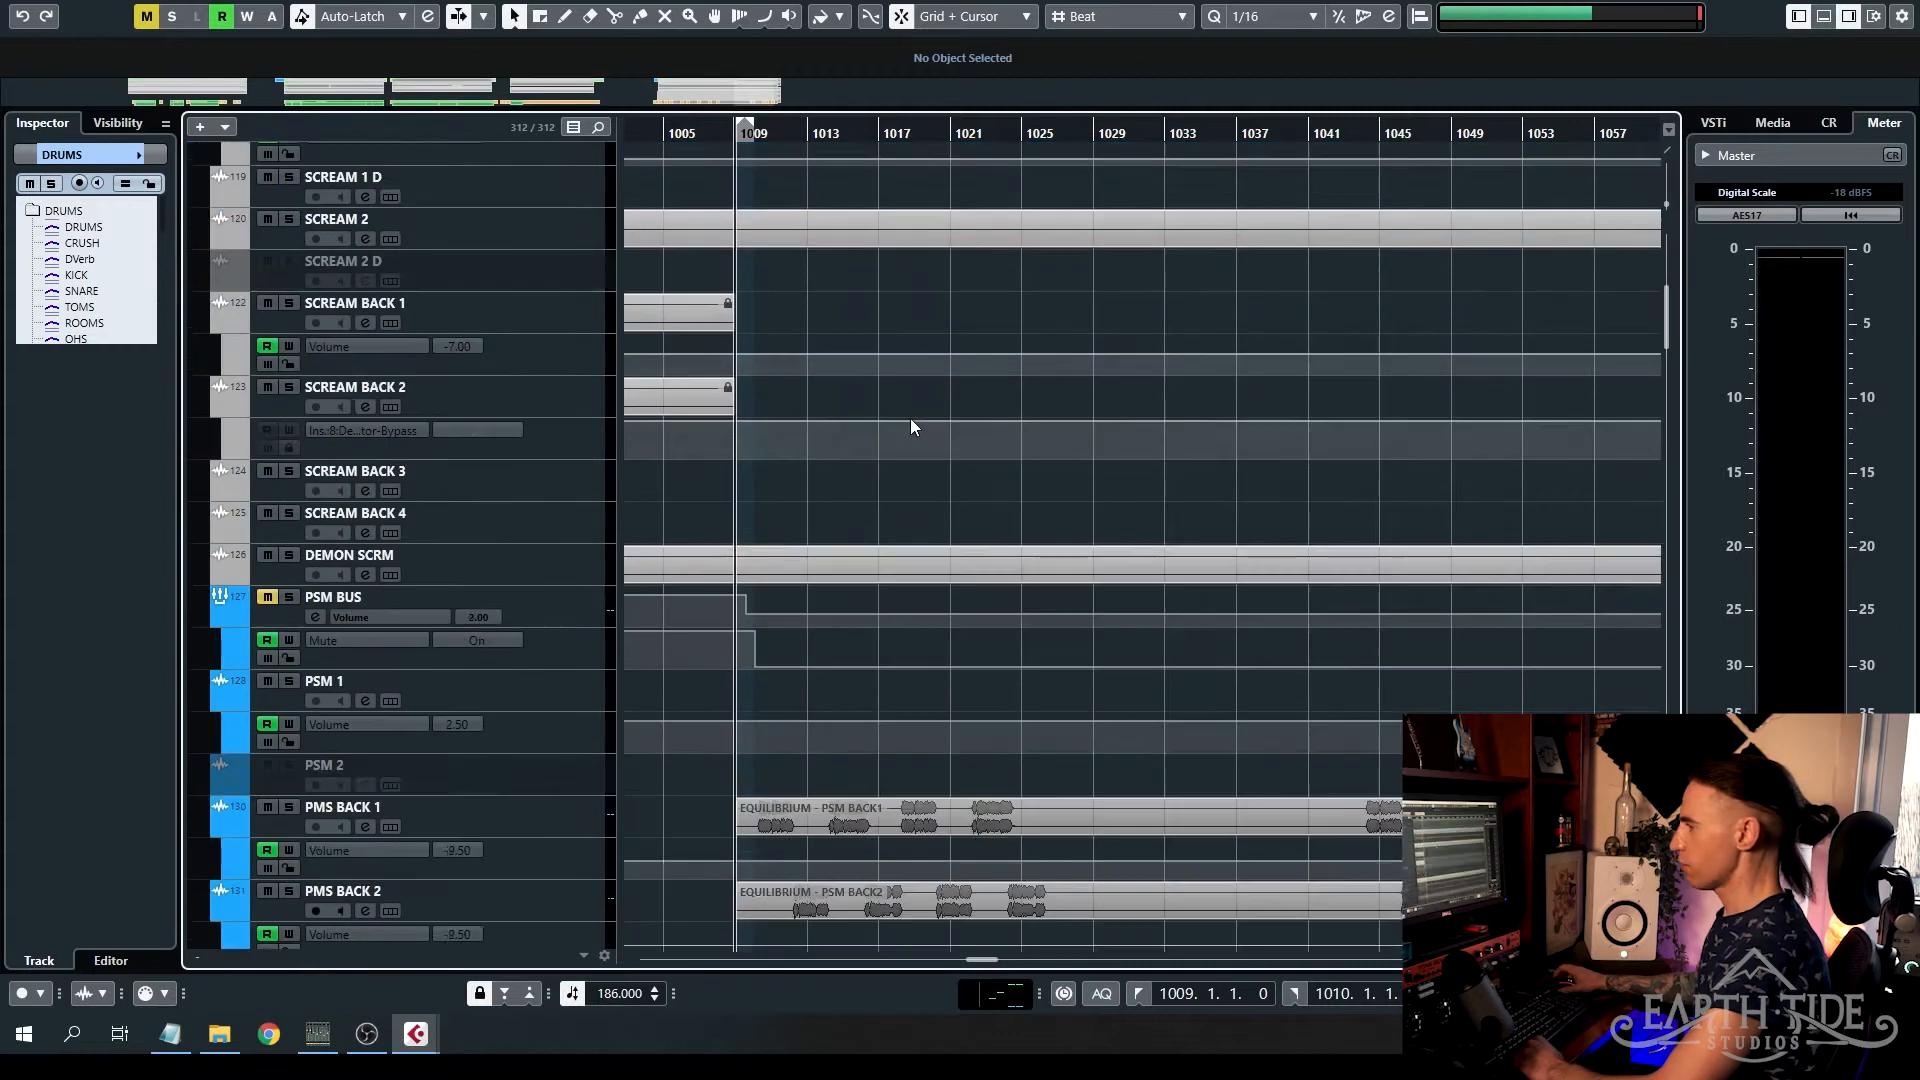
- Look through the backing vocal tracks from PMS BACK 1 to the CHANT BUS folder and its layers, CHANT 01 to CHANT 24
{"action": "scroll", "coordinate": [914, 412], "scroll_direction": "up", "scroll_amount": 2}
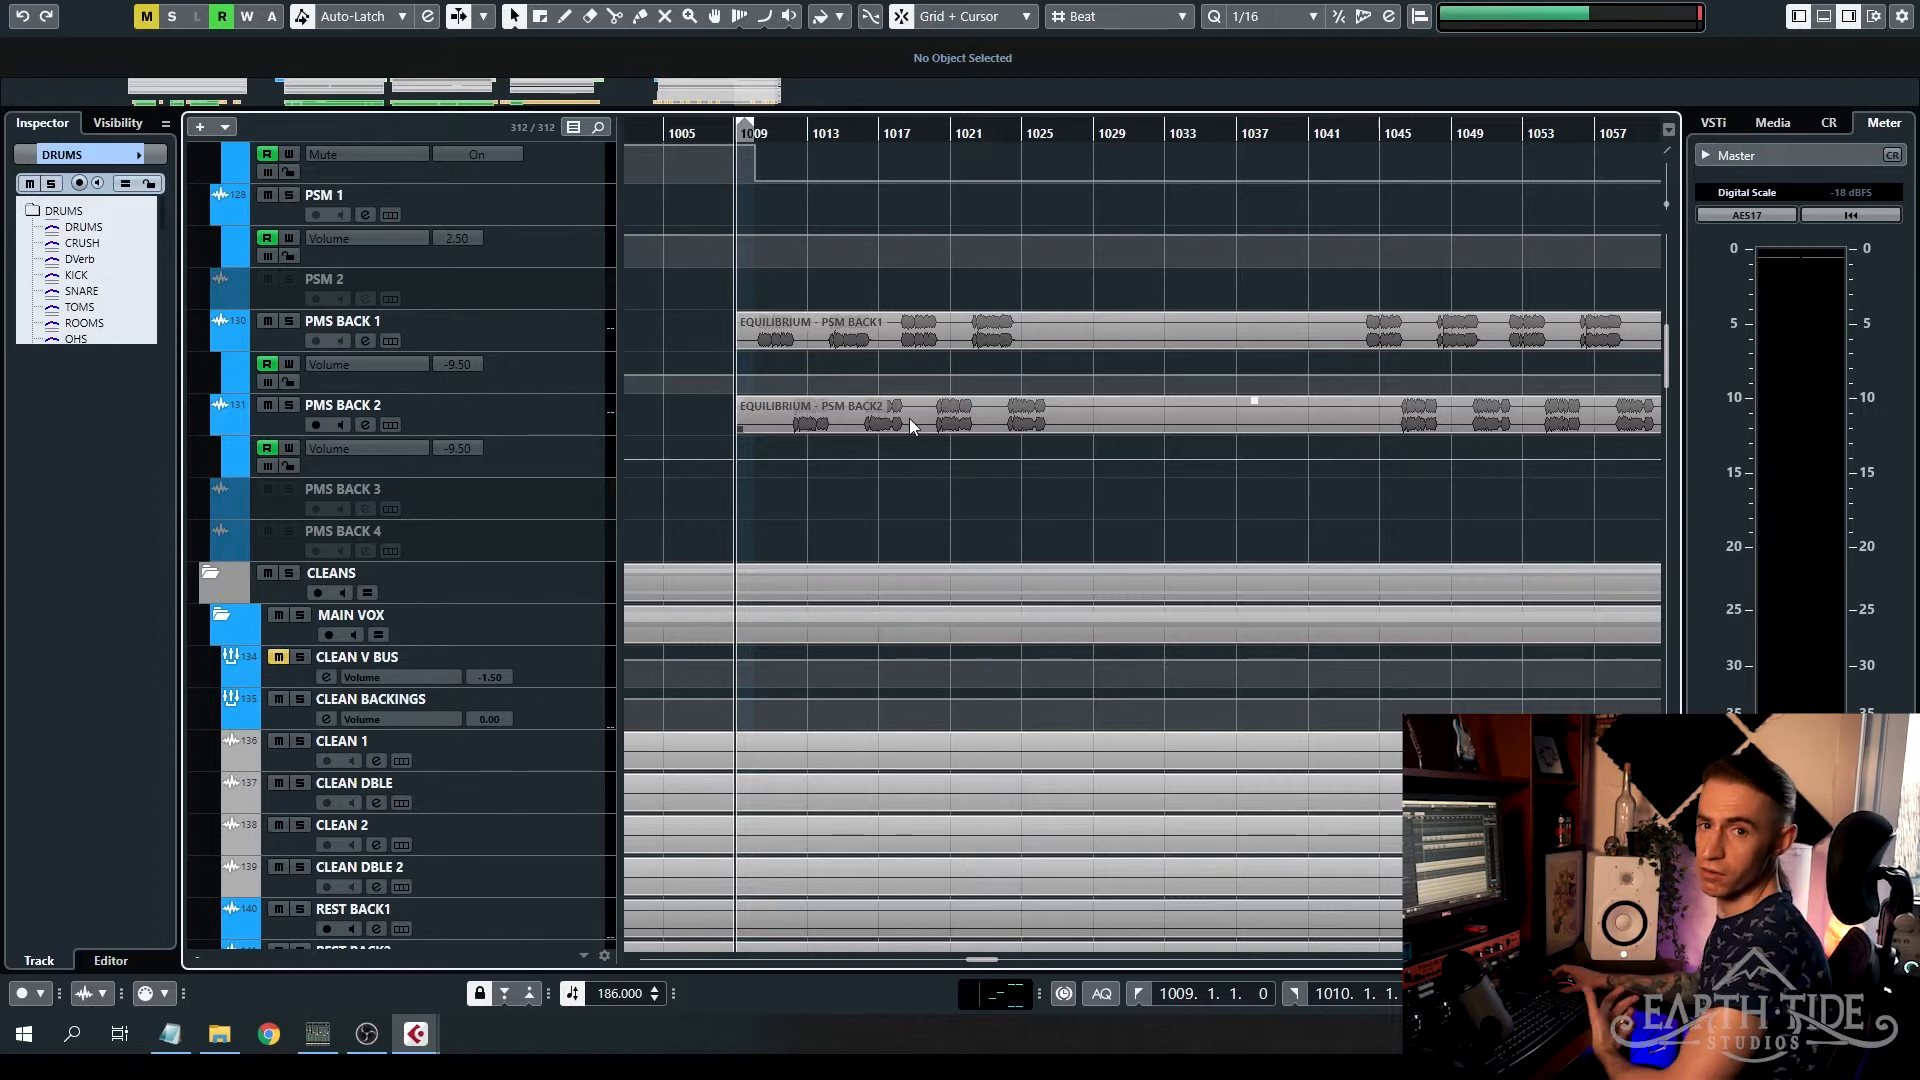
{"action": "scroll", "coordinate": [848, 480], "scroll_direction": "down", "scroll_amount": 10}
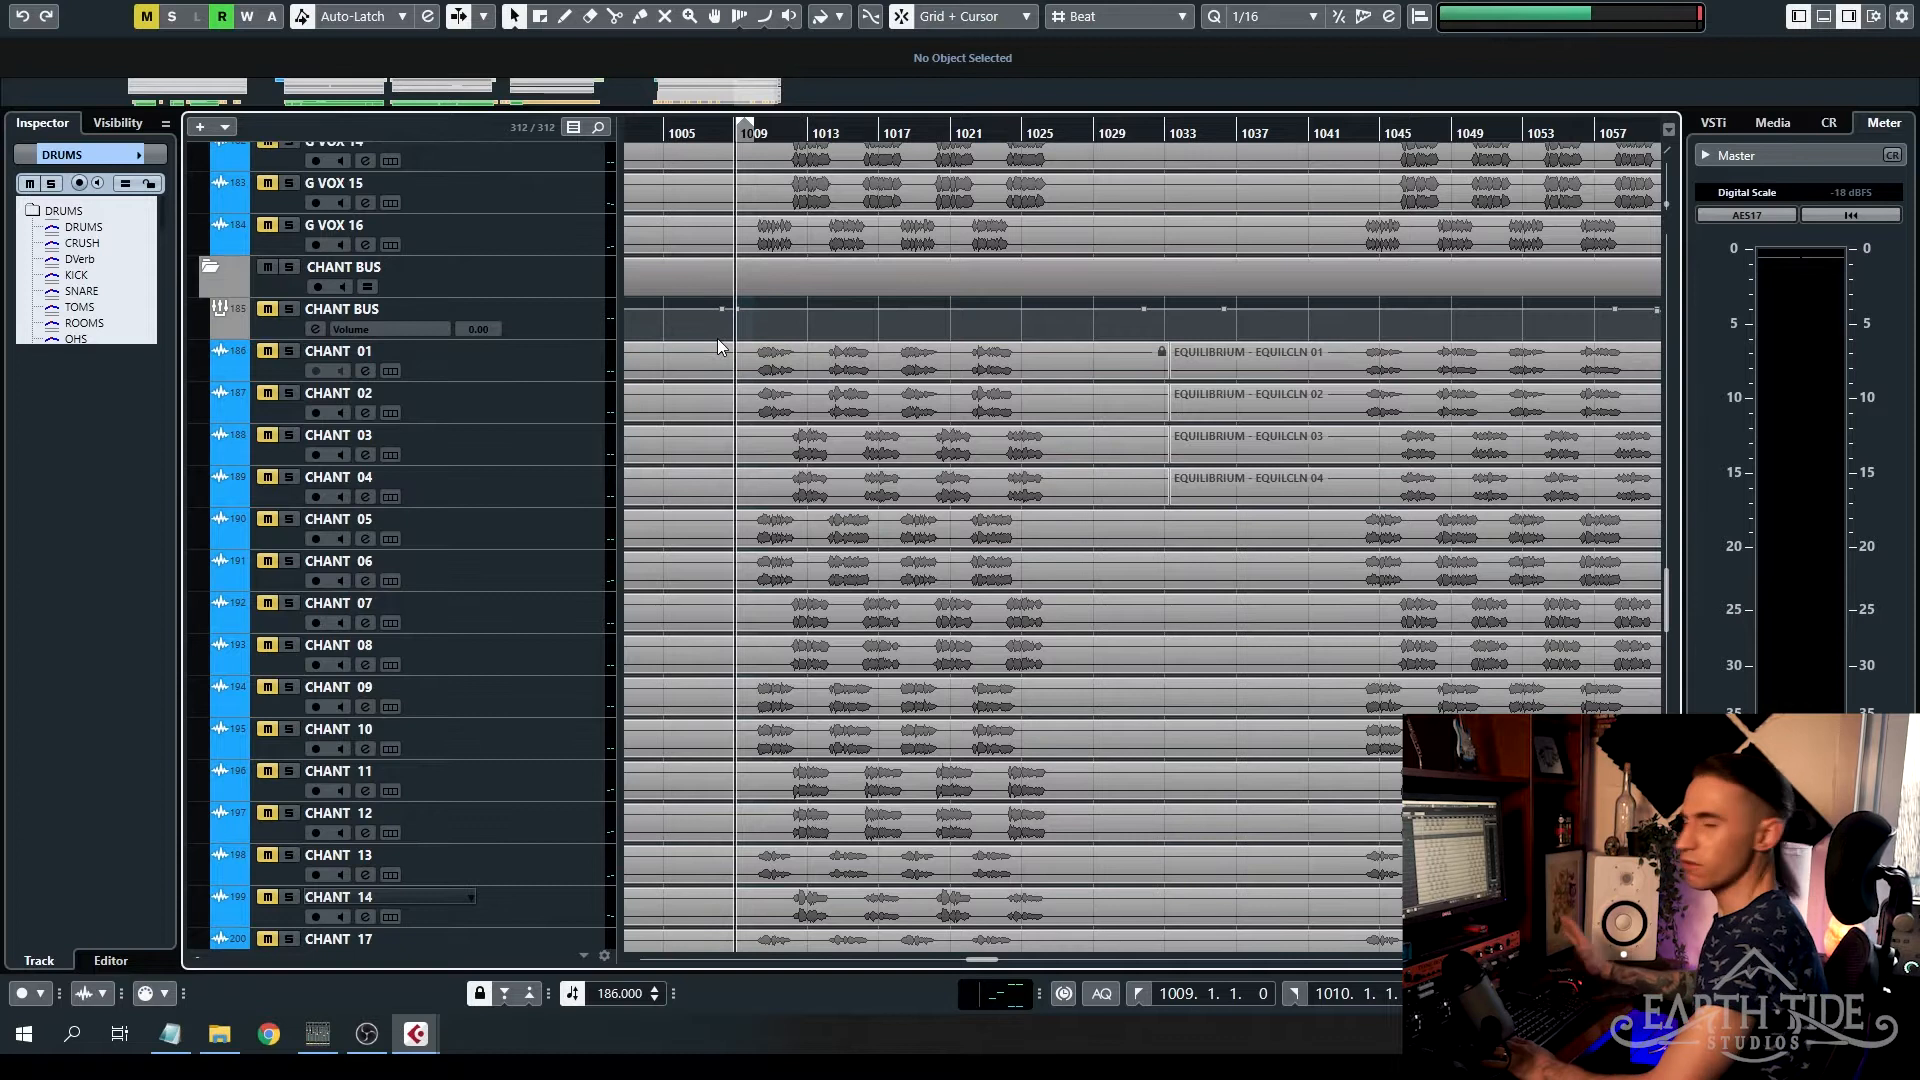
{"action": "left_click", "coordinate": [554, 304]}
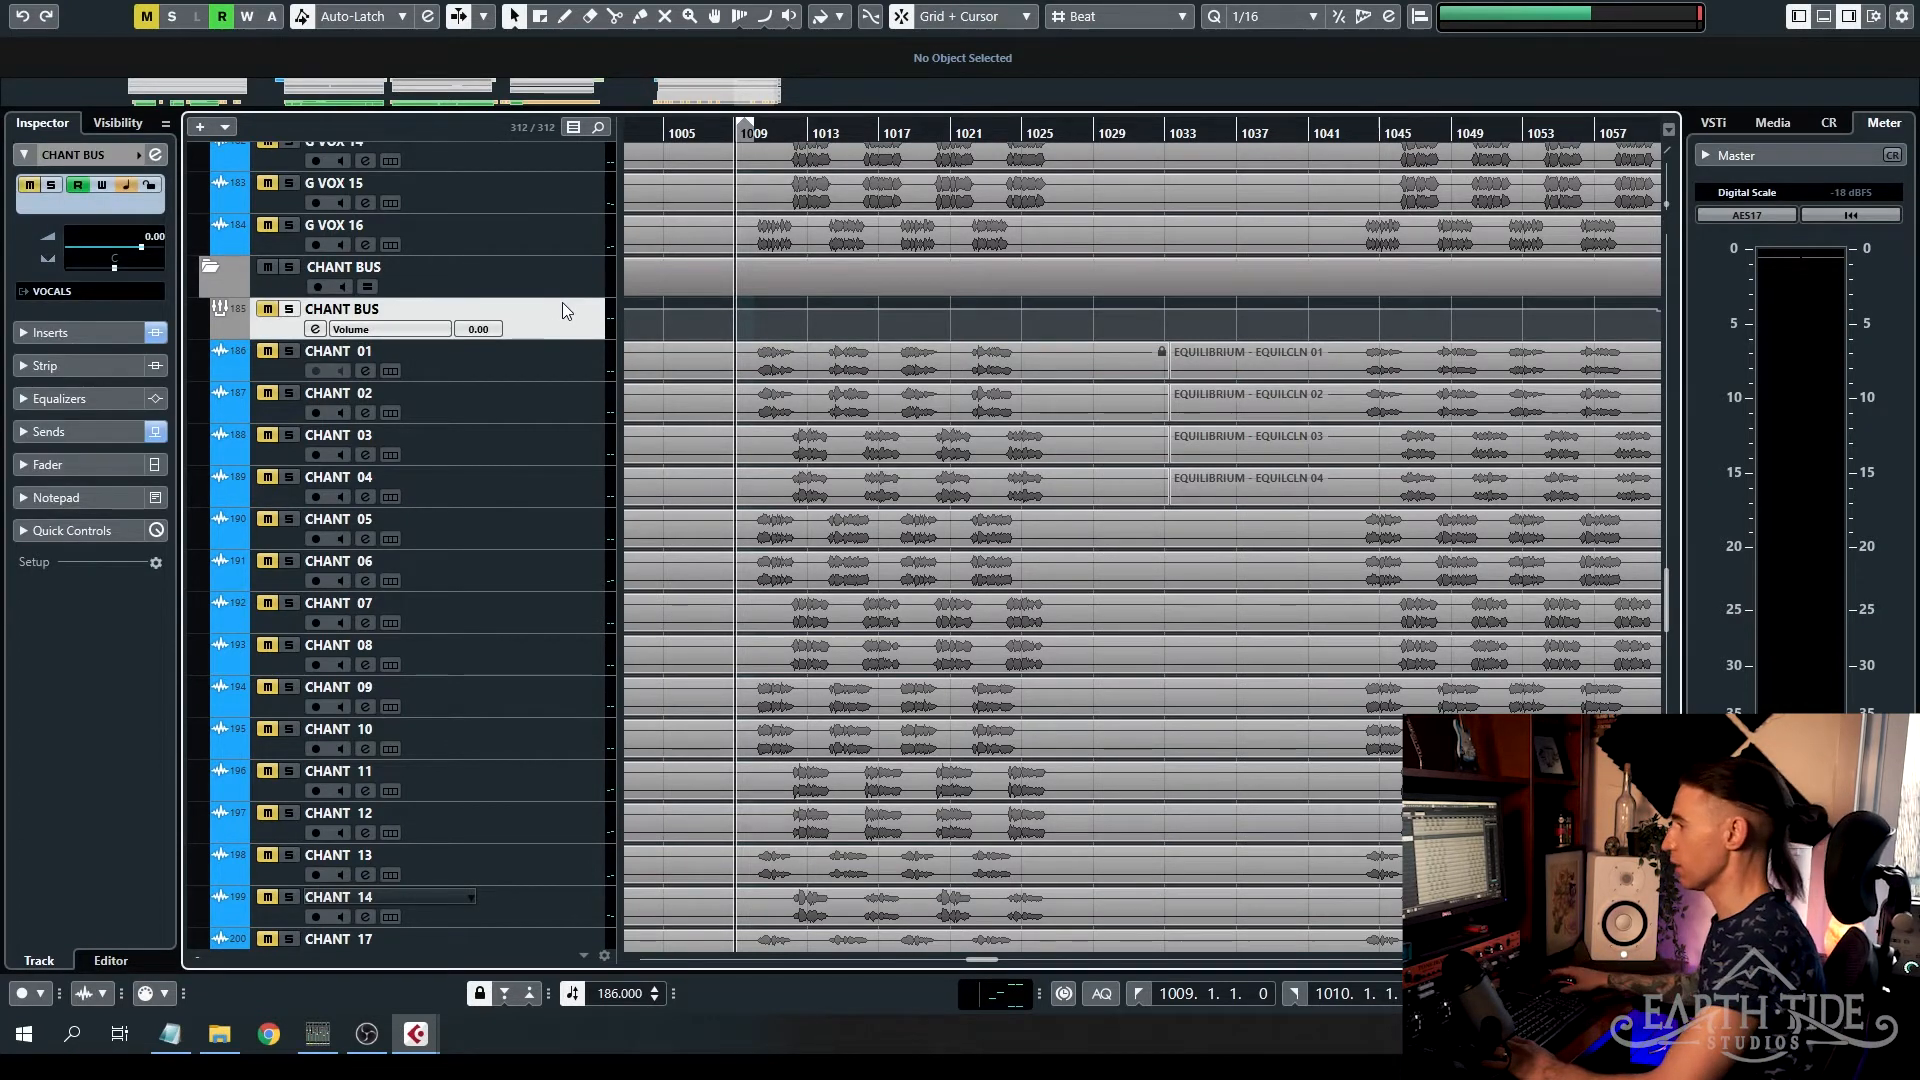
{"action": "left_click", "coordinate": [554, 364]}
{"action": "scroll", "coordinate": [854, 352], "scroll_direction": "down", "scroll_amount": 2}
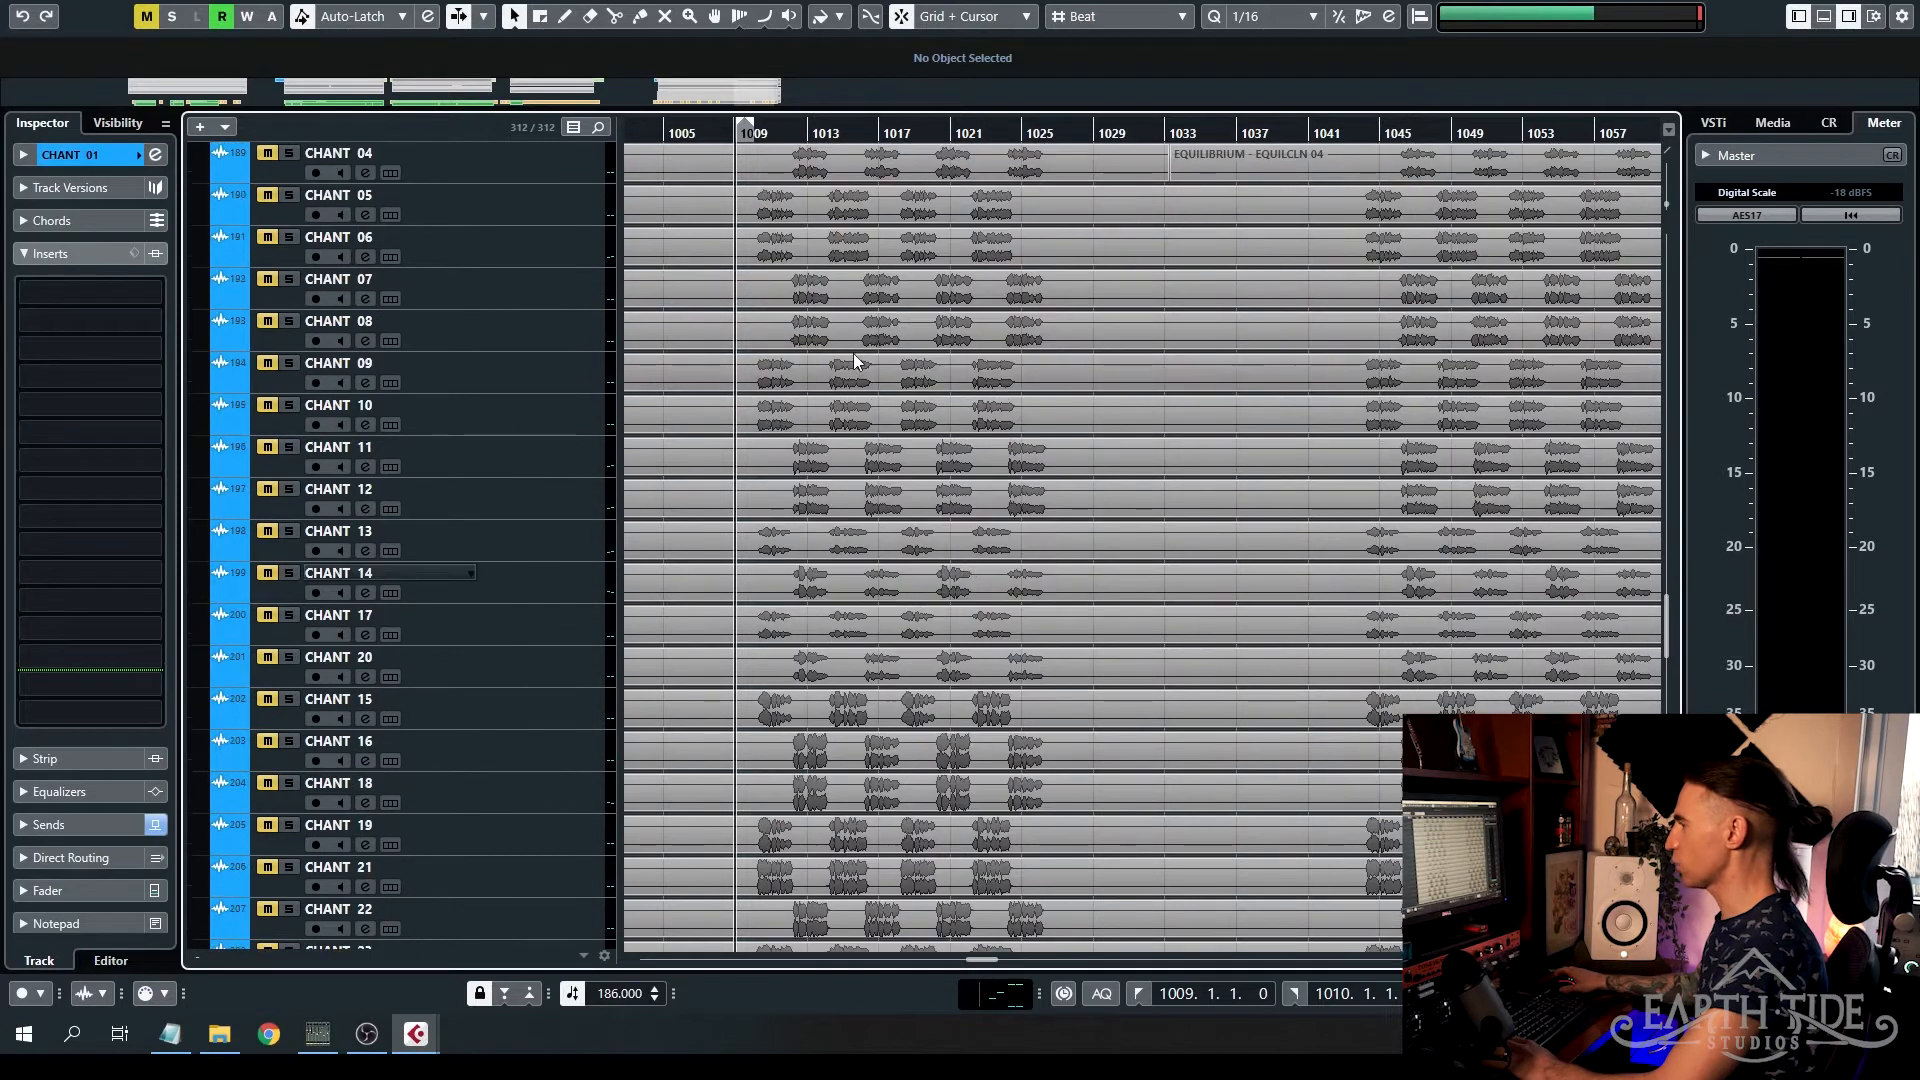
{"action": "scroll", "coordinate": [845, 330], "scroll_direction": "up", "scroll_amount": 1}
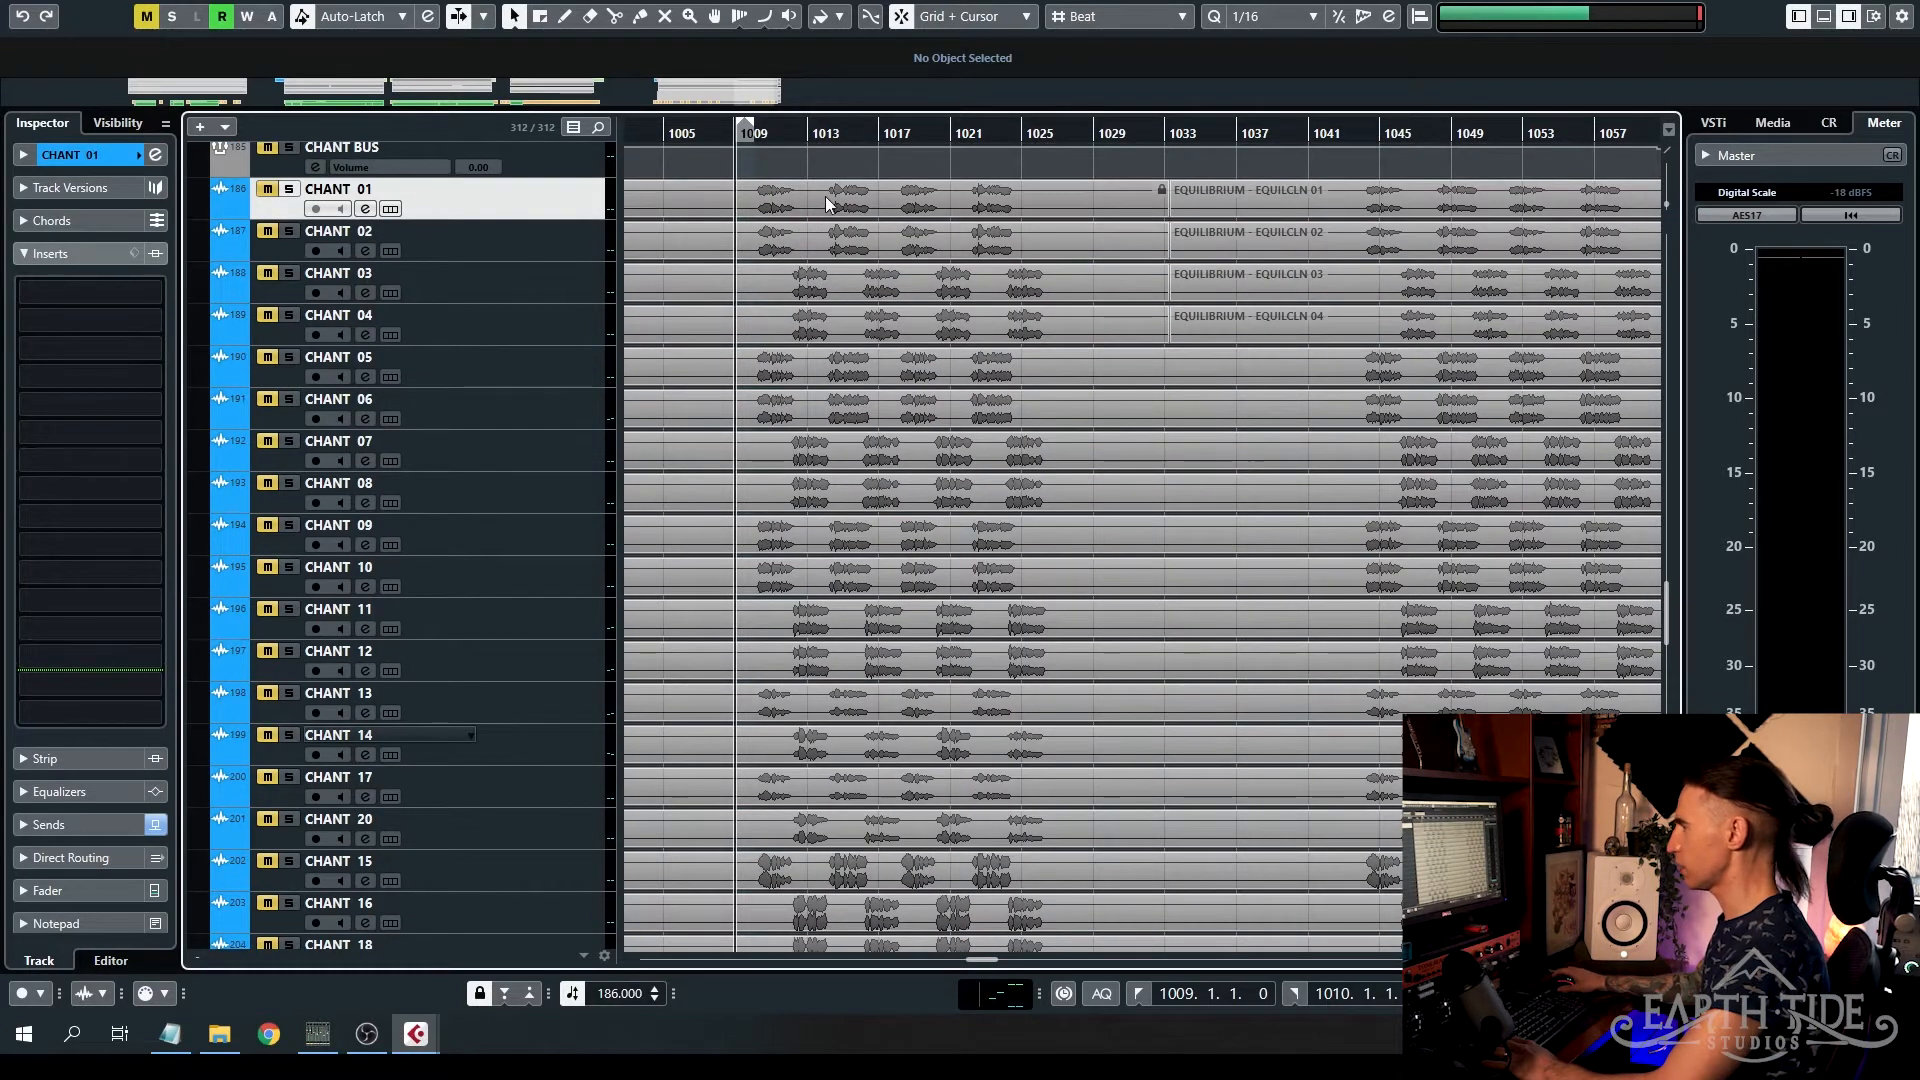
{"action": "scroll", "coordinate": [824, 200], "scroll_direction": "down", "scroll_amount": 6}
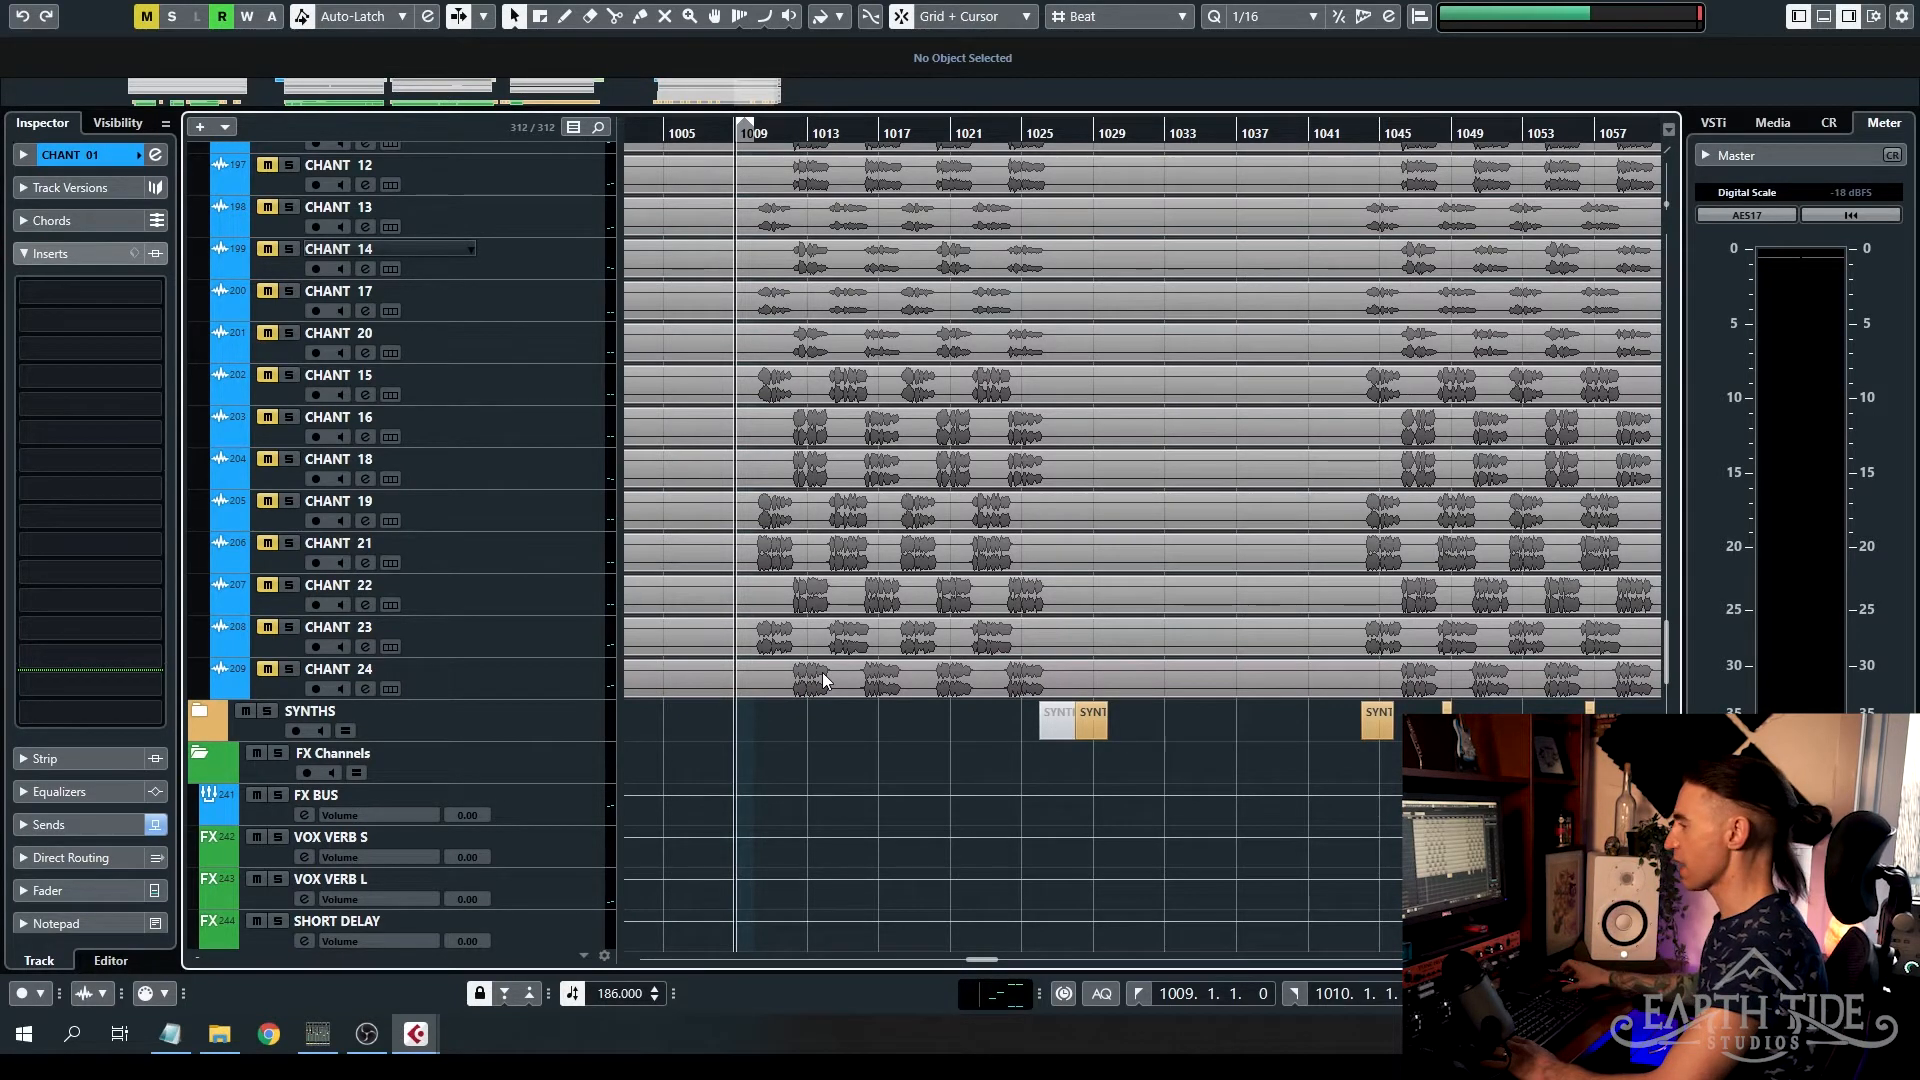
{"action": "scroll", "coordinate": [828, 670], "scroll_direction": "up", "scroll_amount": 6}
{"action": "scroll", "coordinate": [831, 642], "scroll_direction": "up", "scroll_amount": 4}
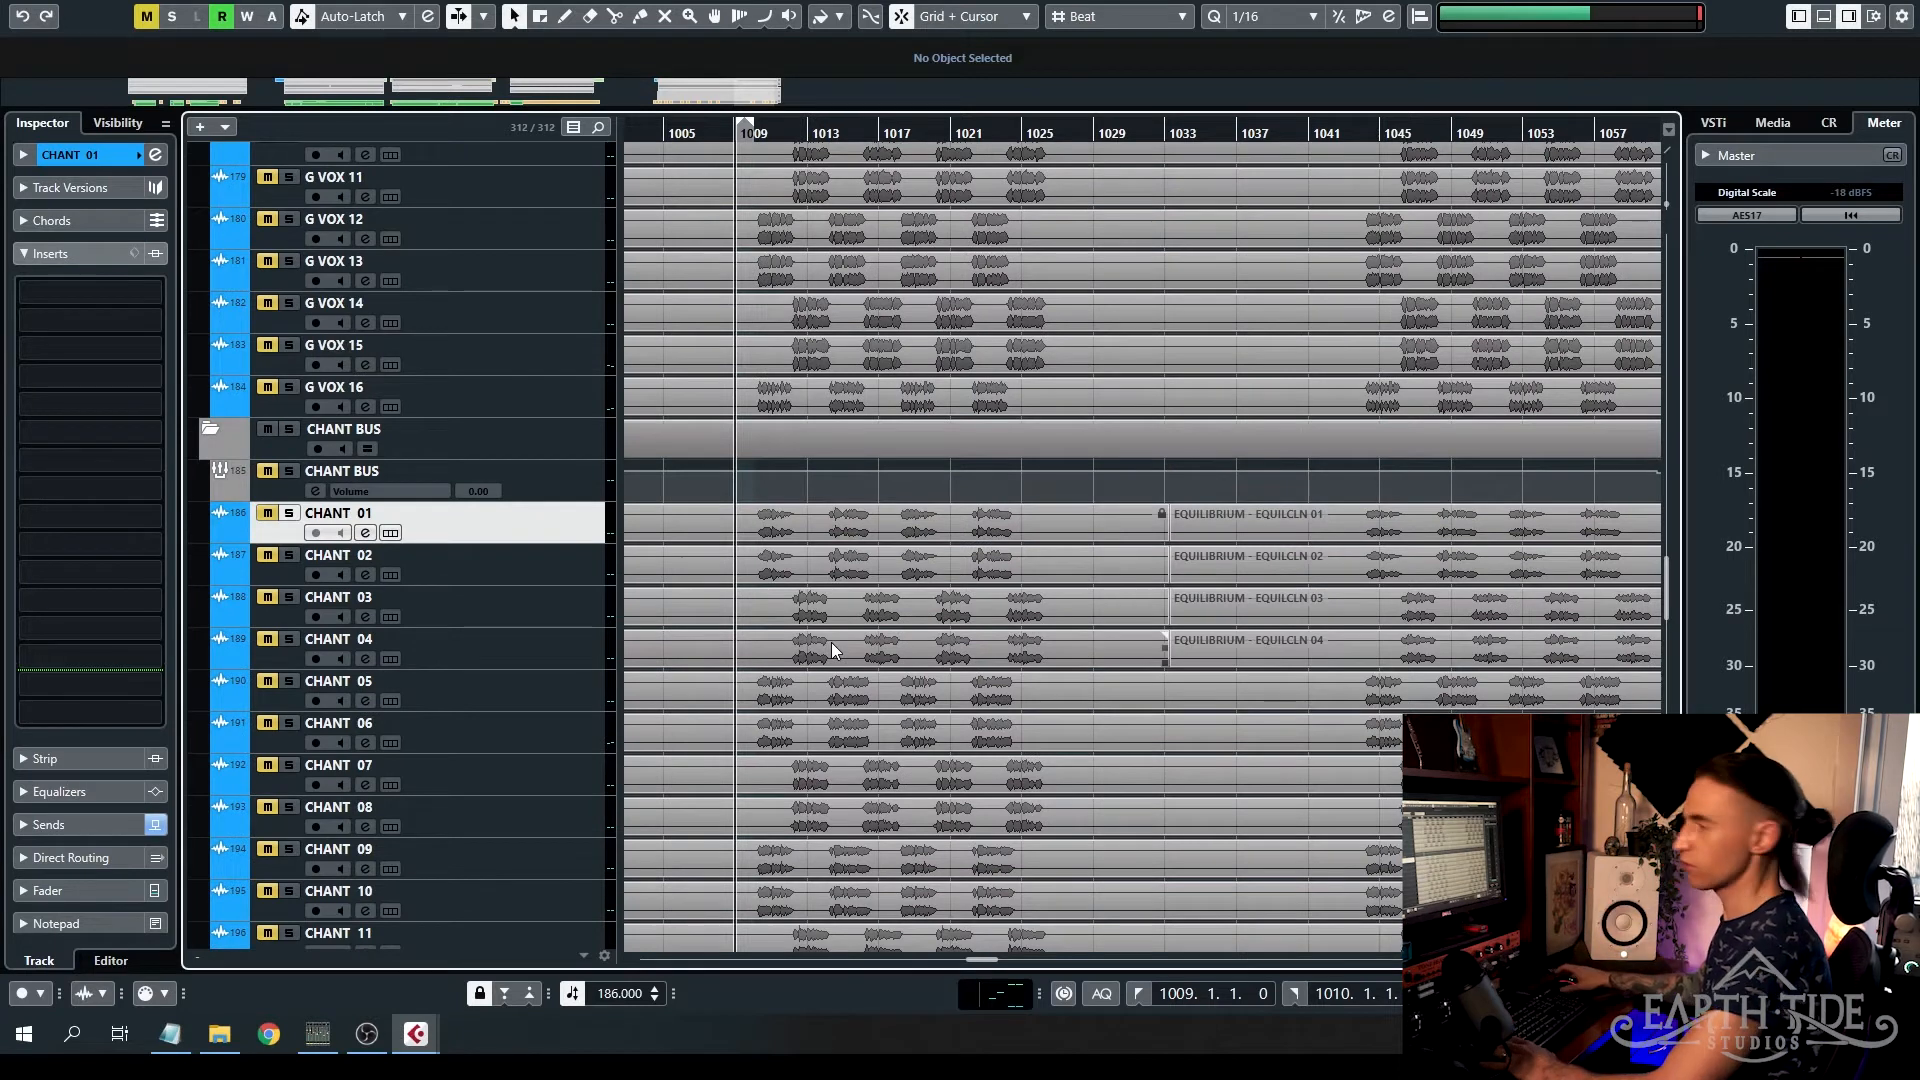
{"action": "scroll", "coordinate": [769, 556], "scroll_direction": "up", "scroll_amount": 4}
- Solo the whole CHANT BUS folder and play back all its chant layers together from bar 1009
{"action": "left_click", "coordinate": [292, 429]}
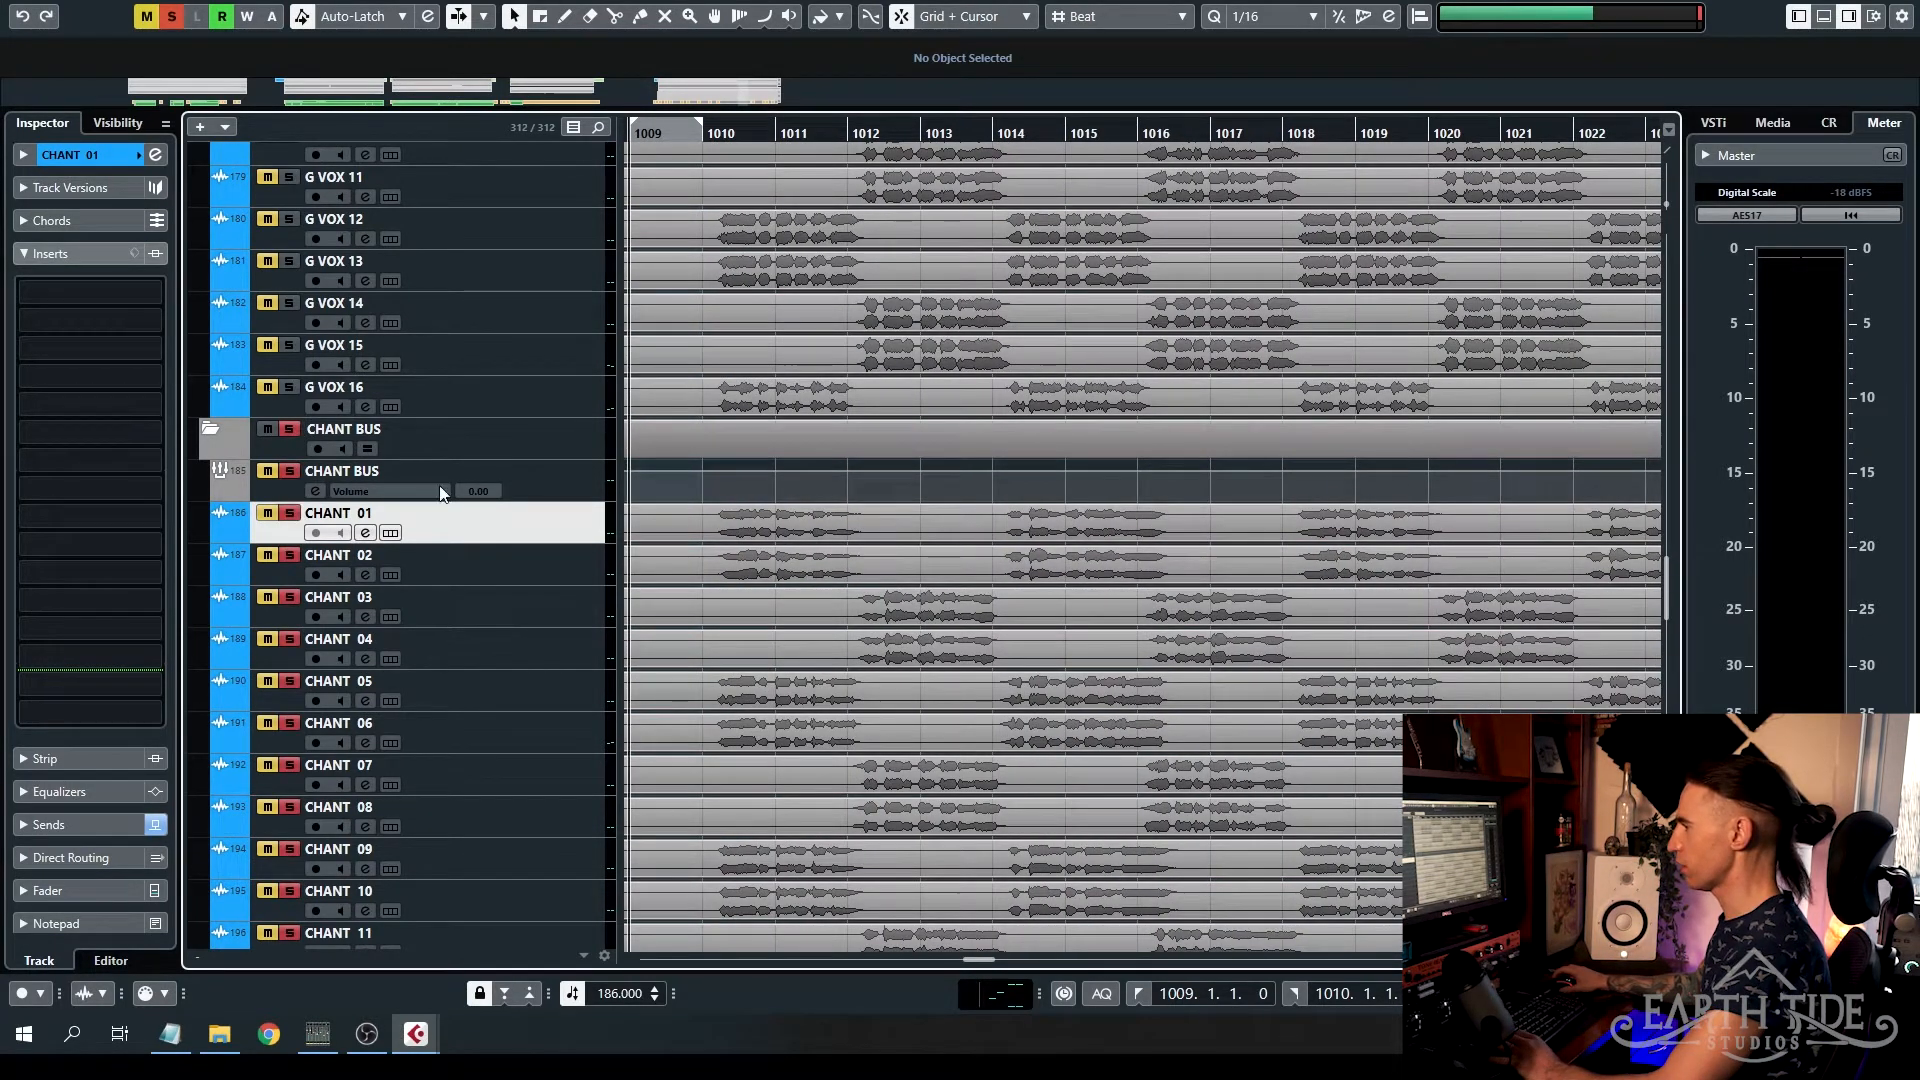
{"action": "key", "text": "space"}
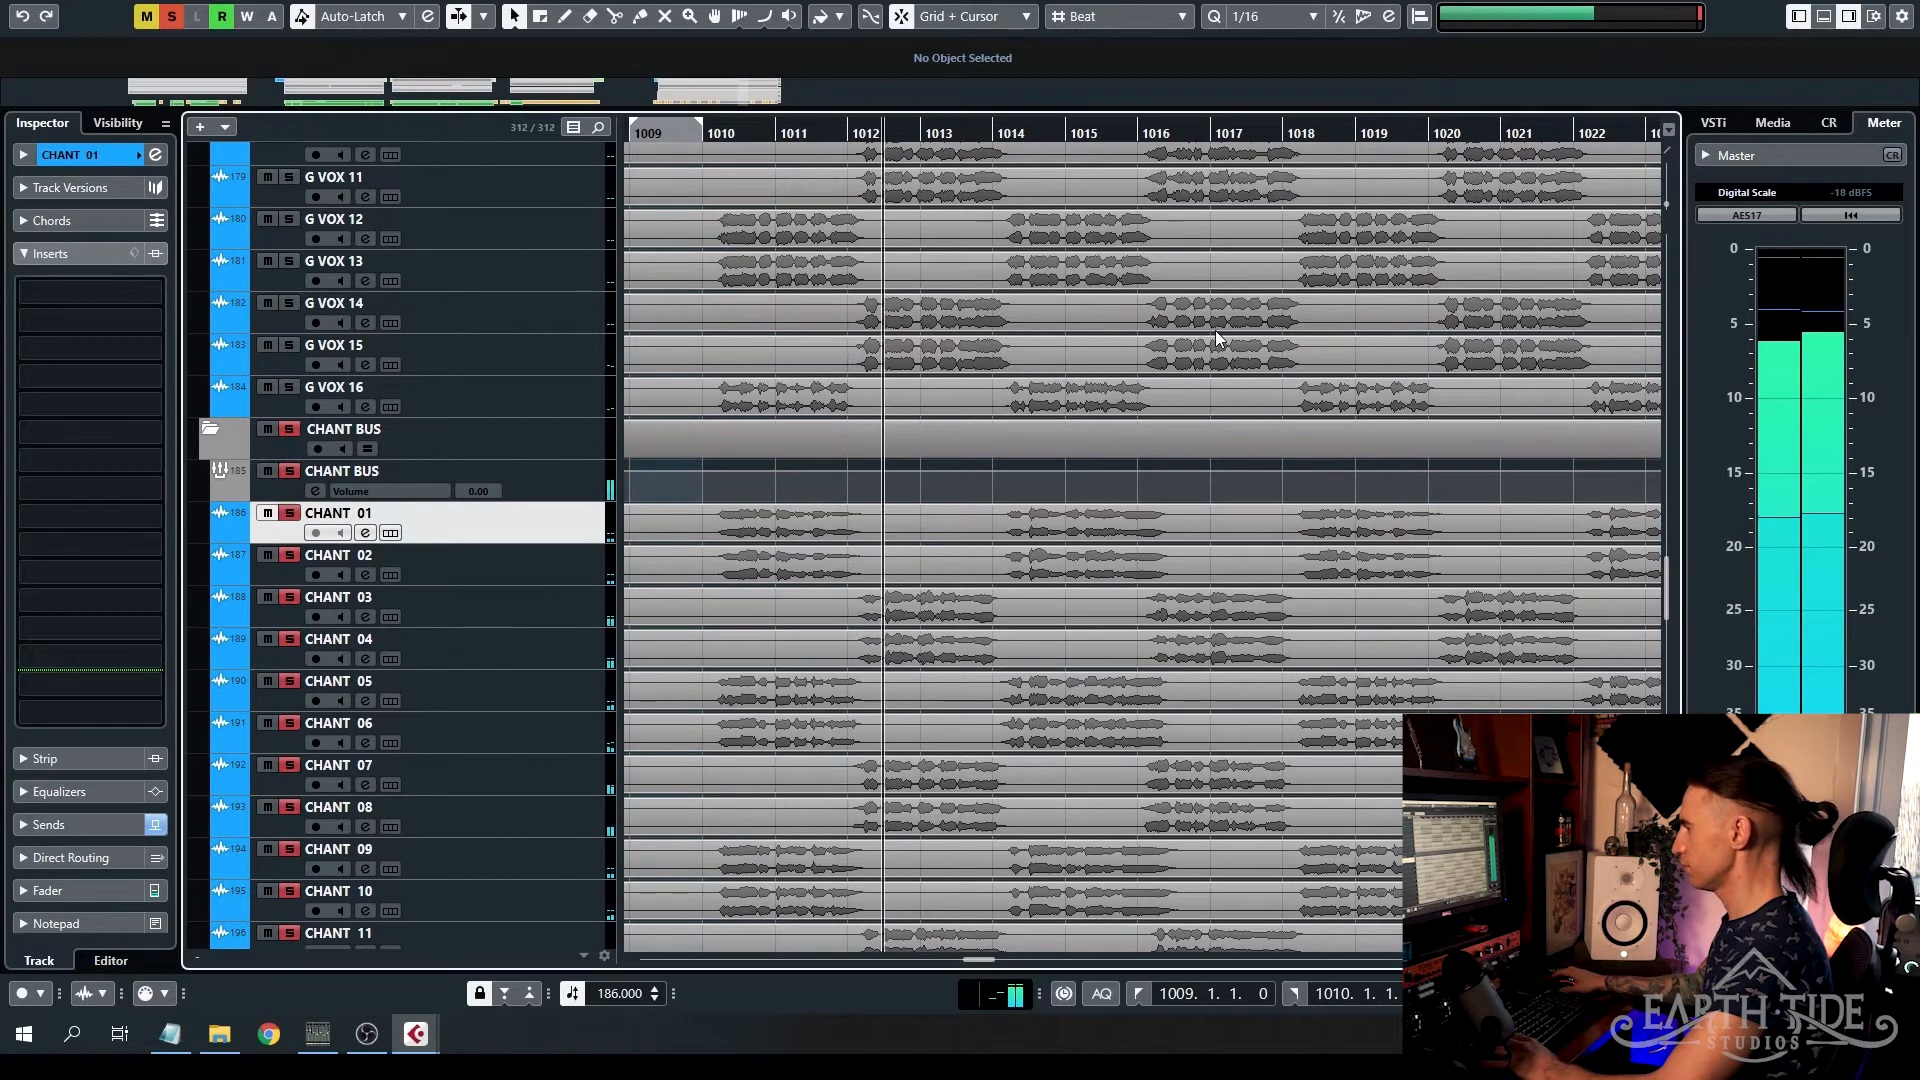
{"action": "scroll", "coordinate": [1215, 338], "scroll_direction": "down", "scroll_amount": 3}
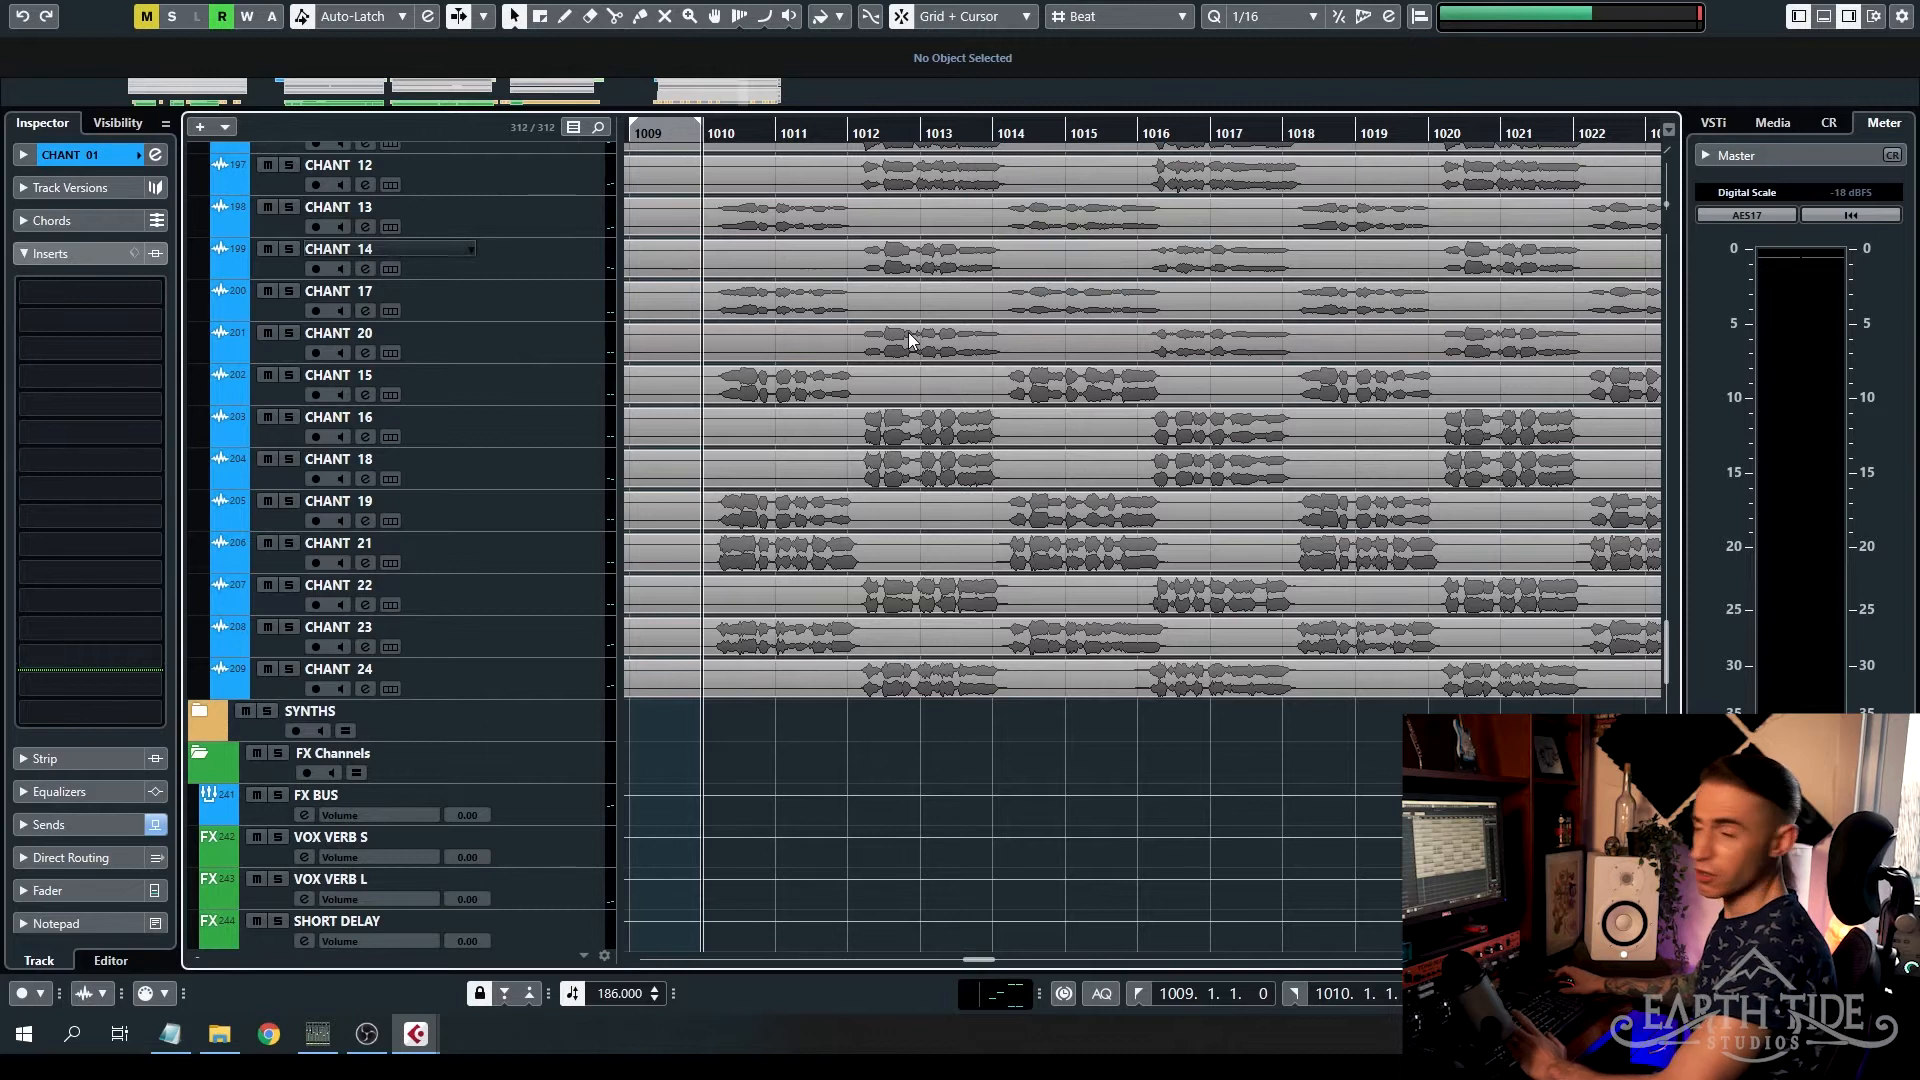
- Solo the GROUP VOX bus, play back its G VOX layers and take the bus out of solo
{"action": "scroll", "coordinate": [908, 332], "scroll_direction": "up", "scroll_amount": 10}
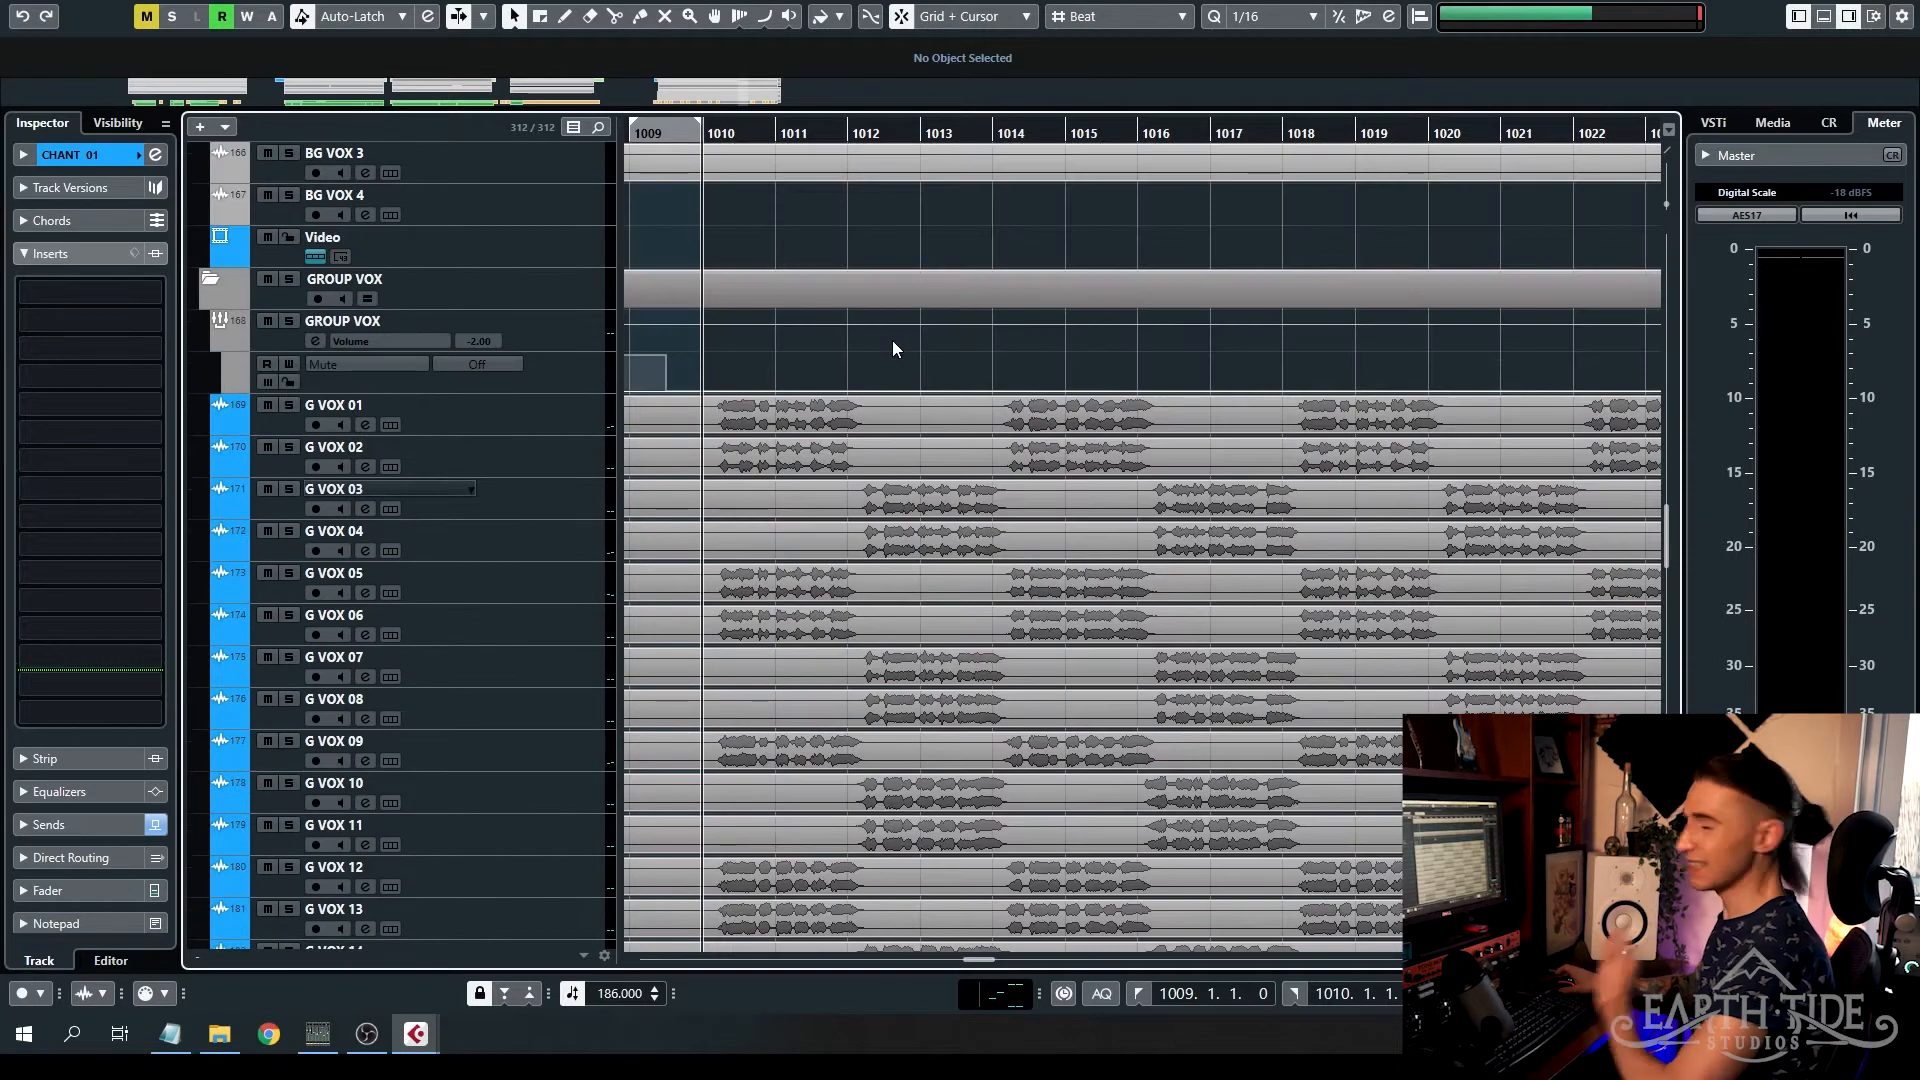
{"action": "left_click", "coordinate": [296, 321]}
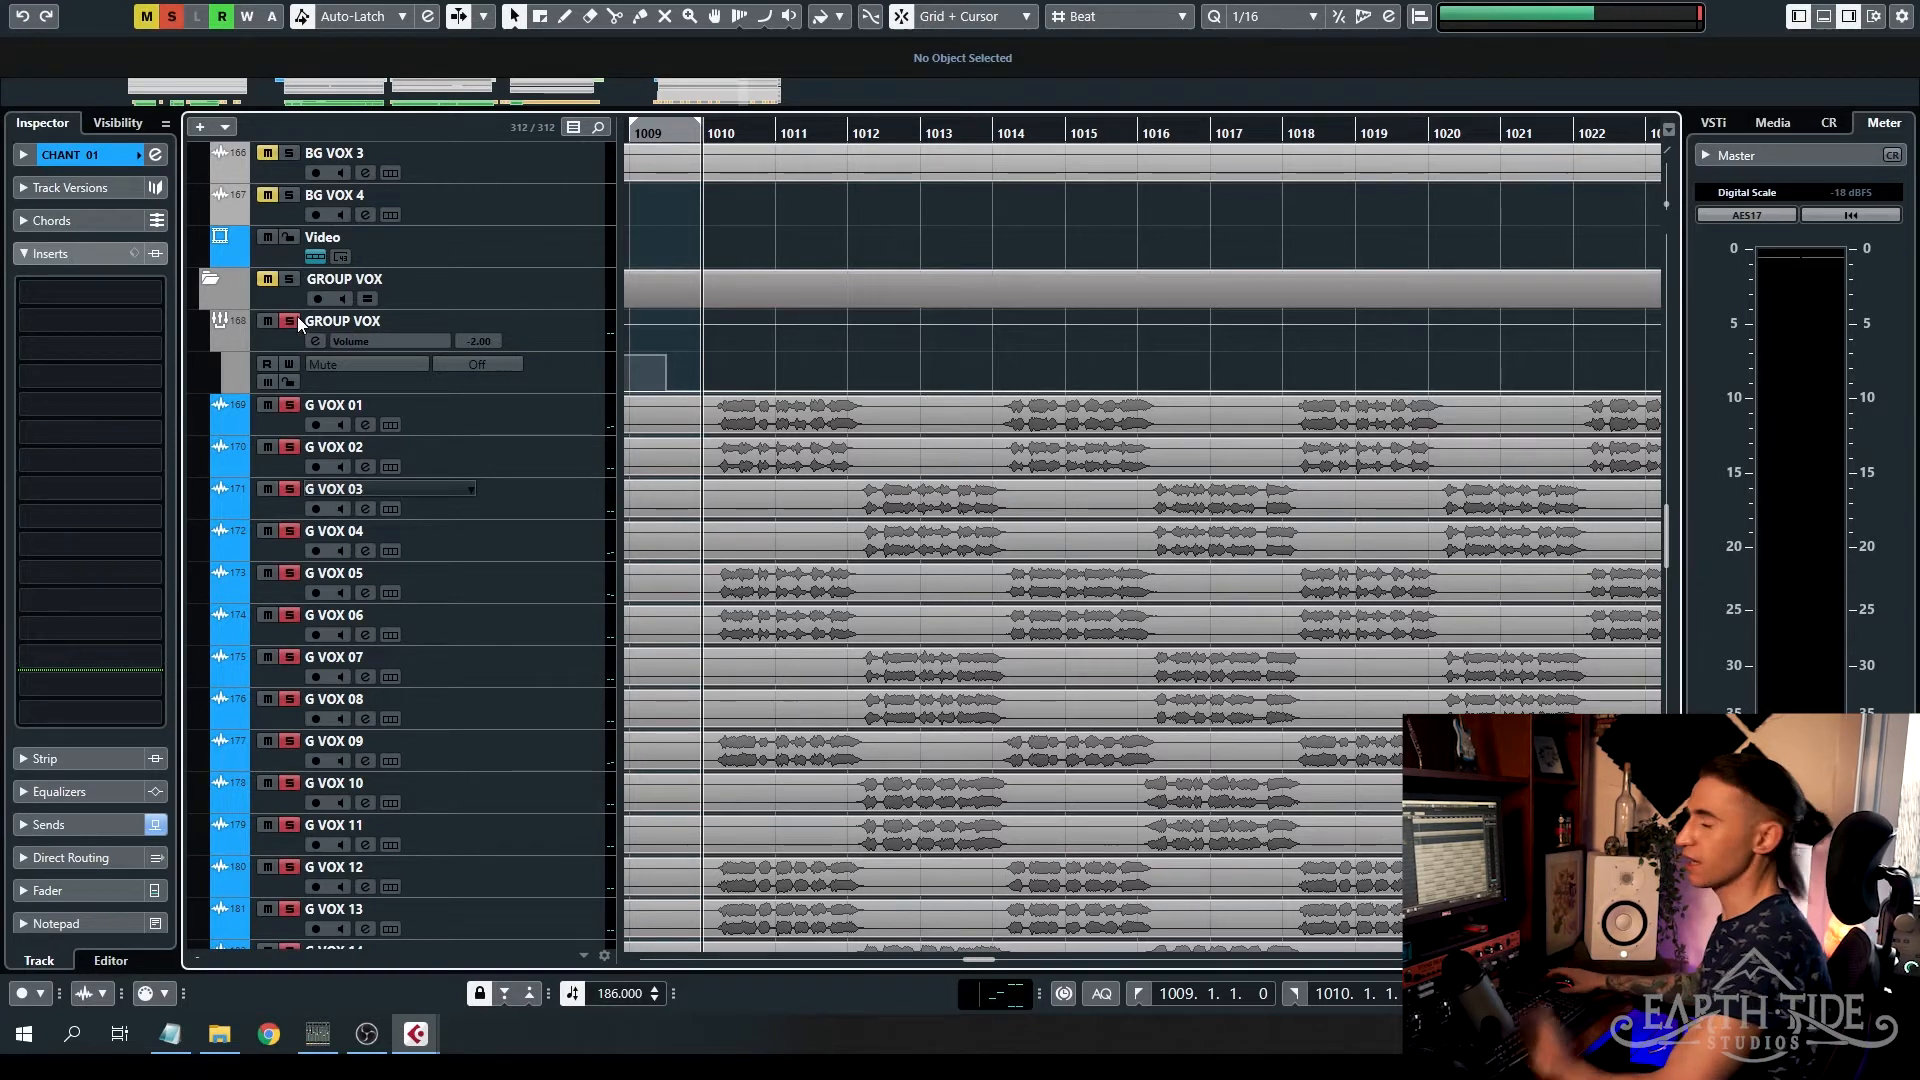
{"action": "key", "text": "space"}
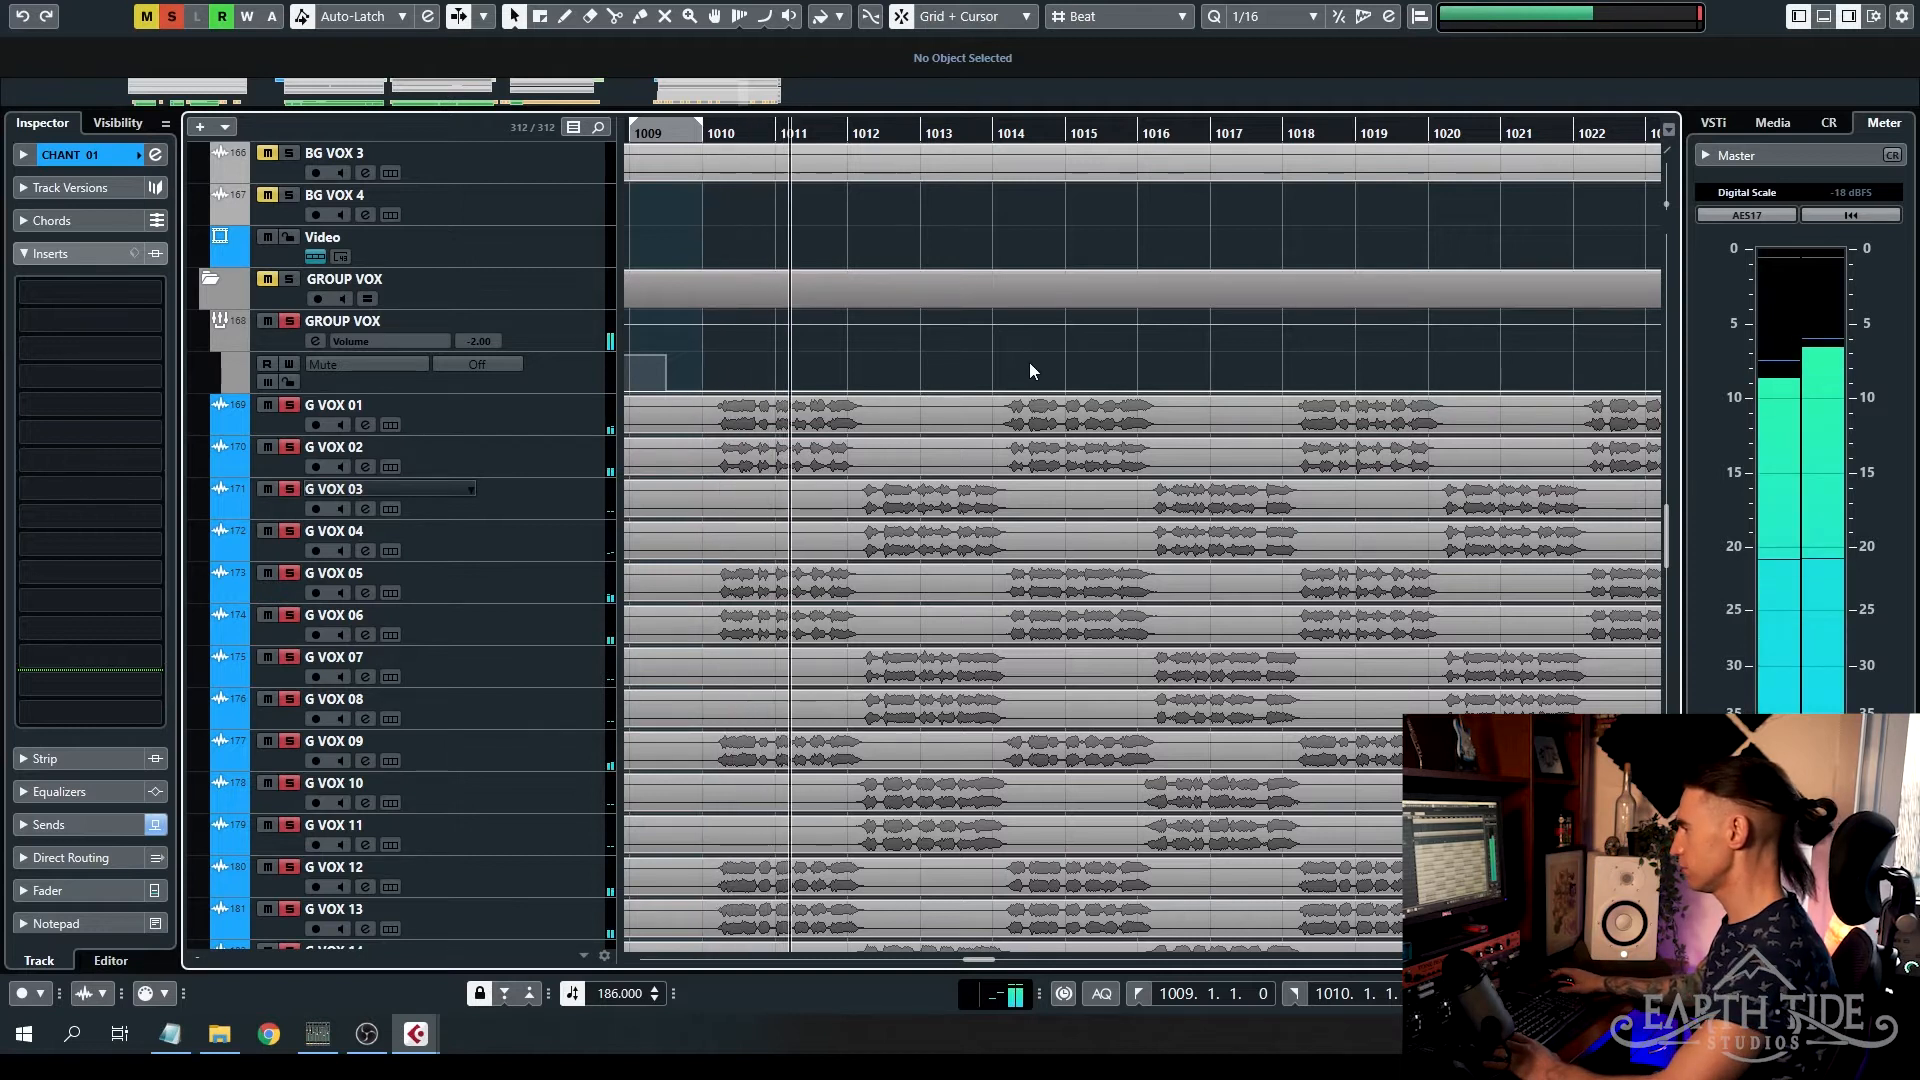
{"action": "scroll", "coordinate": [1029, 362], "scroll_direction": "down", "scroll_amount": 4}
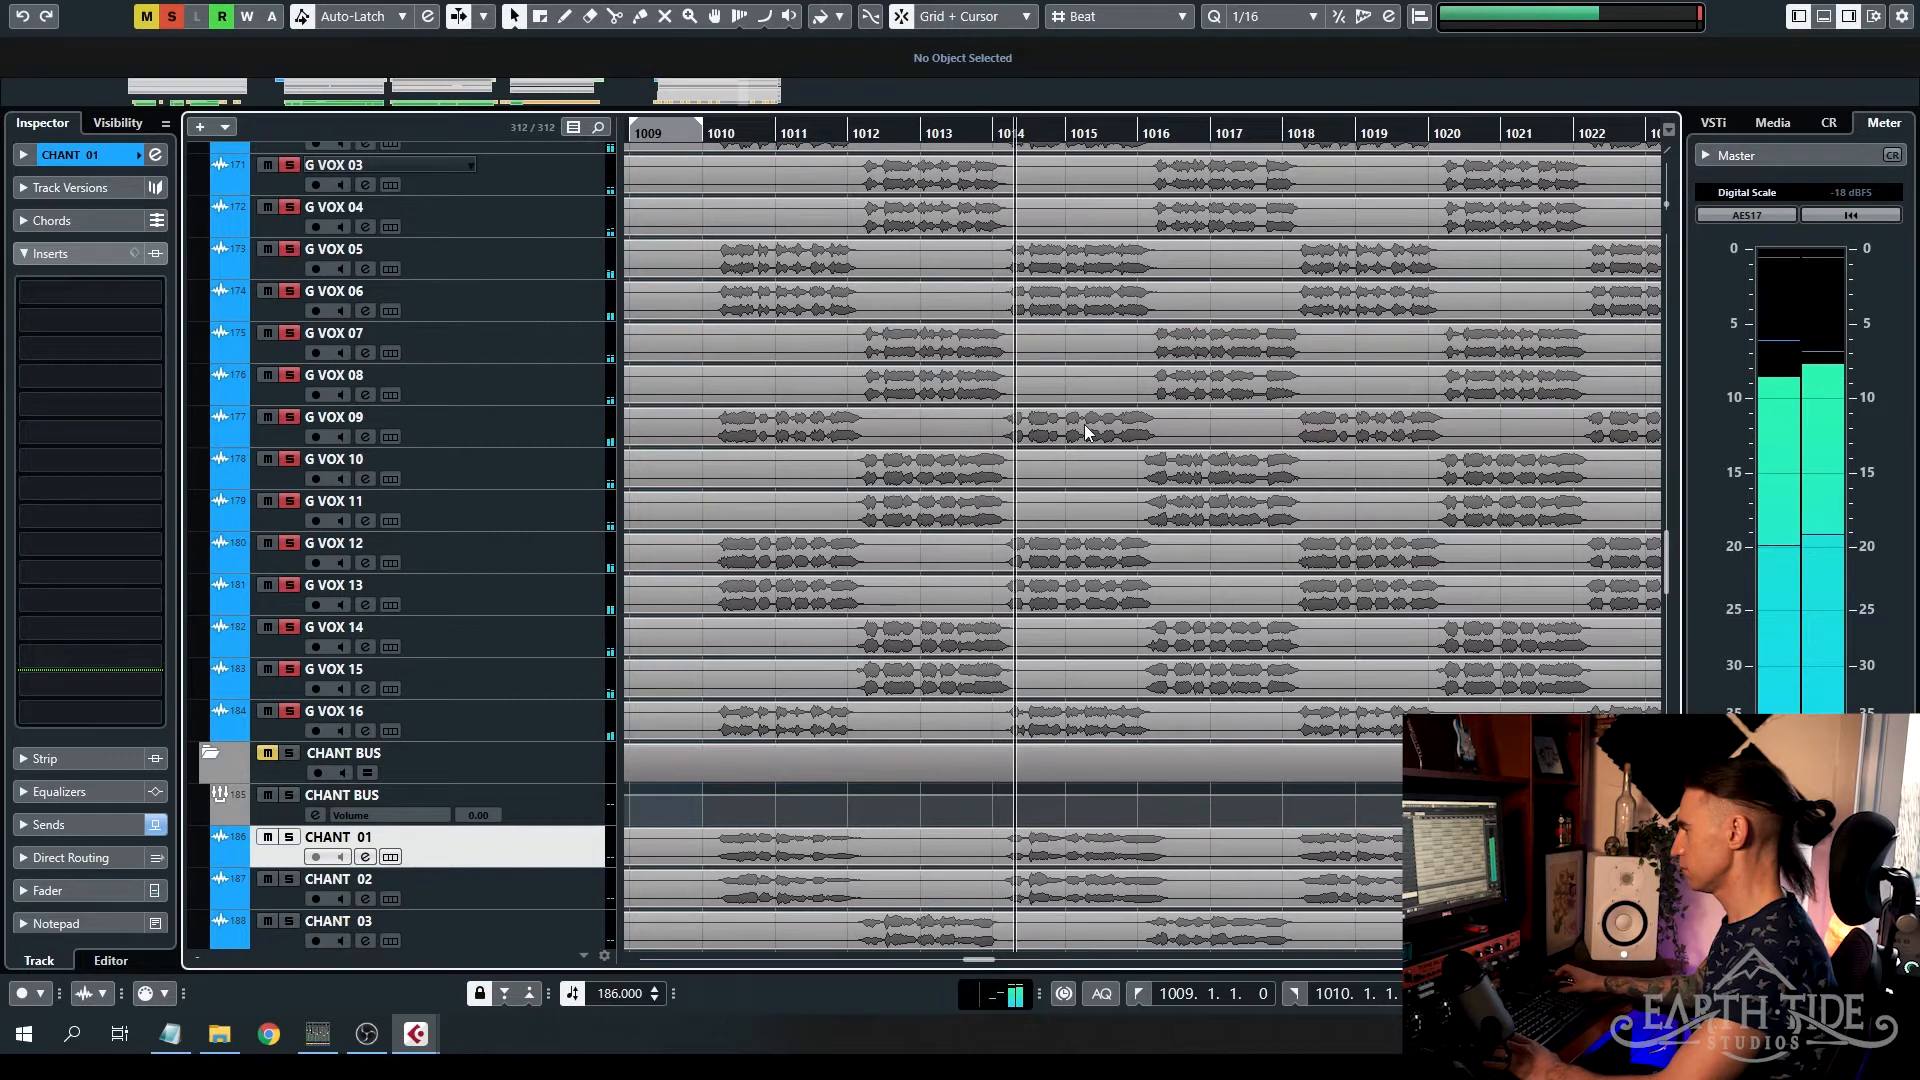
{"action": "scroll", "coordinate": [1120, 446], "scroll_direction": "up", "scroll_amount": 2}
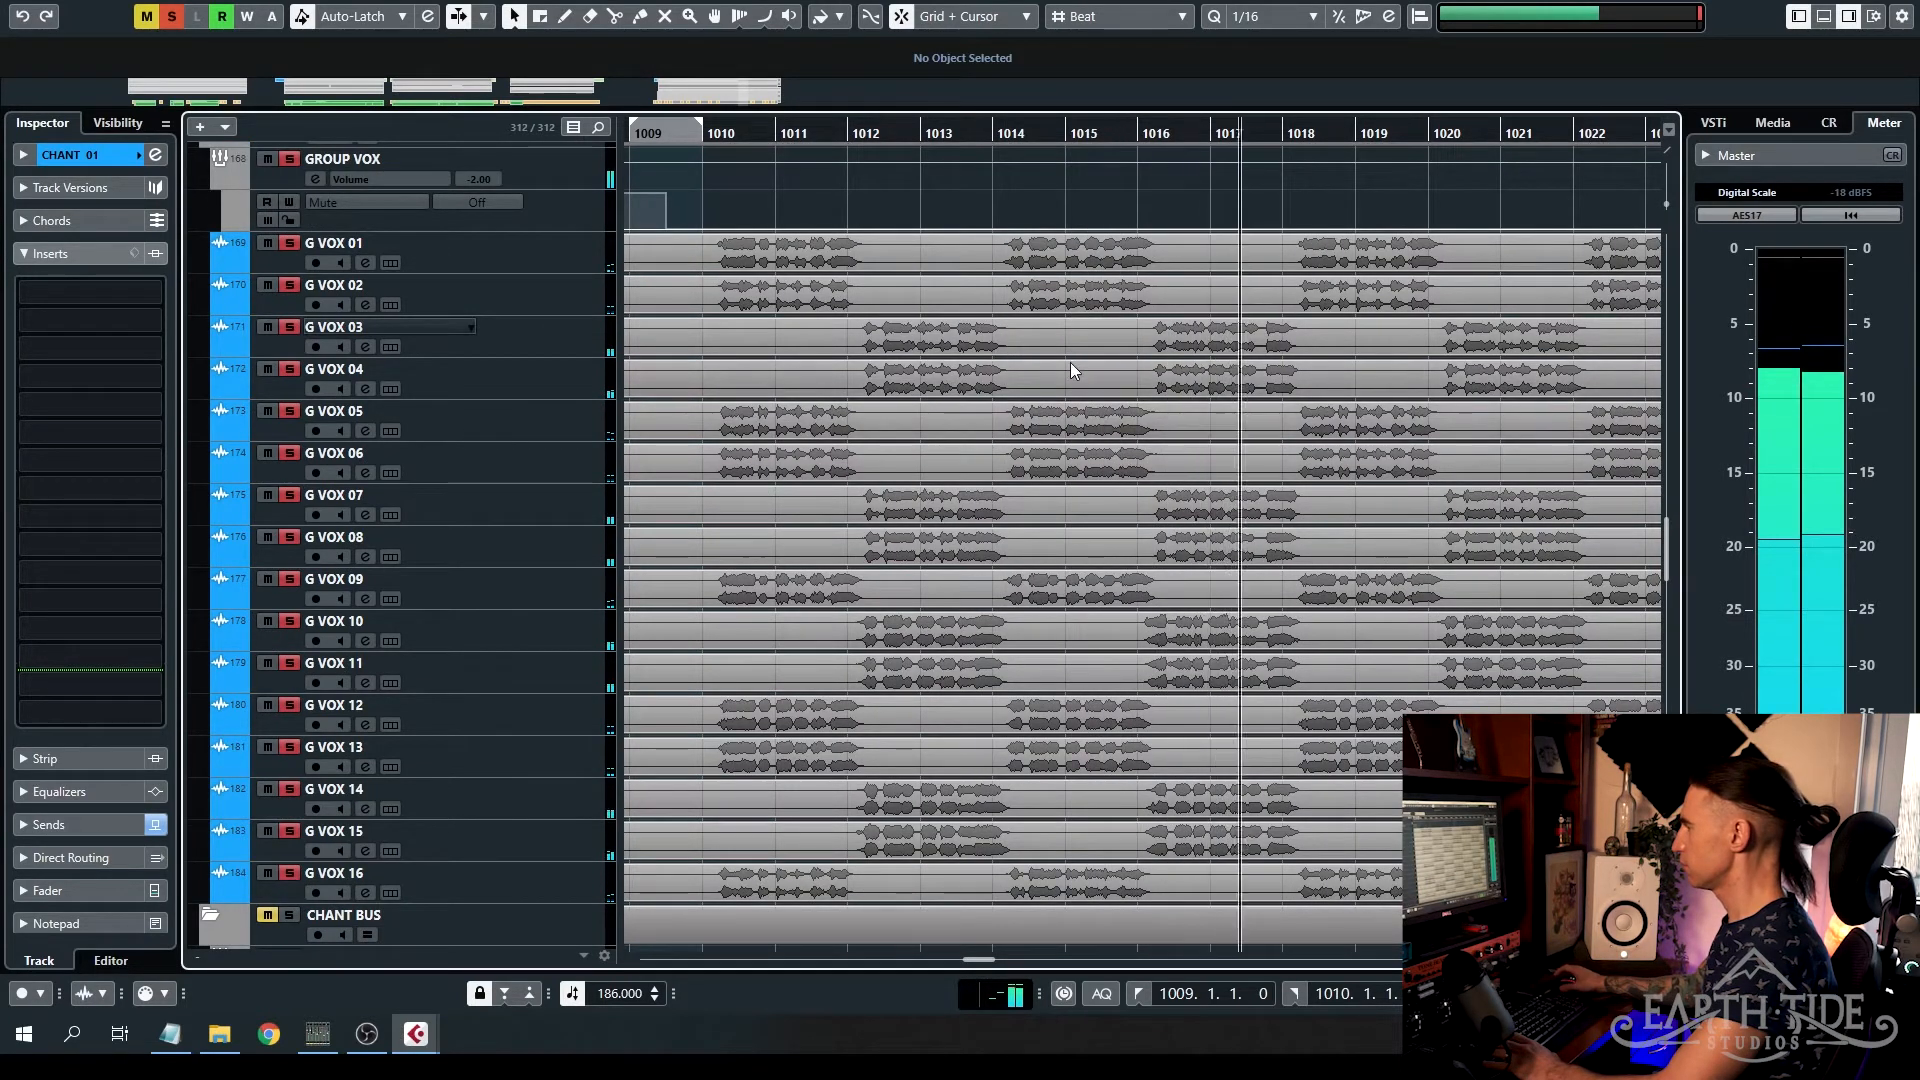
{"action": "key", "text": "space"}
{"action": "left_click", "coordinate": [289, 158]}
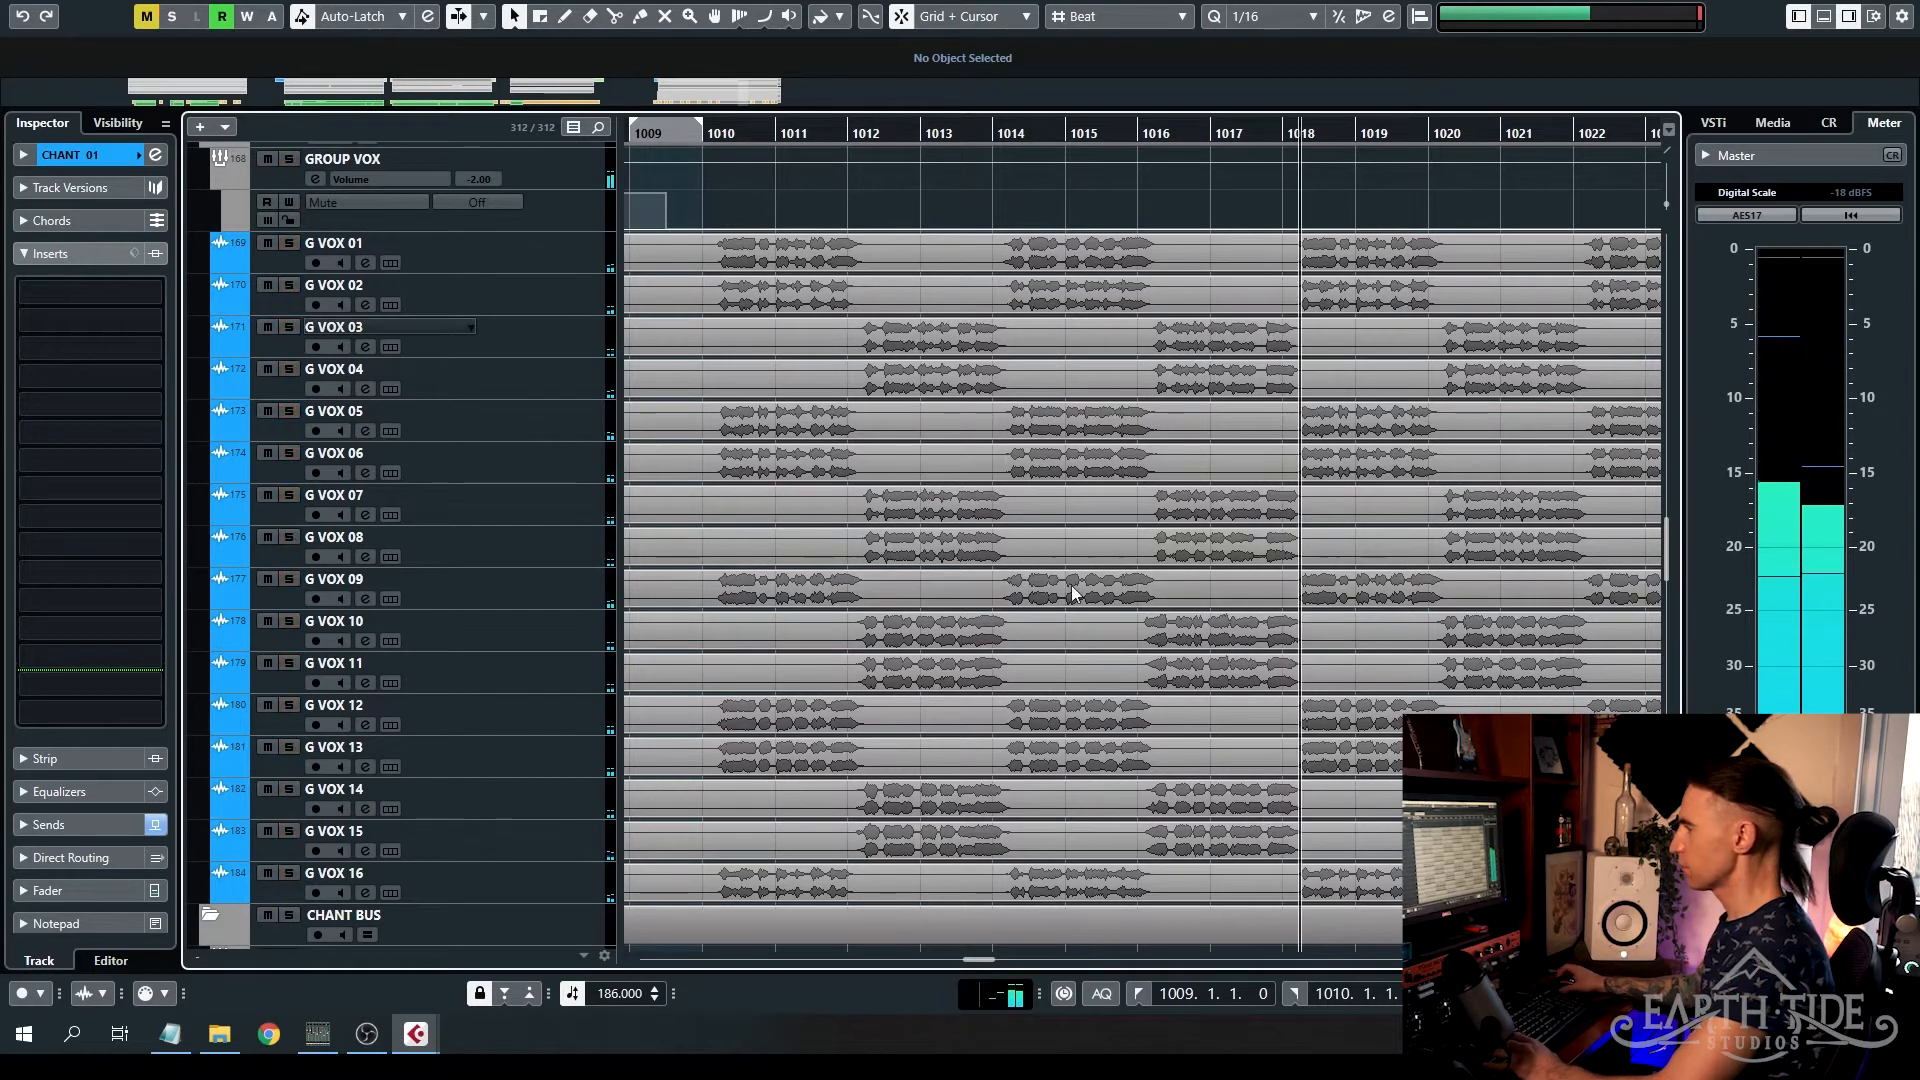
- Solo the PMS BACK 1 and PMS BACK 2 tracks together and play them back
{"action": "scroll", "coordinate": [1071, 585], "scroll_direction": "up", "scroll_amount": 3}
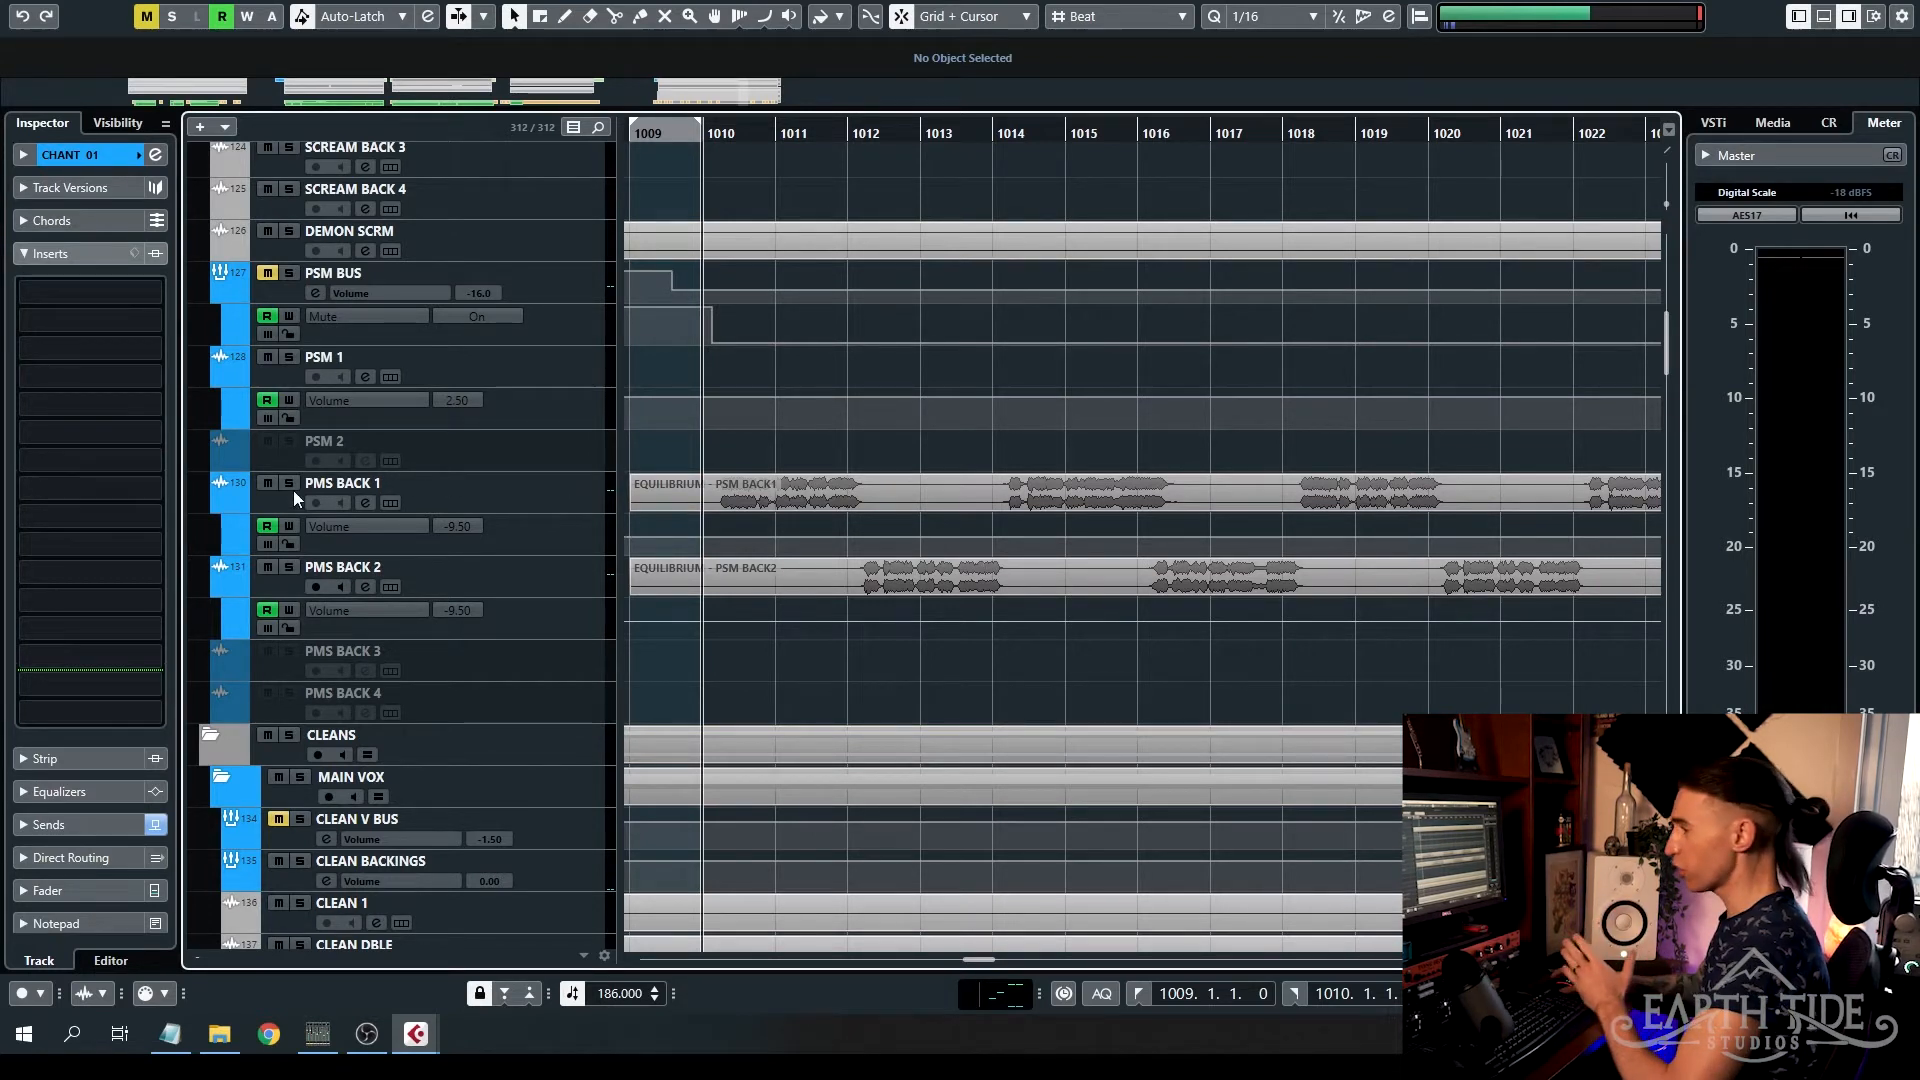
{"action": "left_click", "coordinate": [558, 495]}
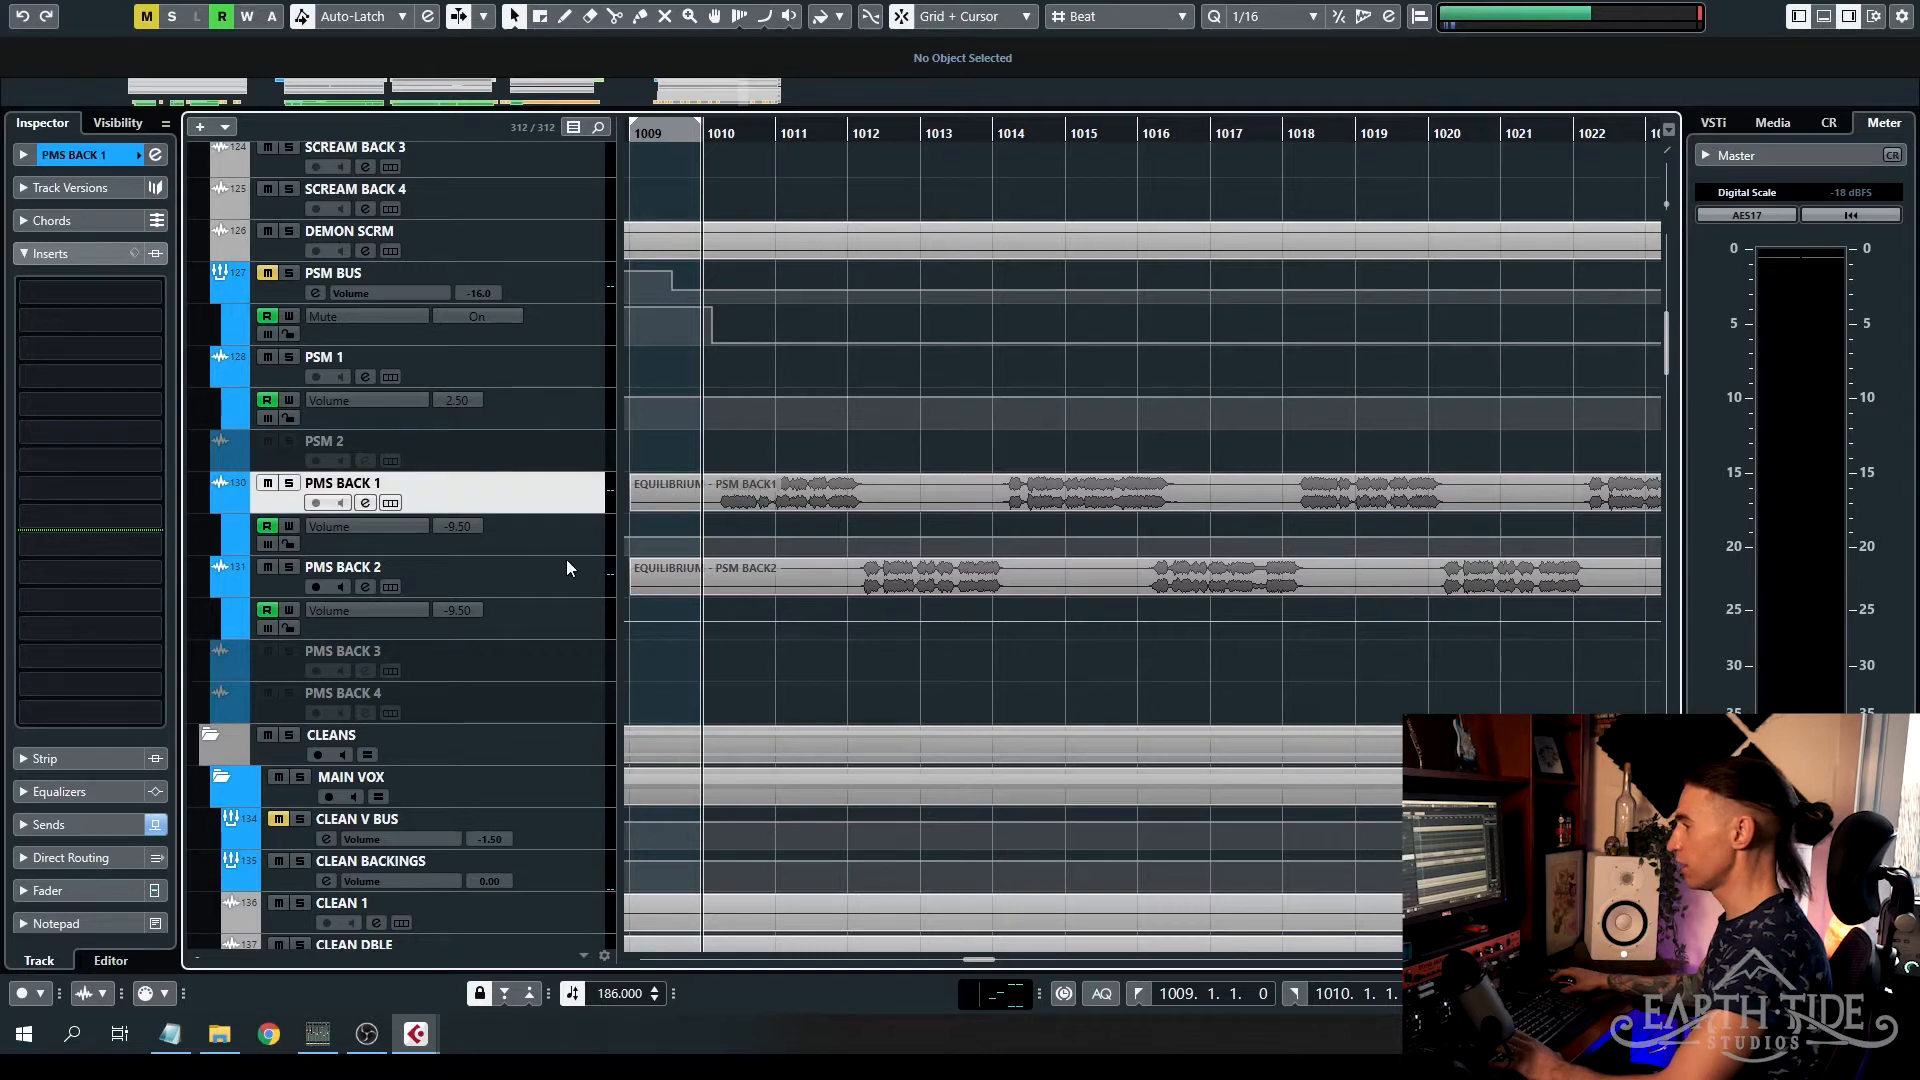
{"action": "left_click", "coordinate": [566, 568], "text": "ctrl"}
{"action": "key", "text": "s"}
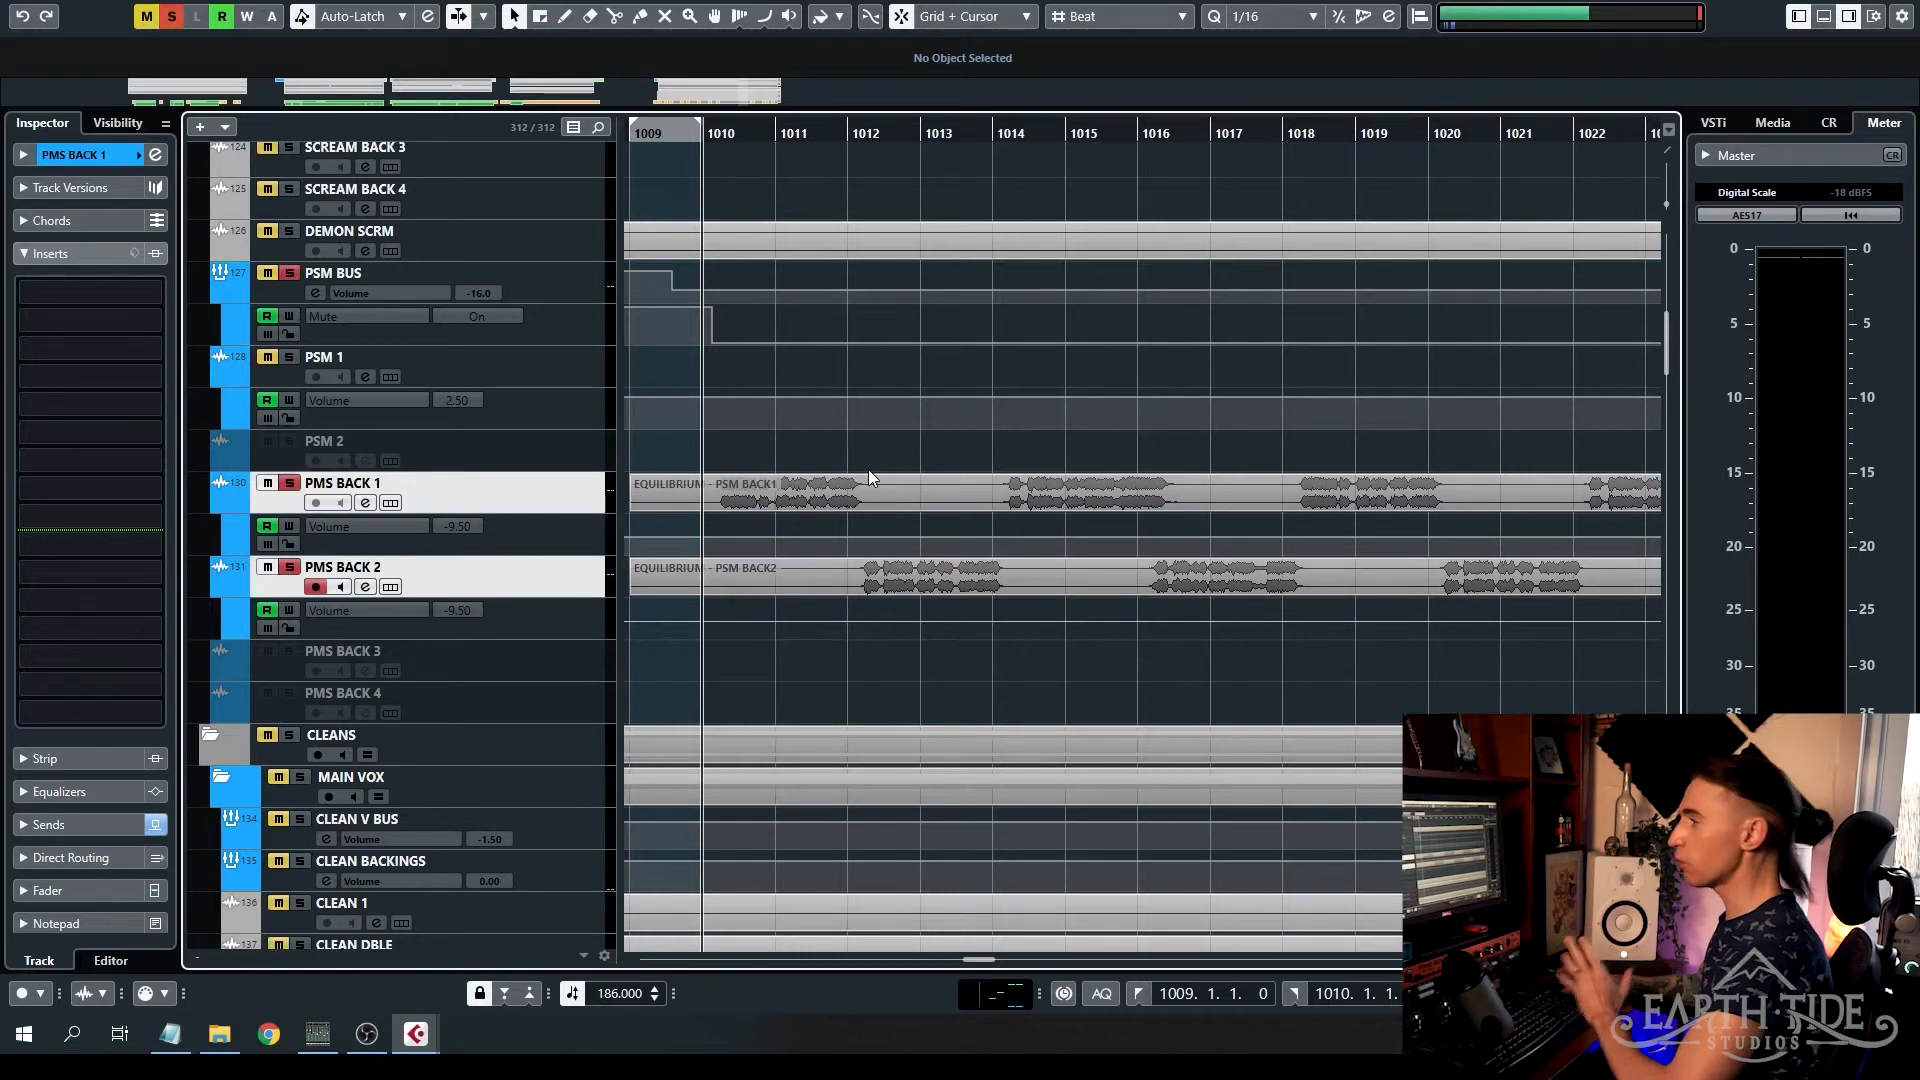
{"action": "key", "text": "space"}
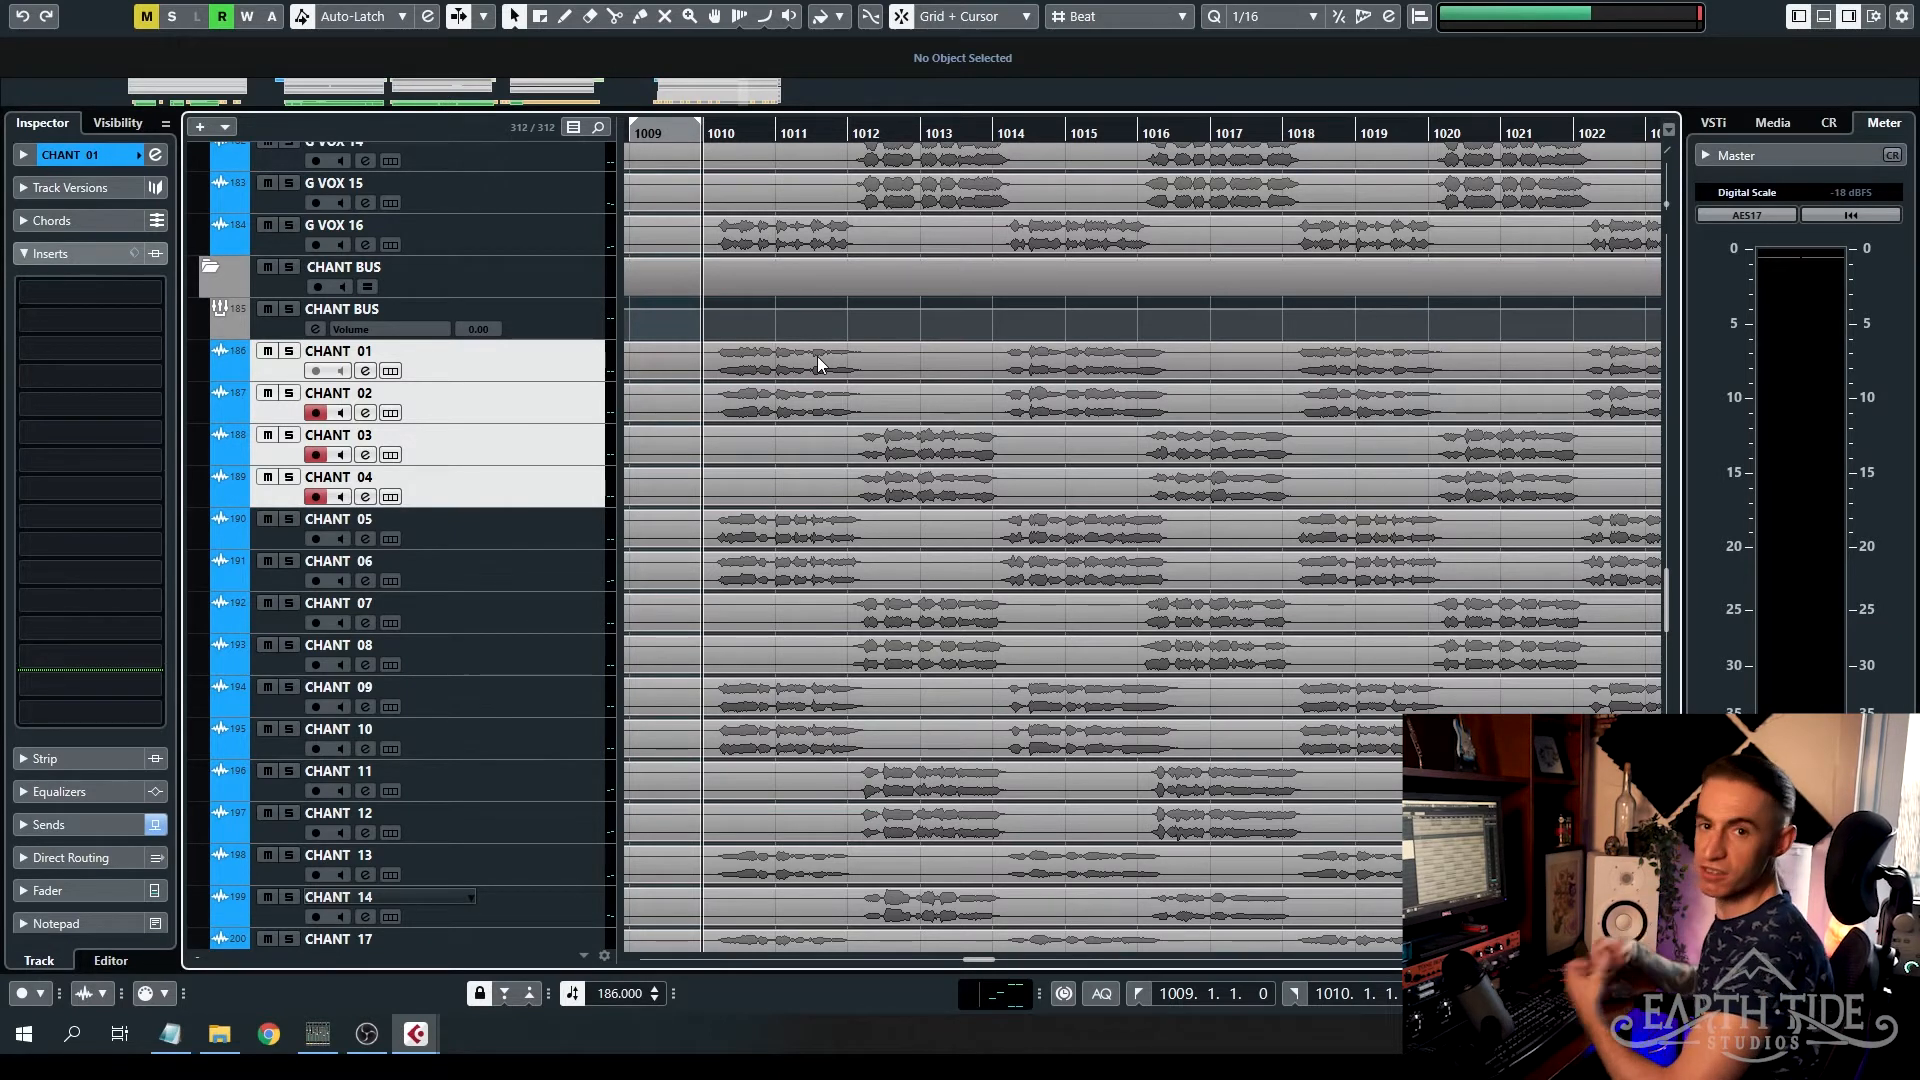
- Solo the selected tracks CHANT 01 to CHANT 04 and play them back
{"action": "key", "text": "s"}
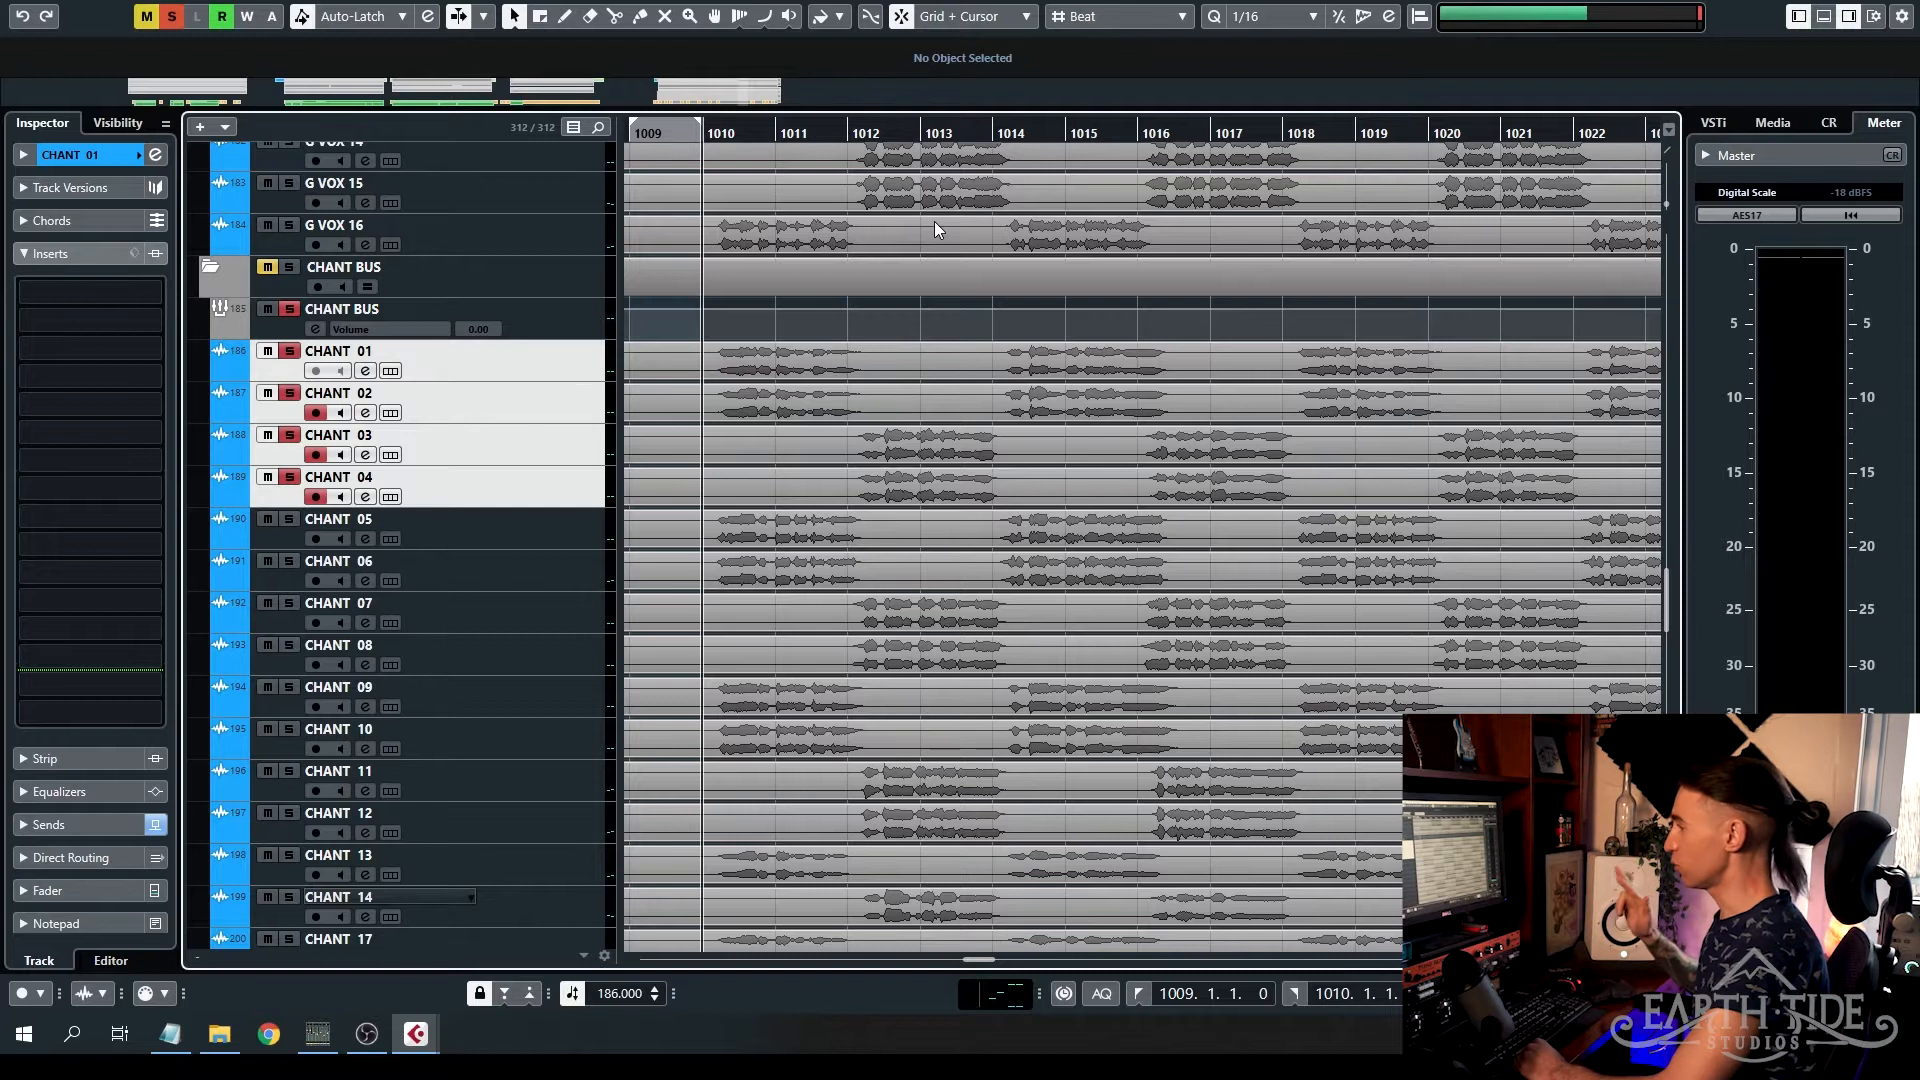
{"action": "key", "text": "space"}
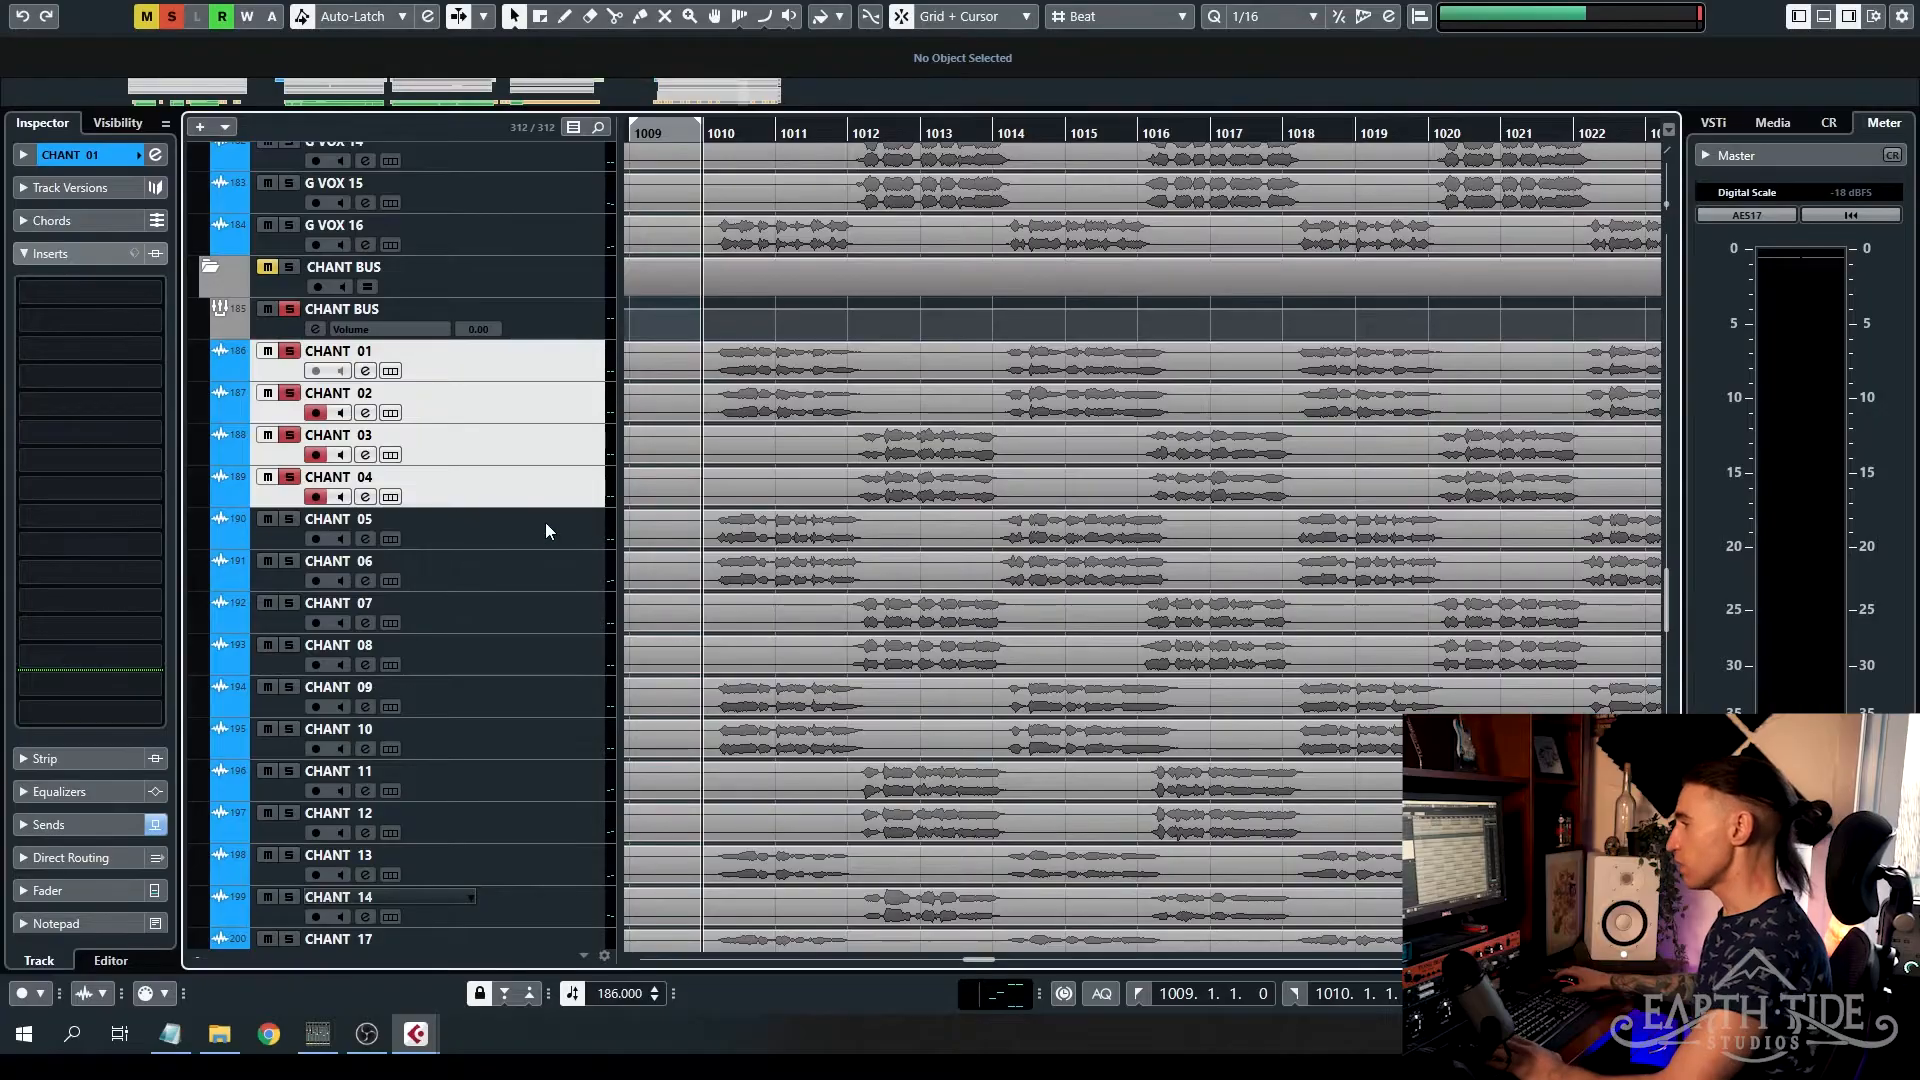
- Solo CHANT 05 to CHANT 08, take CHANT 01 to CHANT 04 out of solo, and play back the second group
{"action": "left_click", "coordinate": [543, 522]}
{"action": "left_click", "coordinate": [544, 648], "text": "shift"}
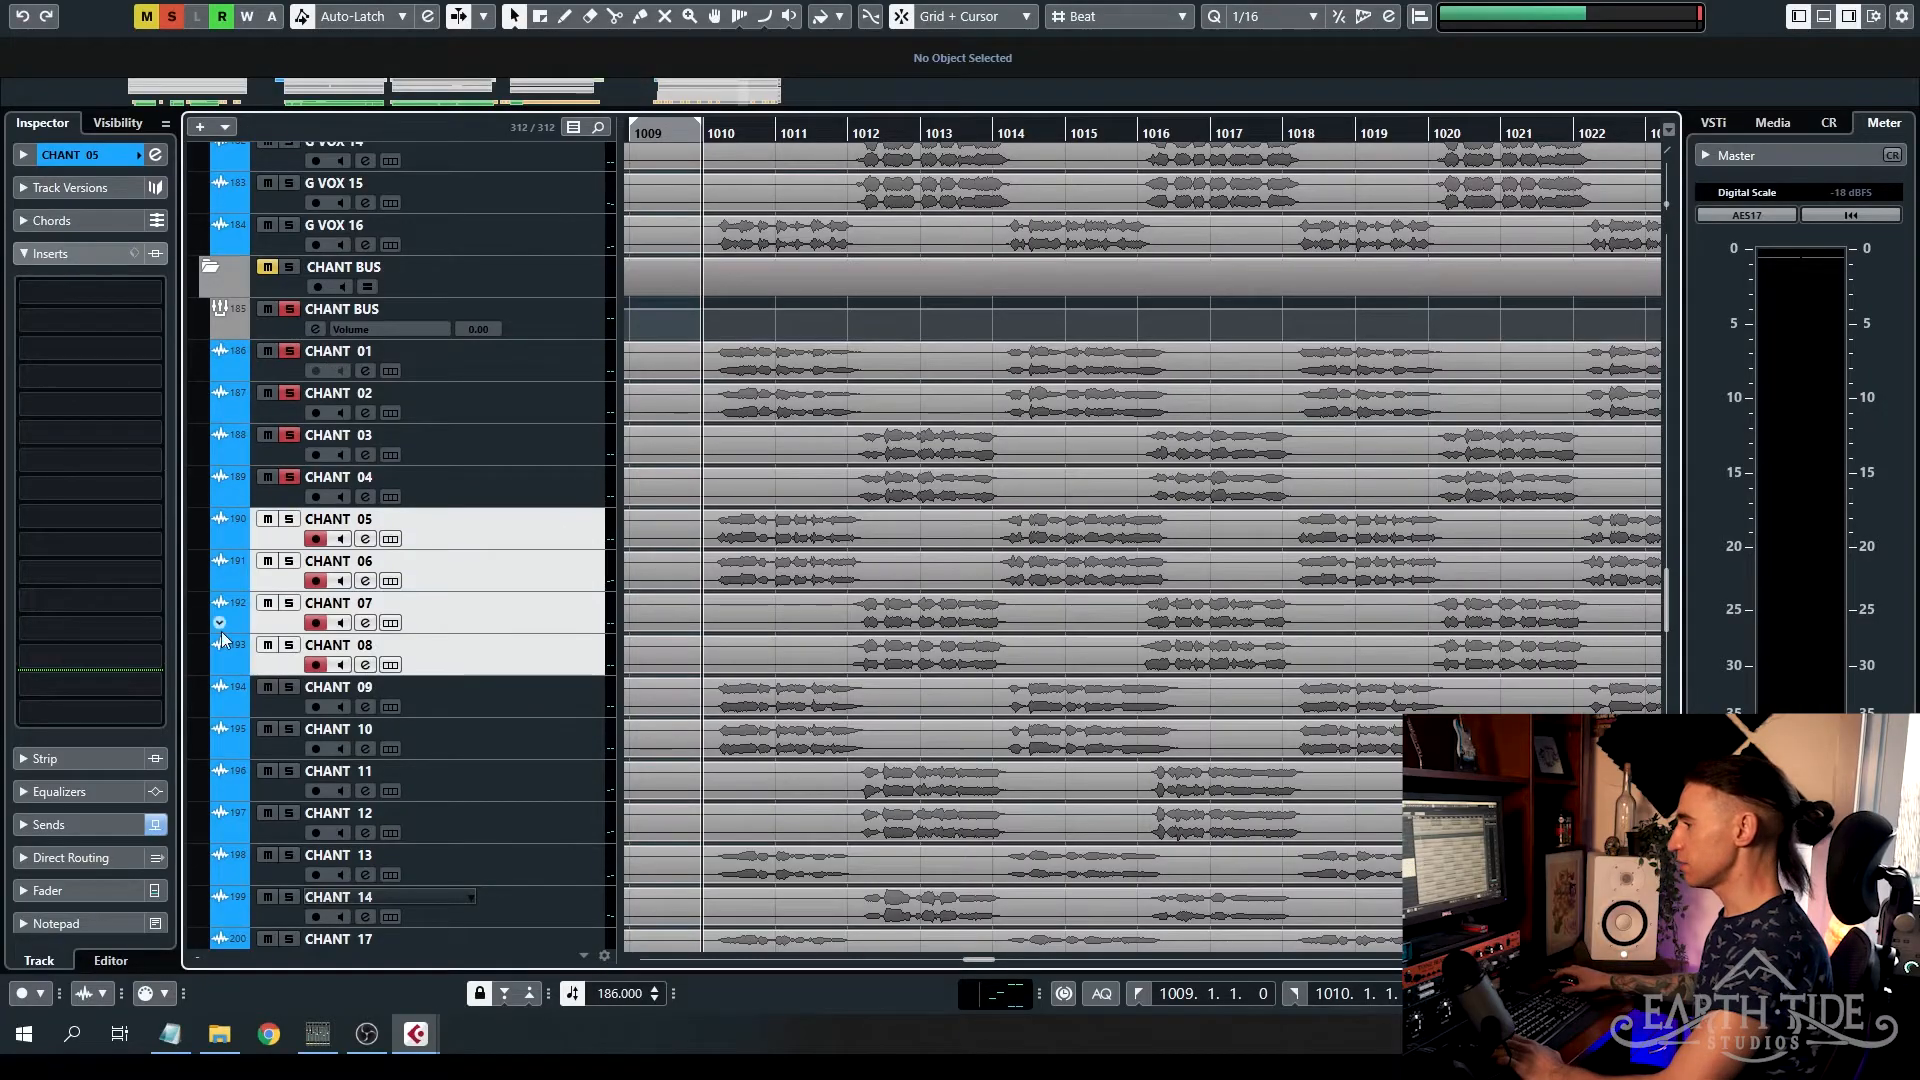
{"action": "left_click", "coordinate": [537, 492]}
{"action": "left_click", "coordinate": [544, 356], "text": "shift"}
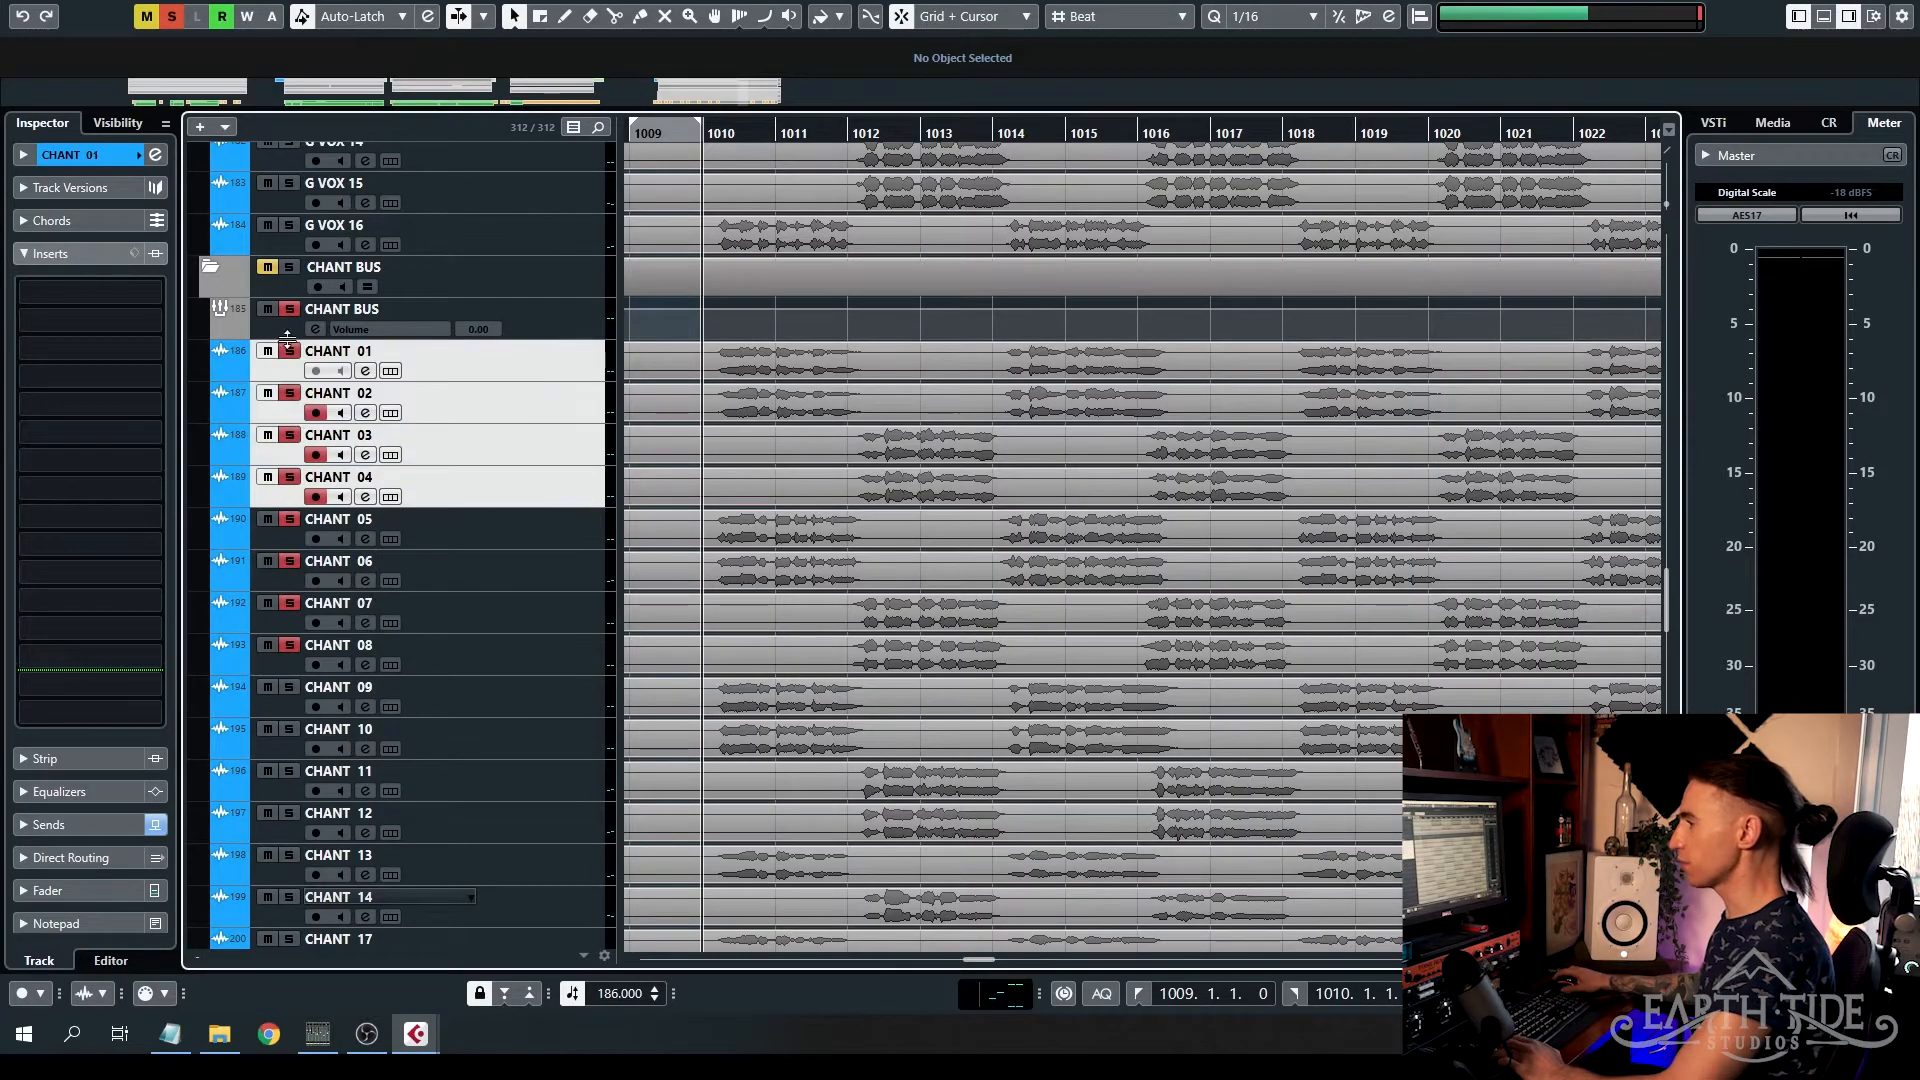
{"action": "left_click", "coordinate": [290, 352]}
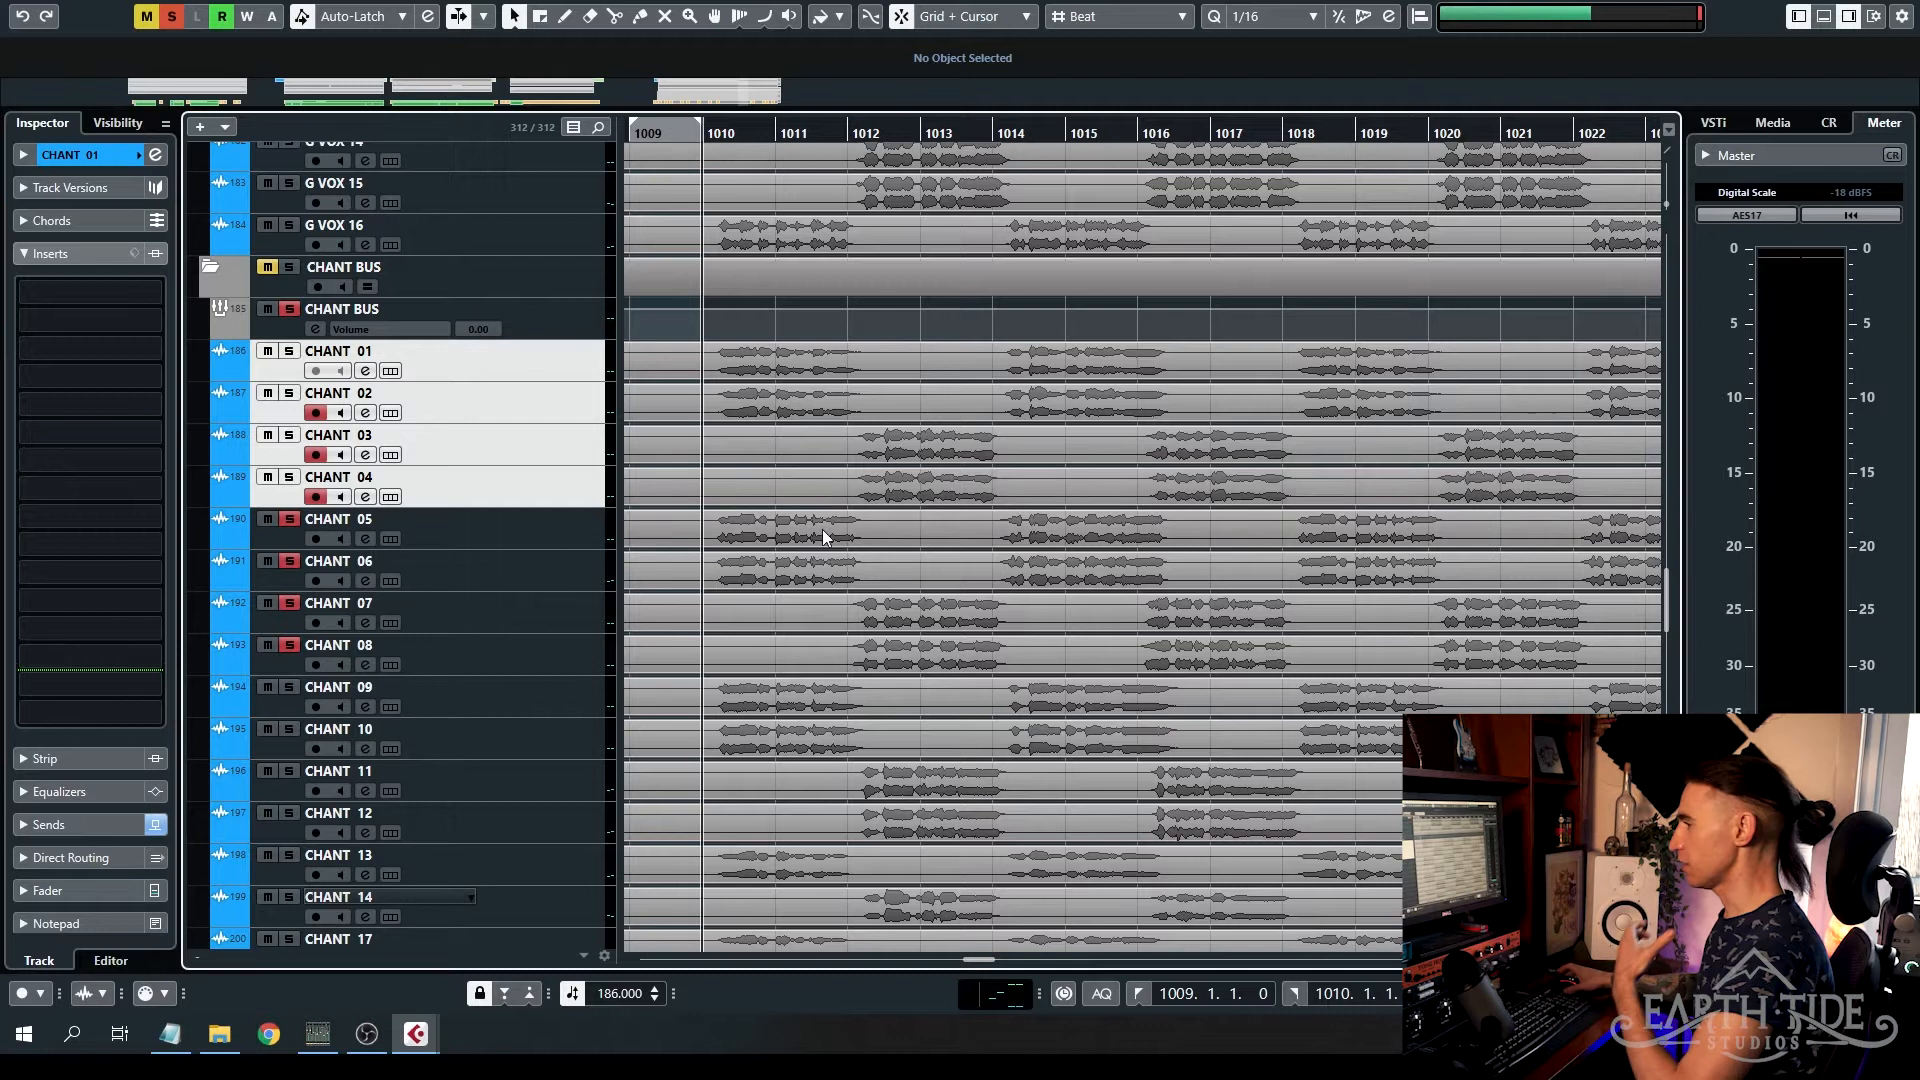
{"action": "left_click", "coordinate": [530, 524]}
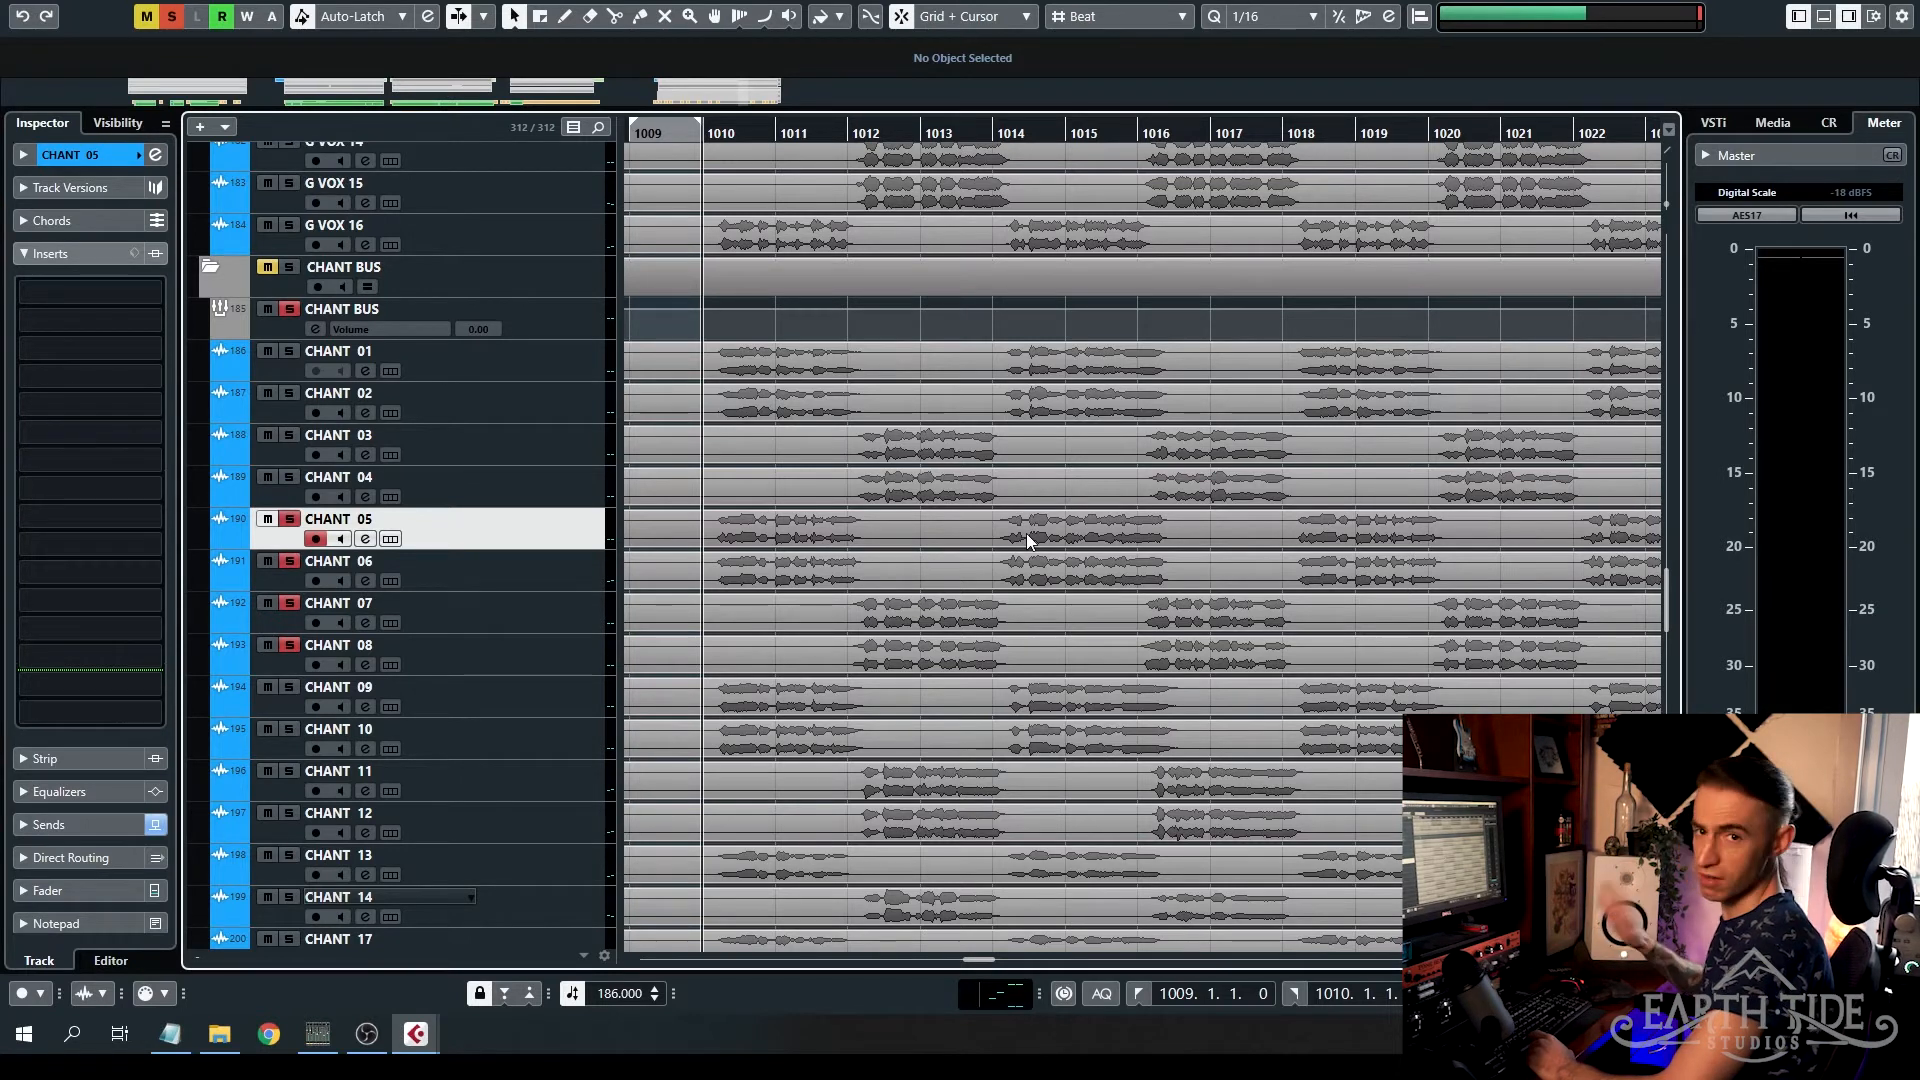
{"action": "key", "text": "space"}
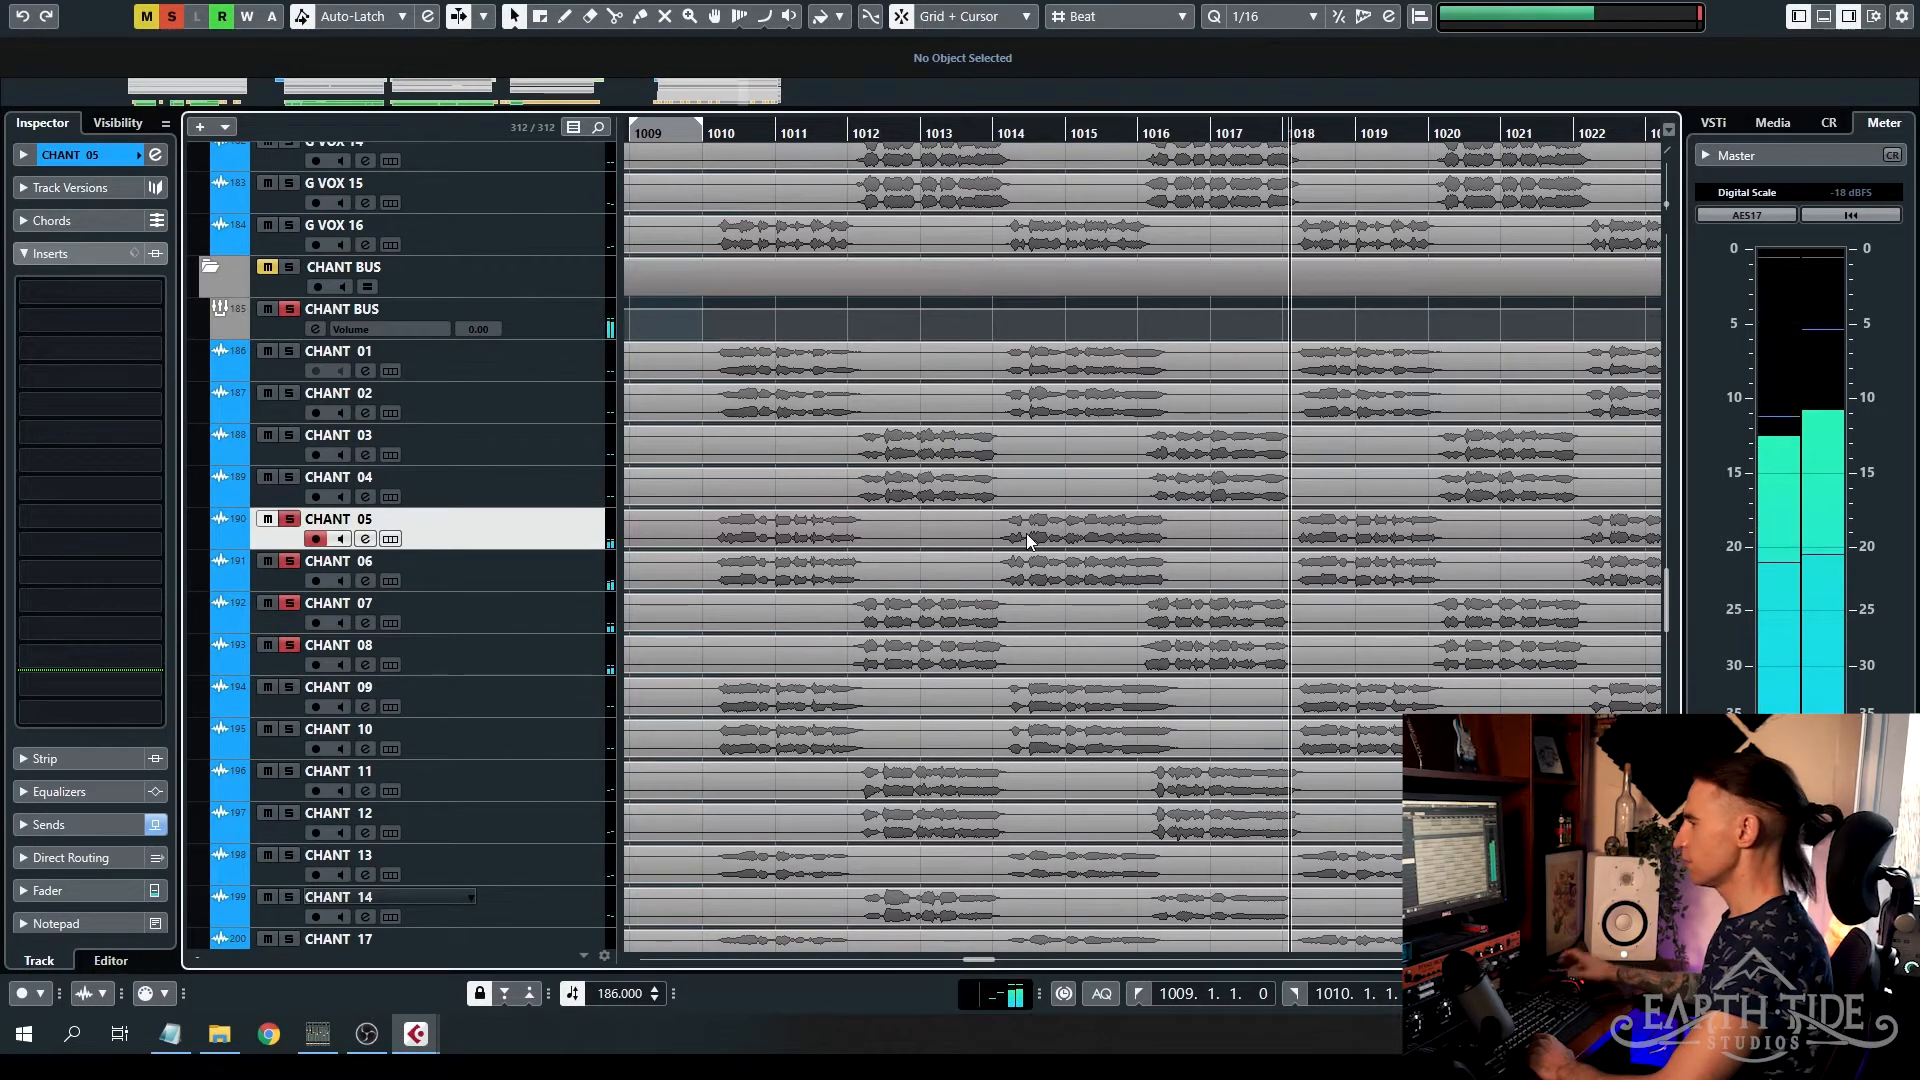
{"action": "key", "text": "space"}
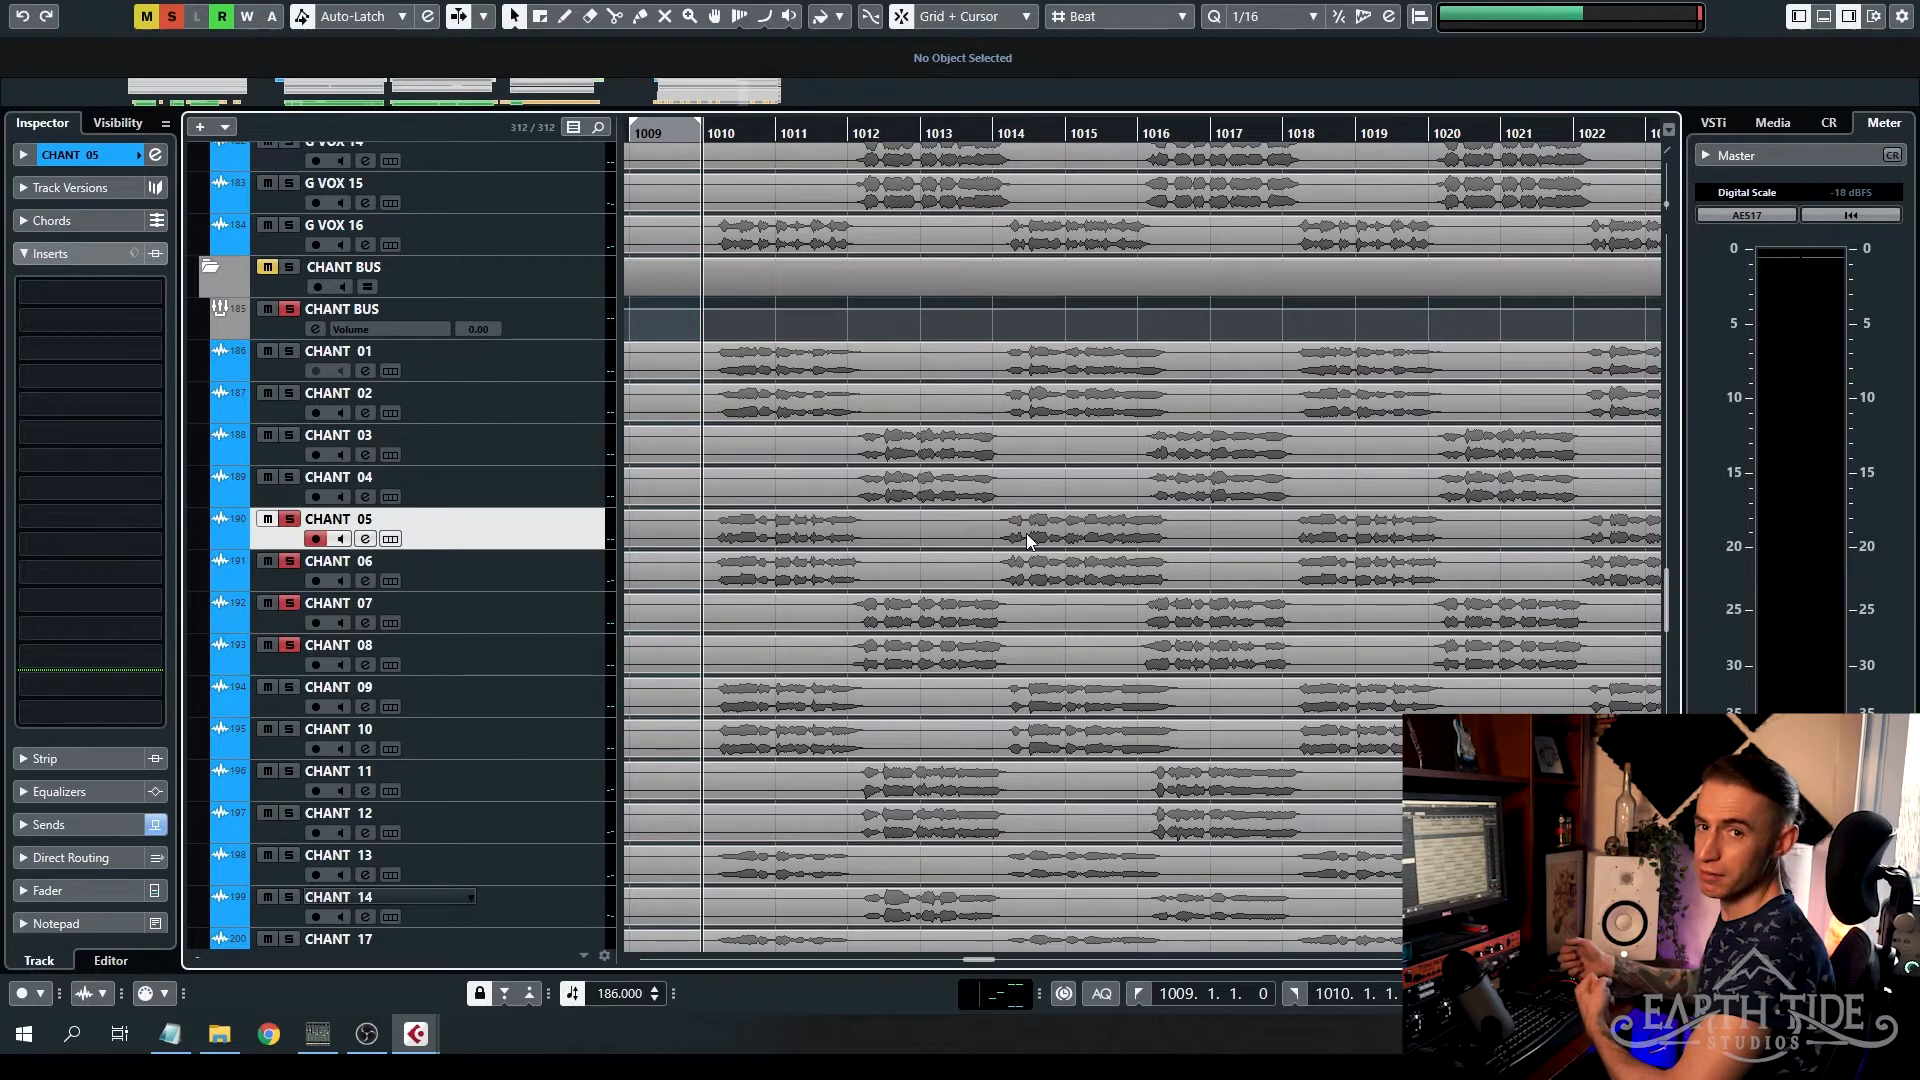
- Switch the solo from the previous chant group to CHANT 09 to CHANT 12 and play those tracks back
{"action": "left_click", "coordinate": [566, 693]}
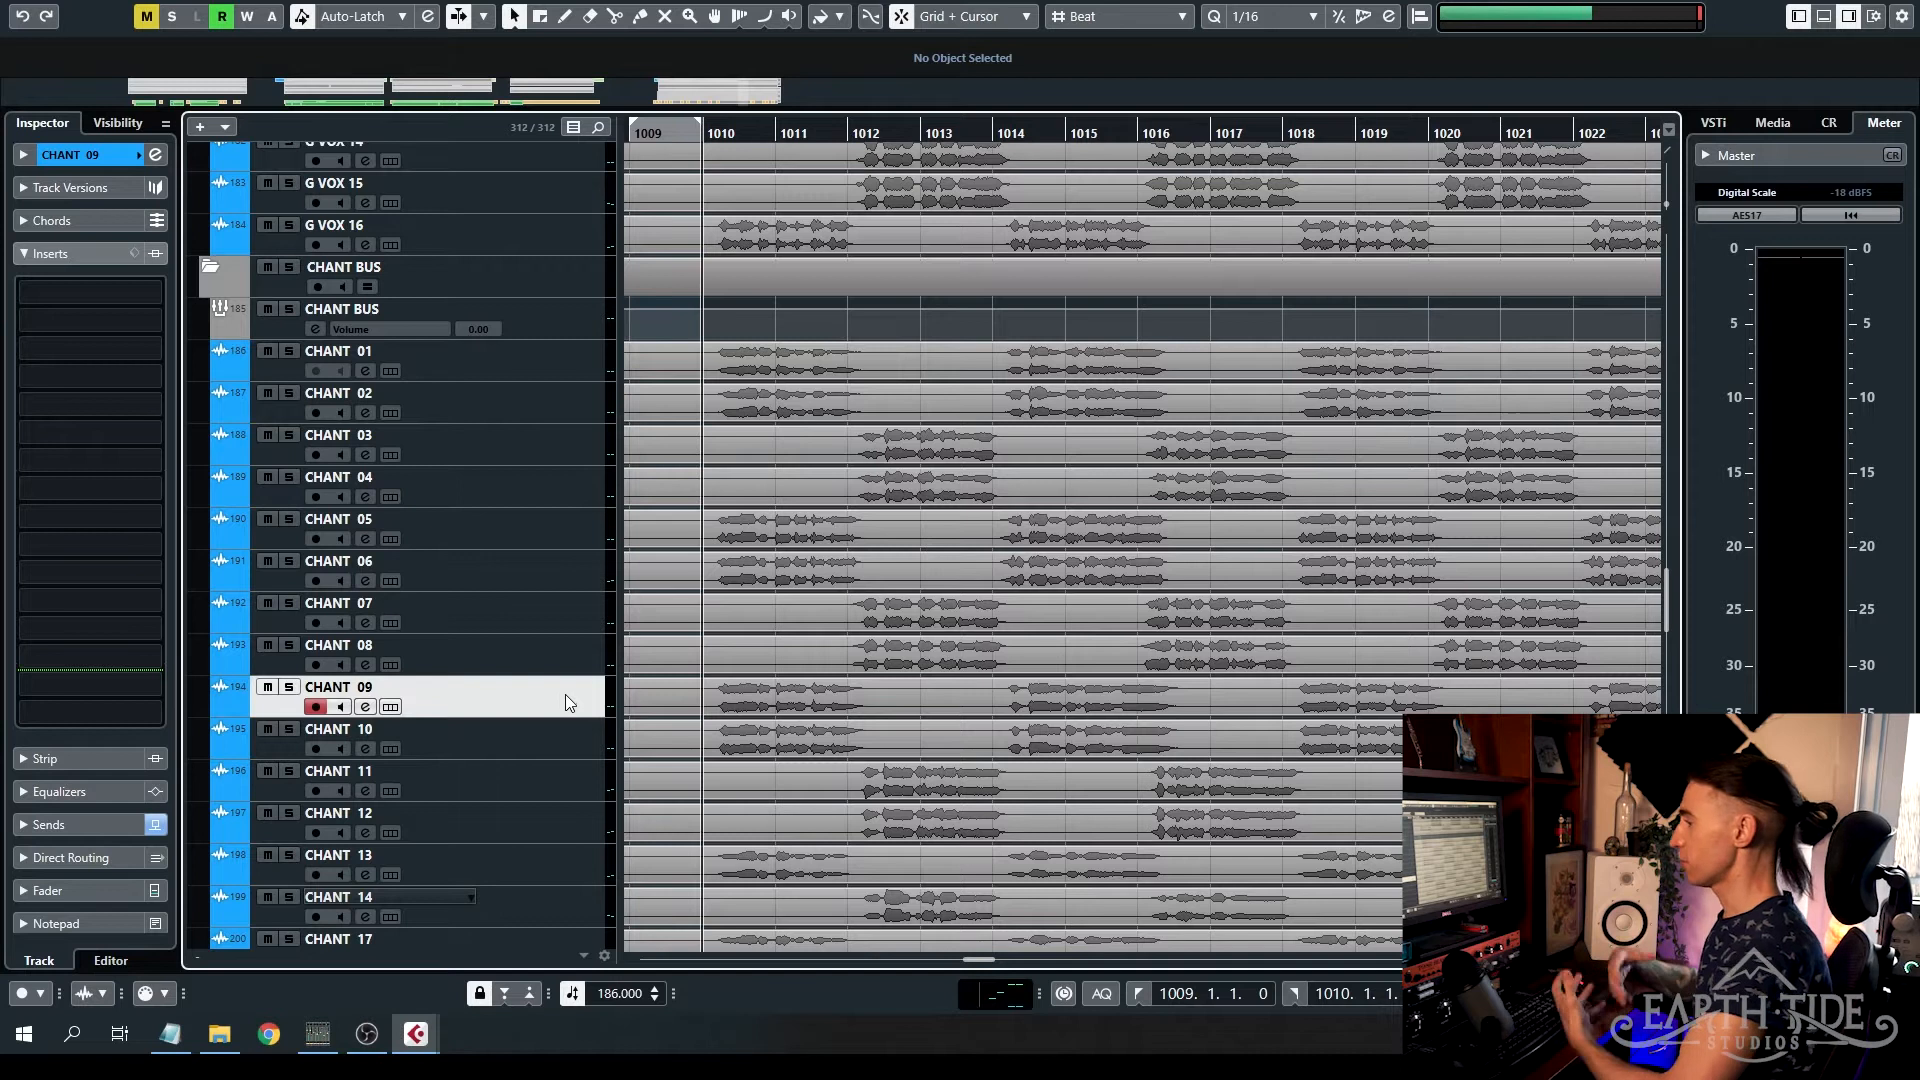
{"action": "left_click", "coordinate": [598, 820], "text": "shift"}
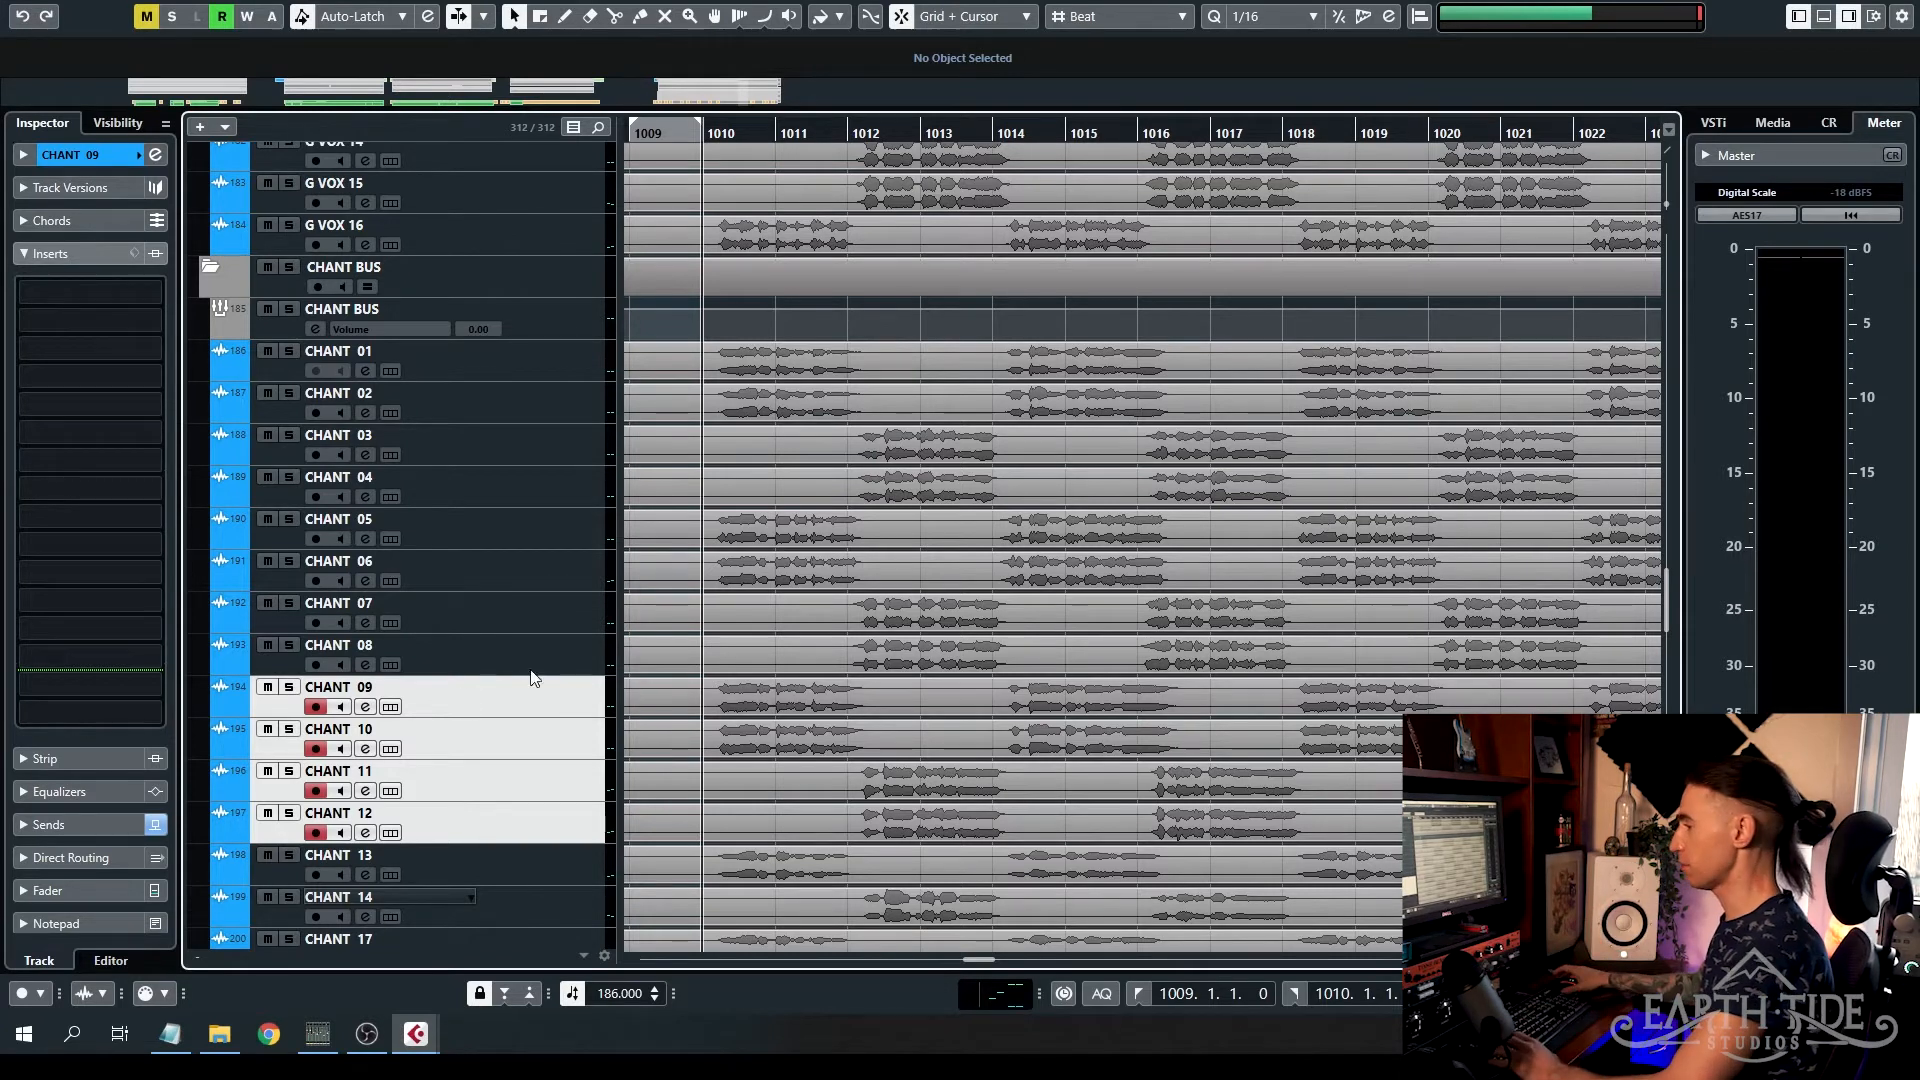
{"action": "left_click", "coordinate": [289, 687]}
{"action": "key", "text": "space"}
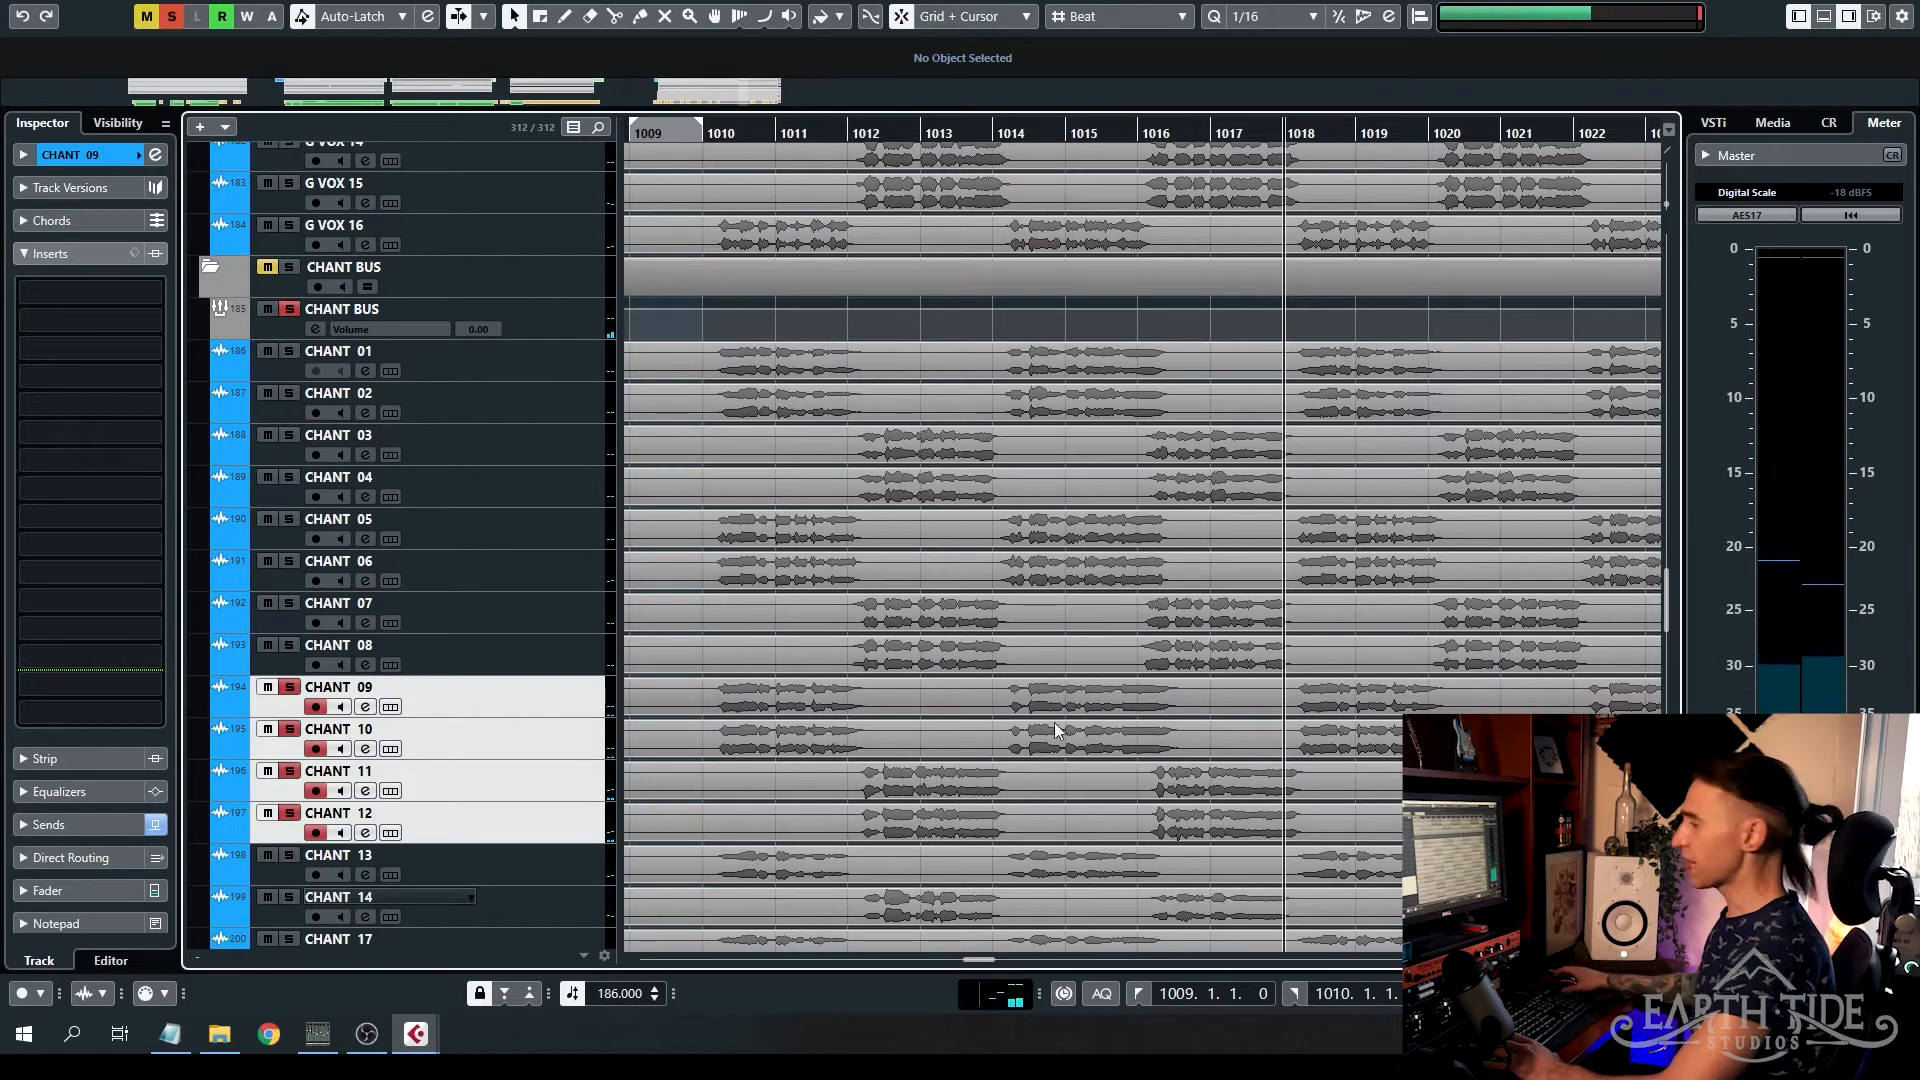
- Add CHANT 01 to CHANT 08 to the solo and play back all twelve chant tracks together
{"action": "left_click", "coordinate": [536, 650], "text": "ctrl"}
{"action": "left_click", "coordinate": [523, 527], "text": "shift"}
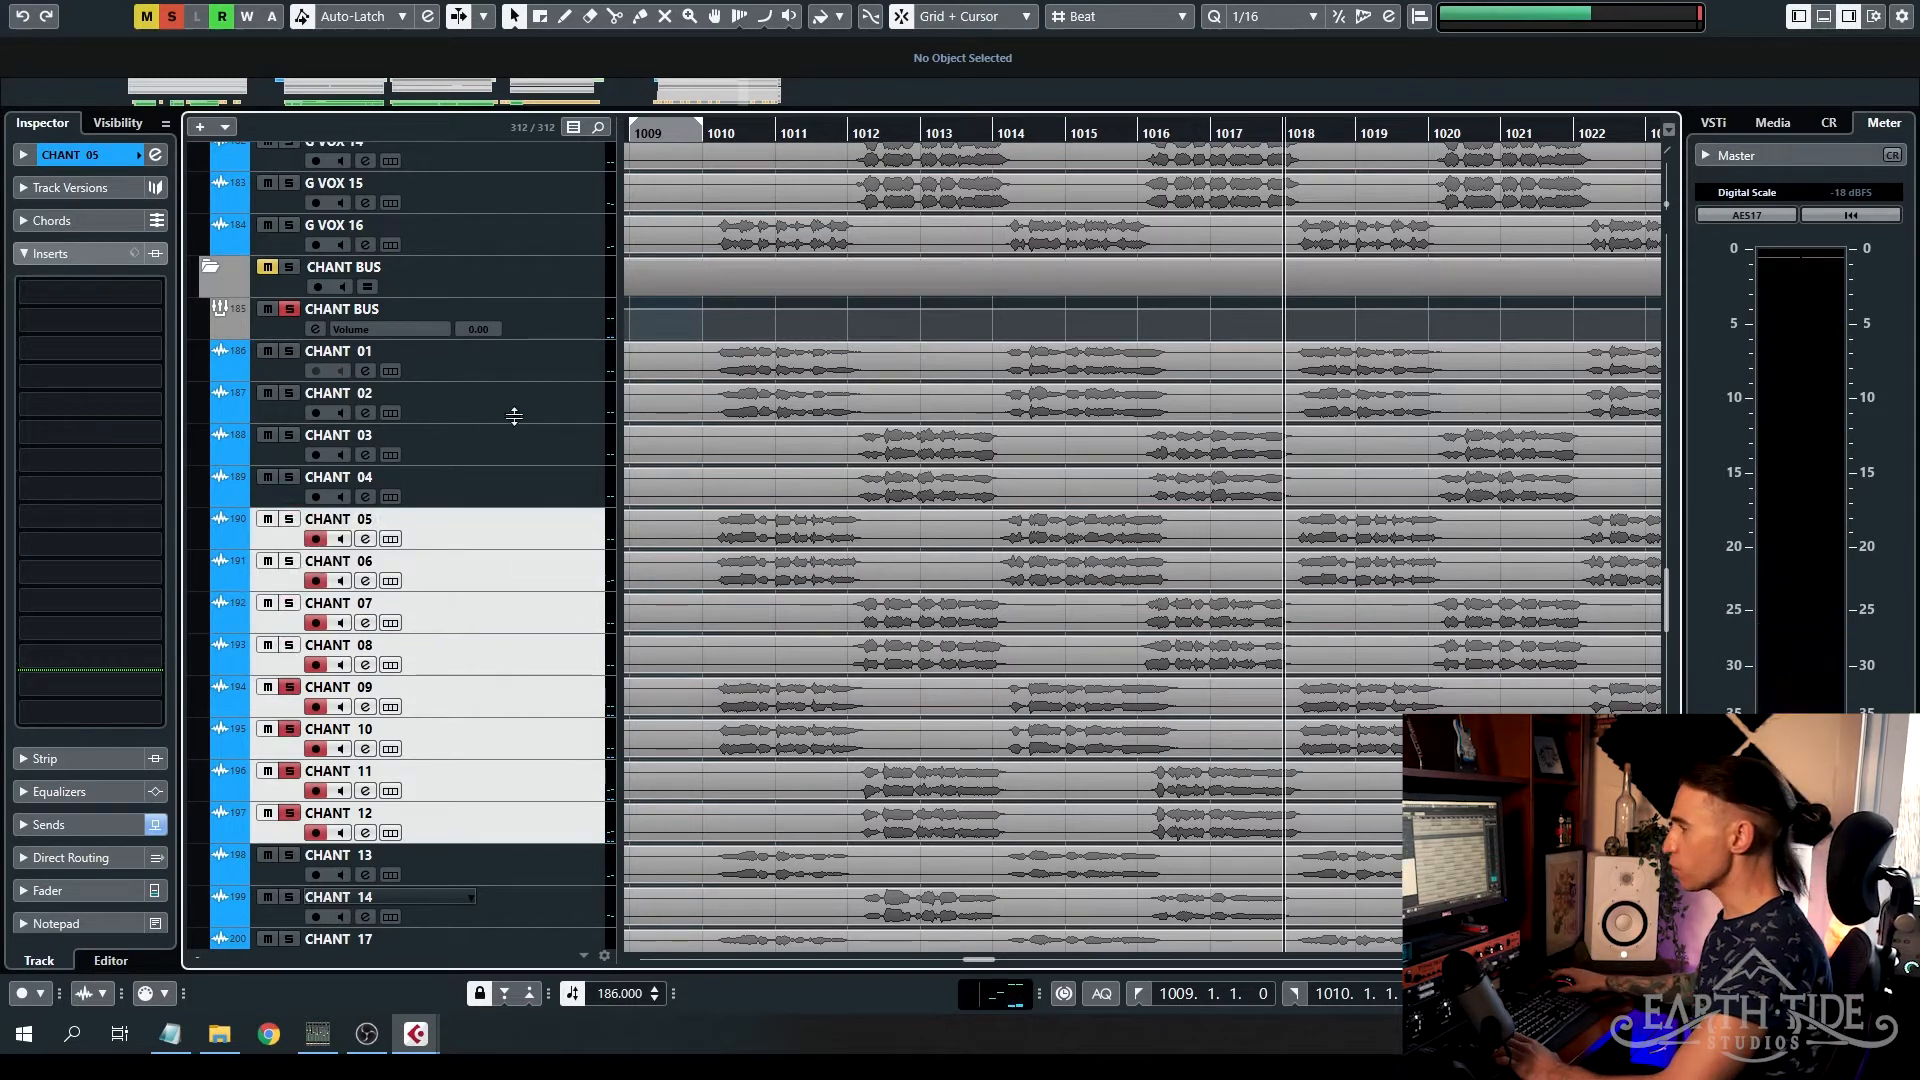
{"action": "left_click", "coordinate": [516, 370], "text": "shift"}
{"action": "left_click", "coordinate": [290, 352]}
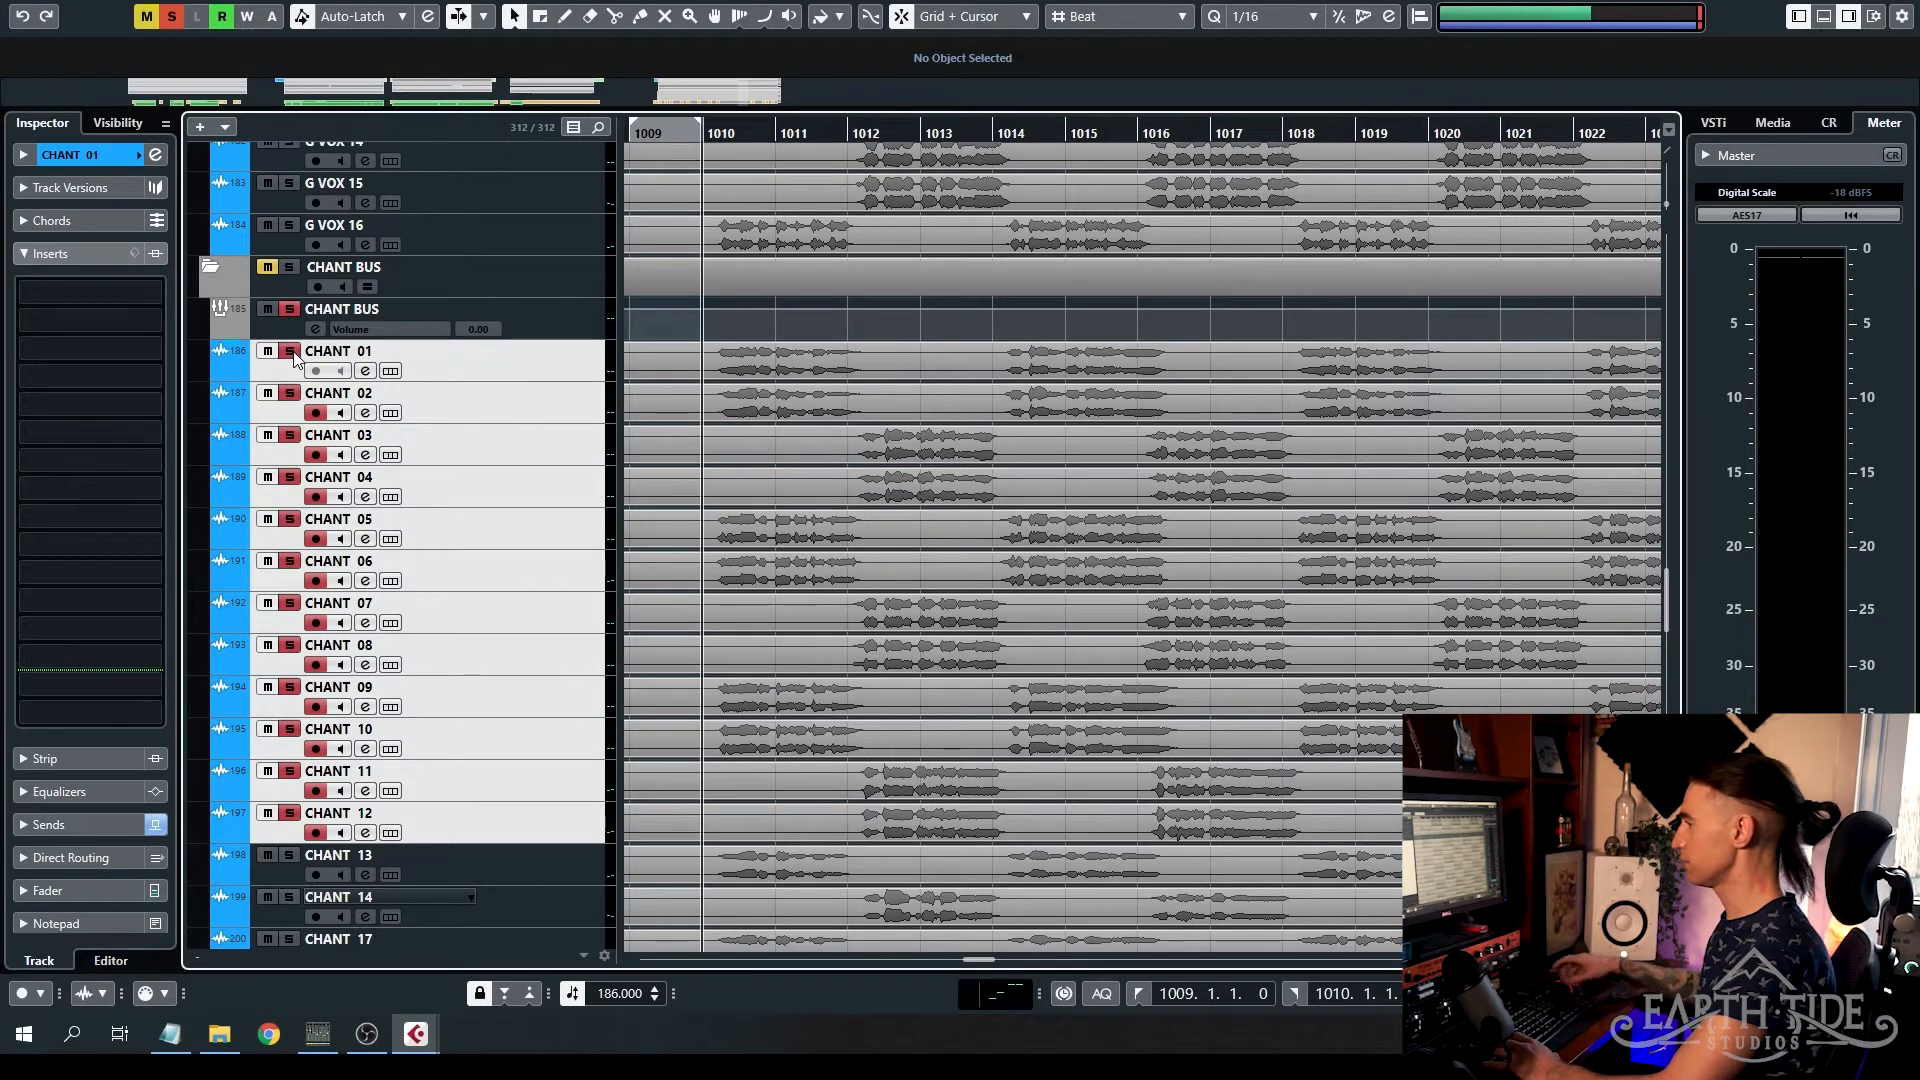
{"action": "key", "text": "space"}
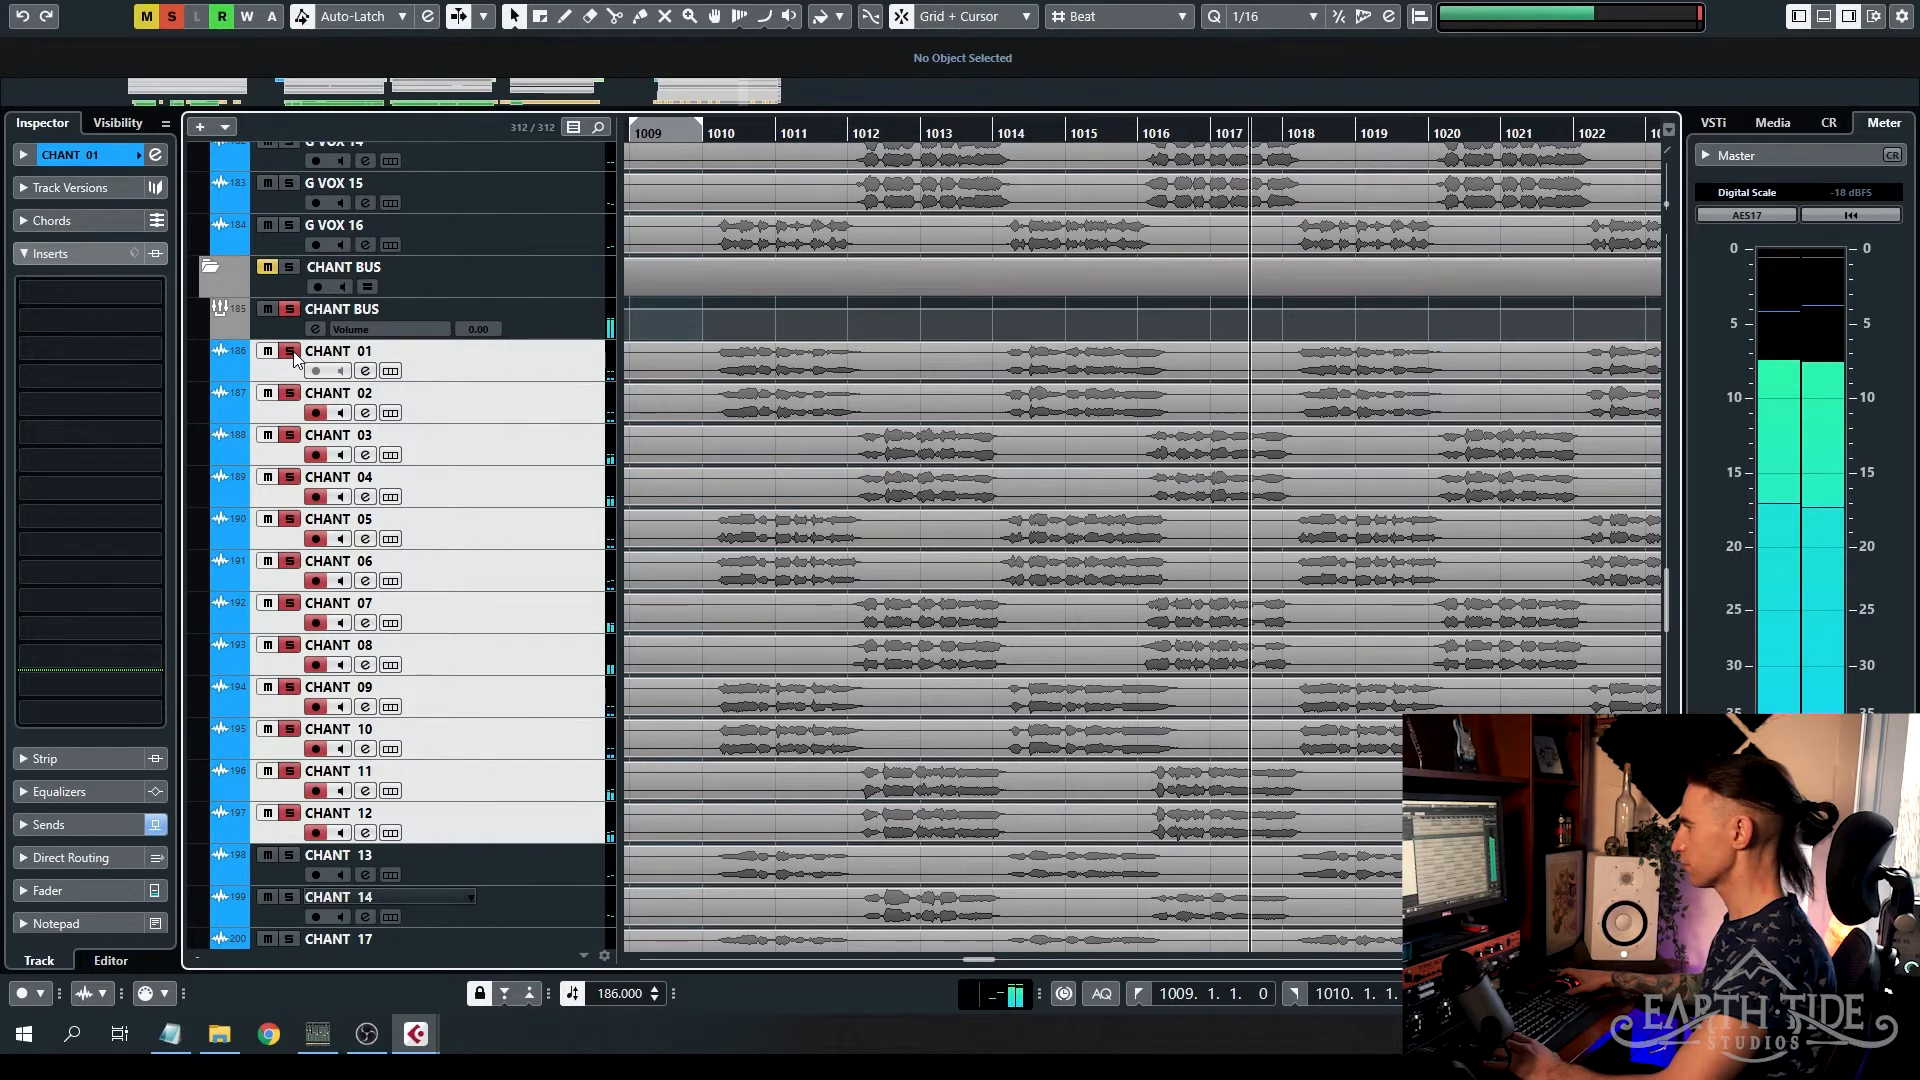
{"action": "key", "text": "space"}
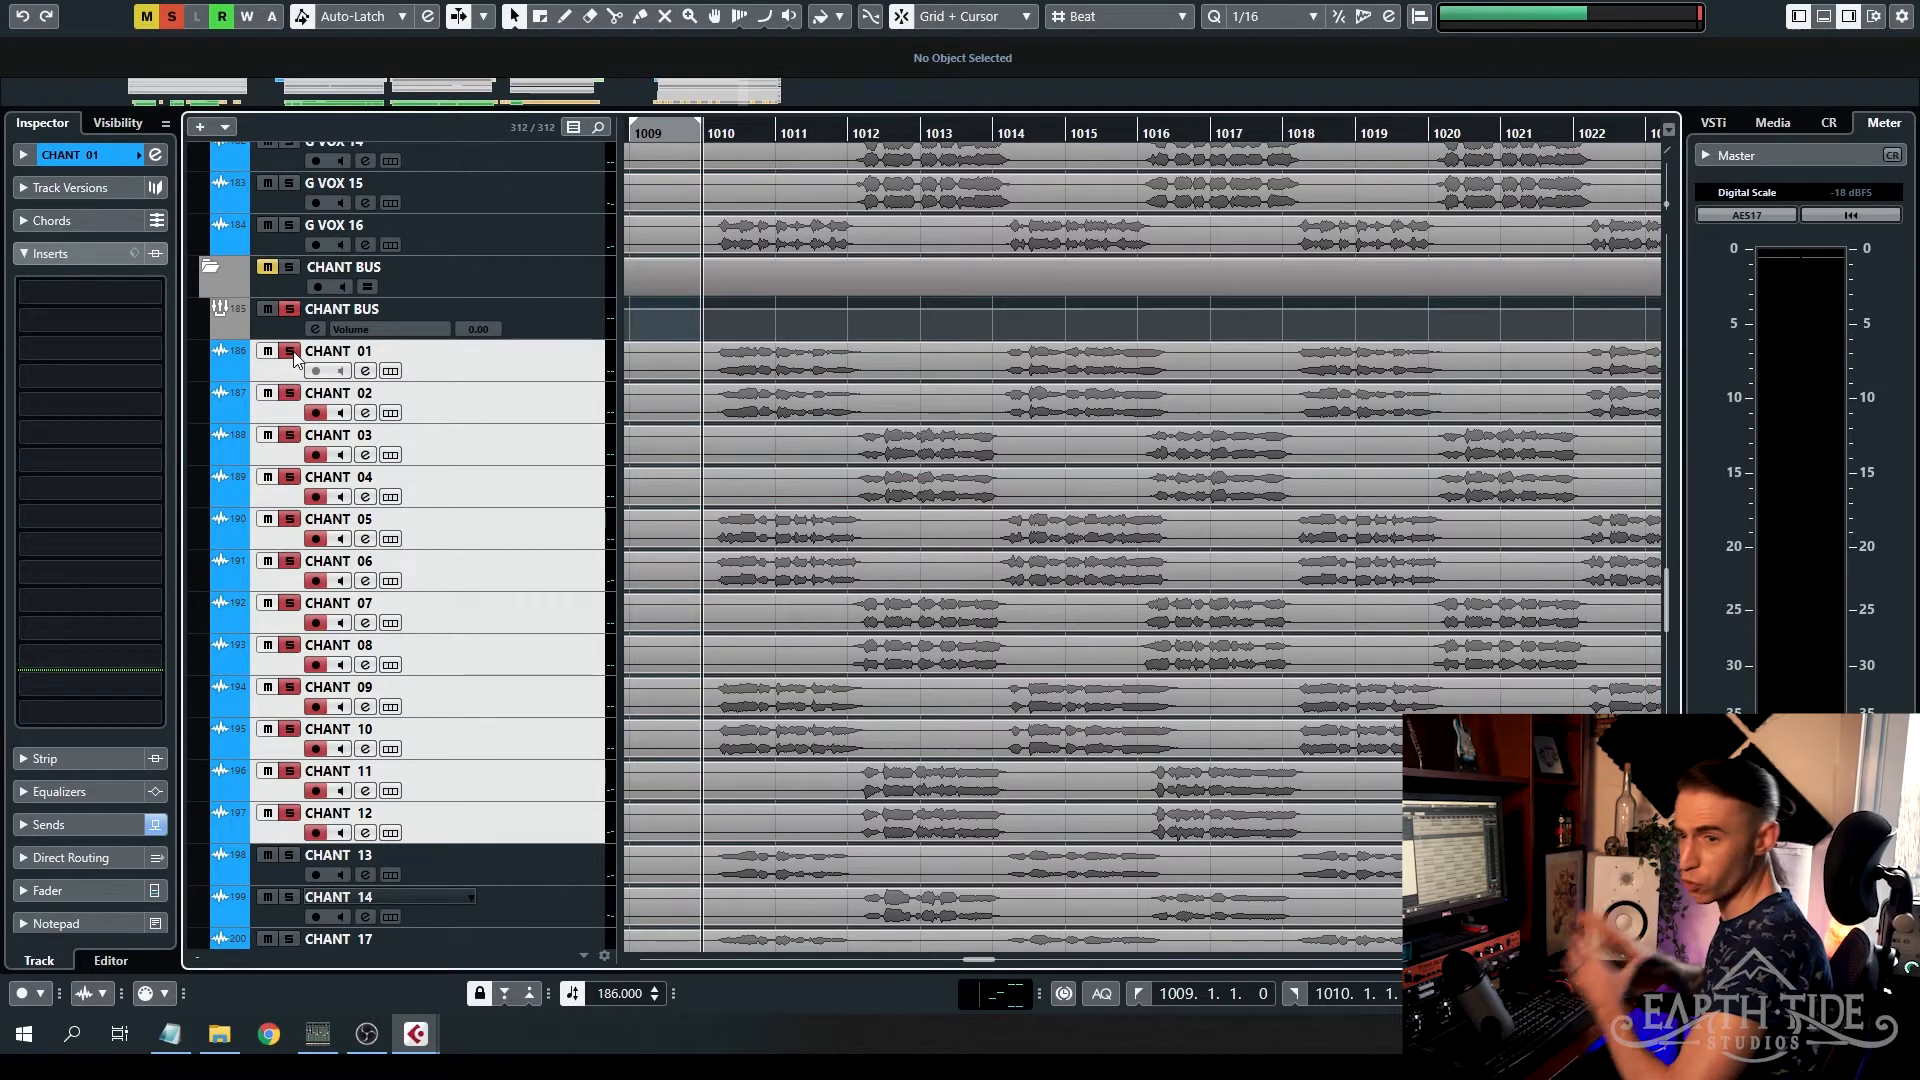
- Take CHANT 01 to CHANT 12 out of solo, solo CHANT 13, 14, 17 and 20, and play back that group
{"action": "left_click", "coordinate": [291, 352]}
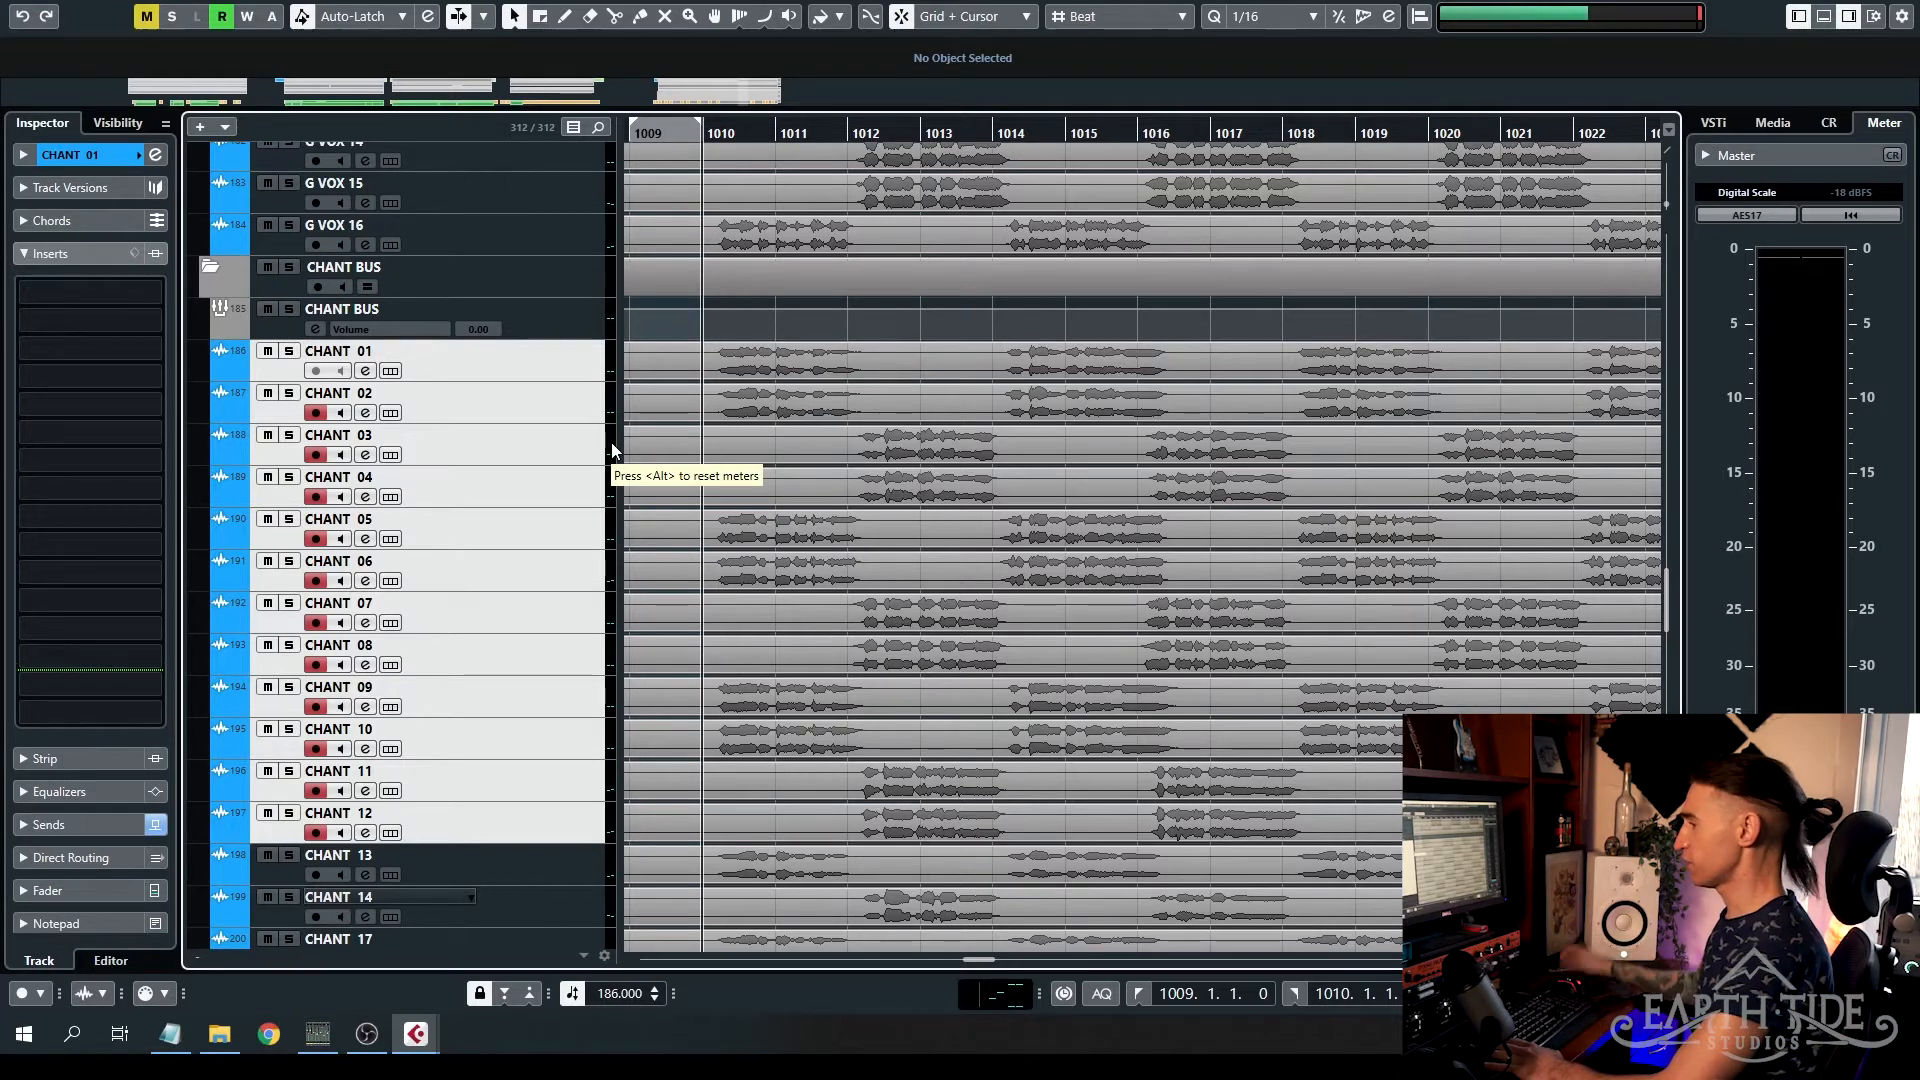
{"action": "left_click", "coordinate": [520, 868]}
{"action": "scroll", "coordinate": [908, 682], "scroll_direction": "down", "scroll_amount": 6}
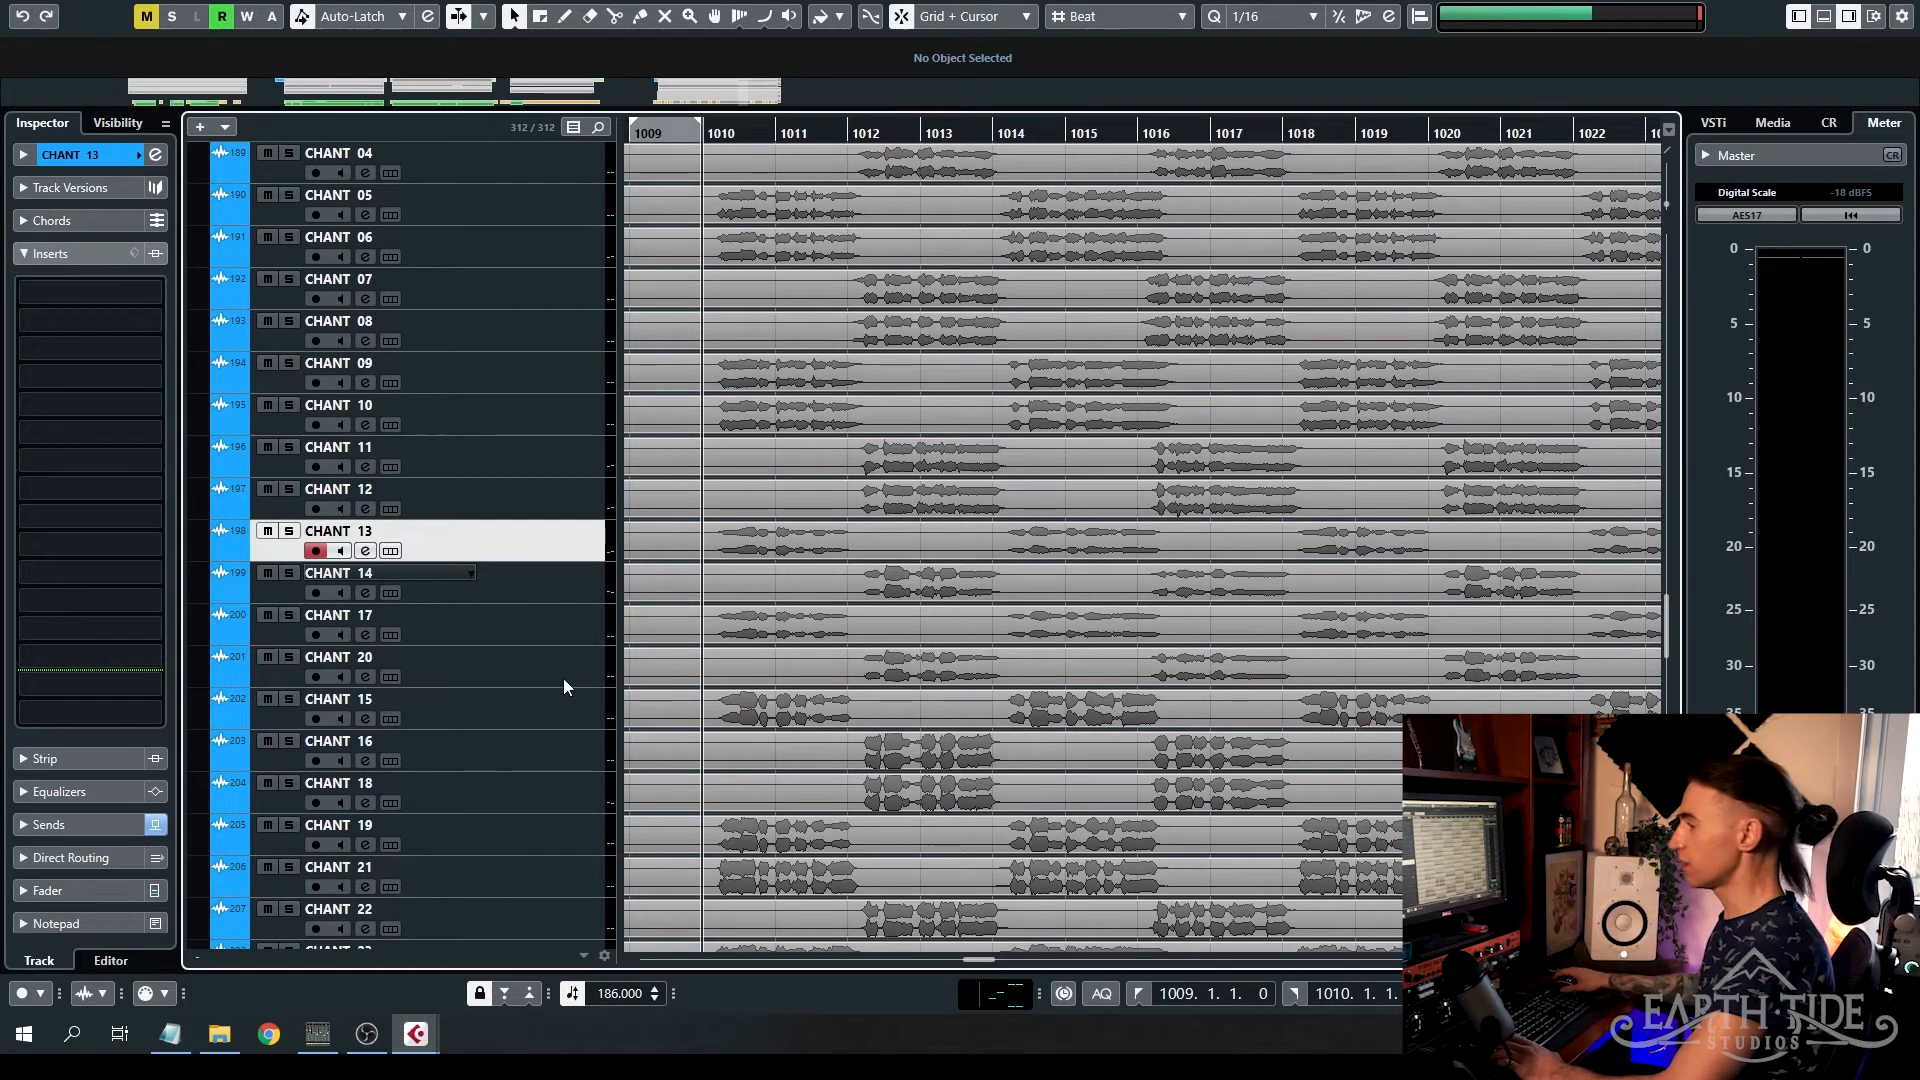
{"action": "left_click", "coordinate": [536, 666], "text": "shift"}
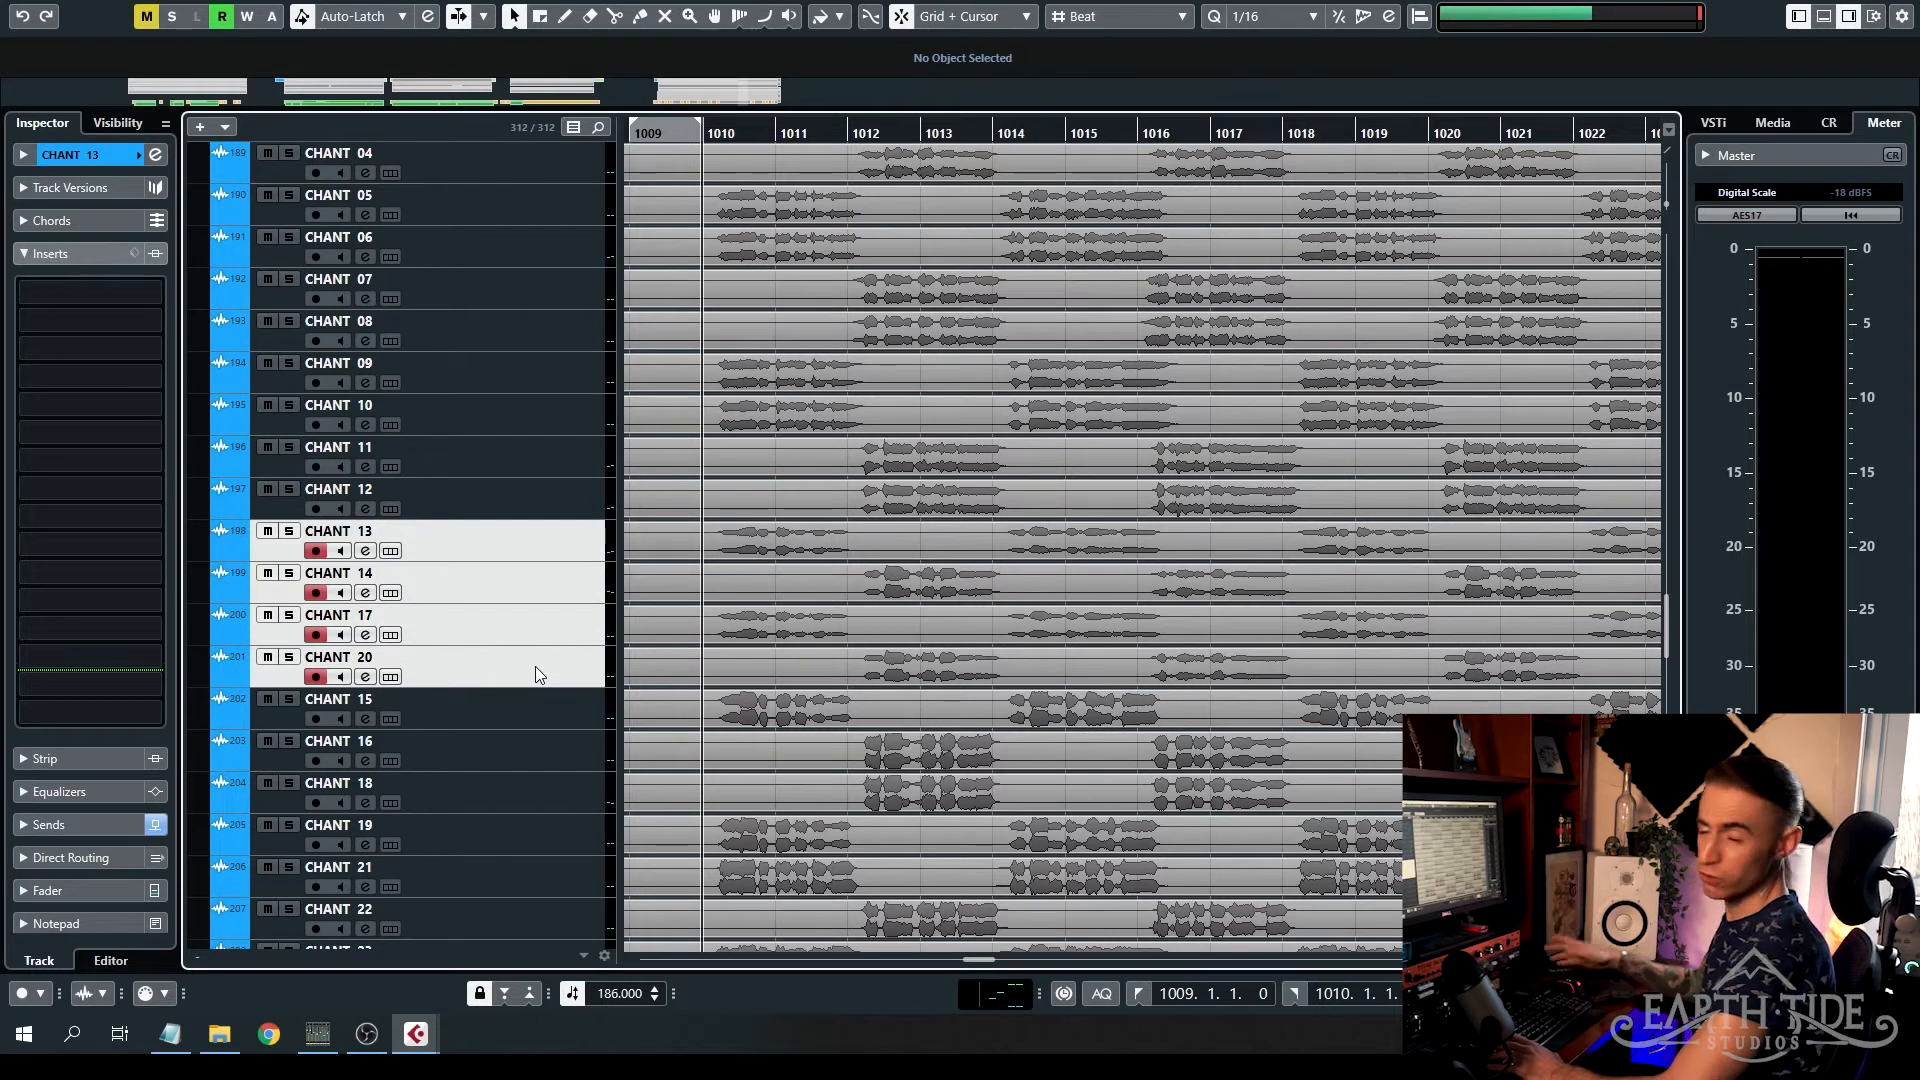
{"action": "left_click", "coordinate": [288, 532]}
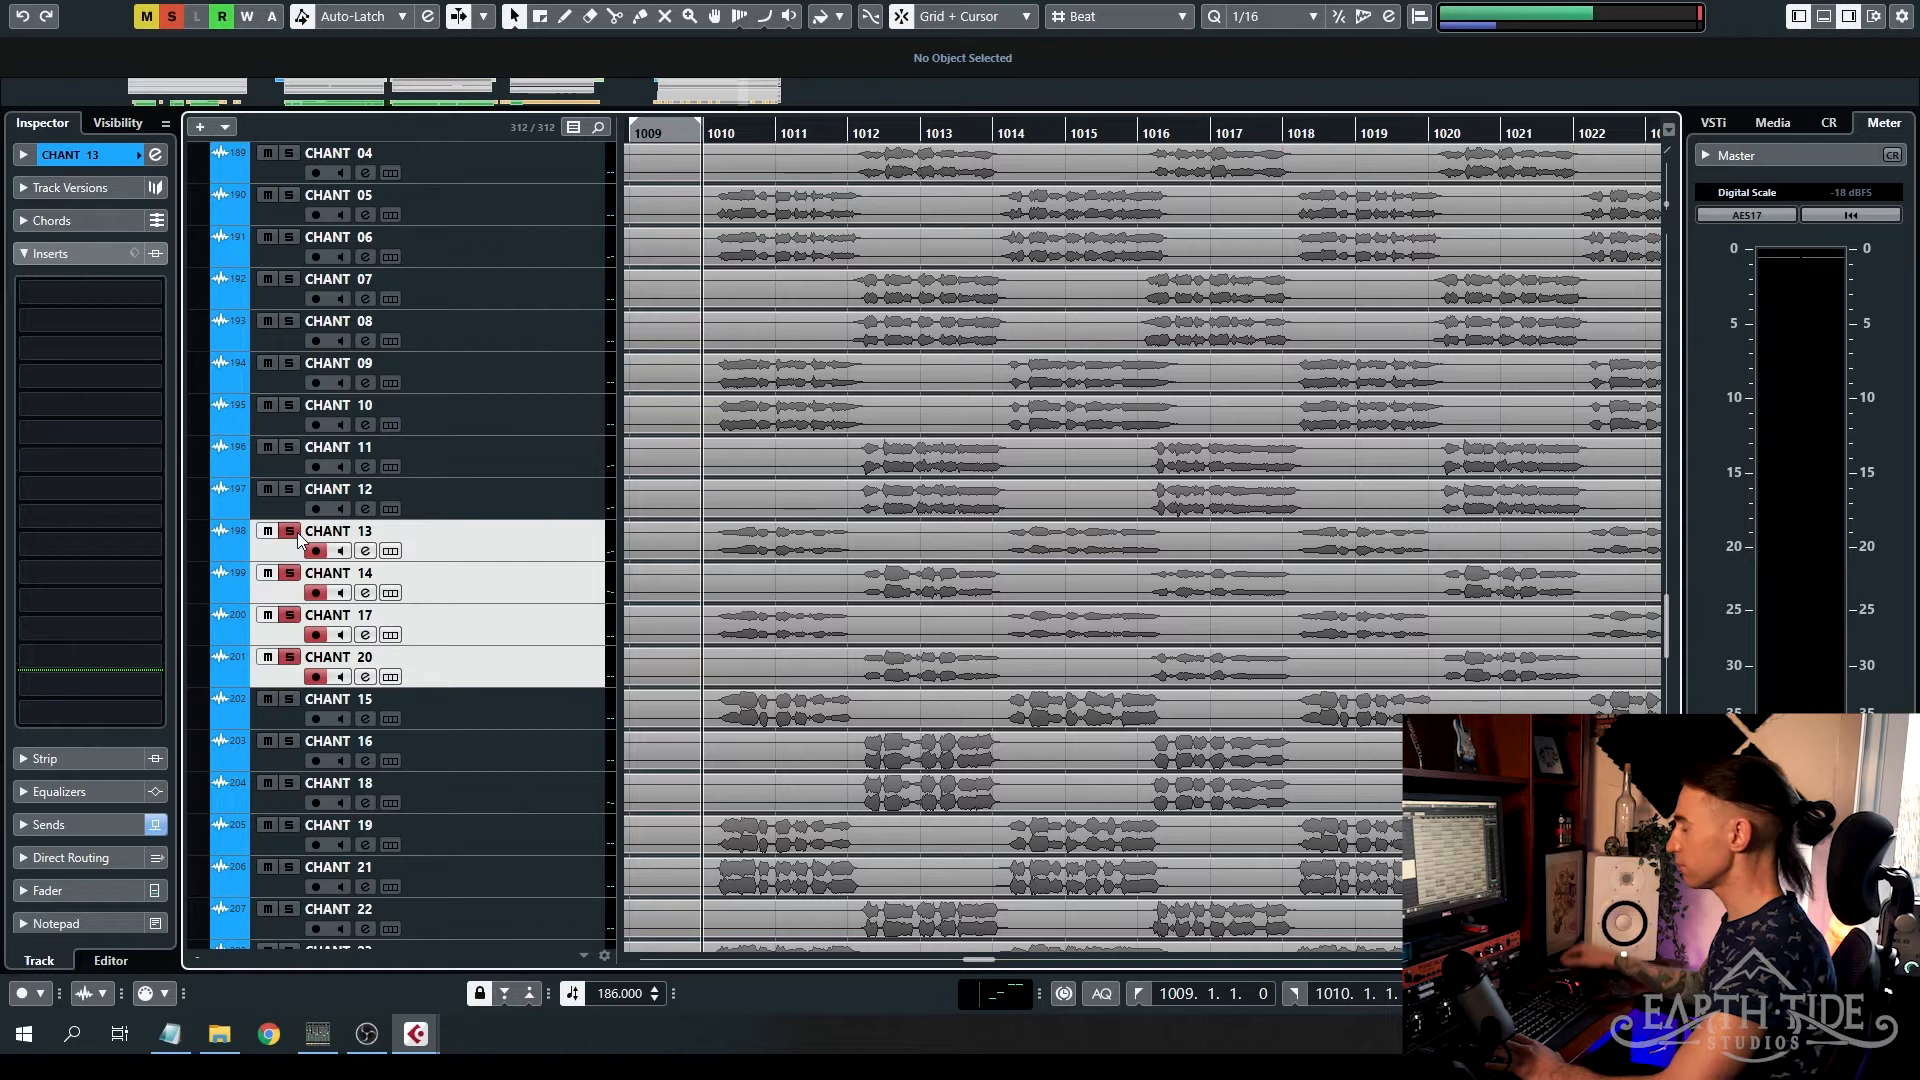
{"action": "key", "text": "space"}
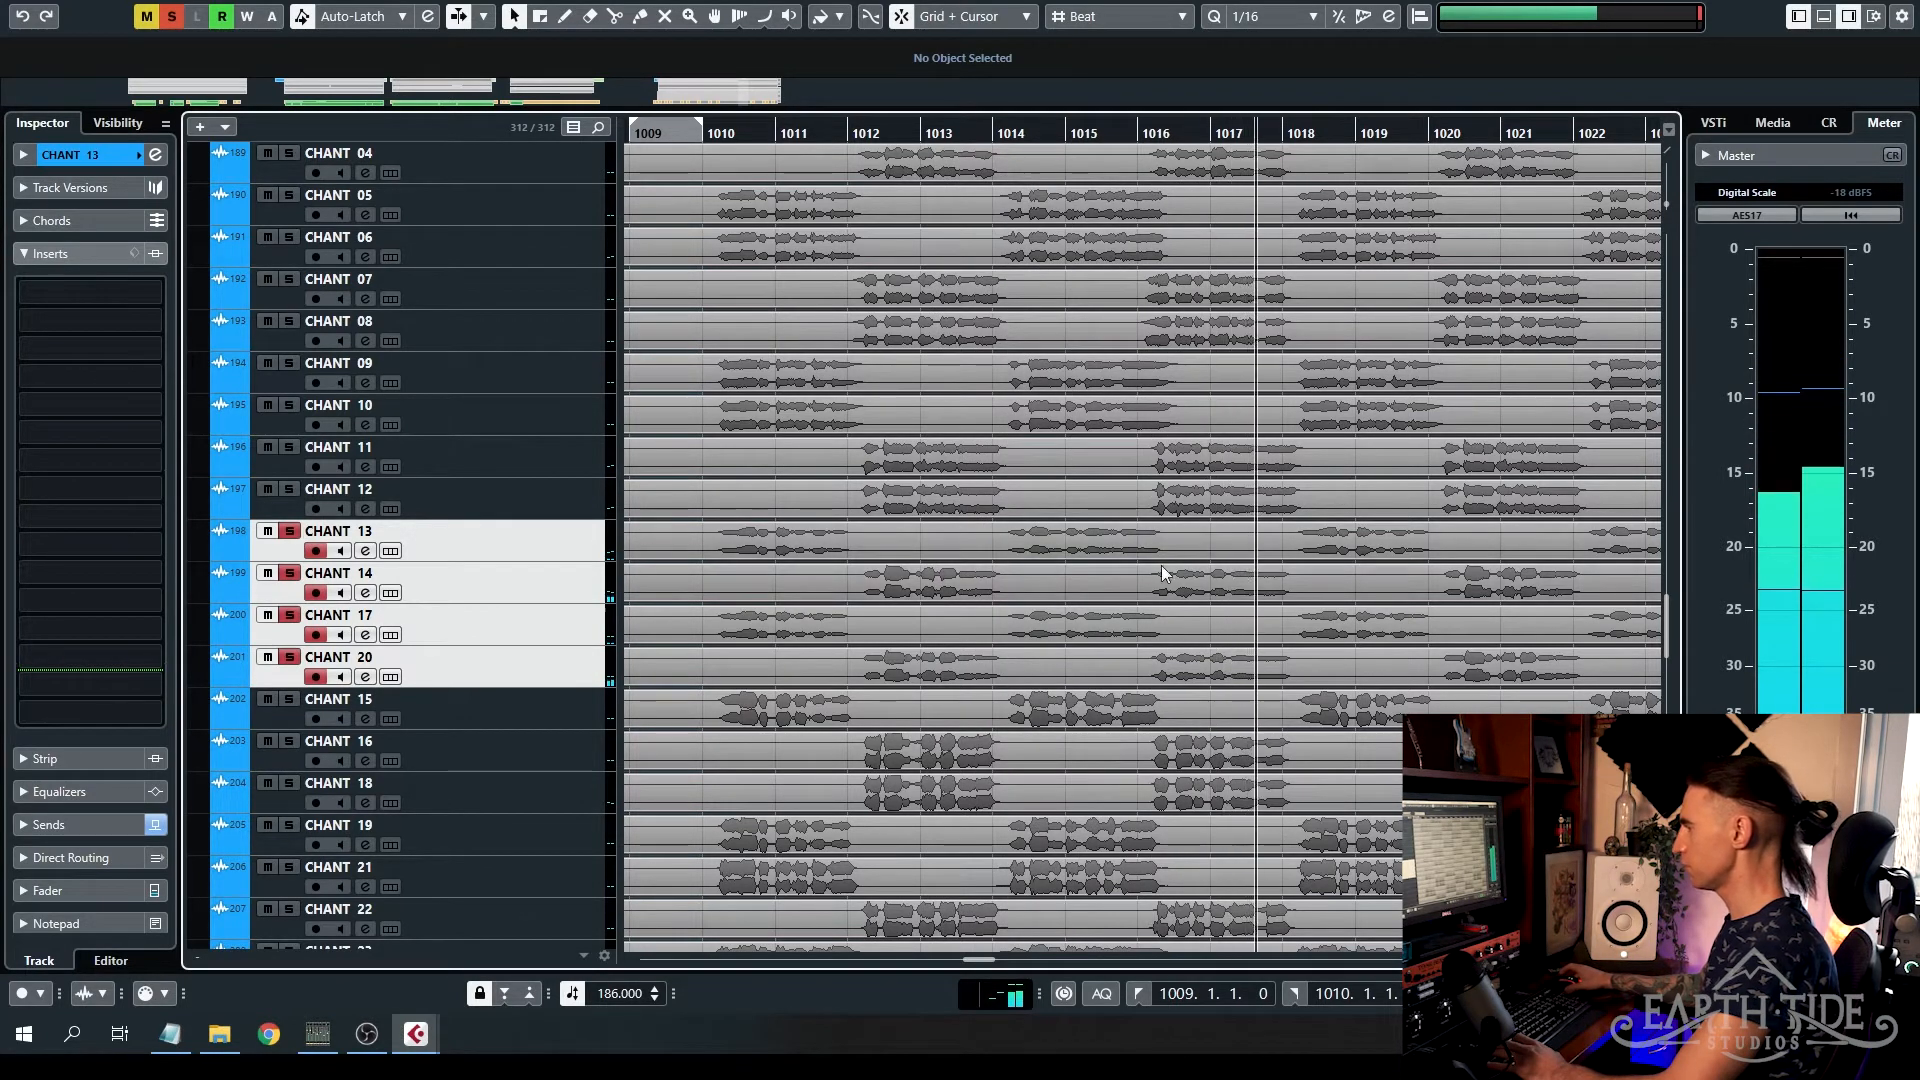
{"action": "key", "text": "space"}
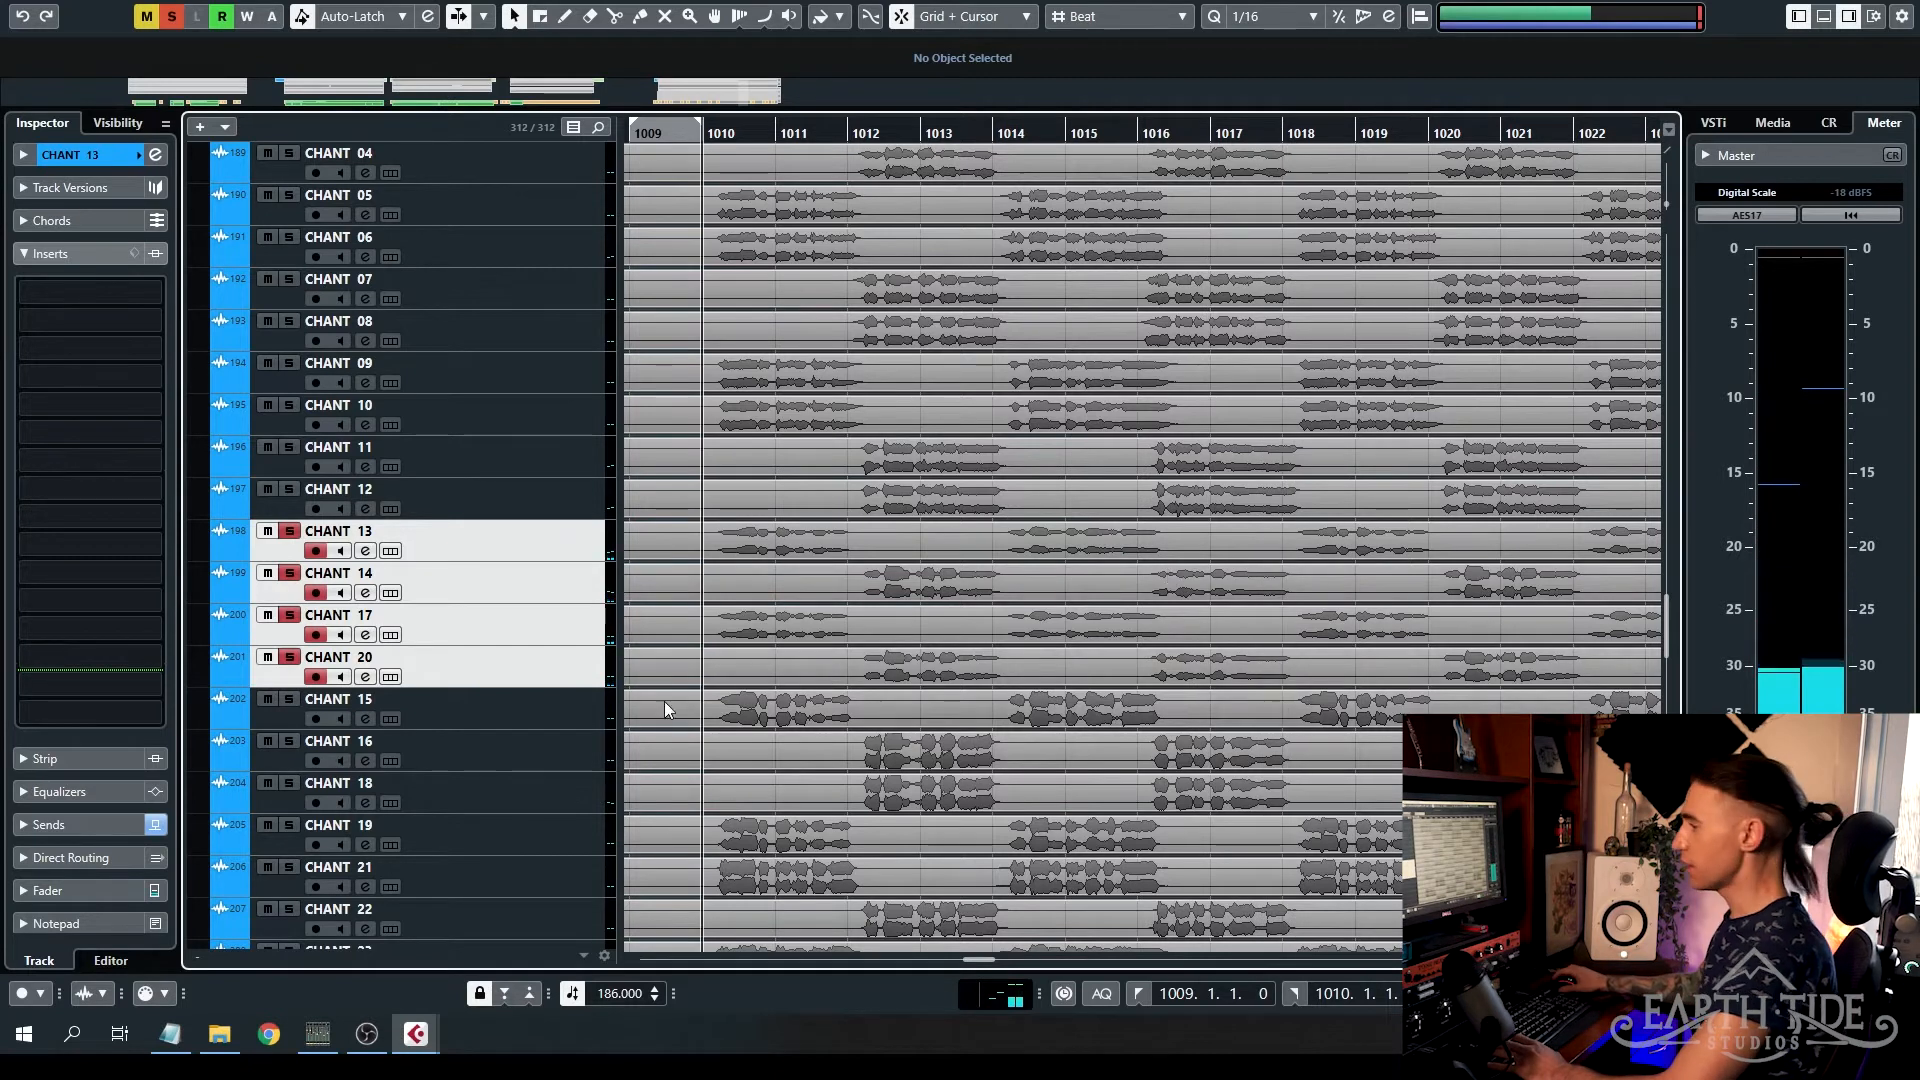
- Switch the solo from the previous chant group to CHANT 15, 16, 18 and 19 and play those tracks back
{"action": "left_click", "coordinate": [290, 660]}
{"action": "left_click", "coordinate": [544, 717]}
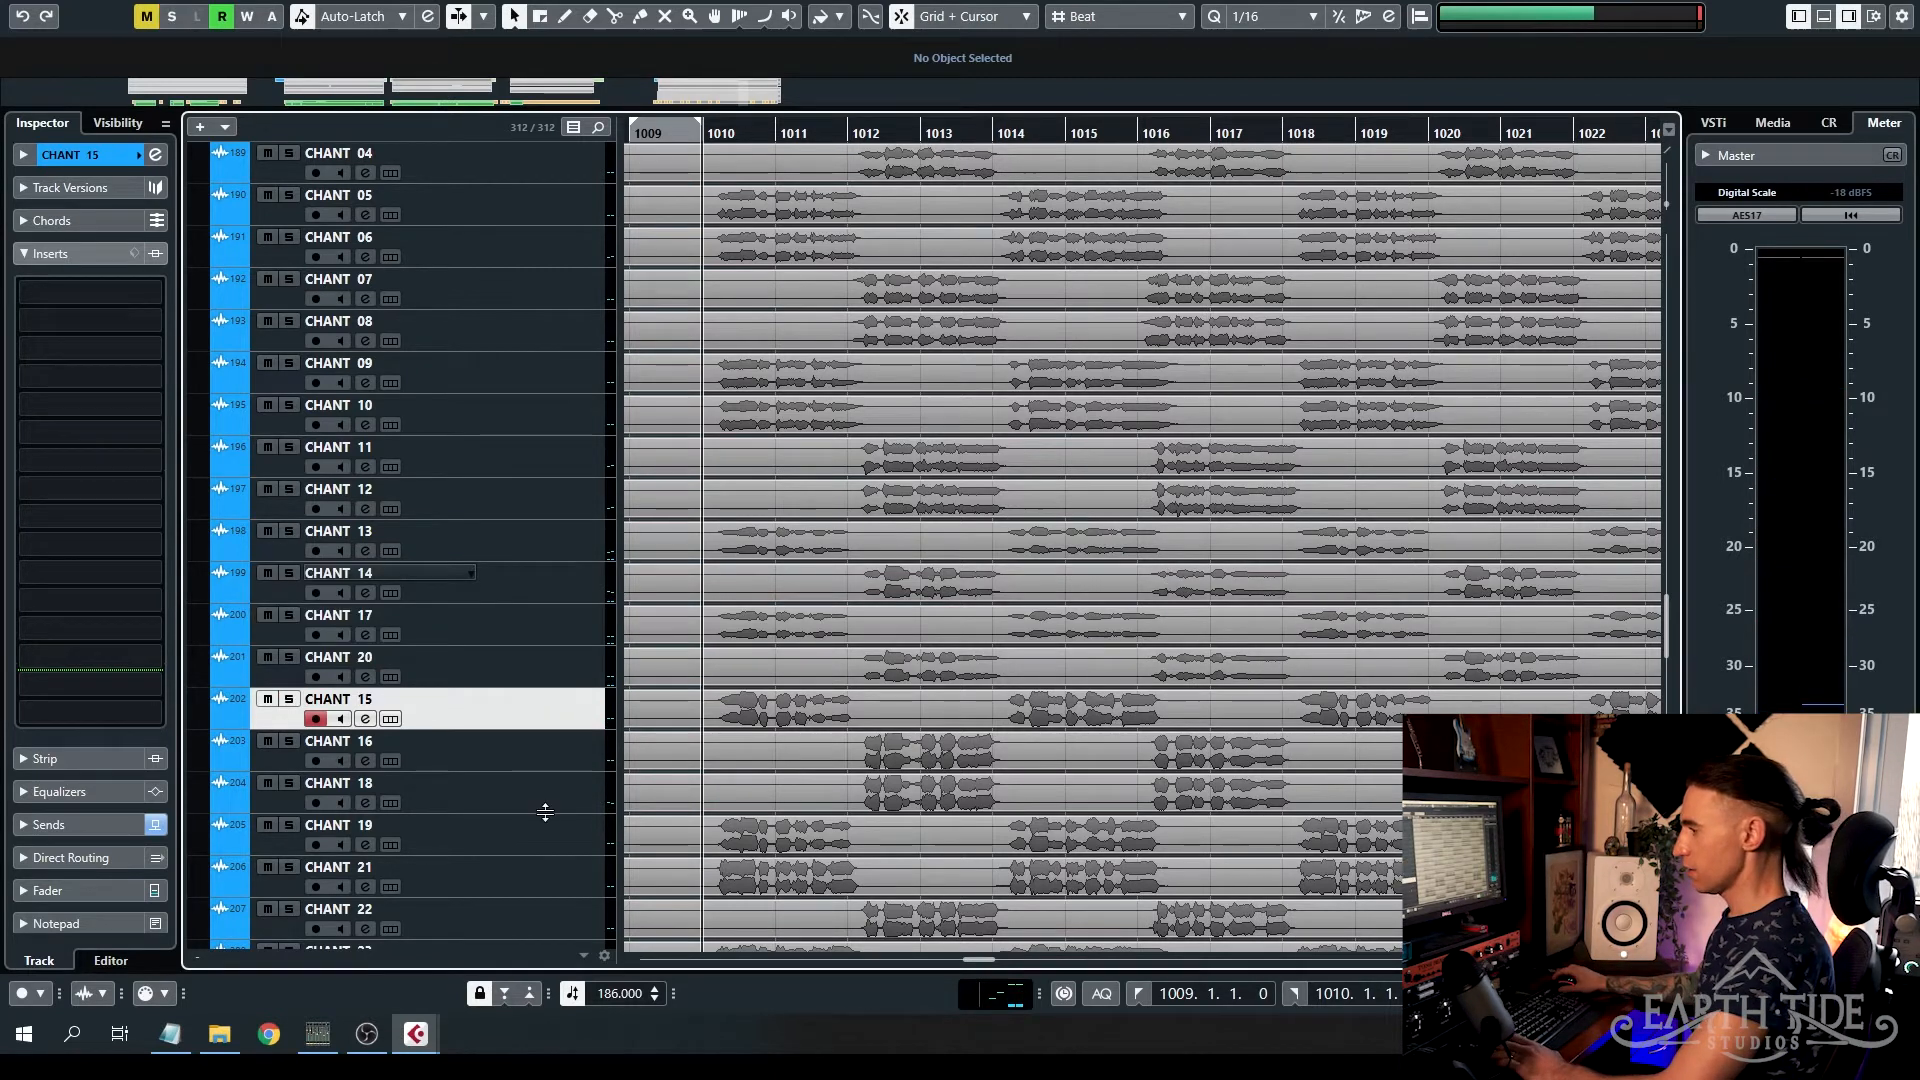
{"action": "left_click", "coordinate": [469, 835], "text": "shift"}
{"action": "left_click", "coordinate": [289, 825]}
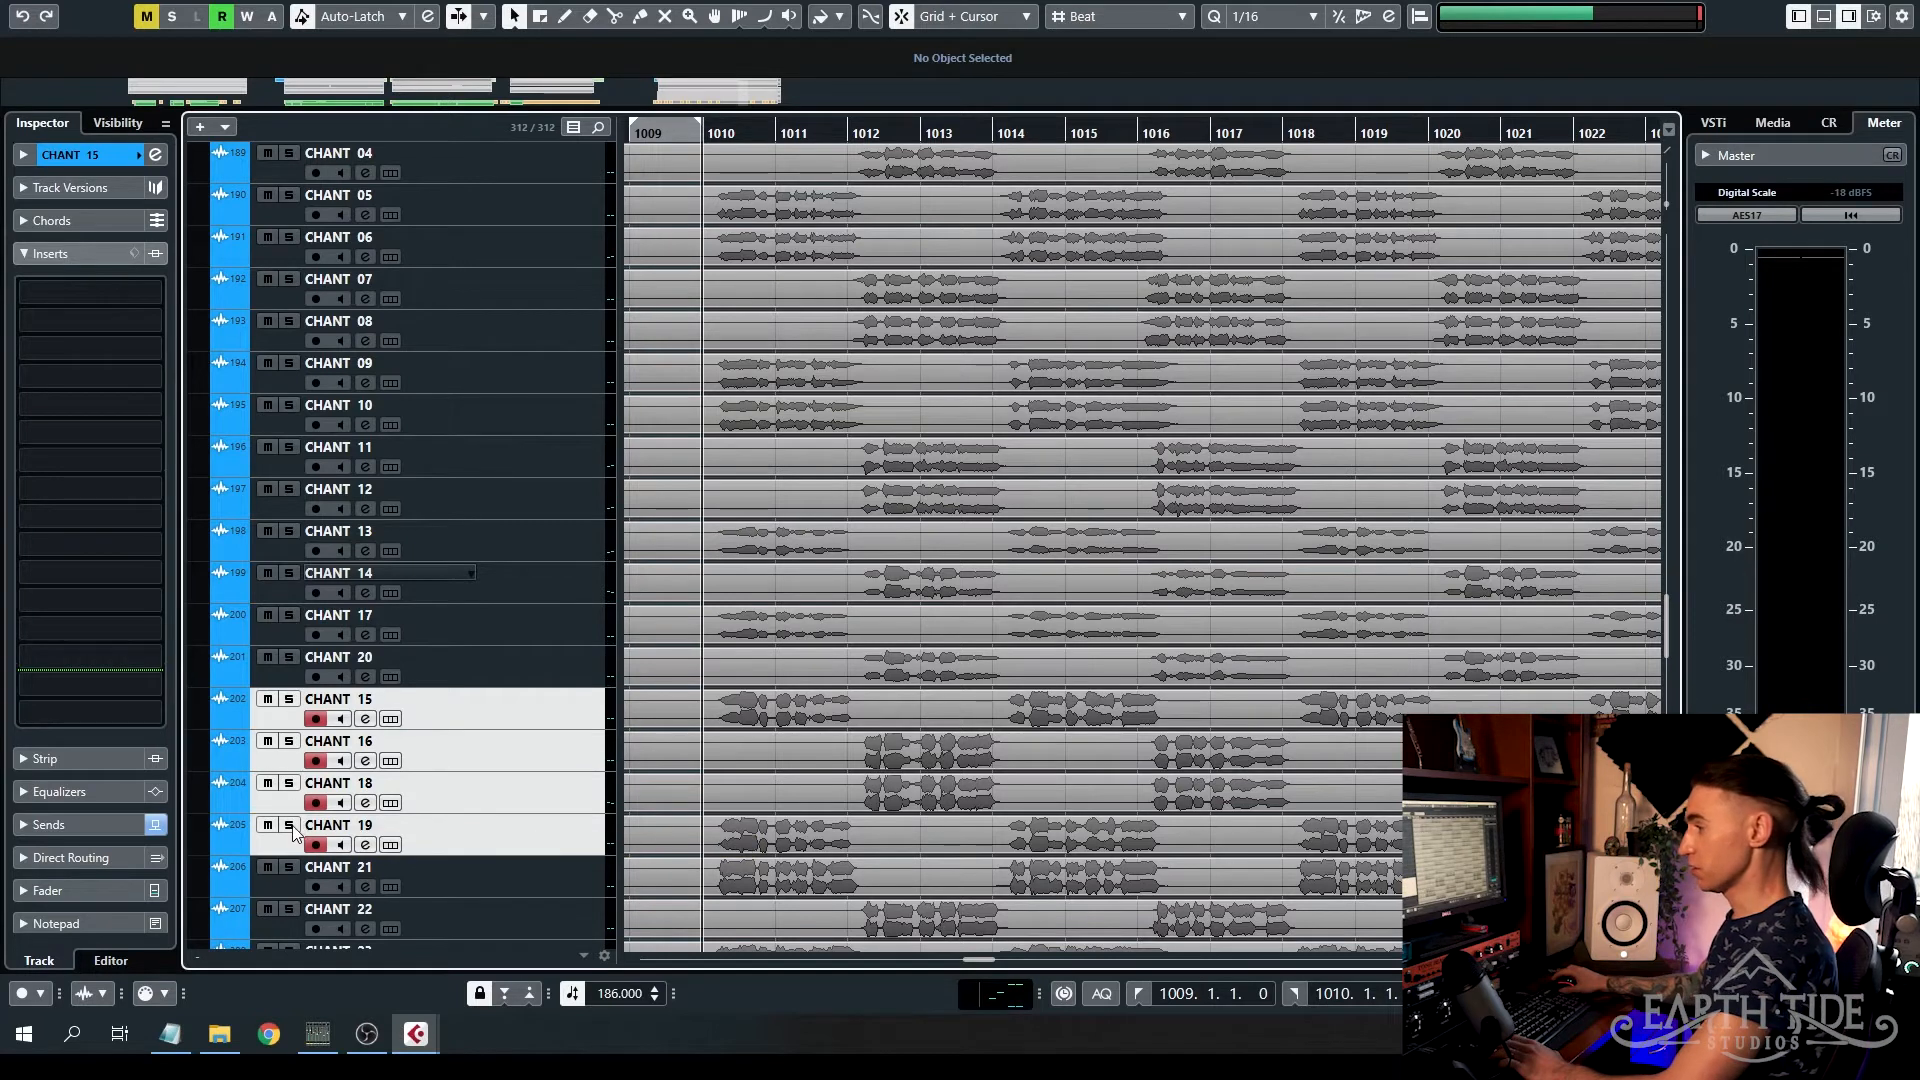
{"action": "key", "text": "space"}
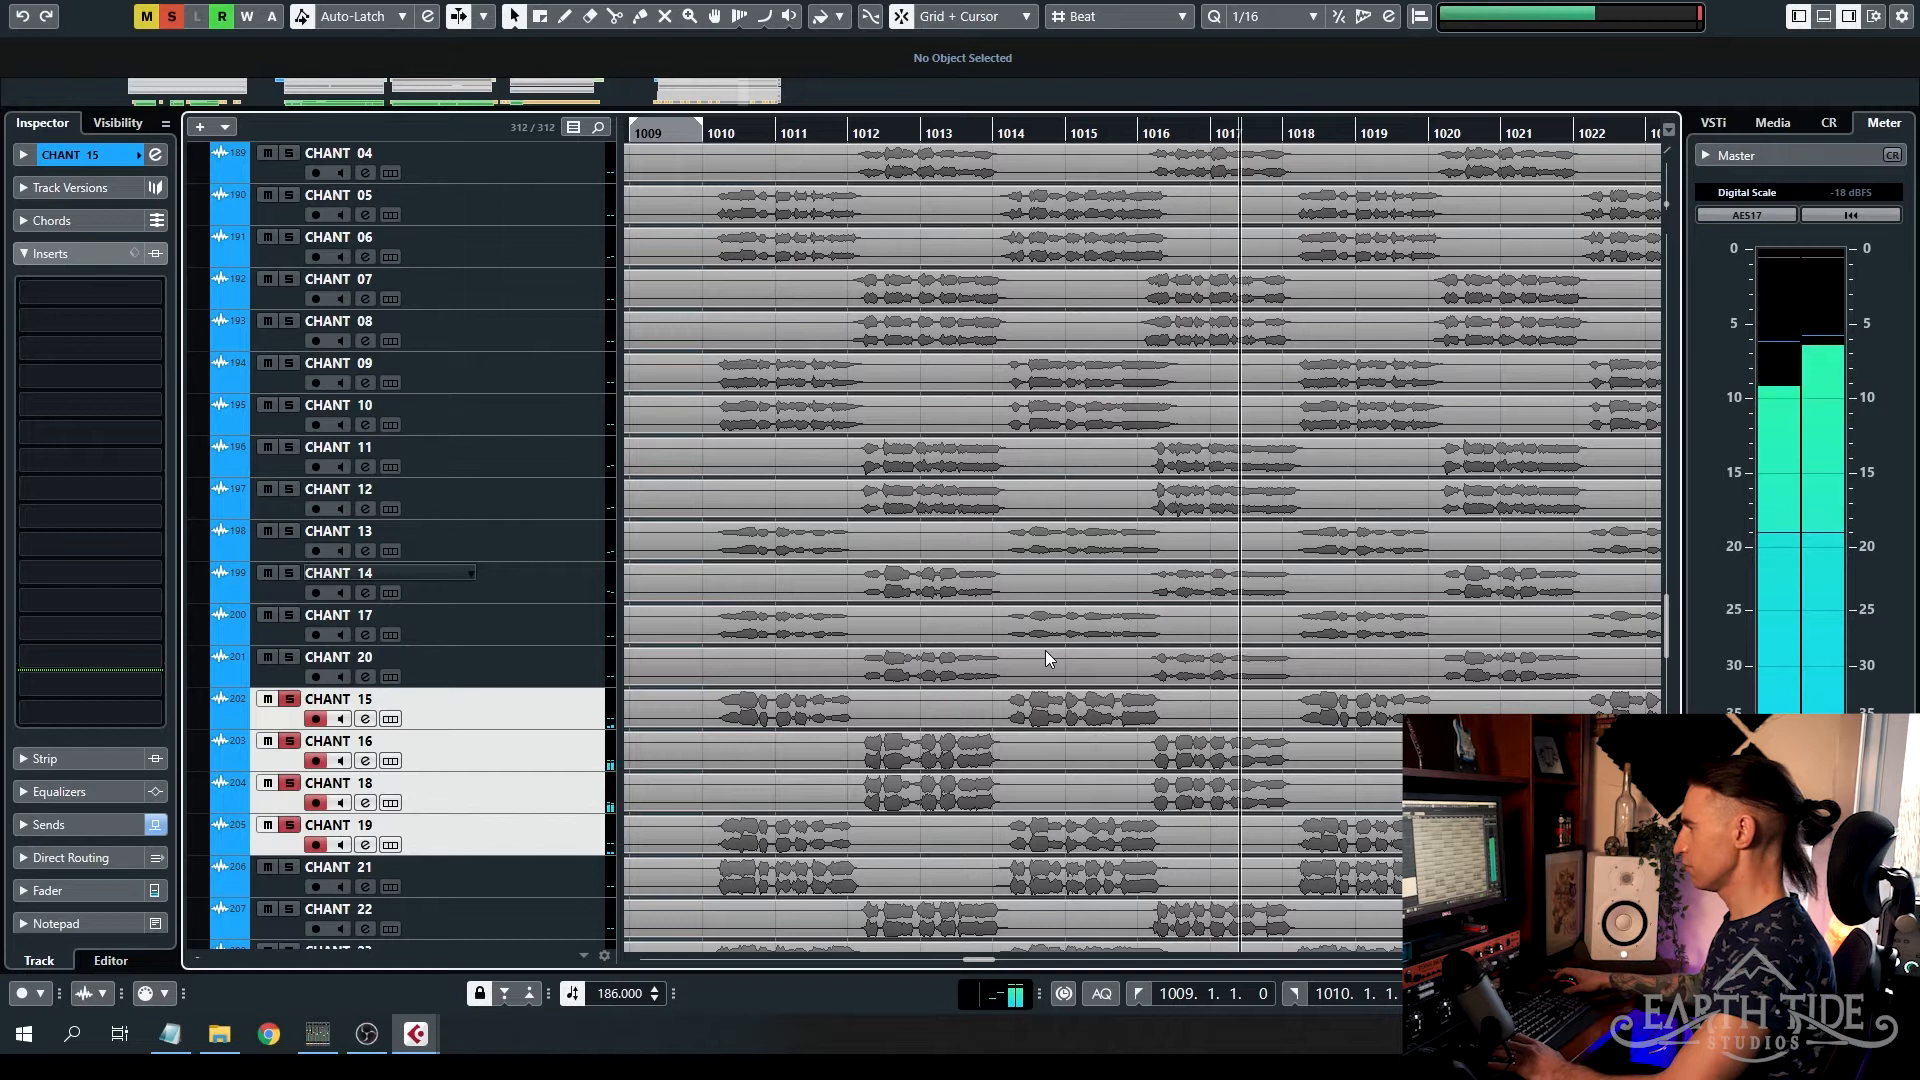
{"action": "key", "text": "space"}
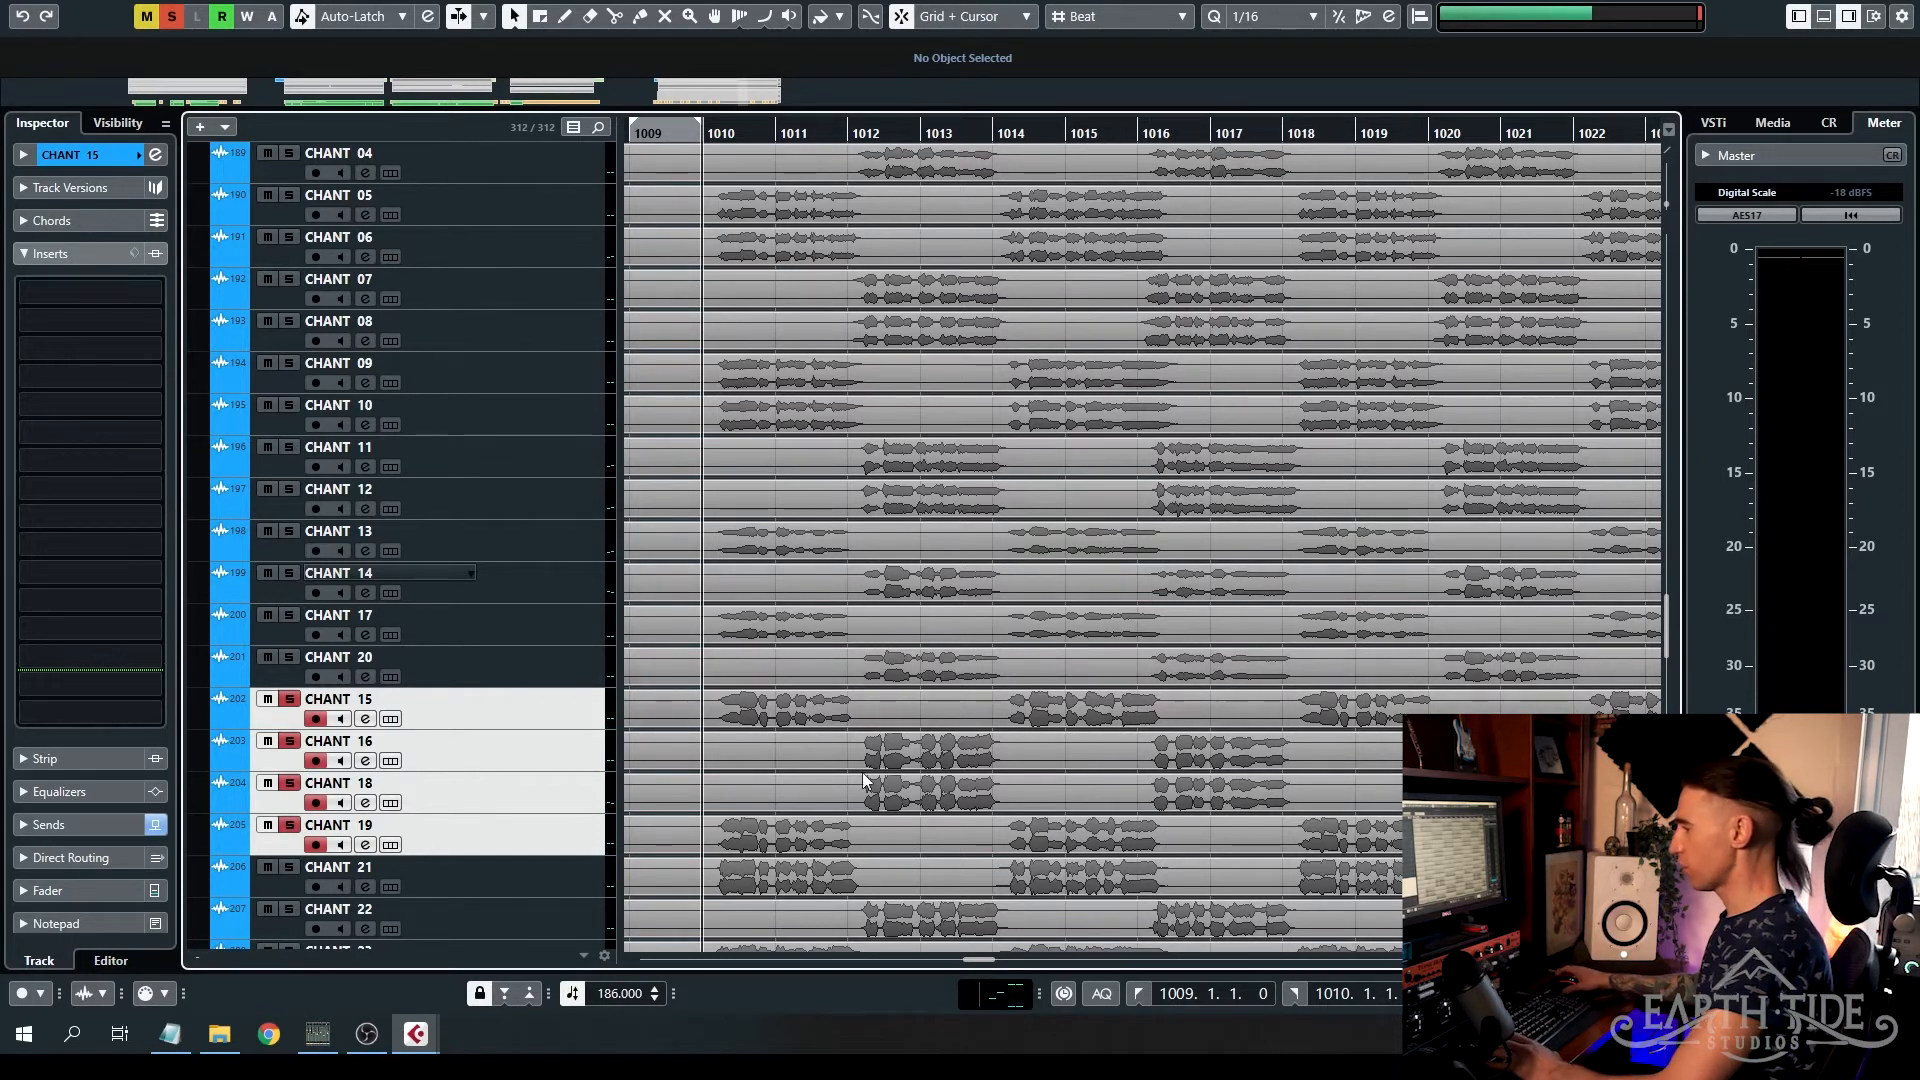
- Solo the whole CHANT BUS with all its tracks and play back the complete chant stack
{"action": "scroll", "coordinate": [840, 688], "scroll_direction": "down", "scroll_amount": 3}
{"action": "scroll", "coordinate": [842, 655], "scroll_direction": "up", "scroll_amount": 5}
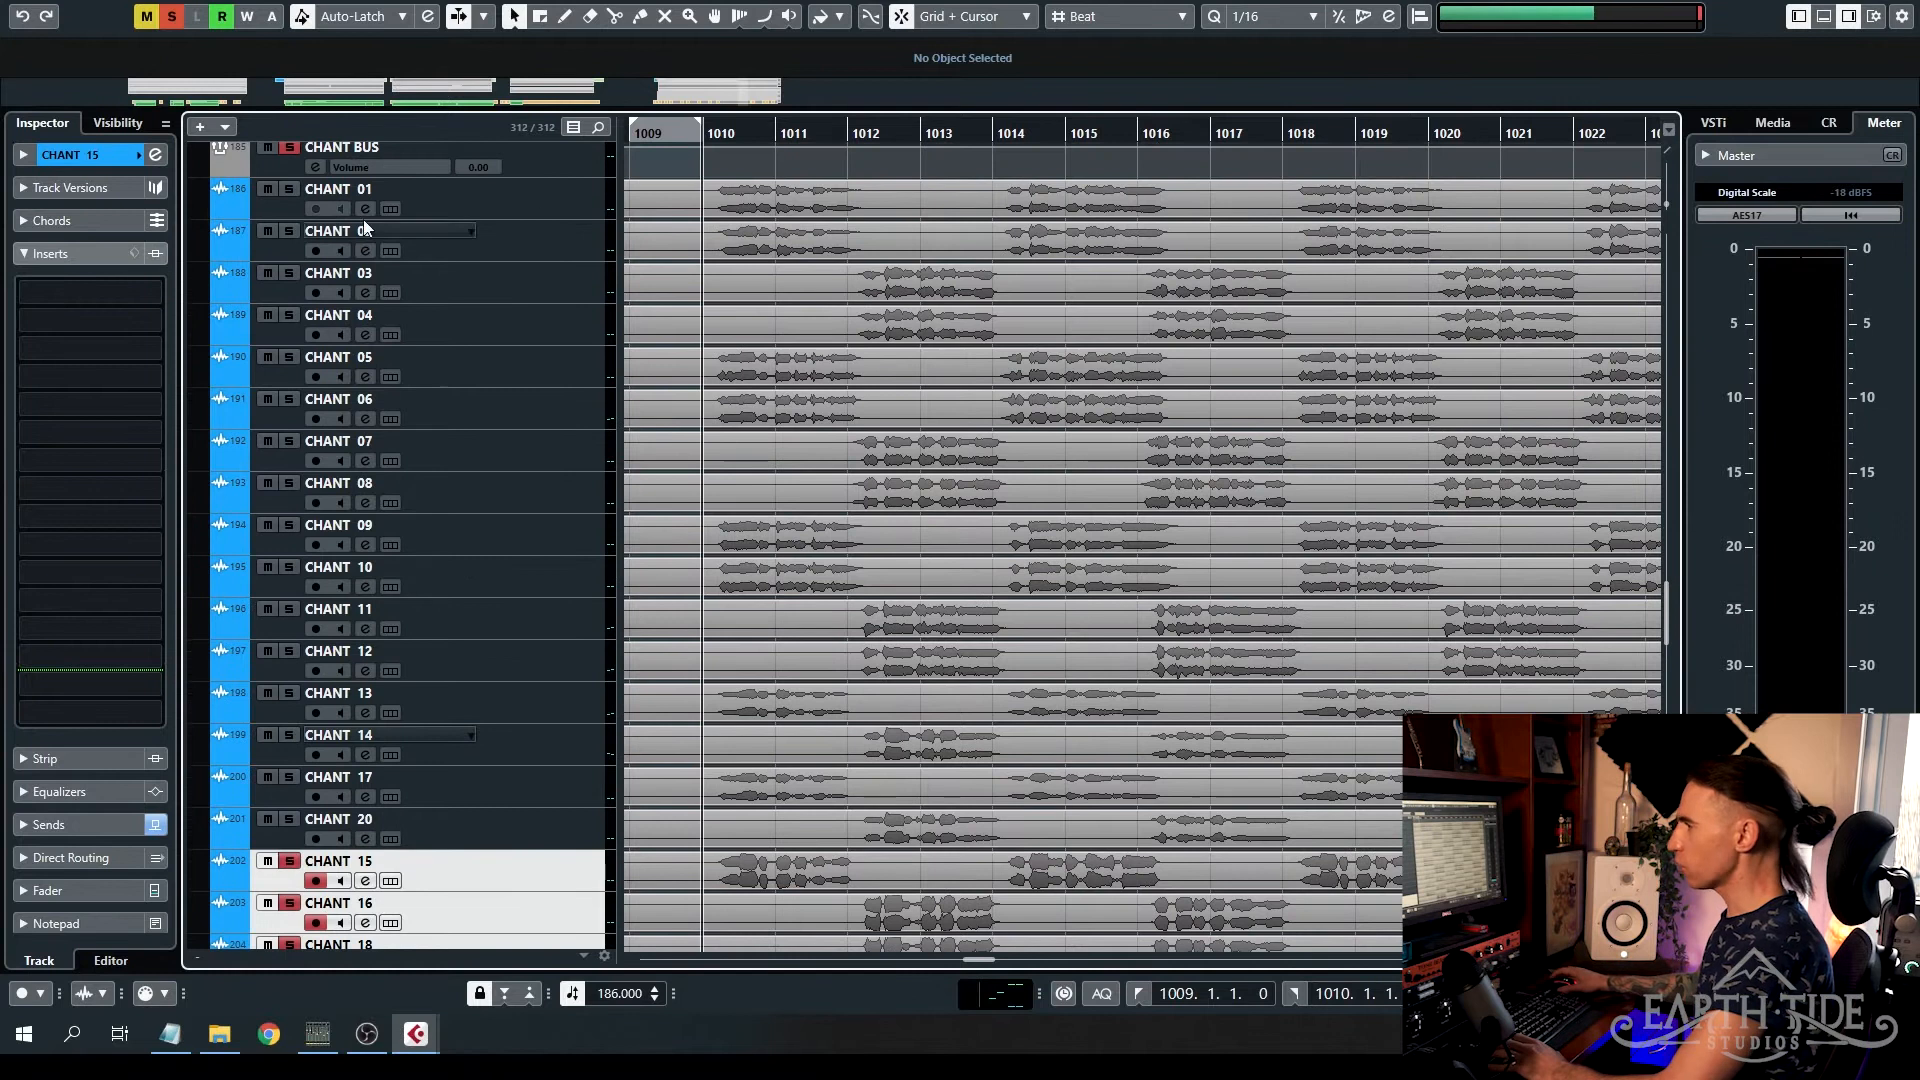
{"action": "left_click", "coordinate": [296, 156]}
{"action": "scroll", "coordinate": [808, 369], "scroll_direction": "down", "scroll_amount": 3}
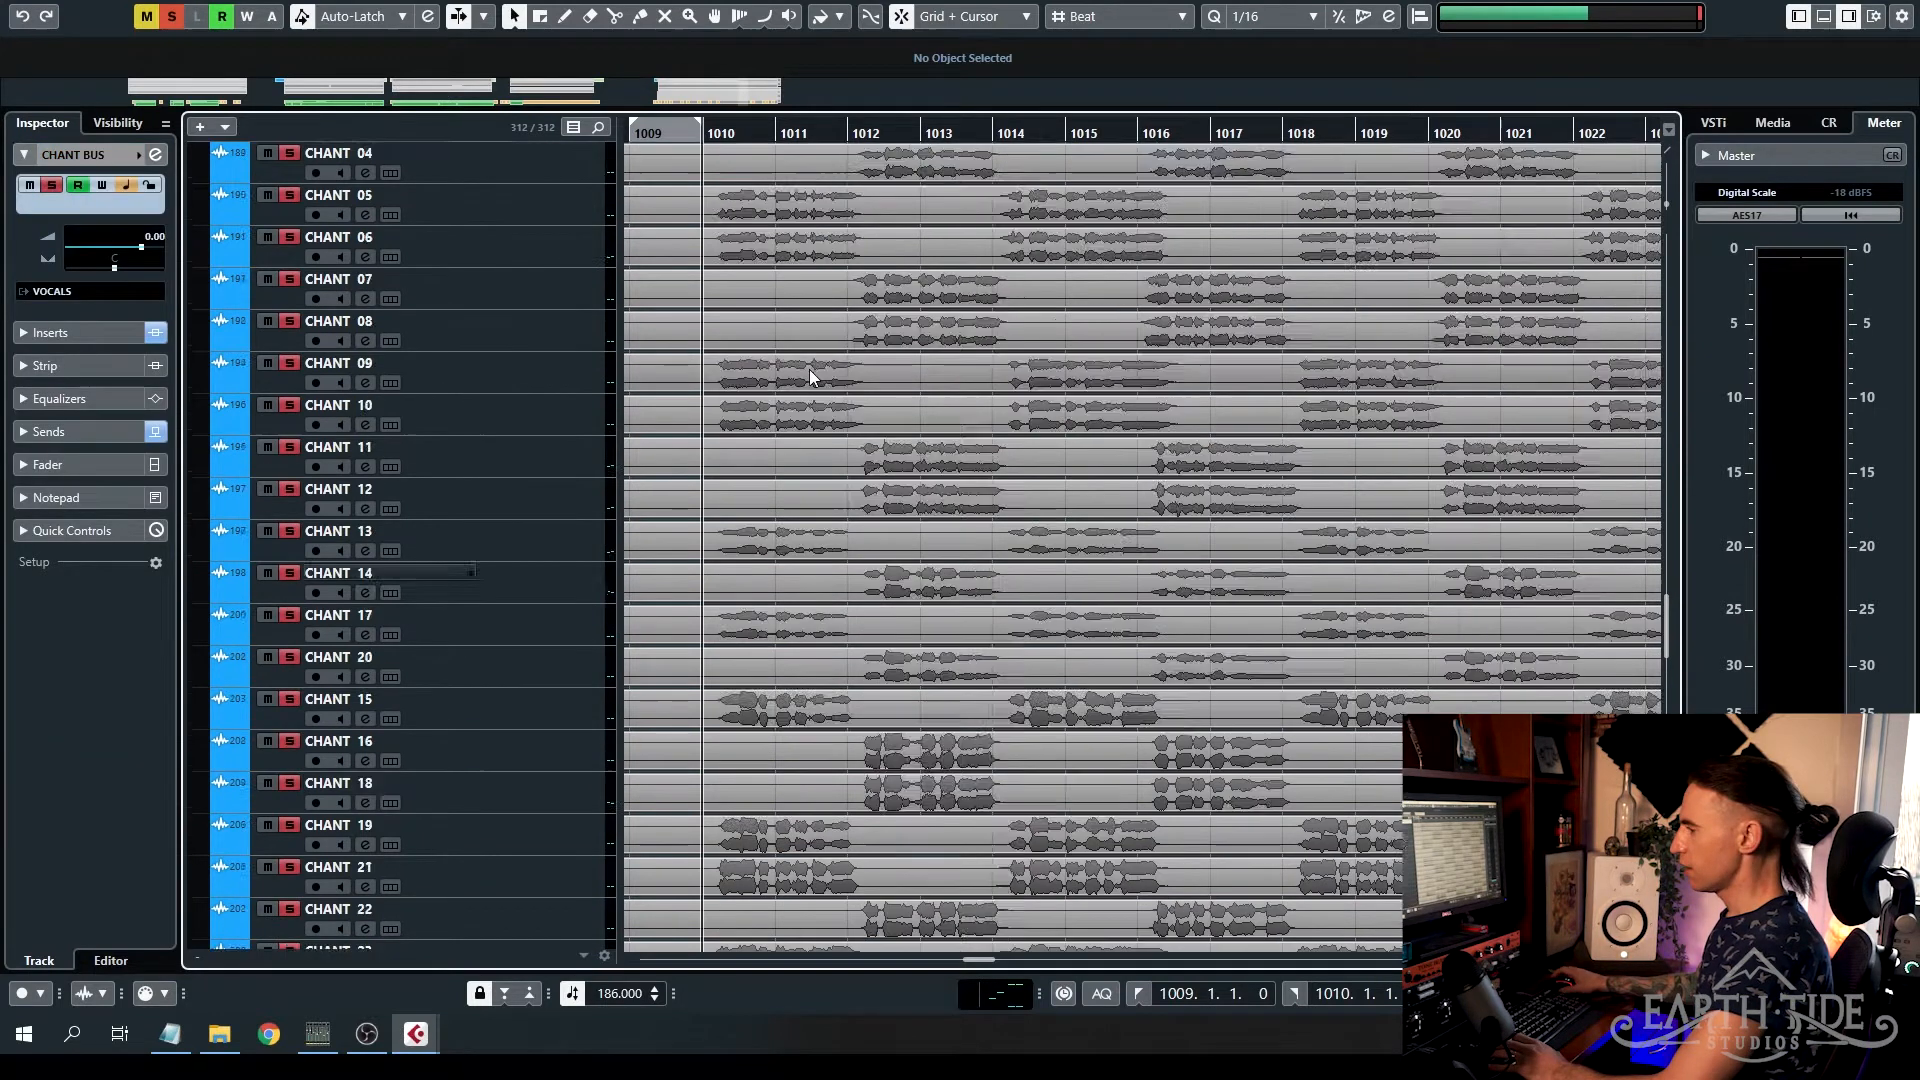
{"action": "scroll", "coordinate": [861, 442], "scroll_direction": "up", "scroll_amount": 3}
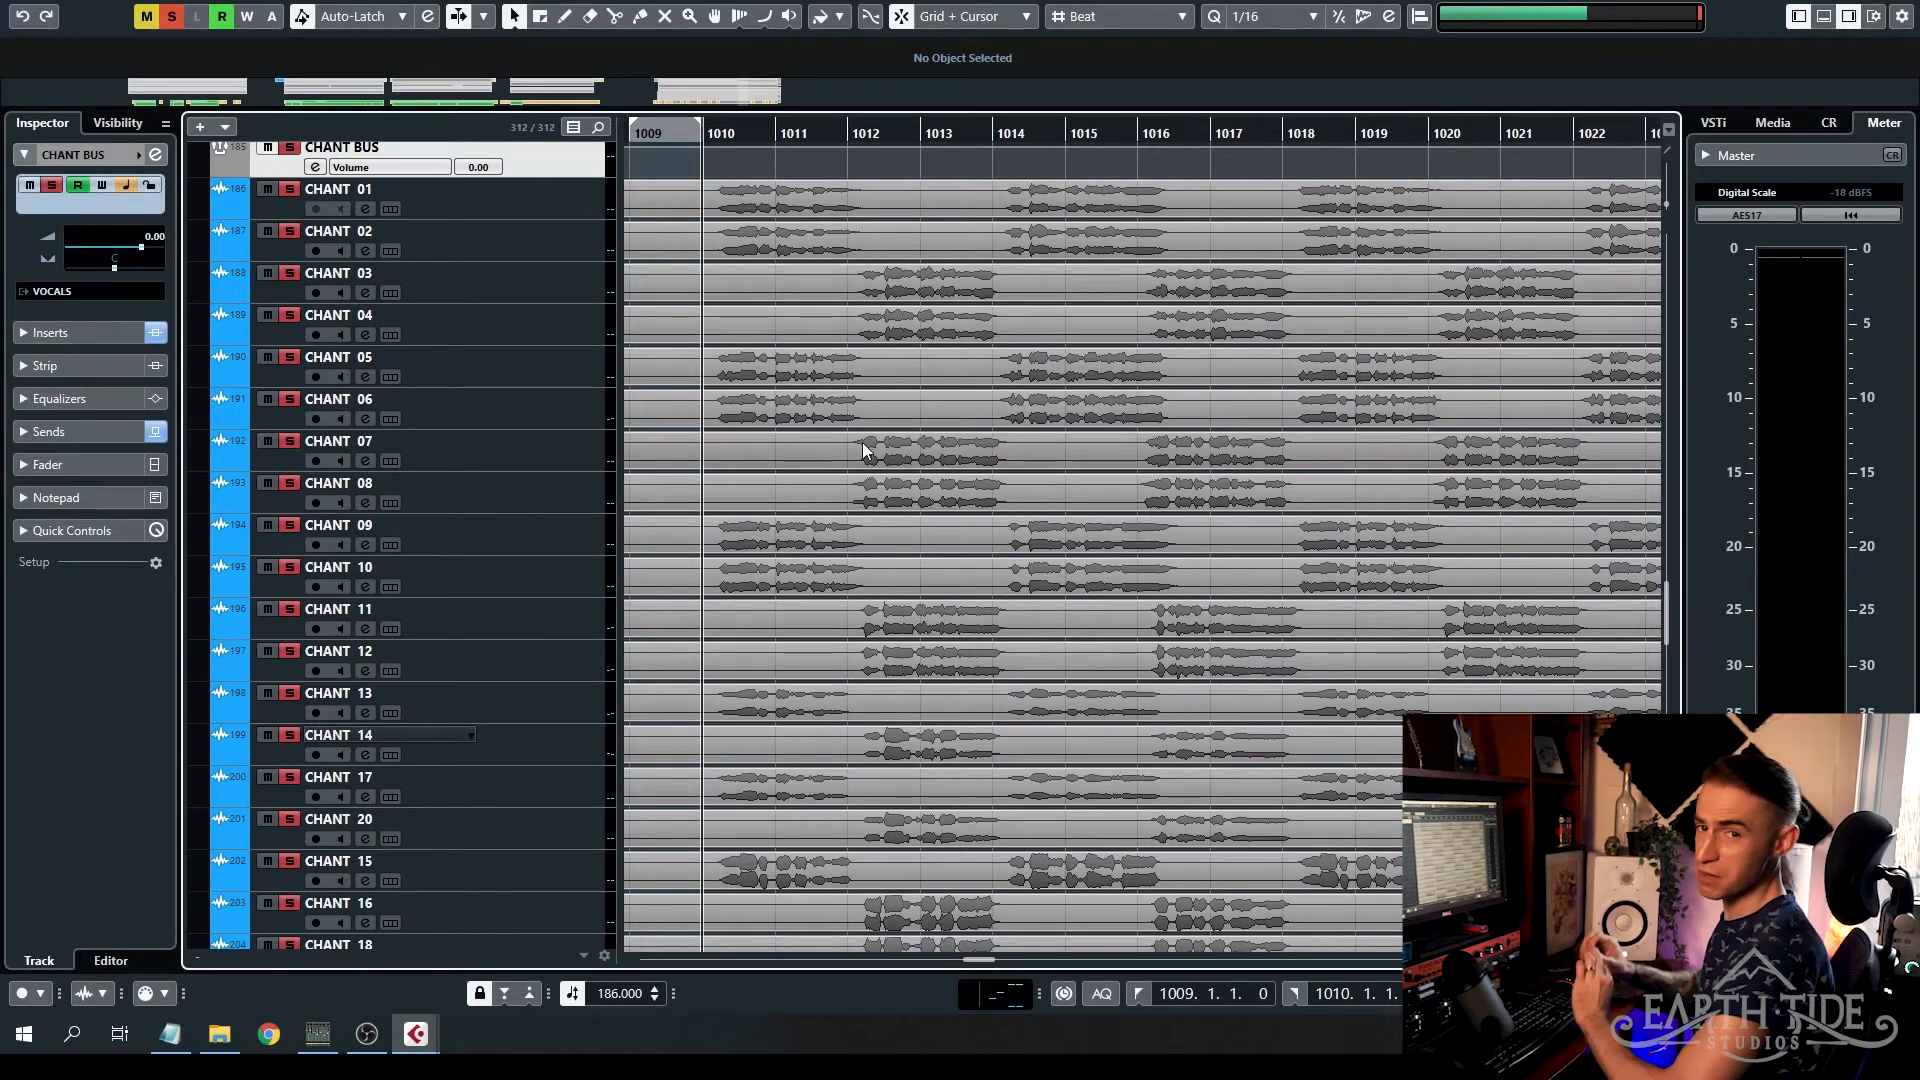
{"action": "key", "text": "space"}
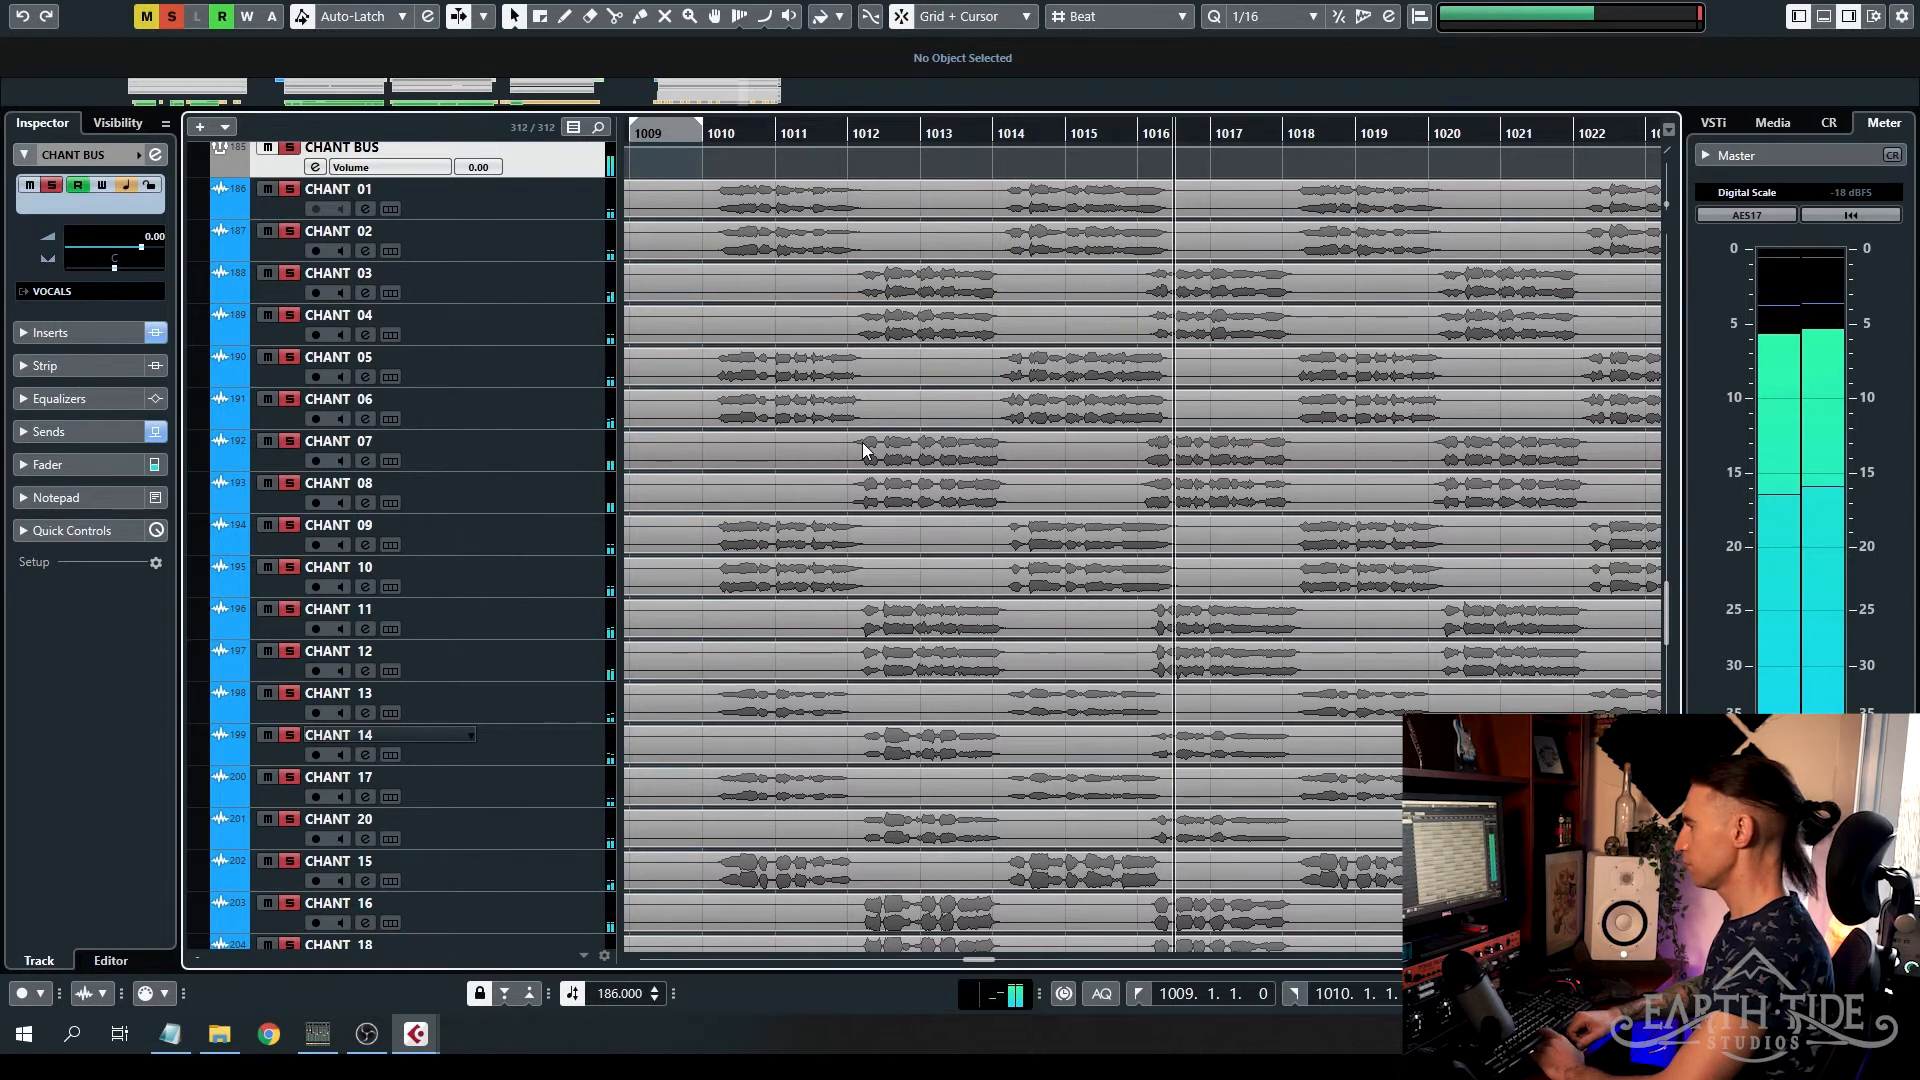
{"action": "key", "text": "space"}
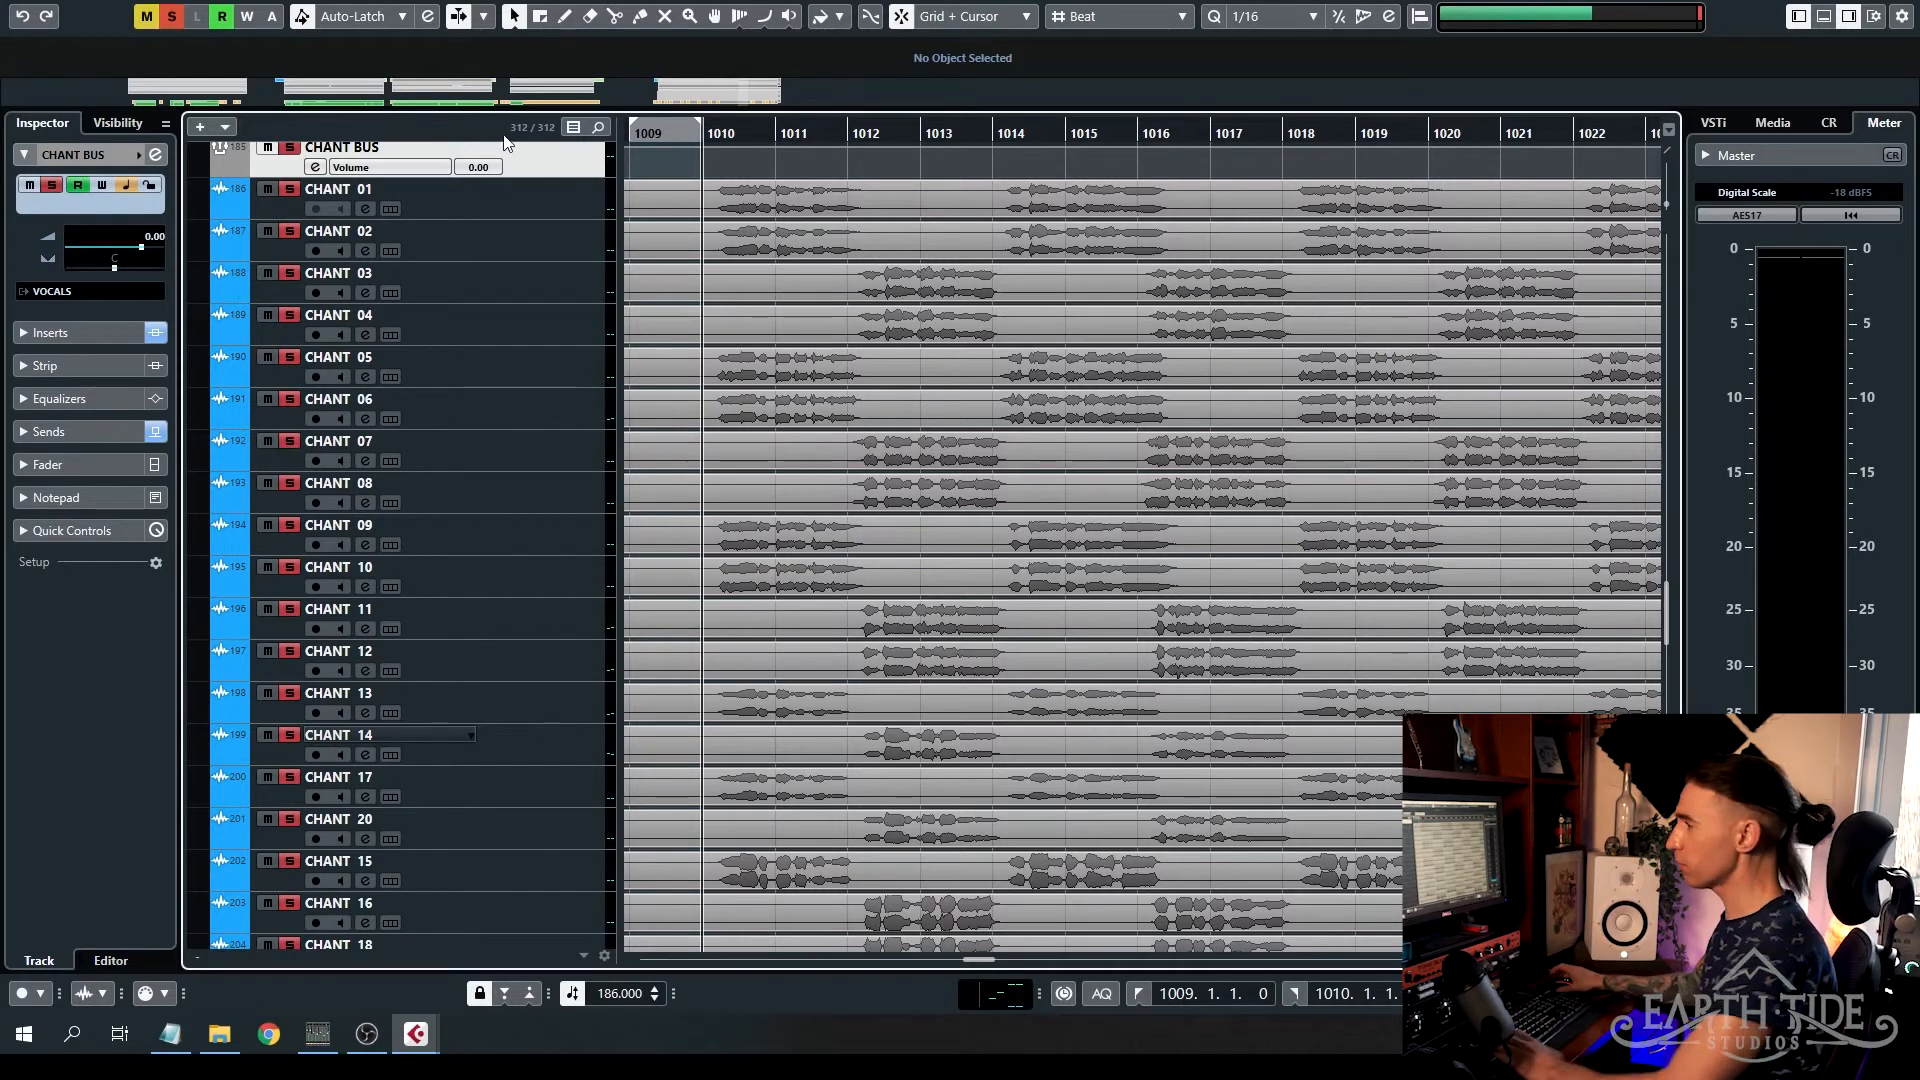
- Clear all active solos and mute the GROUP VOX bus
{"action": "left_click", "coordinate": [172, 18]}
{"action": "scroll", "coordinate": [904, 651], "scroll_direction": "up", "scroll_amount": 10}
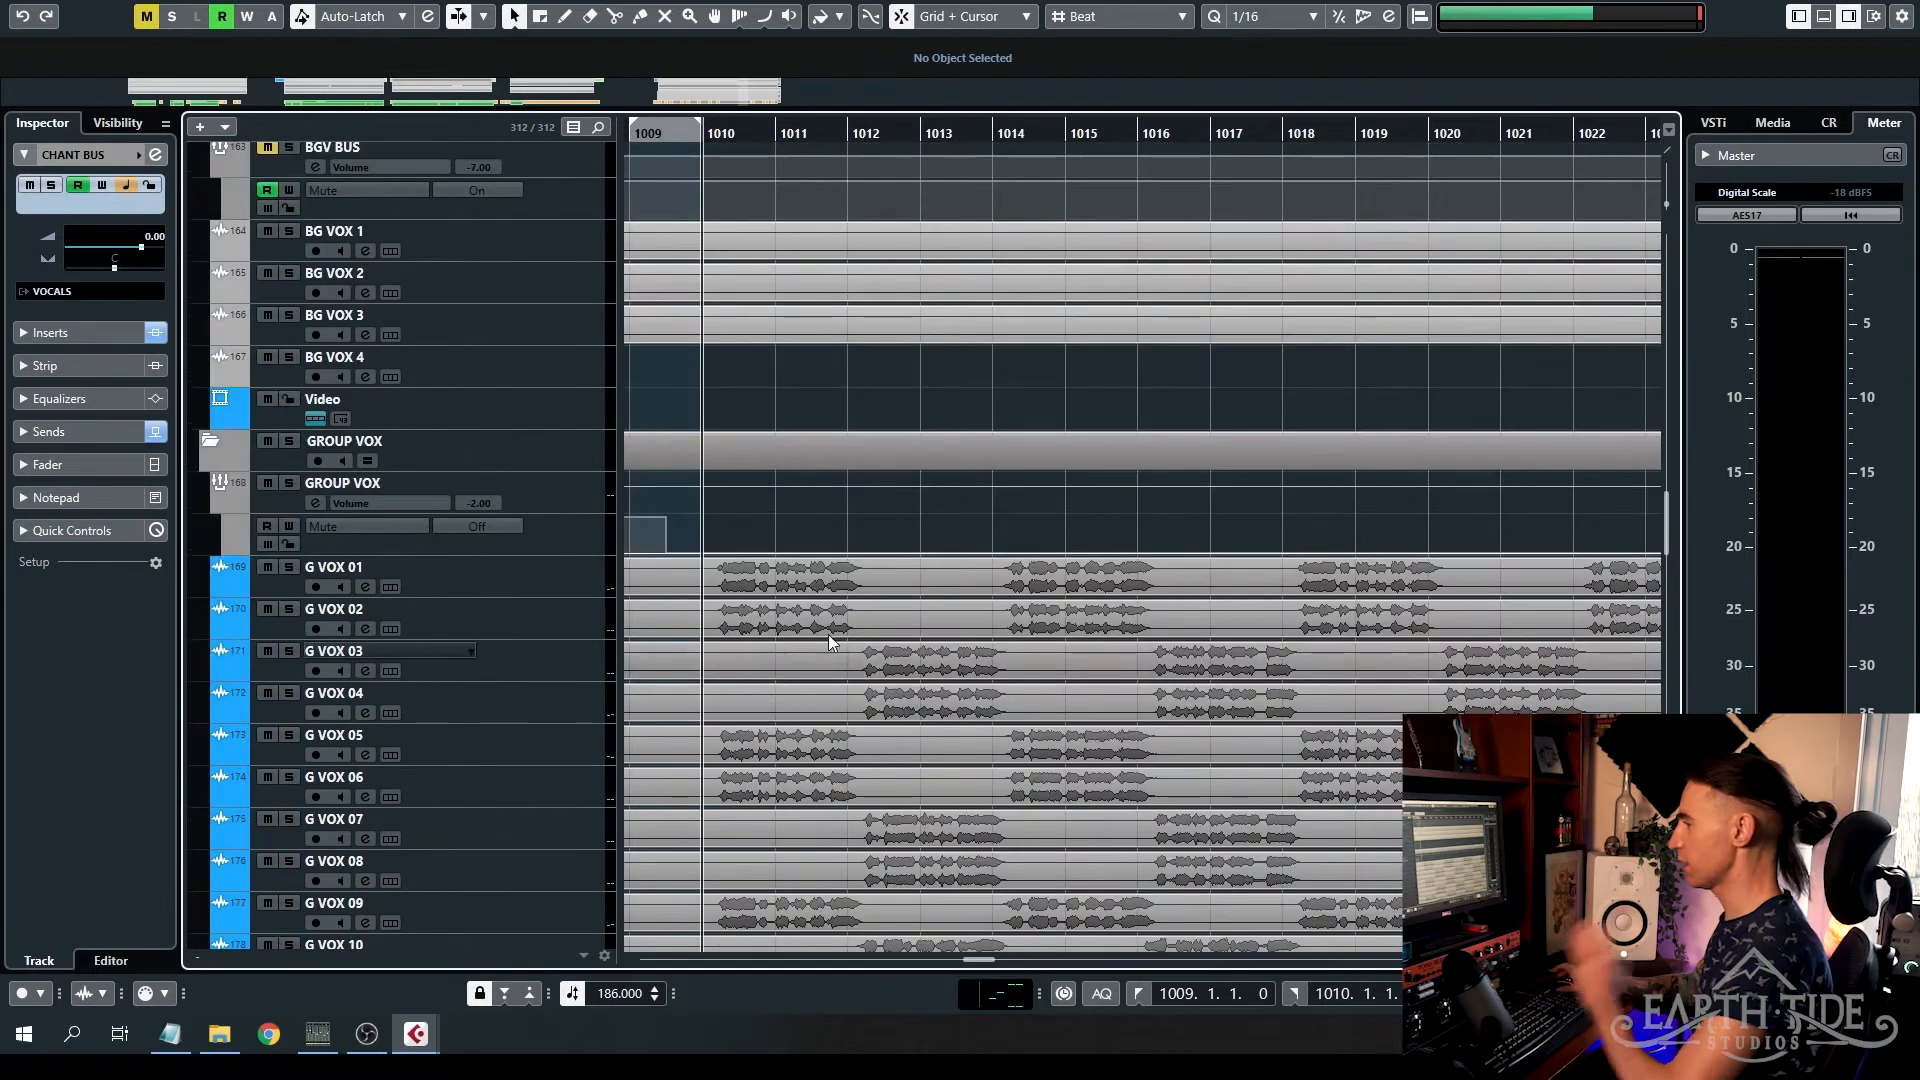
{"action": "left_click", "coordinate": [267, 483]}
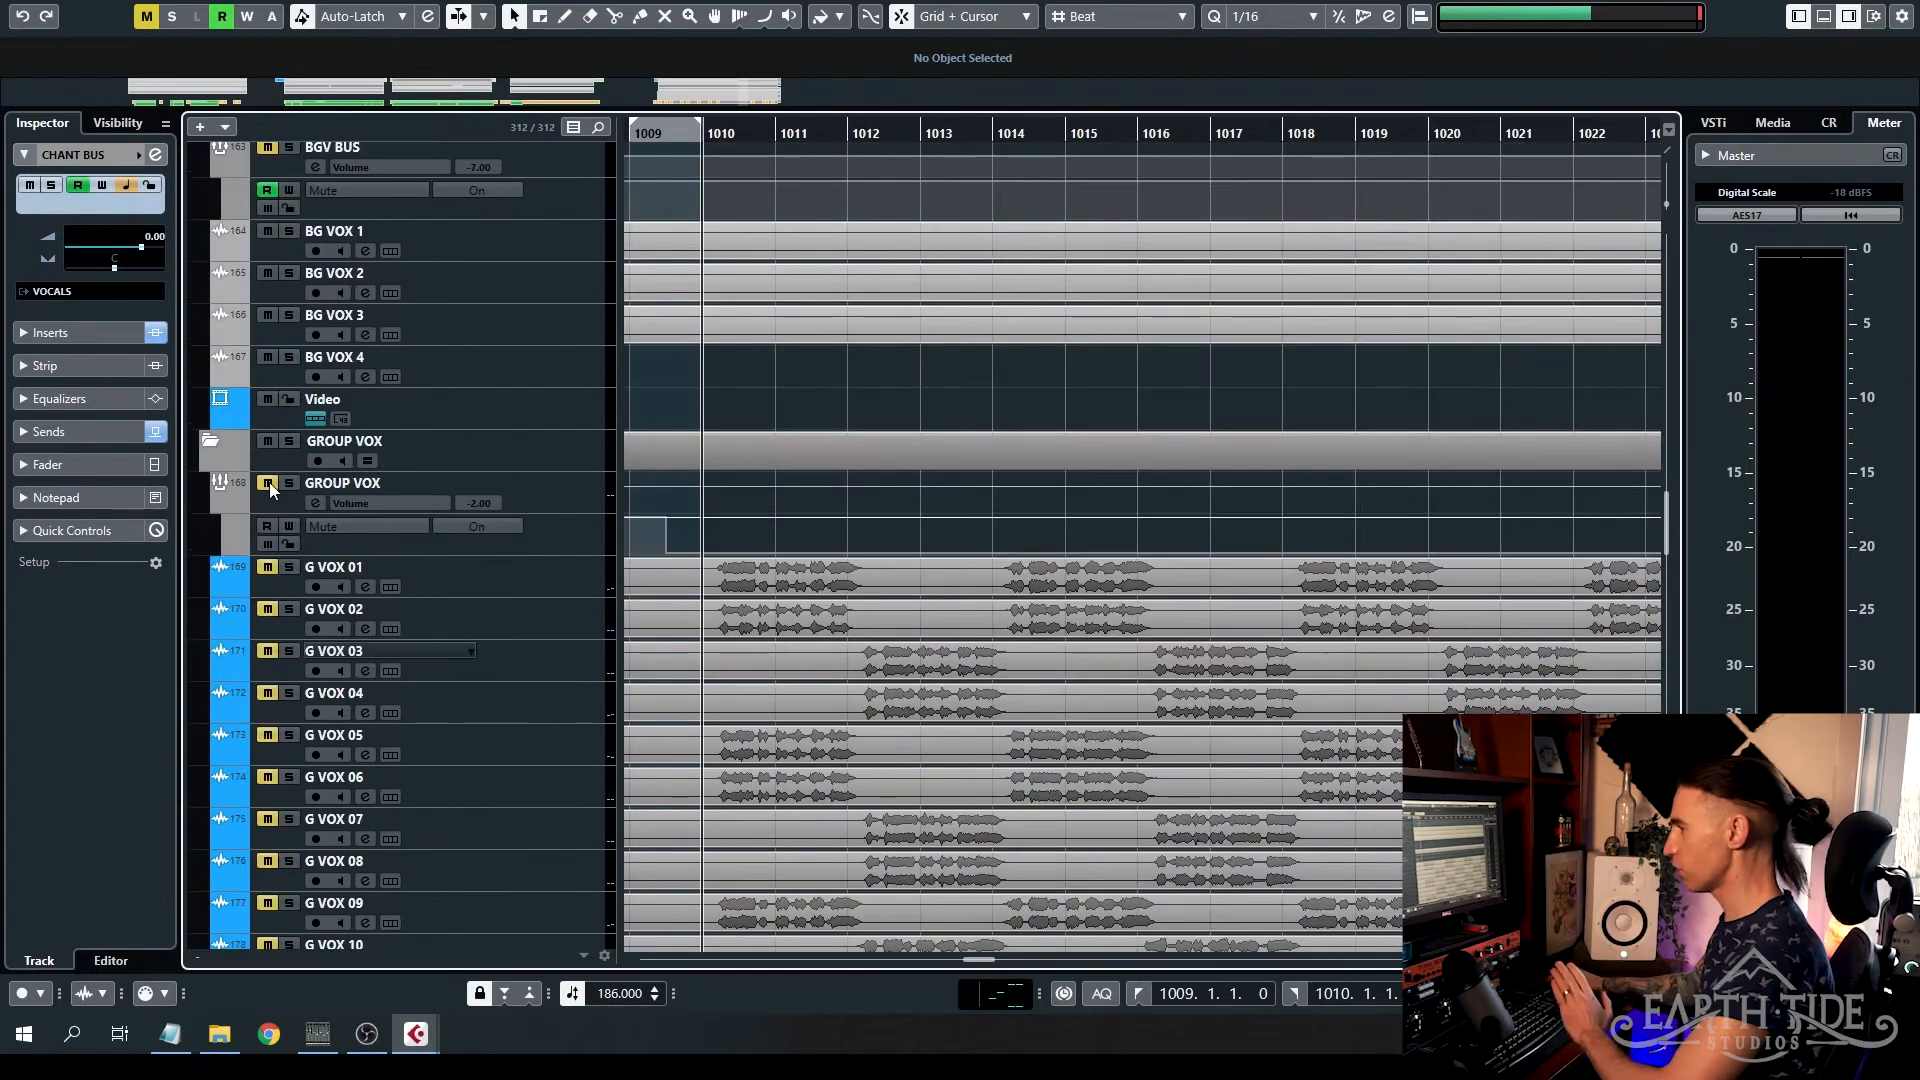
- Select the audio events on G VOX 01 to G VOX 16 and mute them
{"action": "left_click", "coordinate": [697, 580]}
{"action": "scroll", "coordinate": [896, 552], "scroll_direction": "down", "scroll_amount": 4}
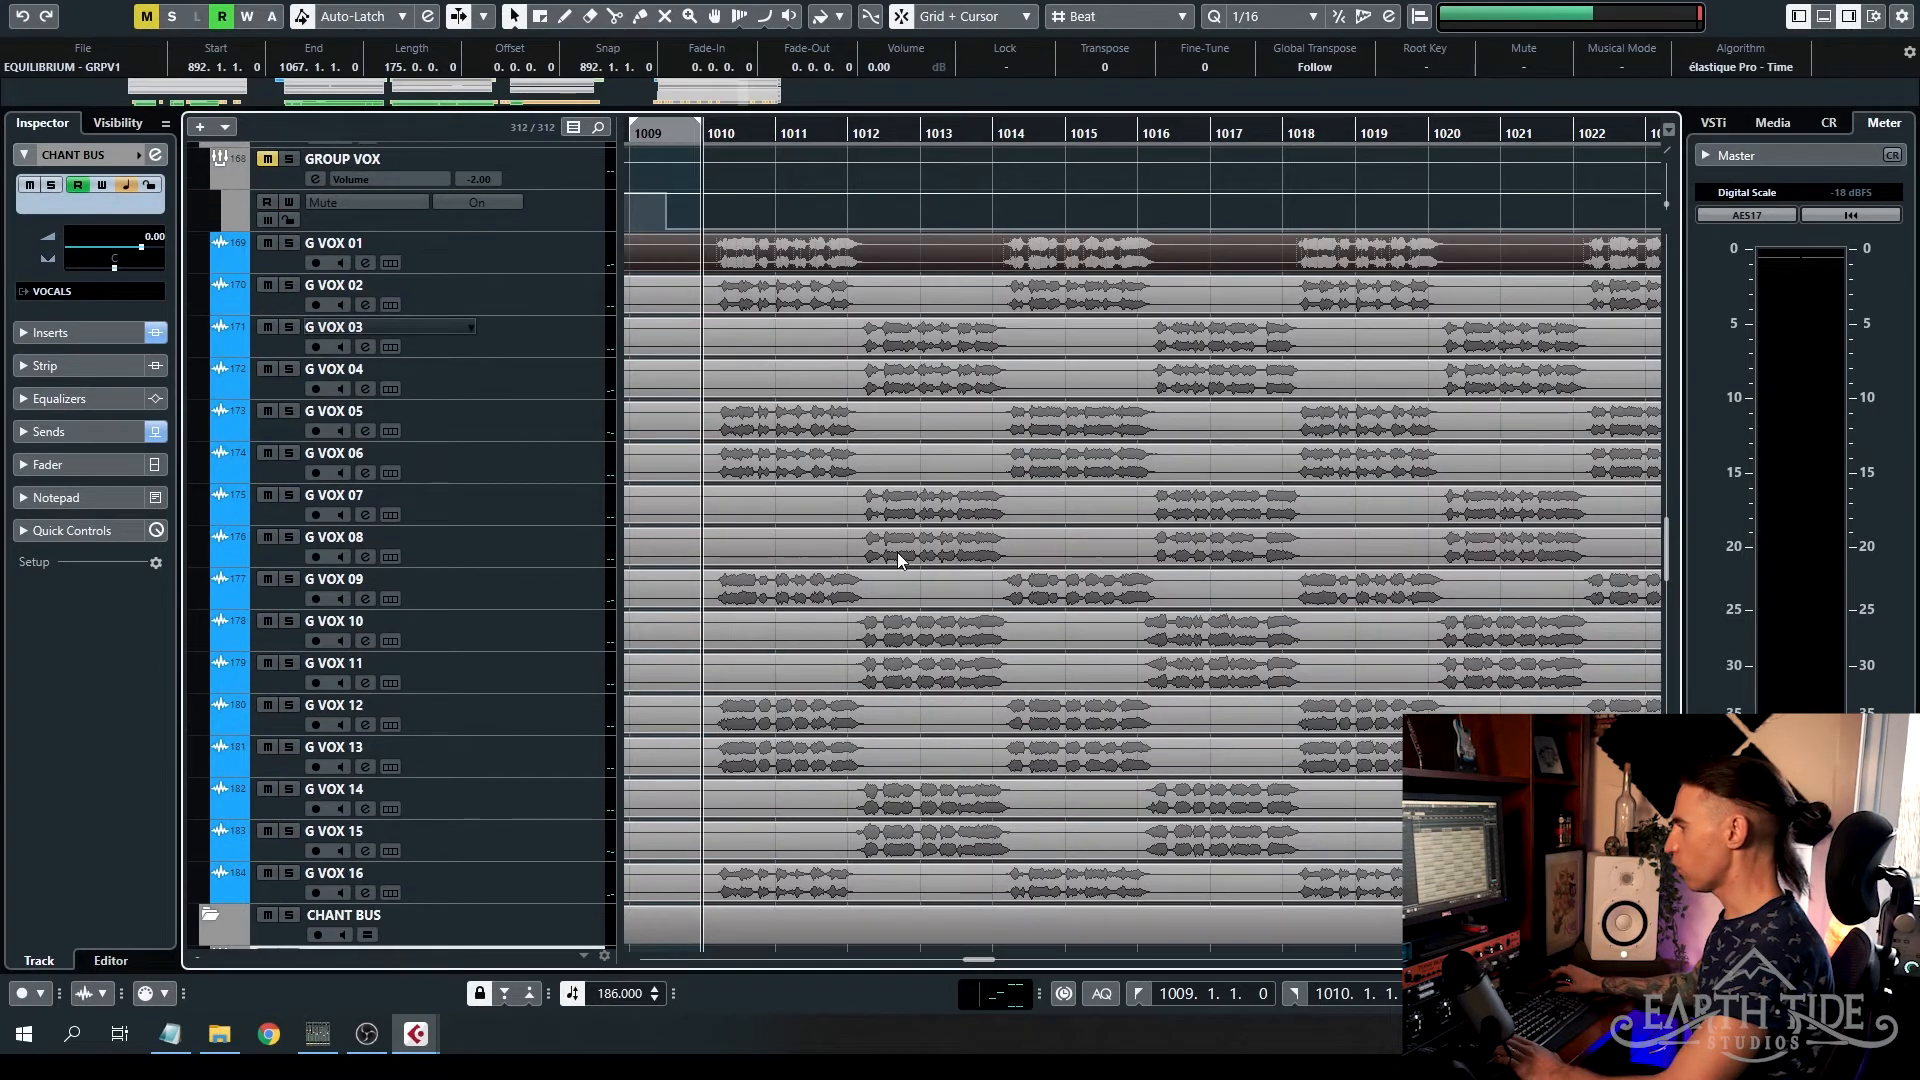
{"action": "left_click", "coordinate": [741, 874], "text": "shift"}
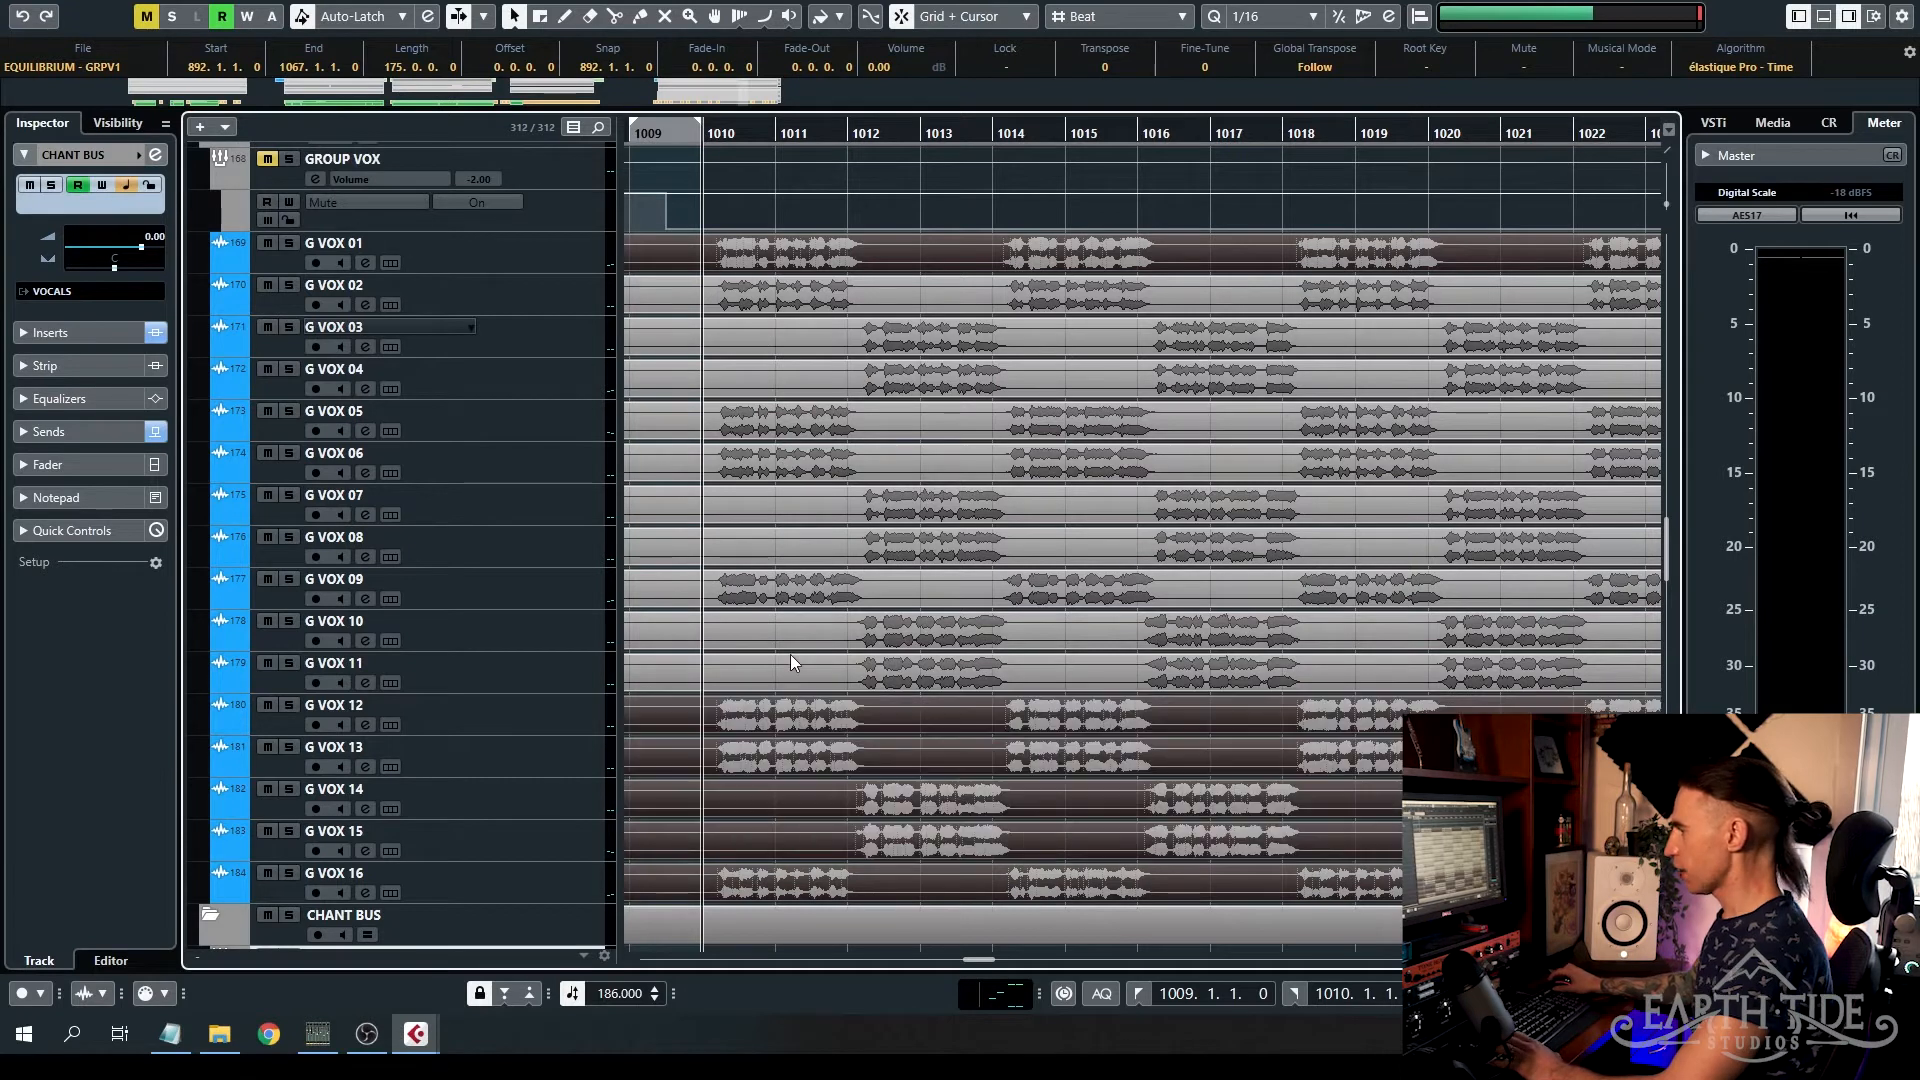
{"action": "left_click", "coordinate": [790, 660], "text": "shift"}
{"action": "left_click", "coordinate": [790, 622], "text": "shift"}
{"action": "left_click", "coordinate": [793, 583], "text": "shift"}
{"action": "left_click", "coordinate": [798, 540], "text": "shift"}
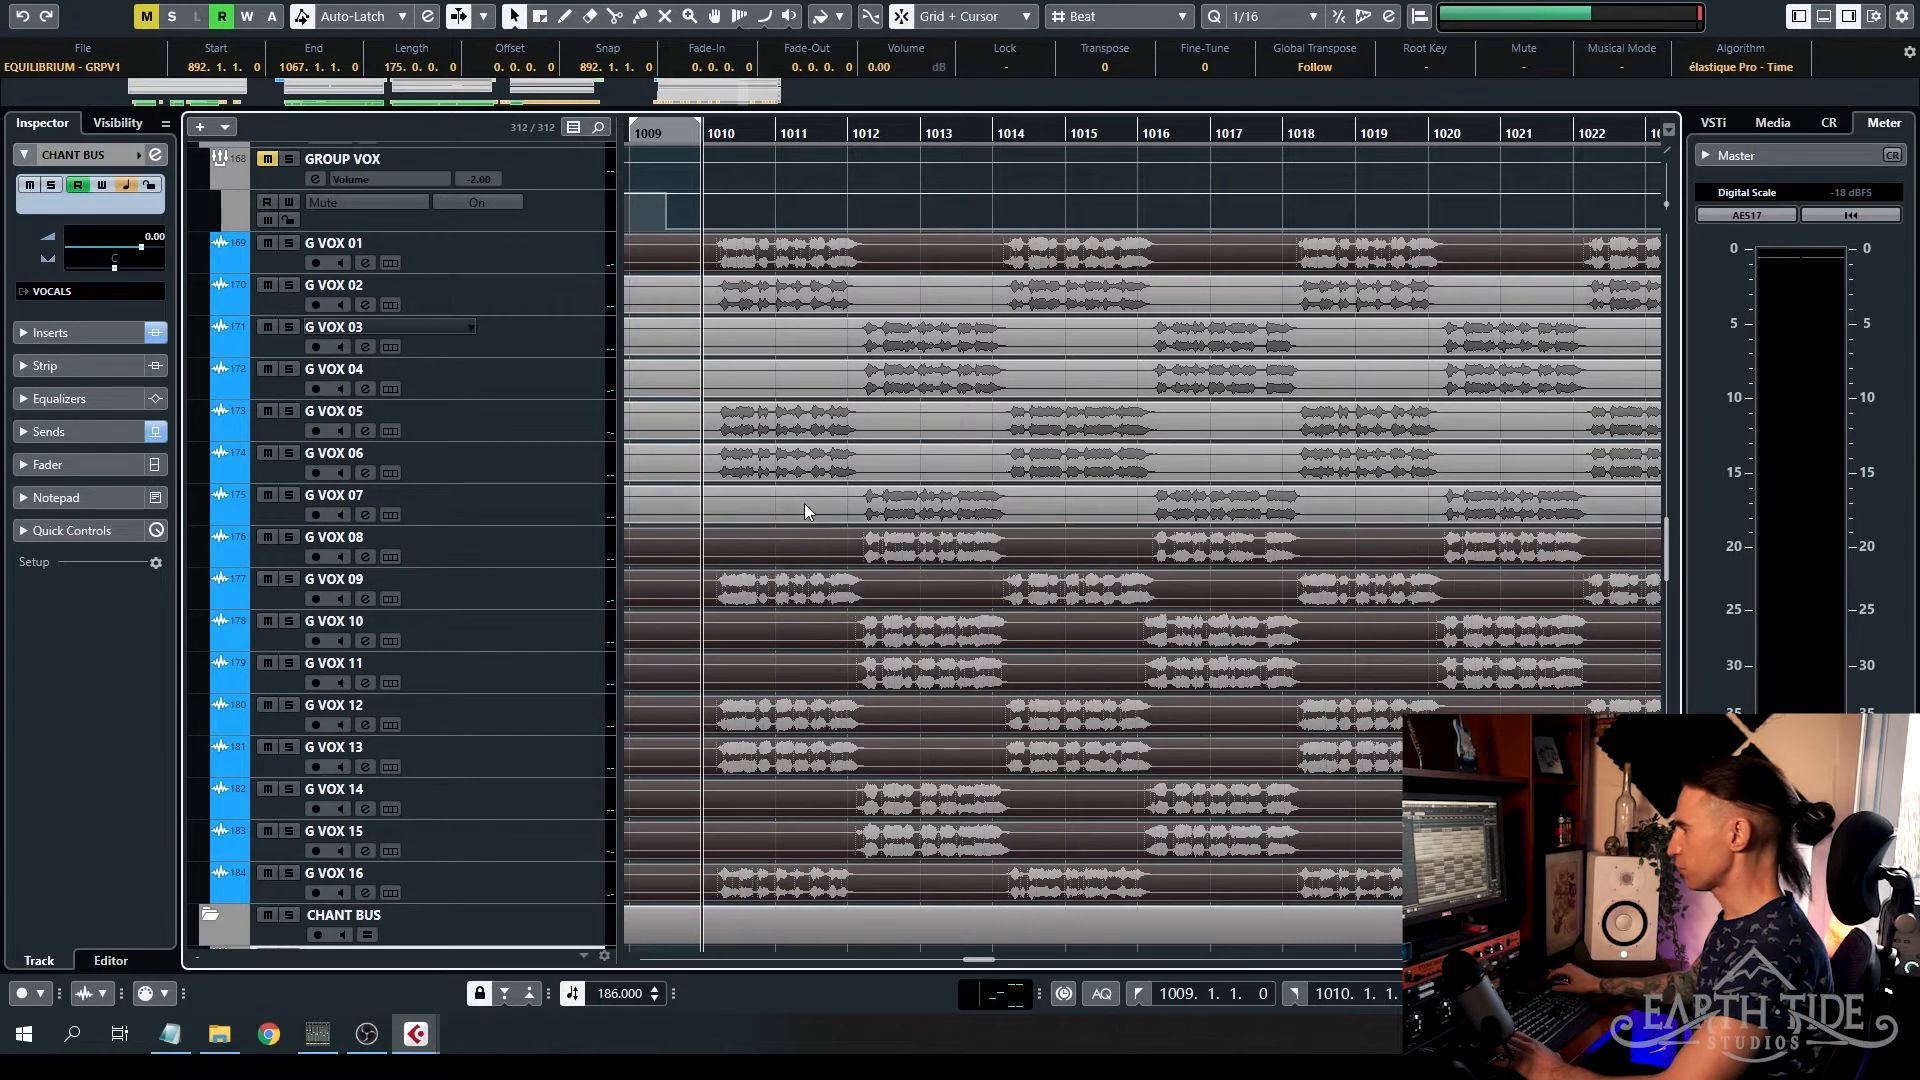
{"action": "left_click", "coordinate": [804, 502], "text": "shift"}
{"action": "left_click", "coordinate": [806, 462], "text": "shift"}
{"action": "left_click", "coordinate": [809, 420], "text": "shift"}
{"action": "left_click", "coordinate": [813, 378], "text": "shift"}
{"action": "left_click", "coordinate": [814, 334], "text": "shift"}
{"action": "left_click", "coordinate": [808, 304], "text": "shift"}
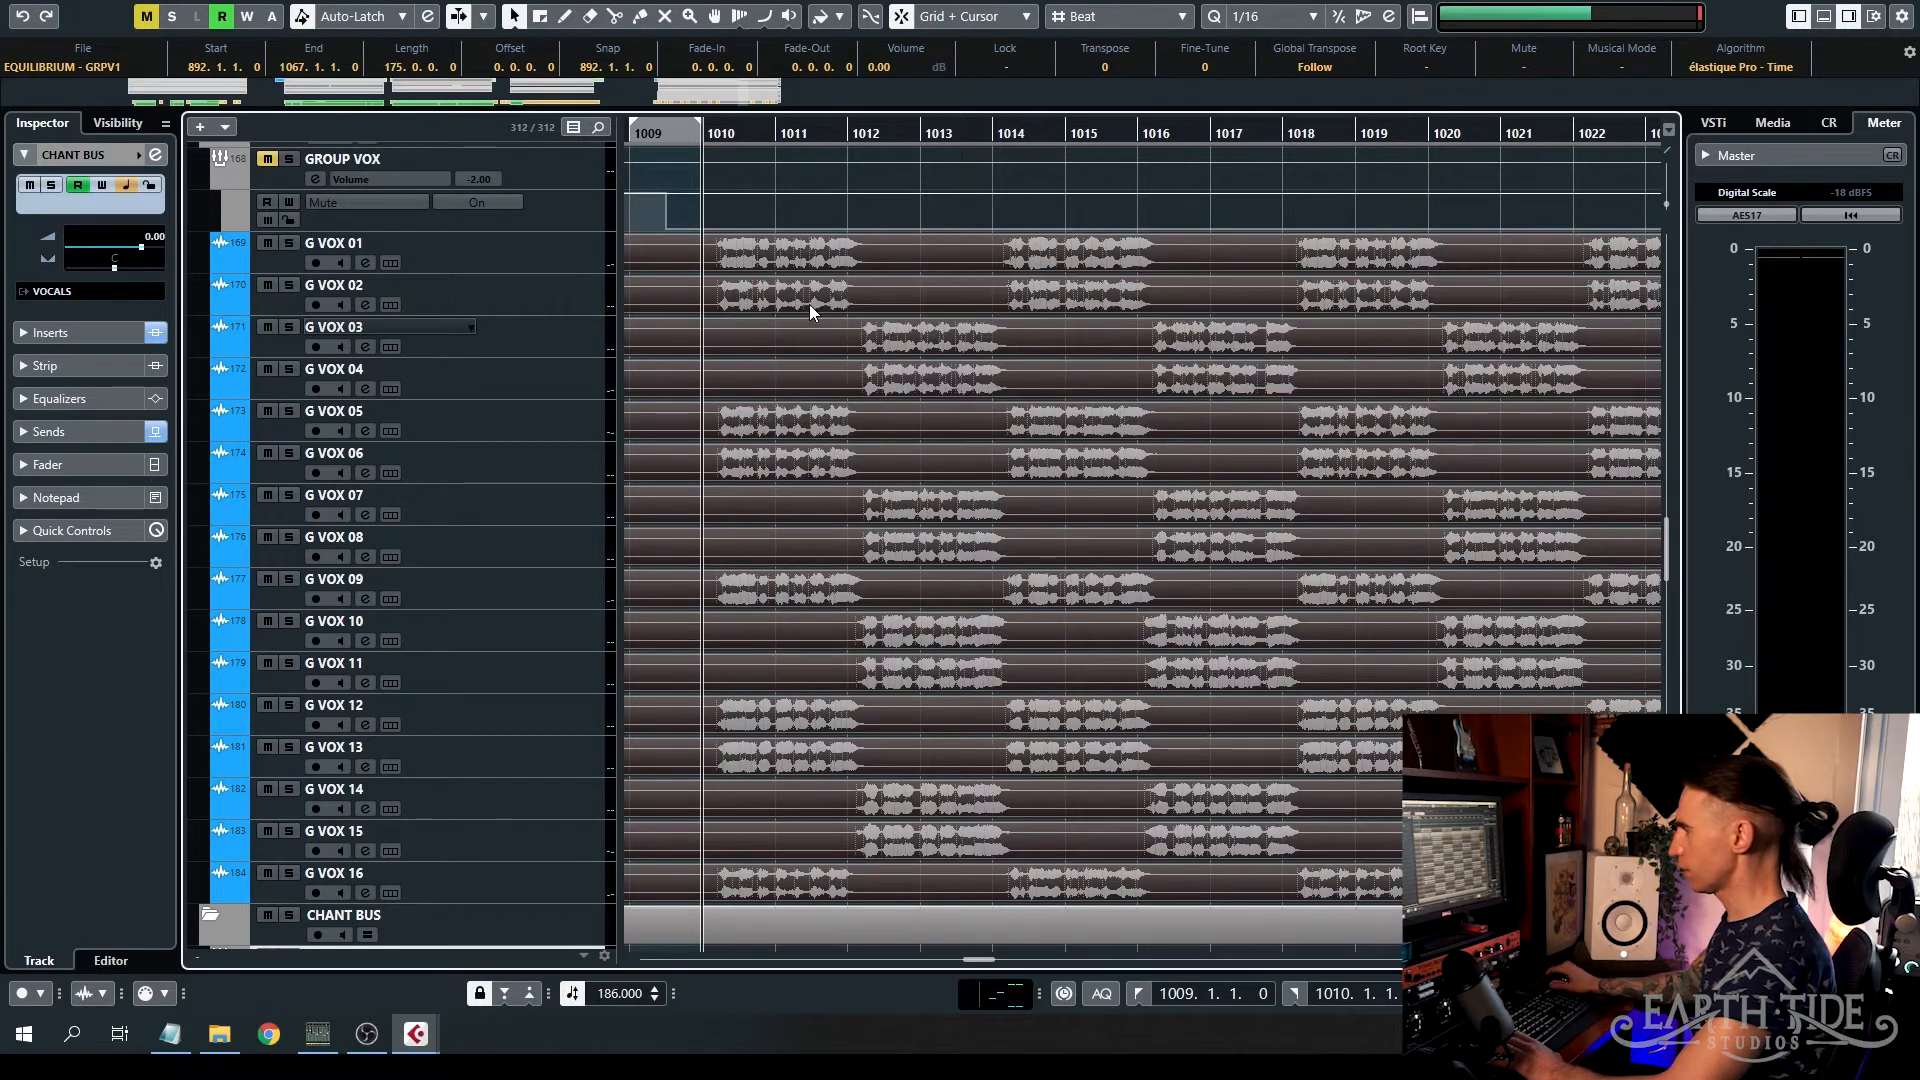
{"action": "key", "text": "shift+m"}
- Select the PMS BACK 1 and PMS BACK 2 events, and play back the chants in the unsoloed mix from bar 1010
{"action": "scroll", "coordinate": [812, 304], "scroll_direction": "up", "scroll_amount": 10}
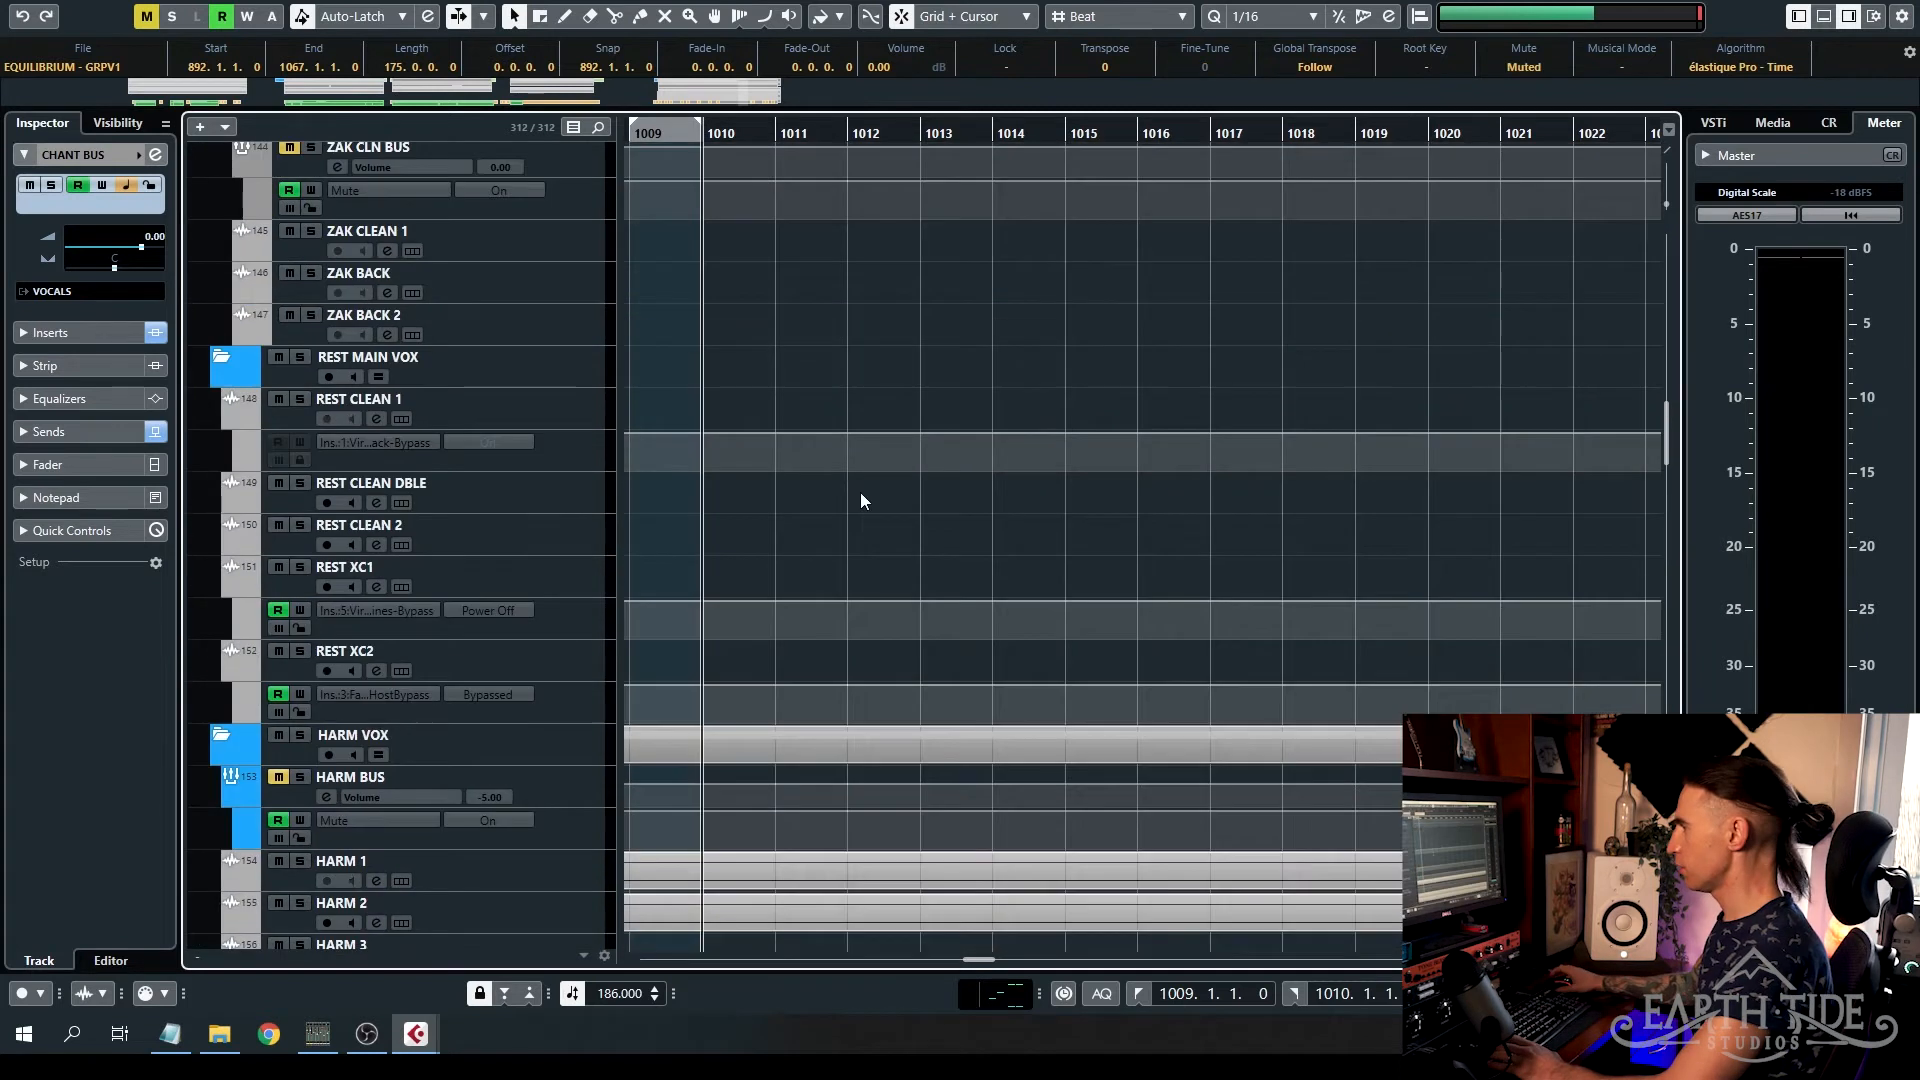
{"action": "scroll", "coordinate": [860, 492], "scroll_direction": "up", "scroll_amount": 10}
{"action": "left_click", "coordinate": [834, 489]}
{"action": "left_click", "coordinate": [822, 575], "text": "shift"}
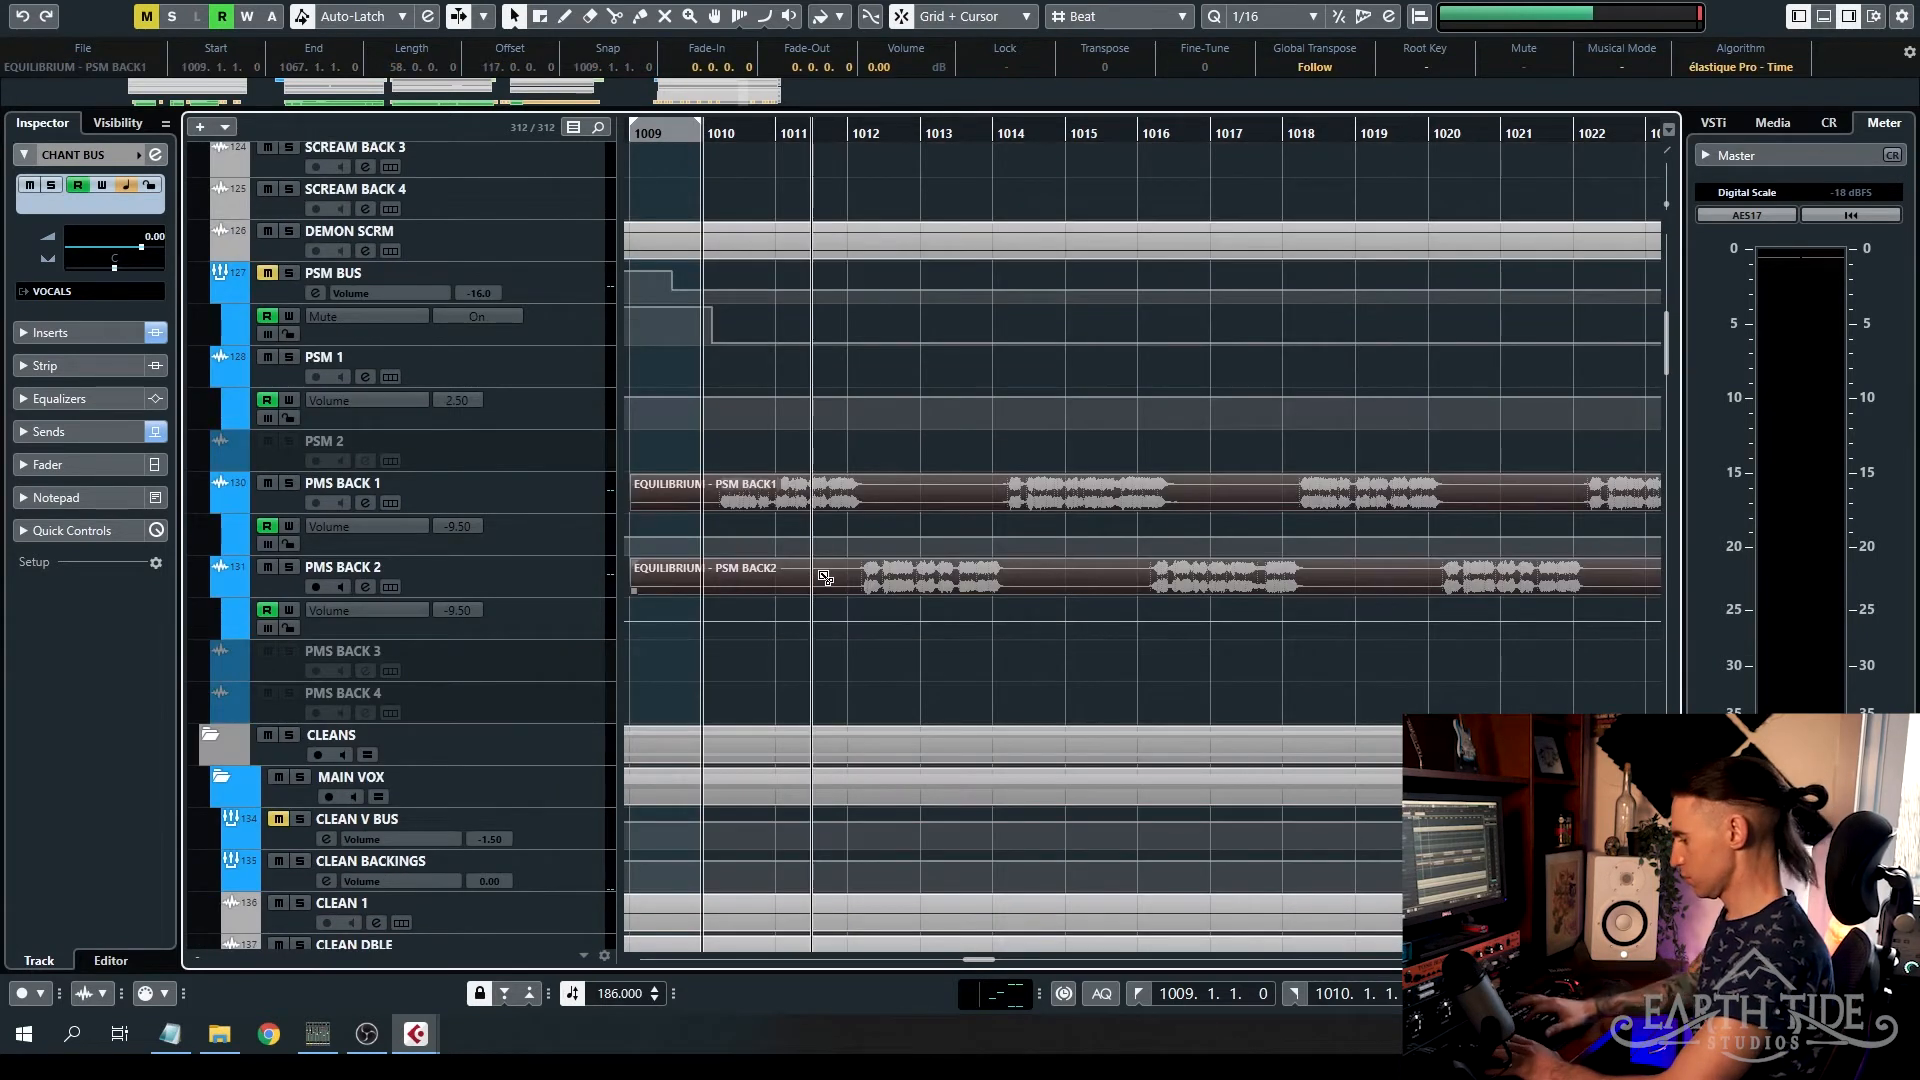
{"action": "left_click", "coordinate": [790, 464]}
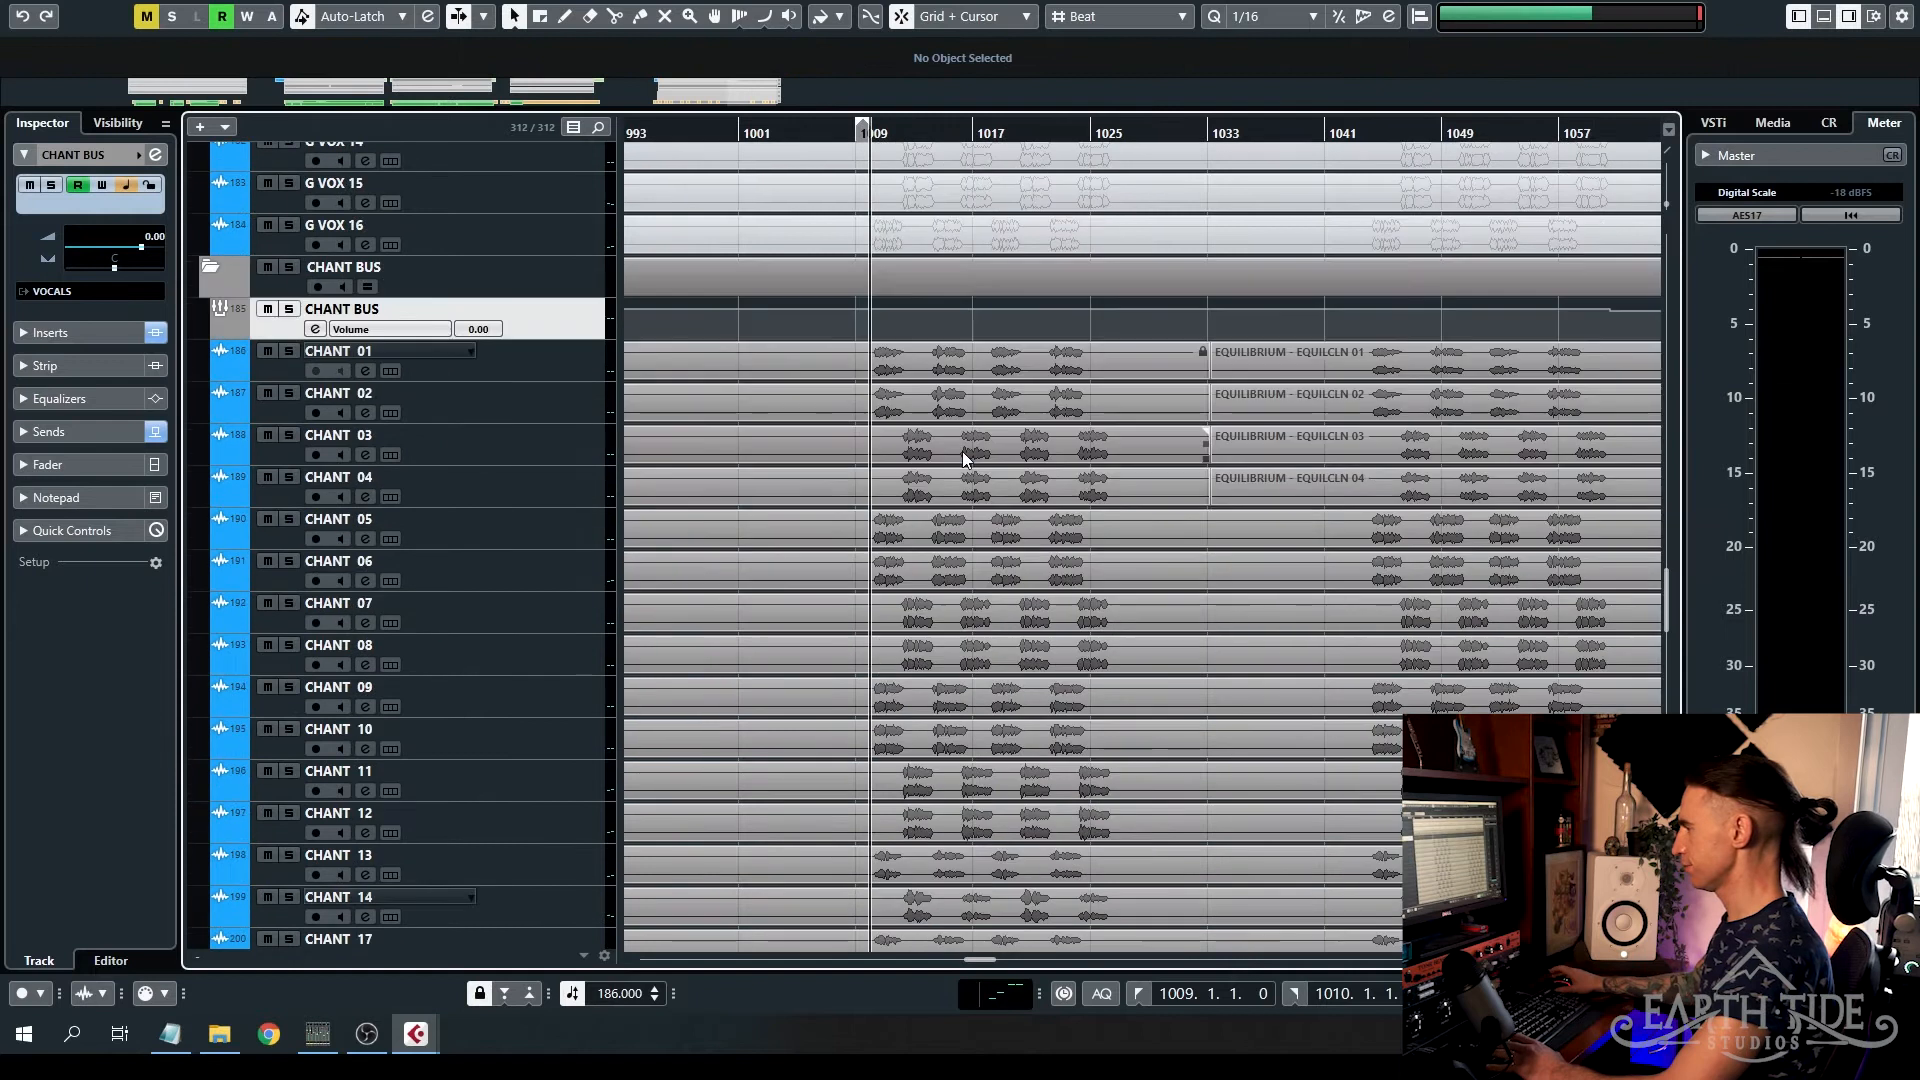
{"action": "key", "text": "space"}
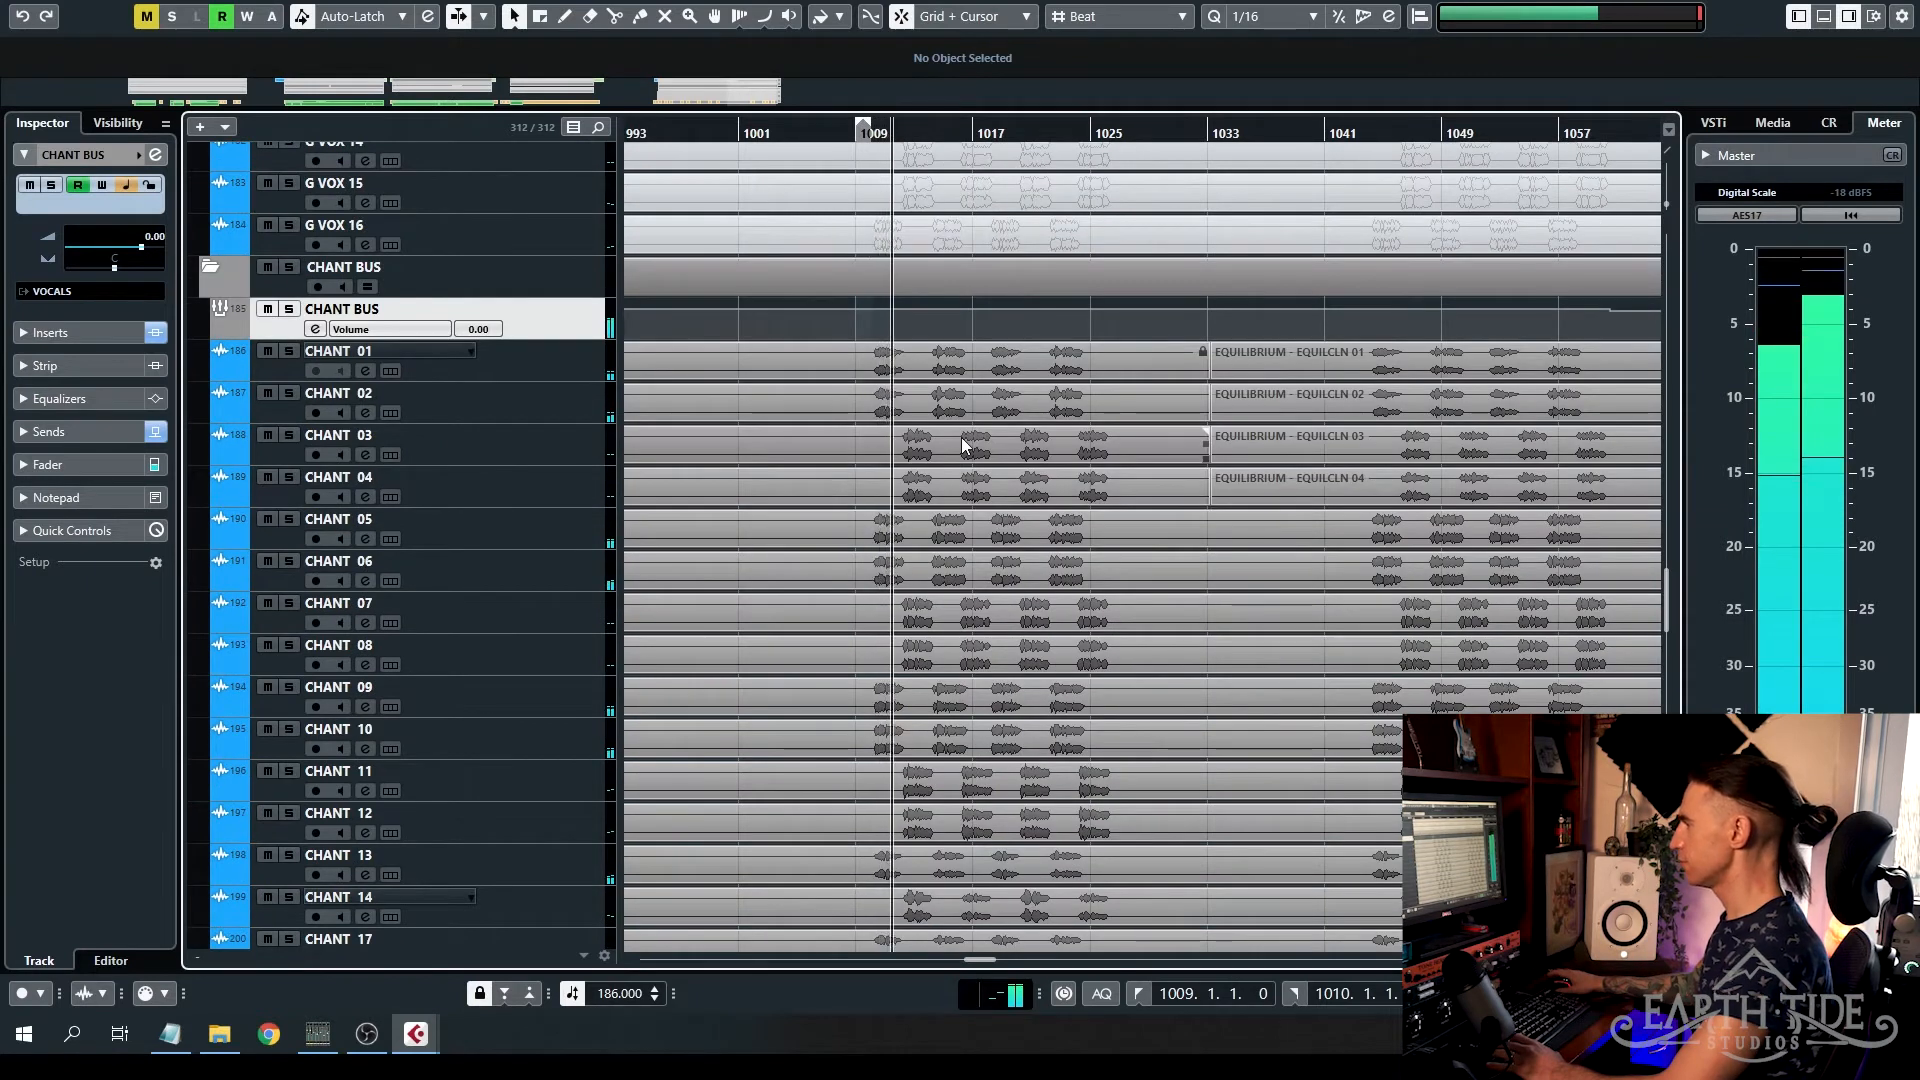
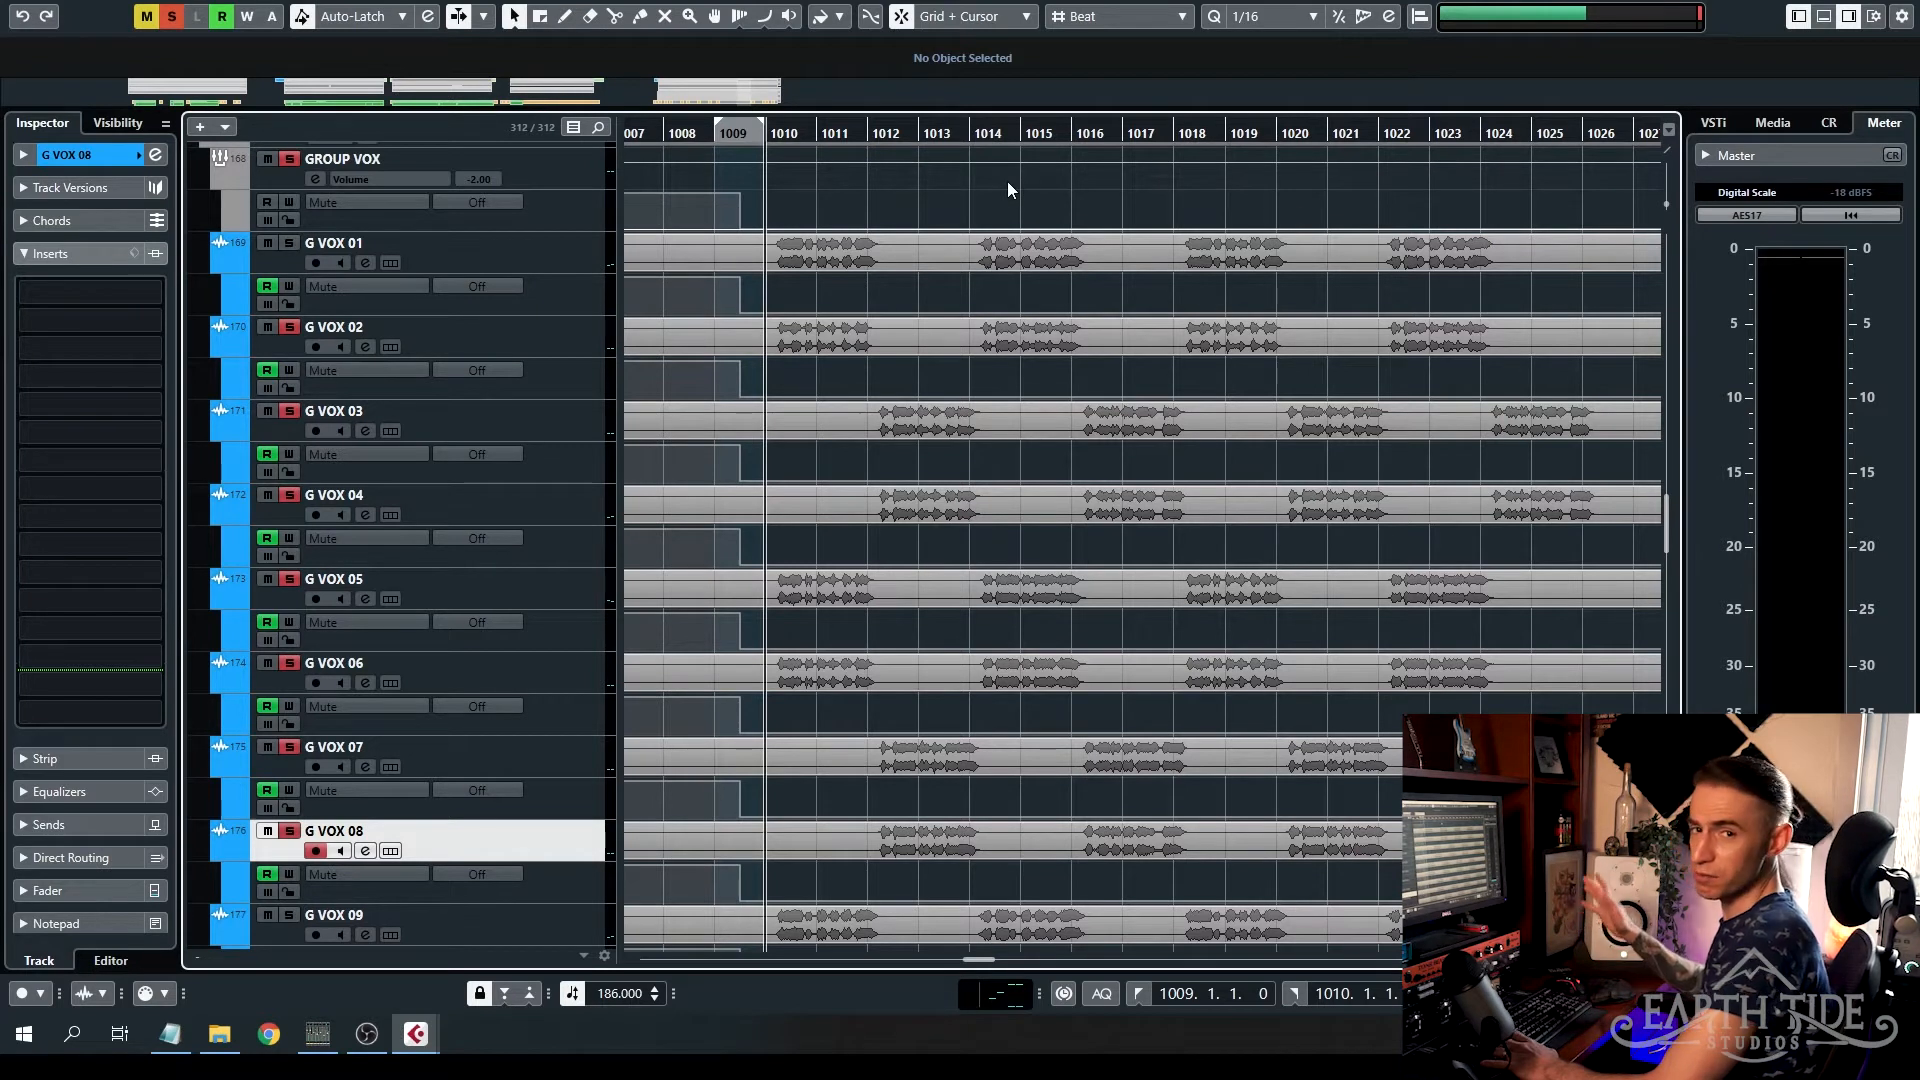
- Play back the soloed G VOX 01 to G VOX 08 tracks and the soloed group containing G VOX 10 and G VOX 11
{"action": "key", "text": "space"}
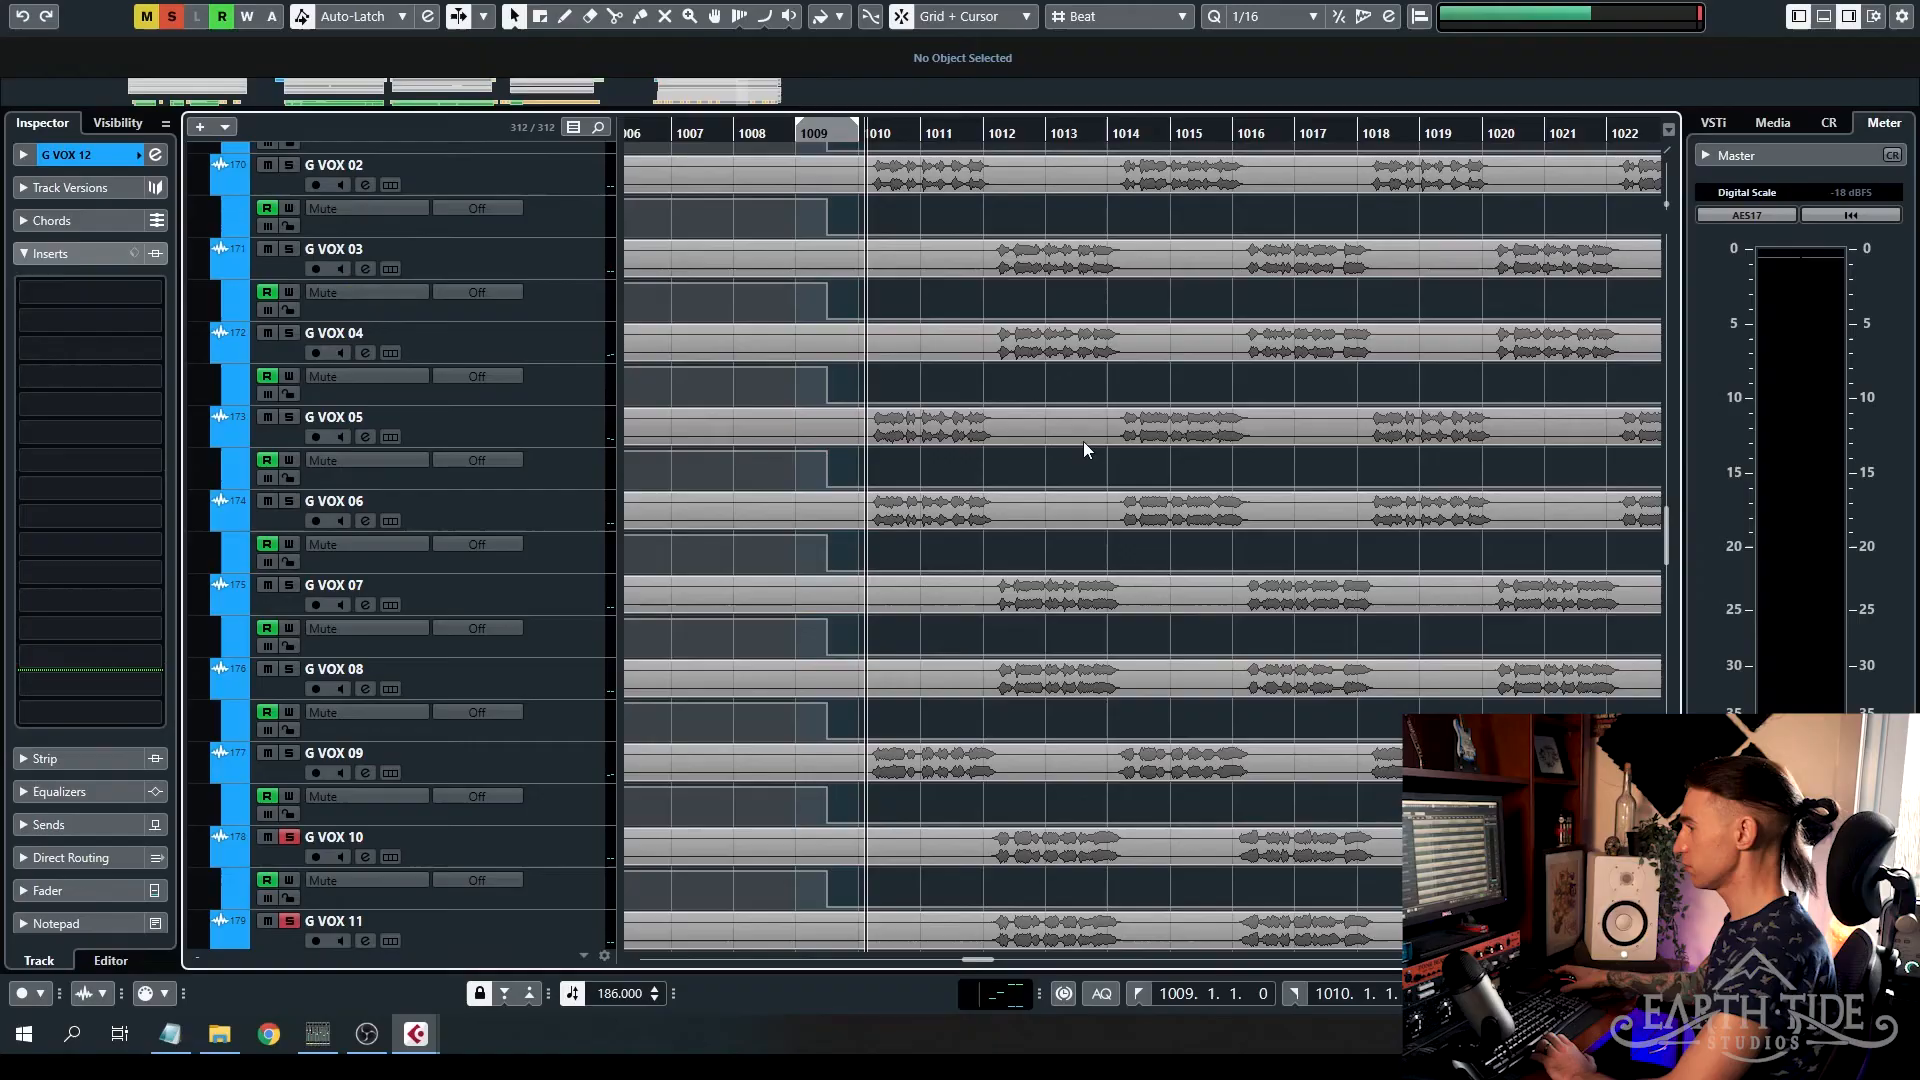
{"action": "key", "text": "space"}
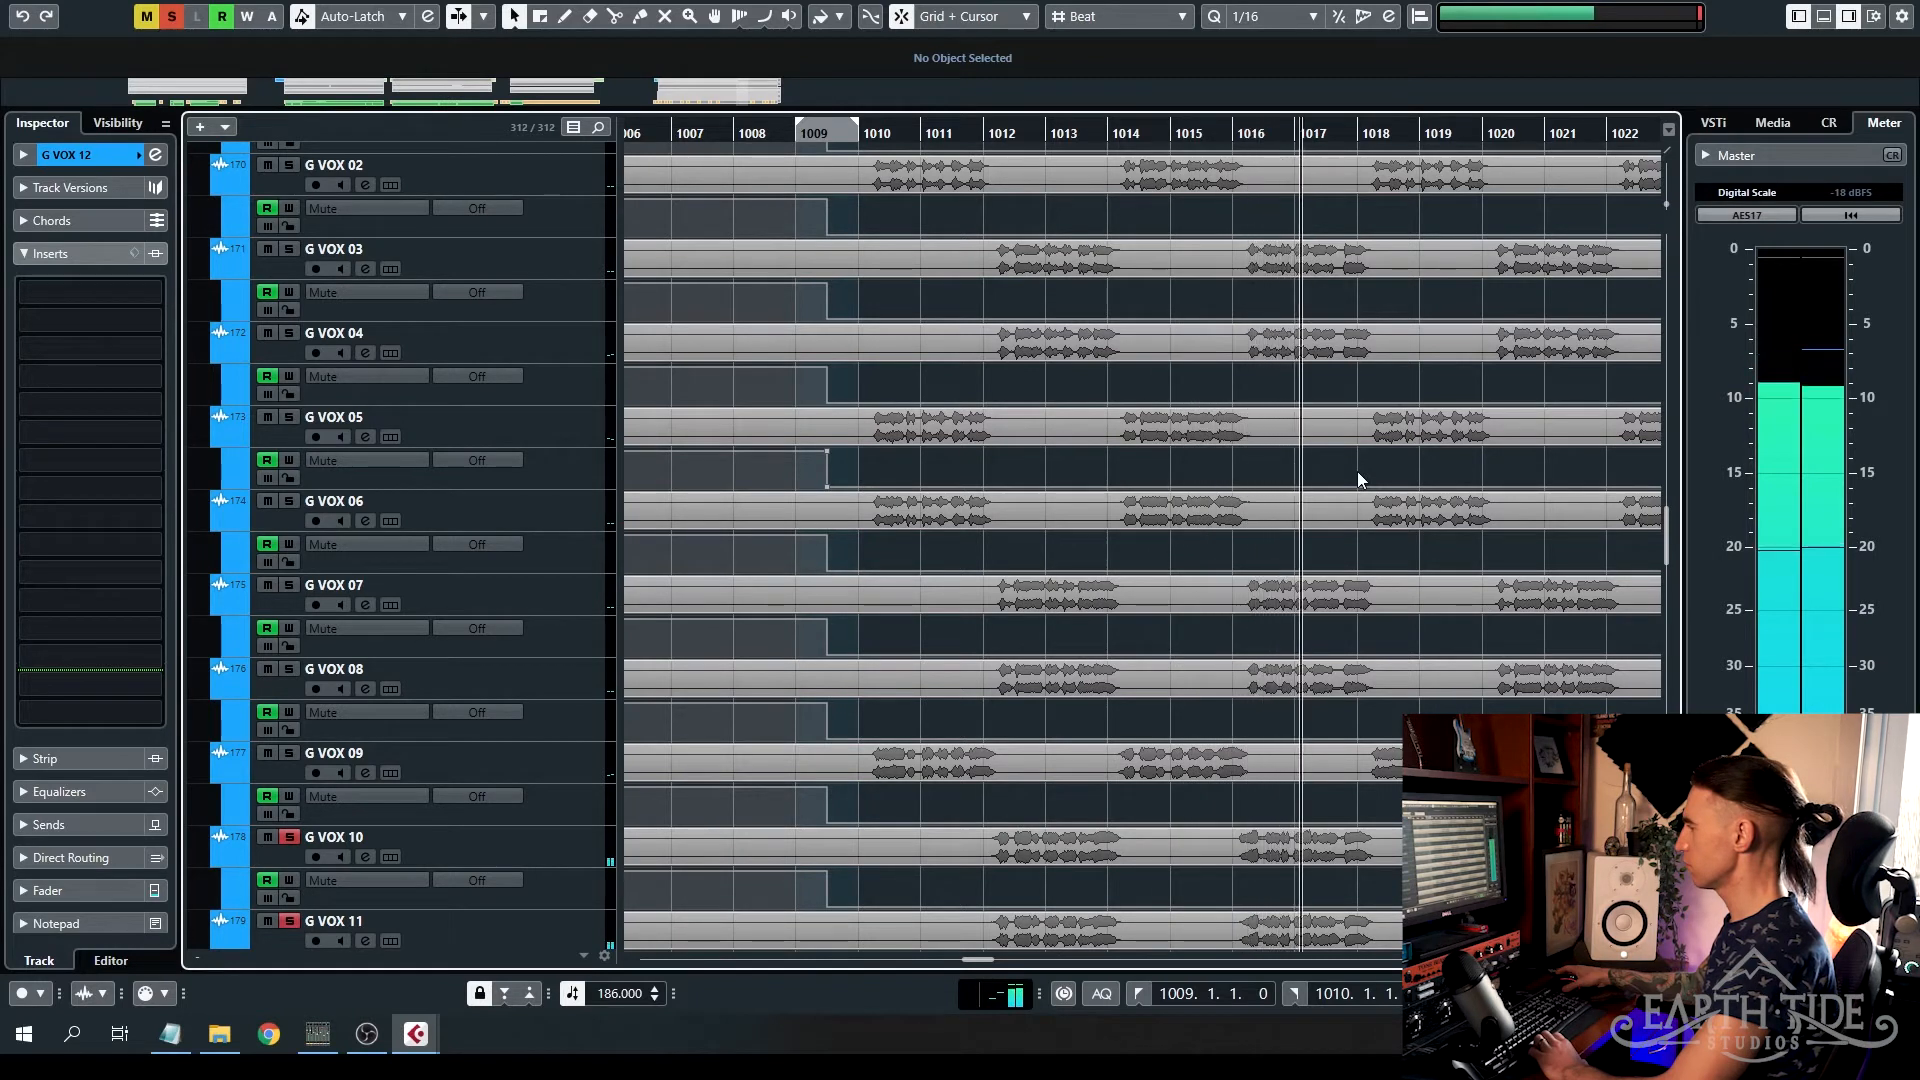
{"action": "key", "text": "space"}
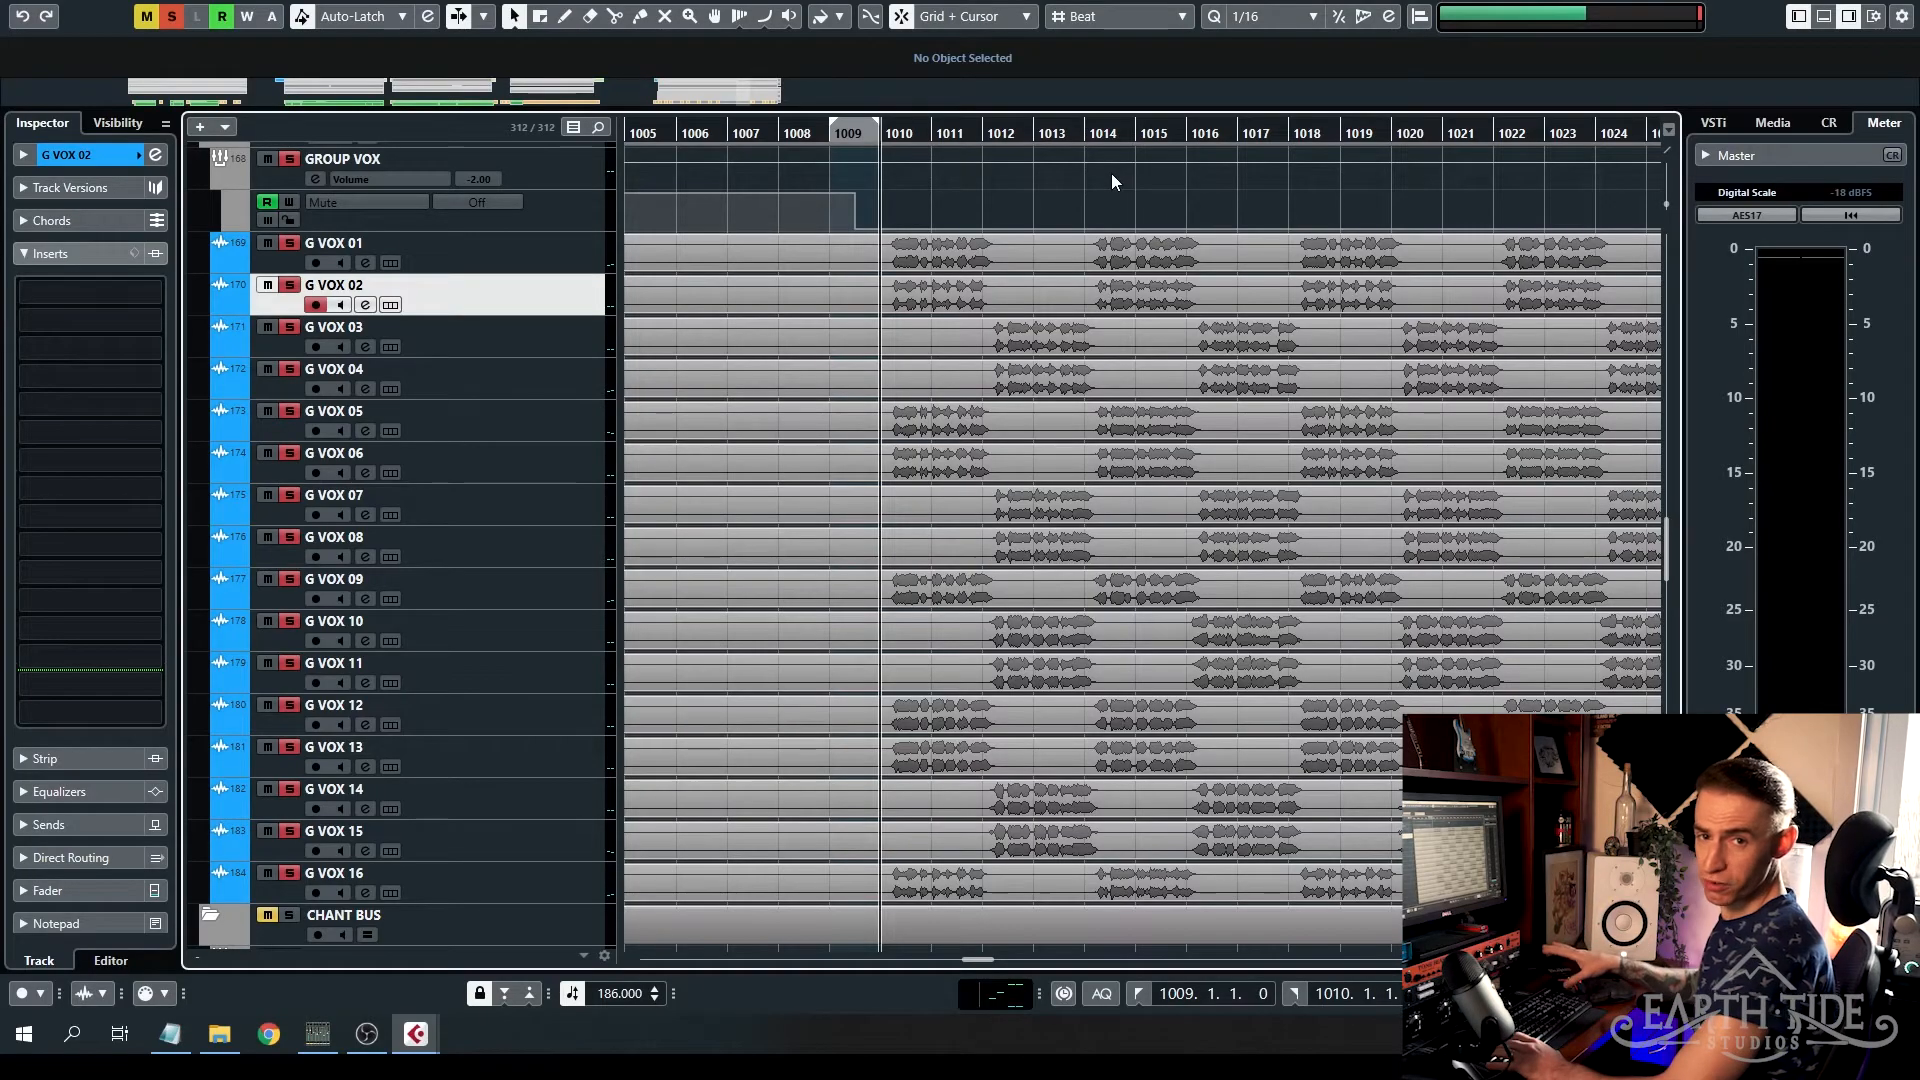
- Play back the complete soloed GROUP VOX stack, G VOX 01 to G VOX 16
{"action": "key", "text": "space"}
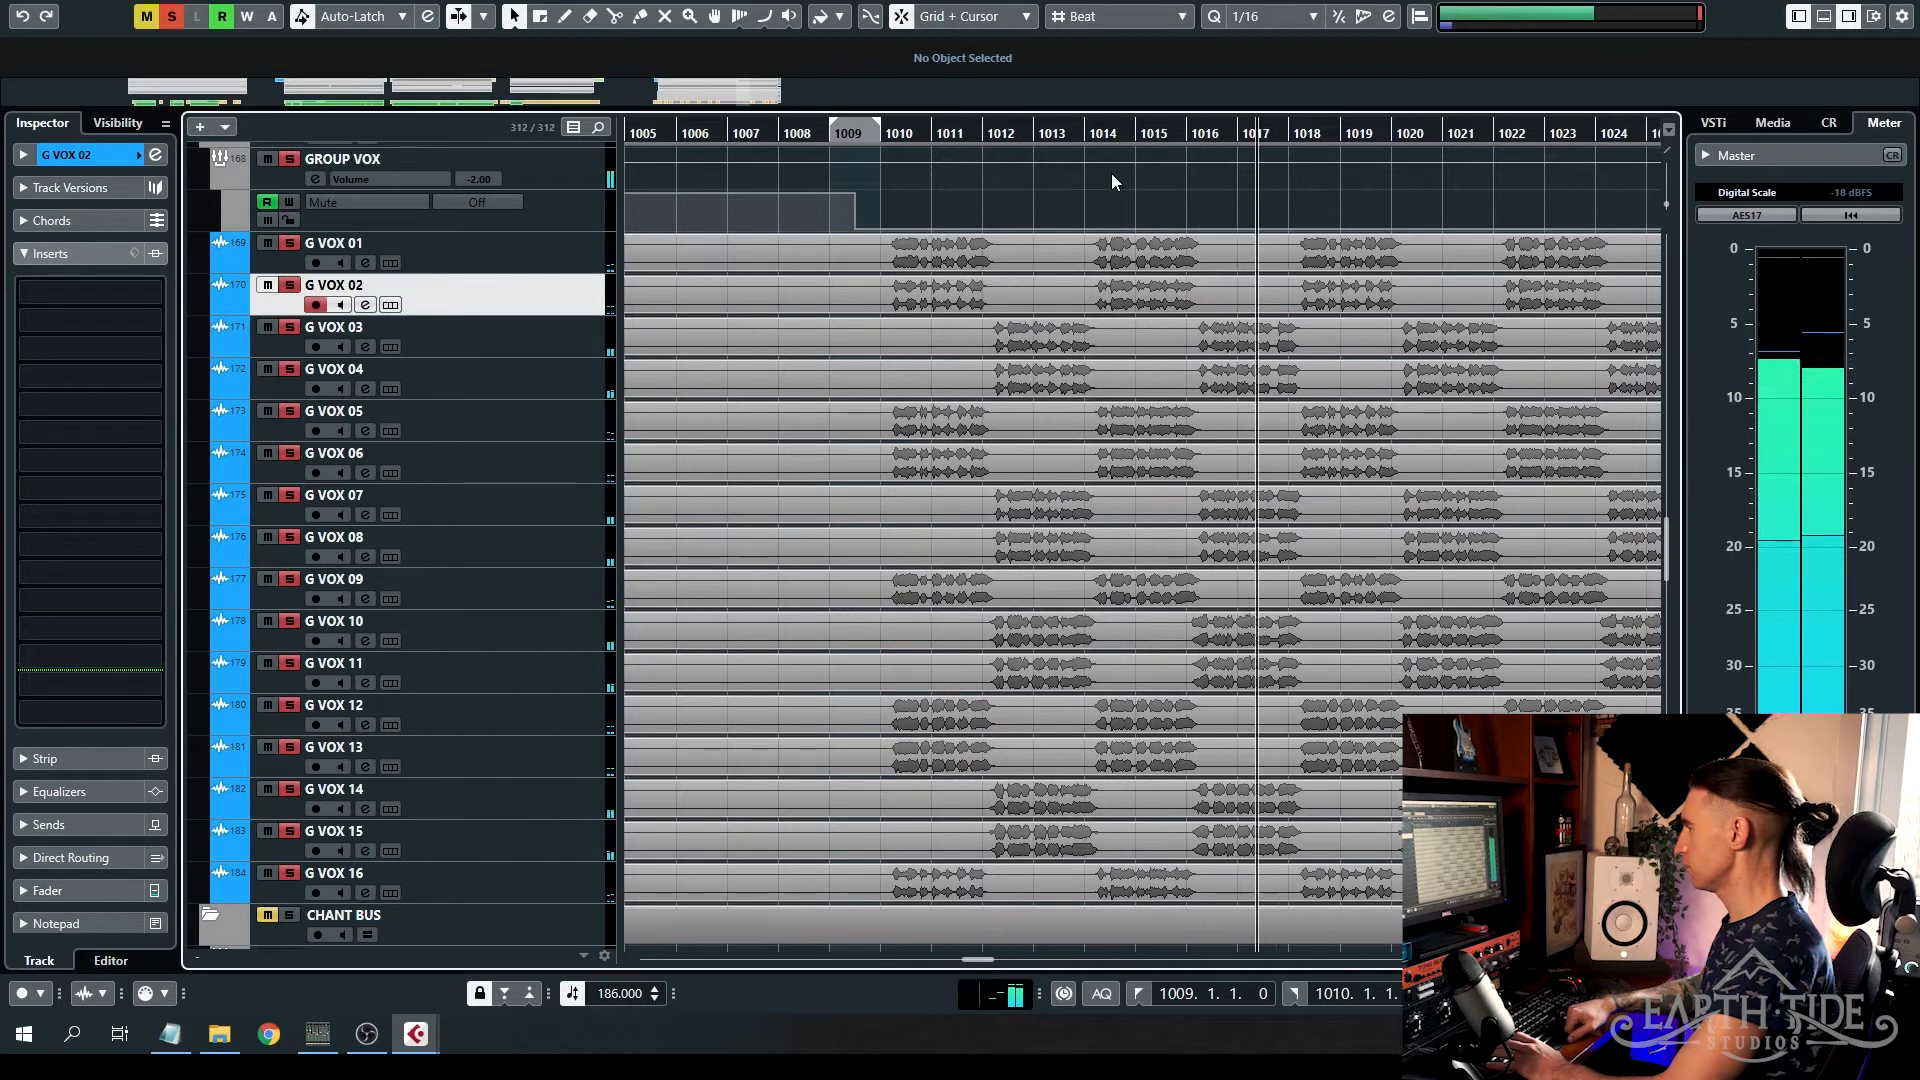
{"action": "key", "text": "space"}
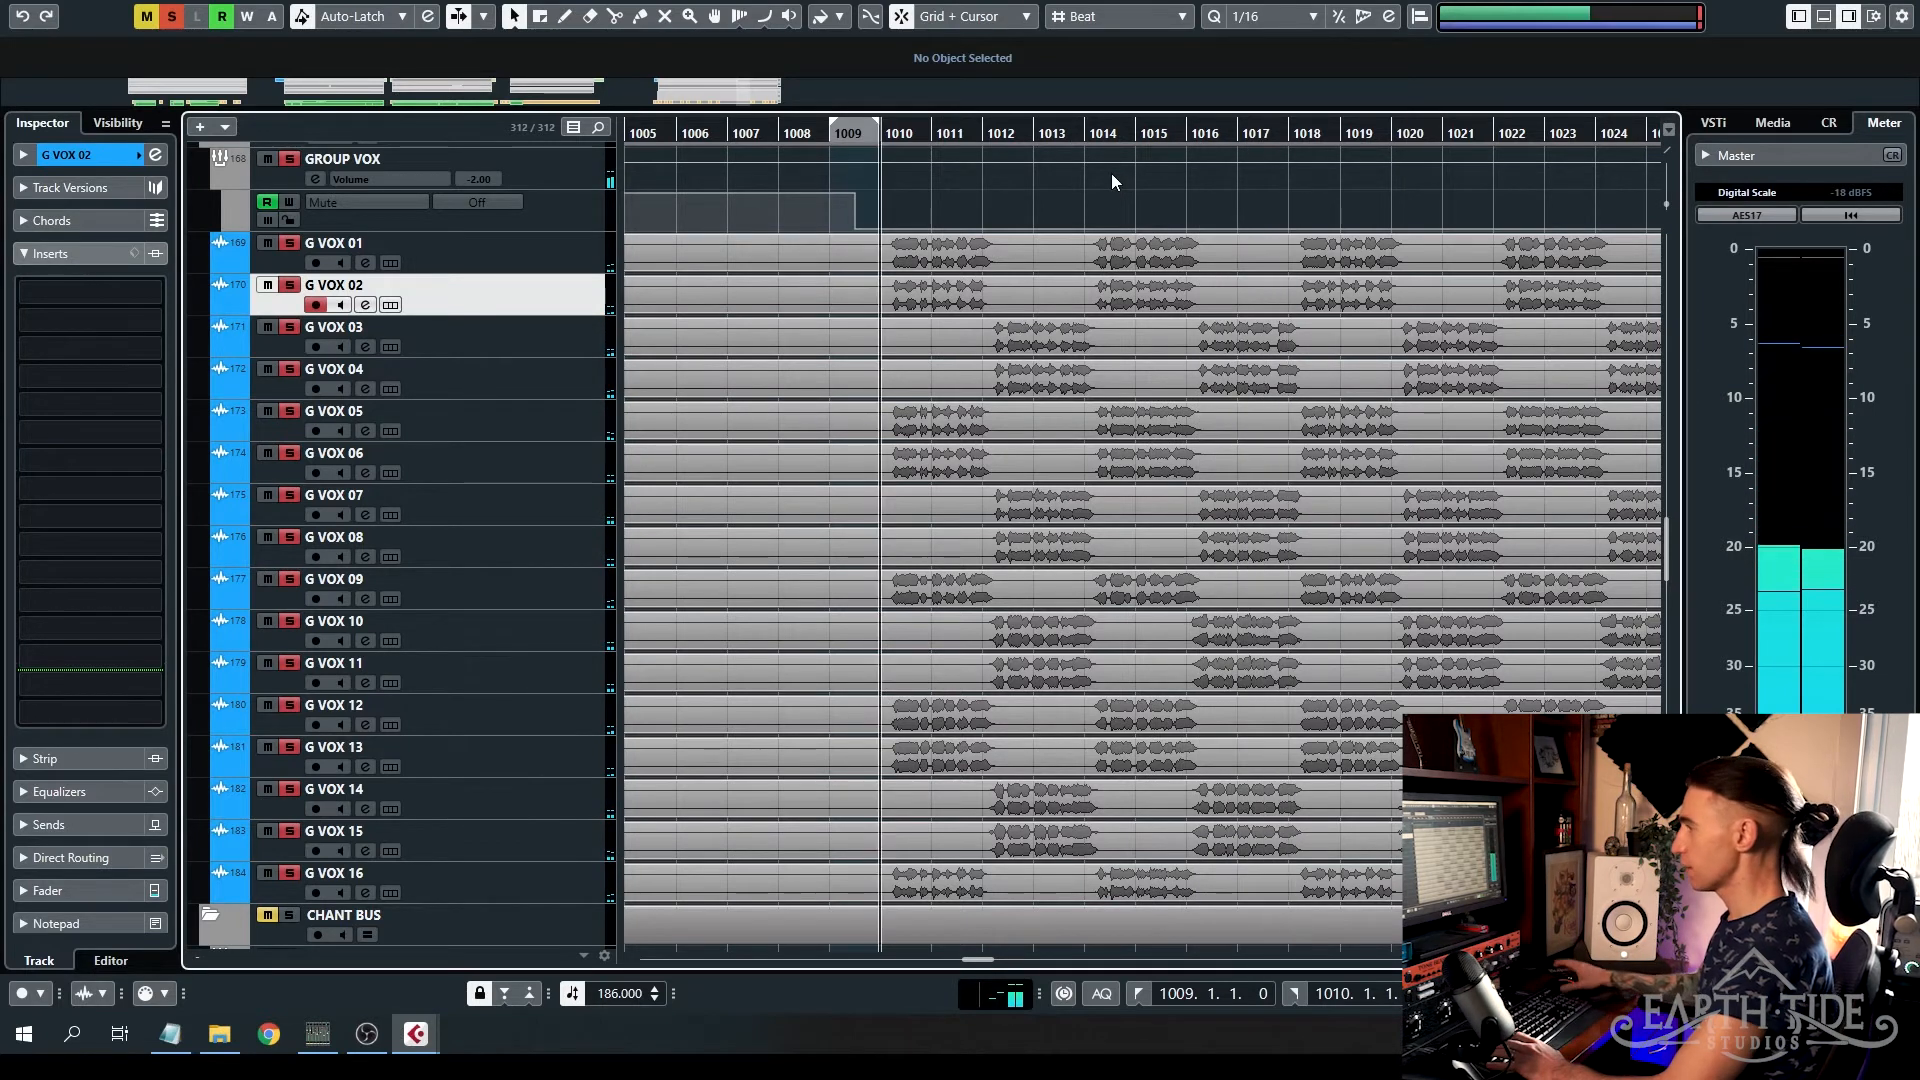
- Play back the soloed GROUP VOX and CHANT BUS stacks together
{"action": "scroll", "coordinate": [482, 616], "scroll_direction": "down", "scroll_amount": 5}
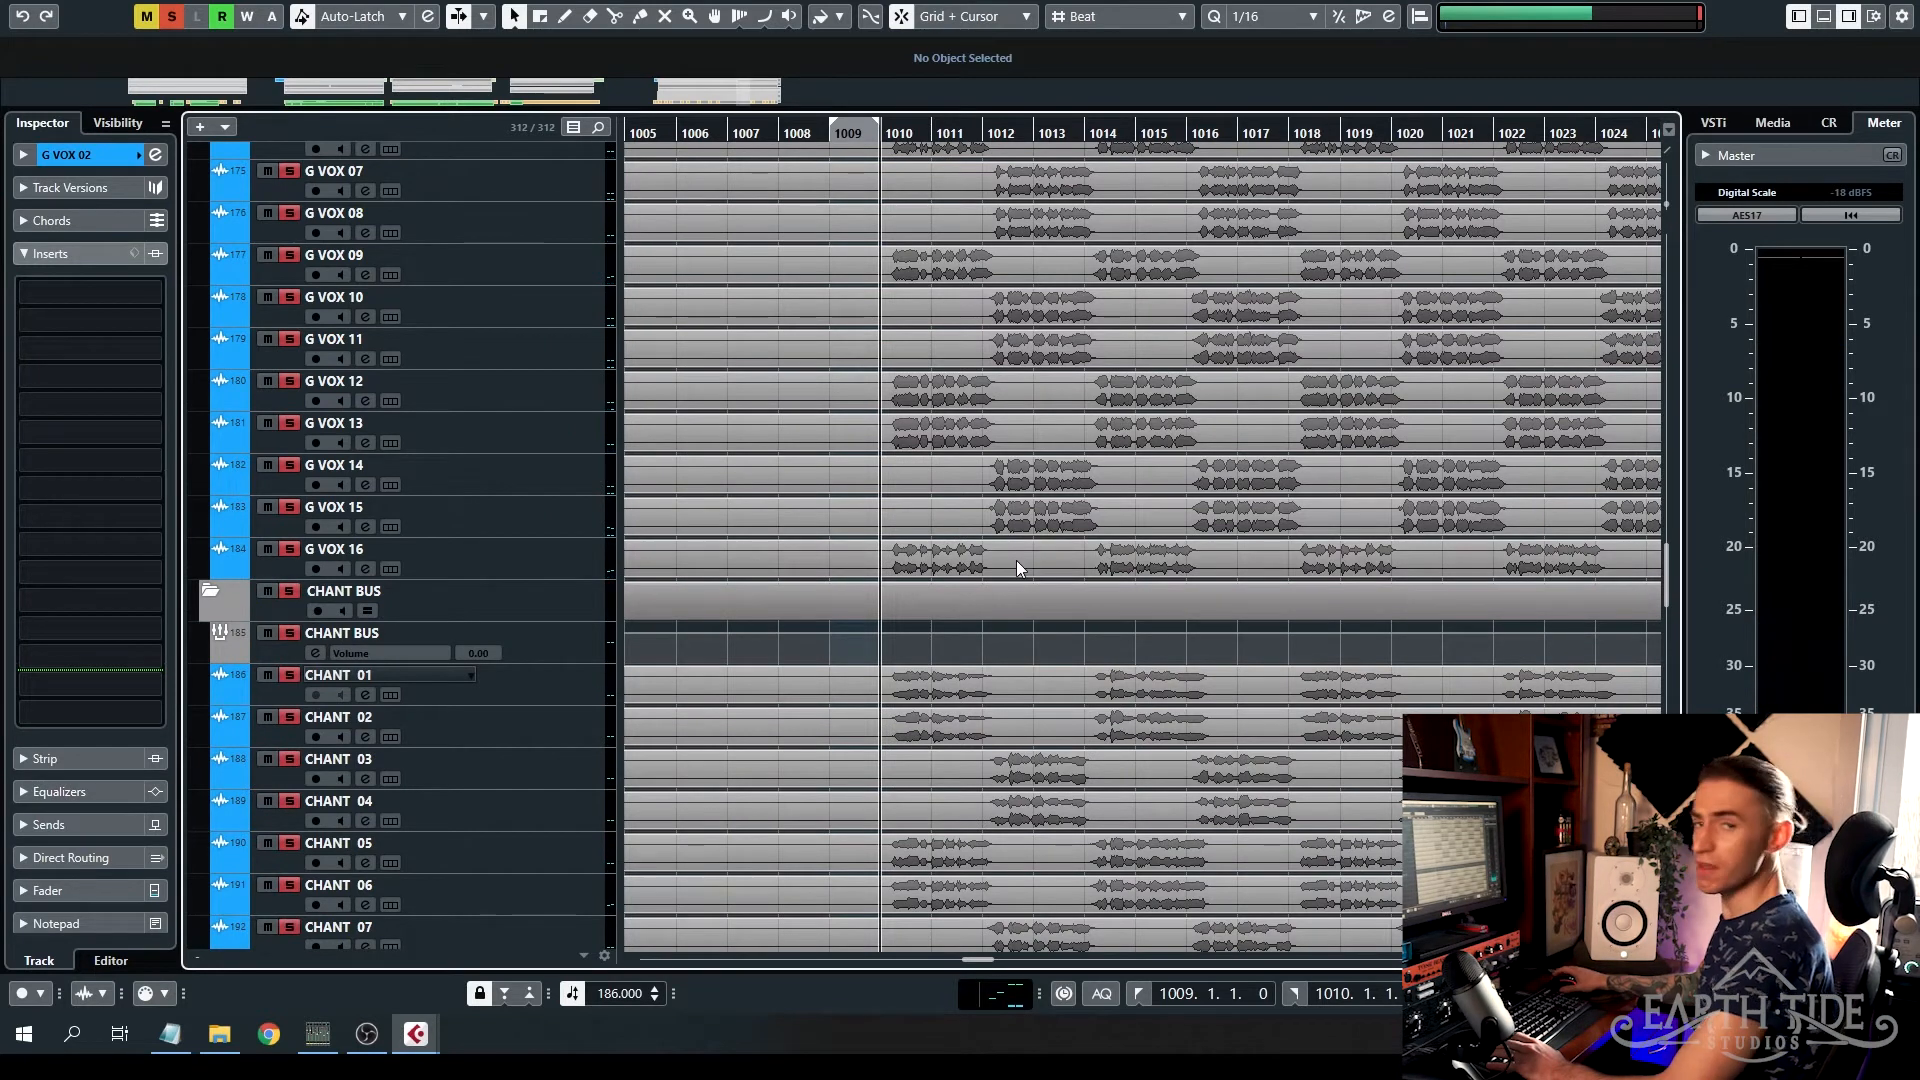
{"action": "key", "text": "space"}
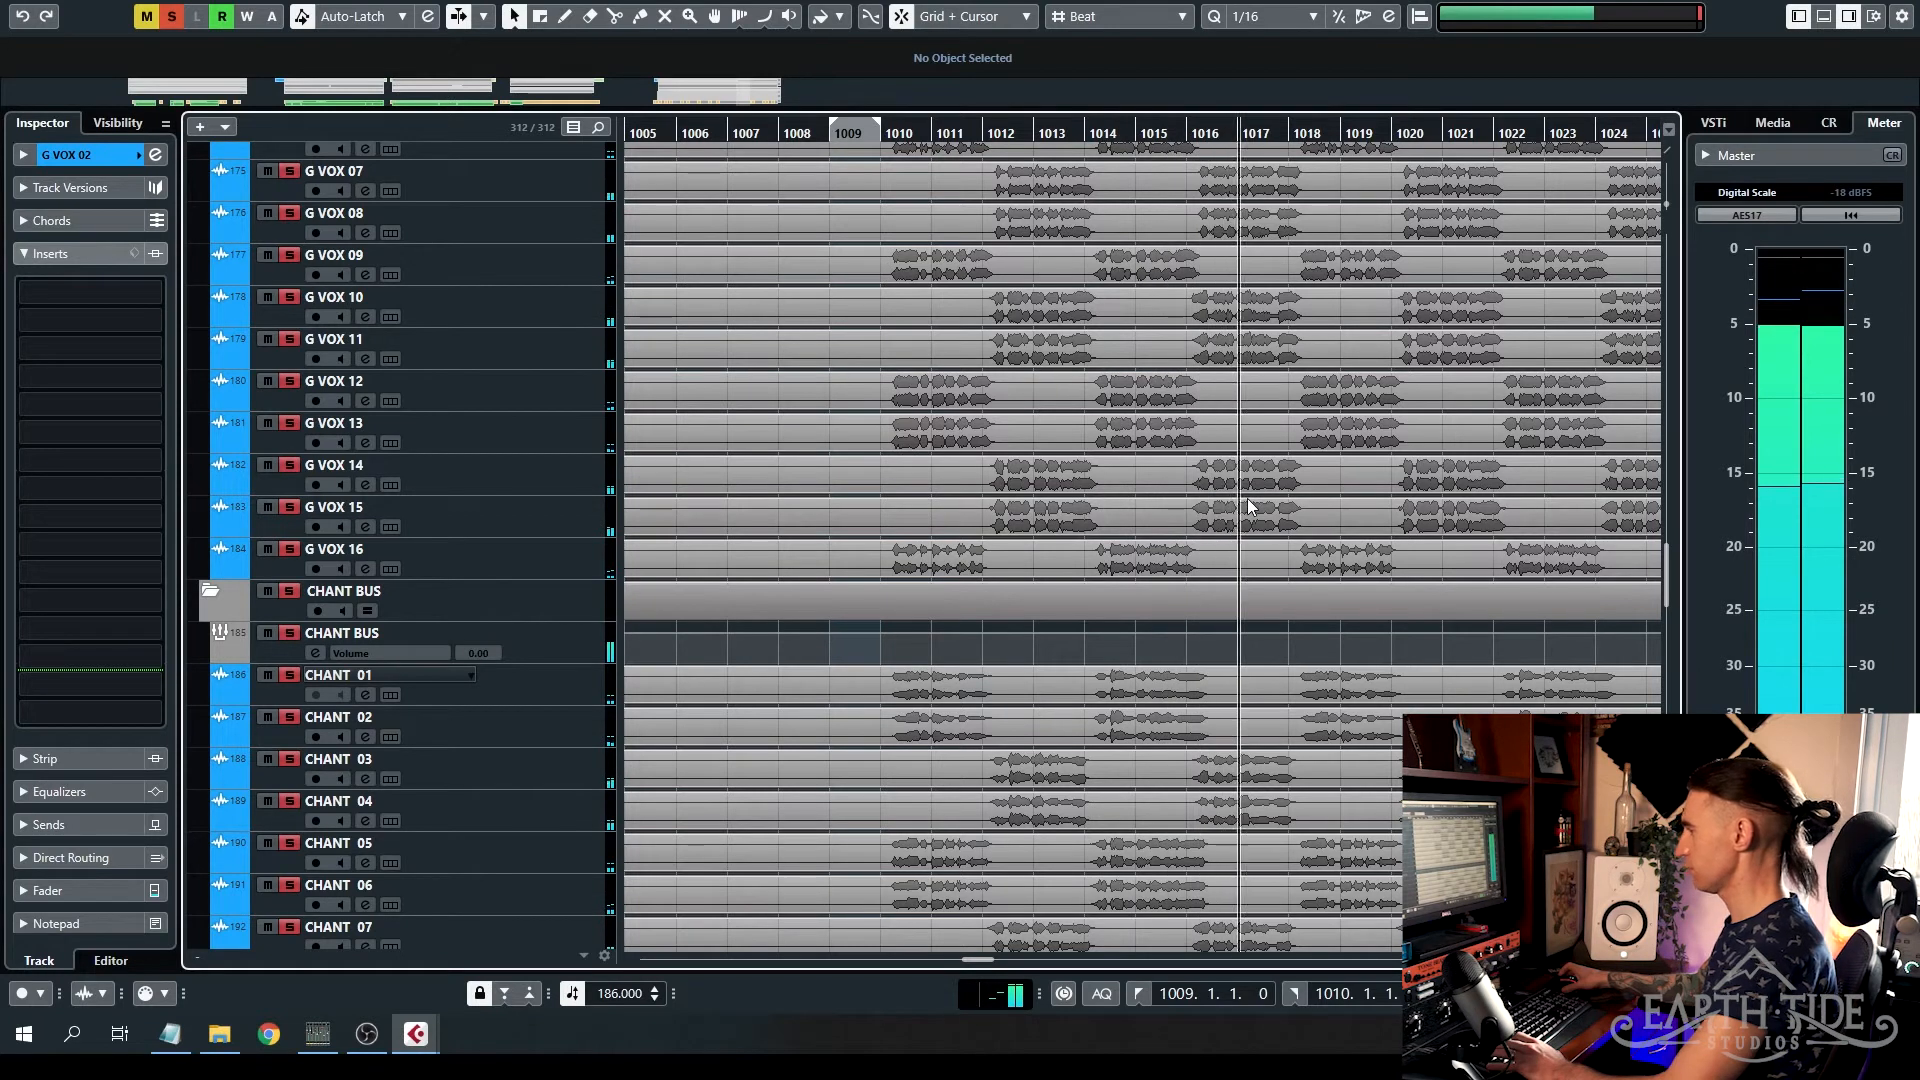
{"action": "scroll", "coordinate": [1246, 505], "scroll_direction": "up", "scroll_amount": 2}
{"action": "key", "text": "space"}
{"action": "scroll", "coordinate": [1246, 507], "scroll_direction": "up", "scroll_amount": 5}
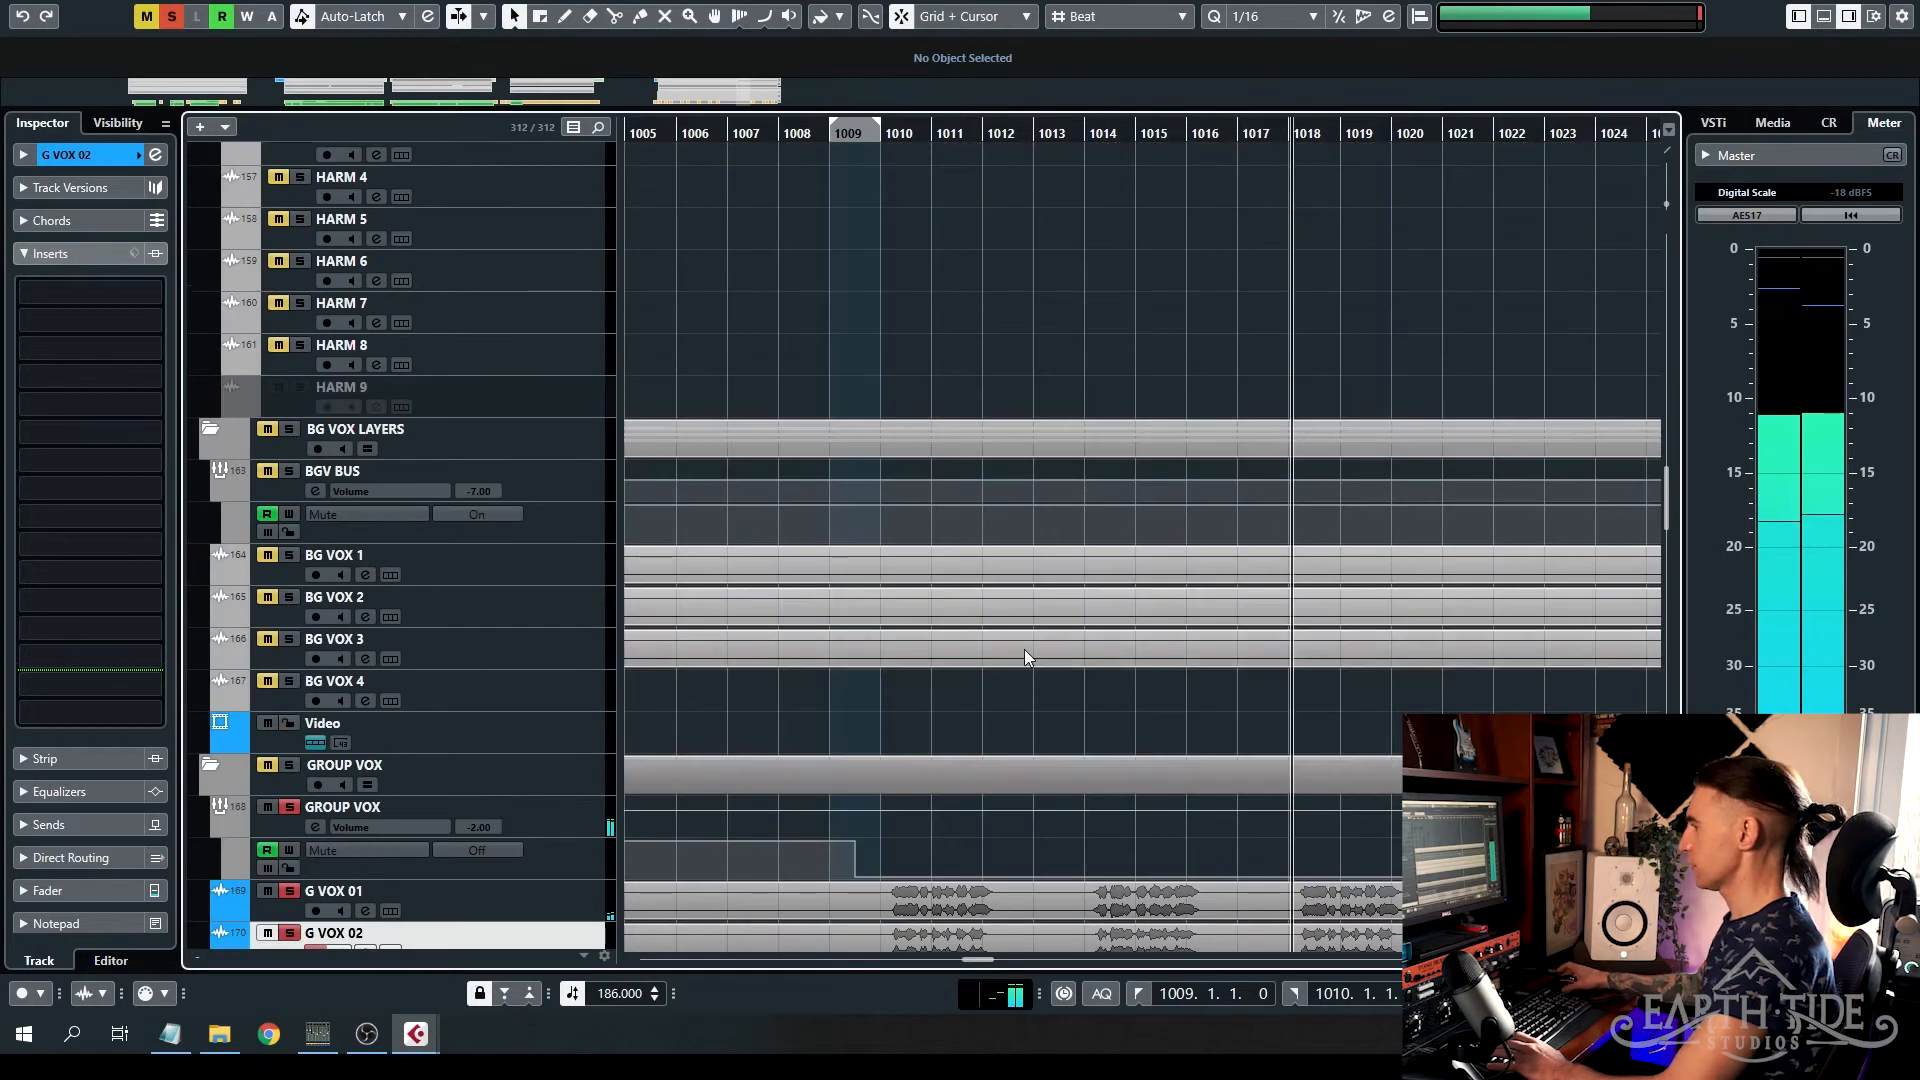
{"action": "scroll", "coordinate": [332, 450], "scroll_direction": "down", "scroll_amount": 2}
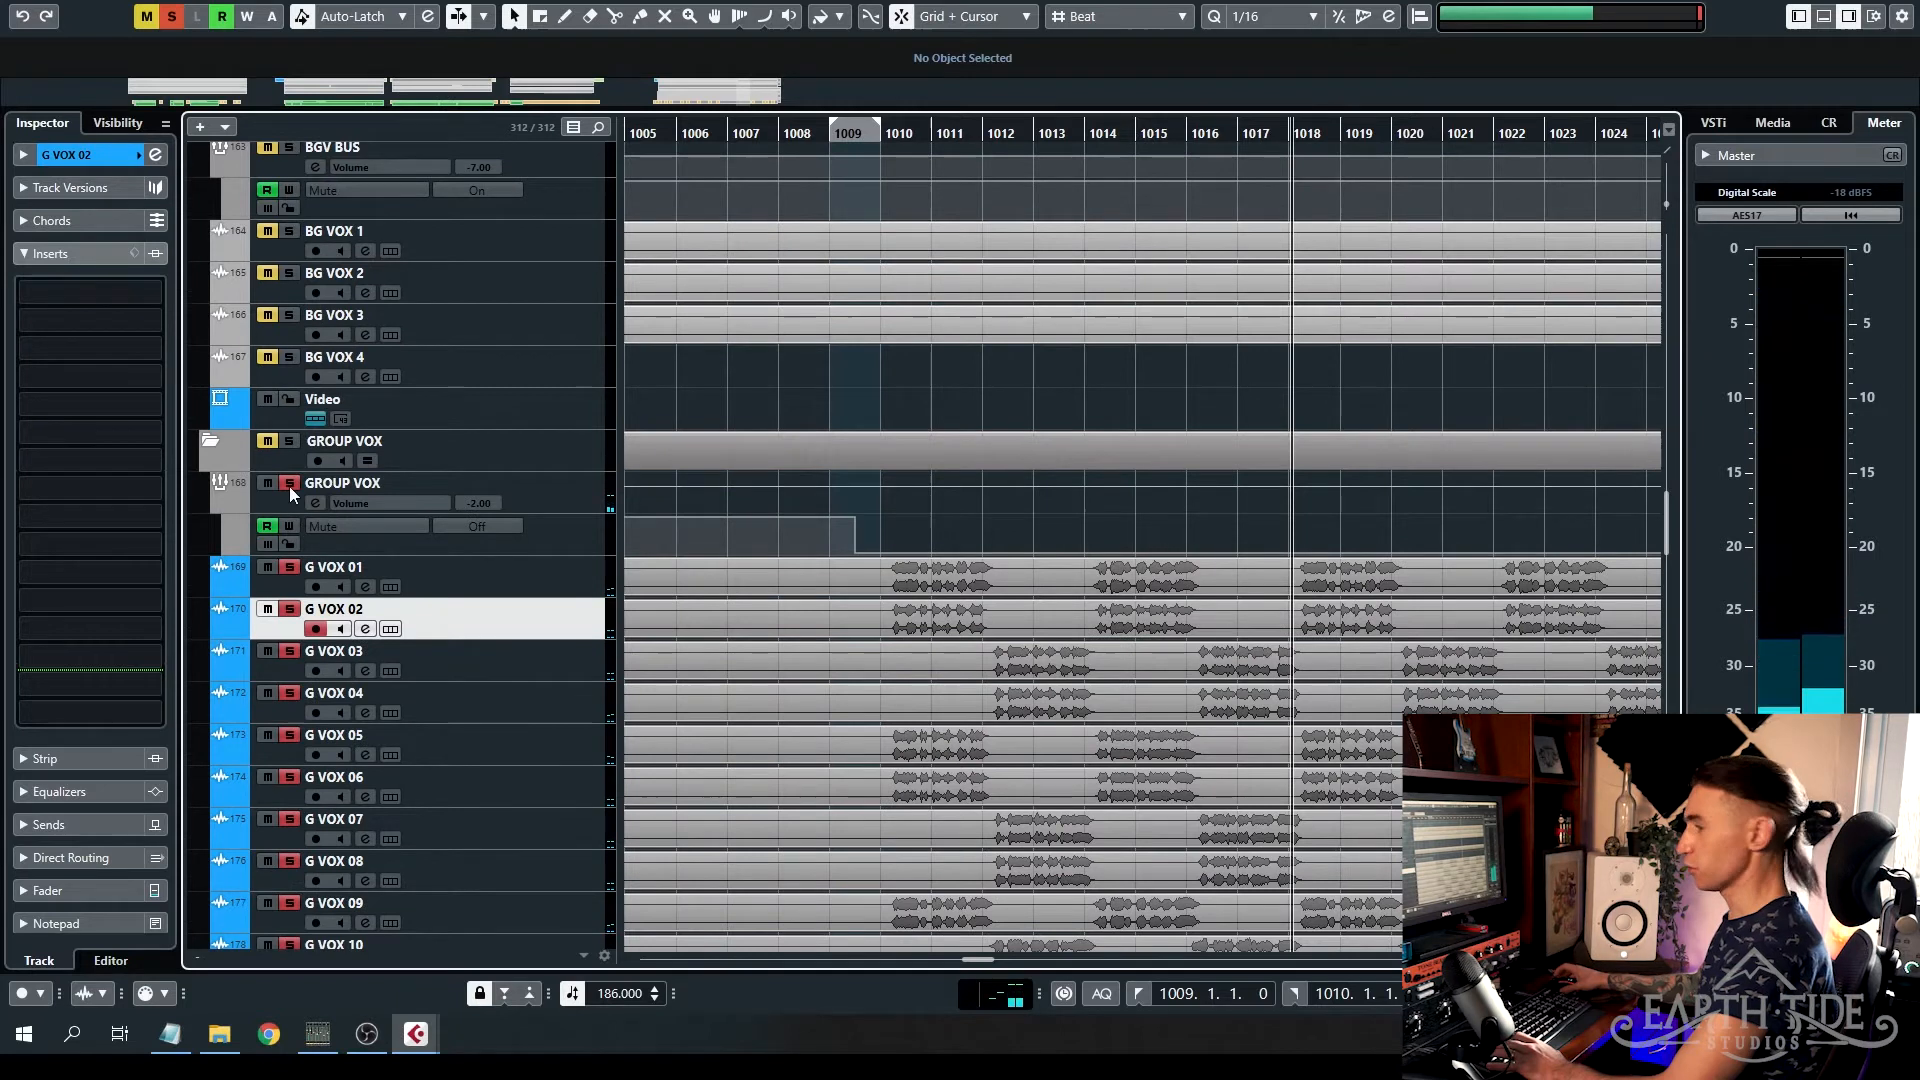
- Clear the solo on the GROUP VOX and CHANT BUS stacks and play back the full mix from bar 1010
{"action": "key", "text": "KP_0"}
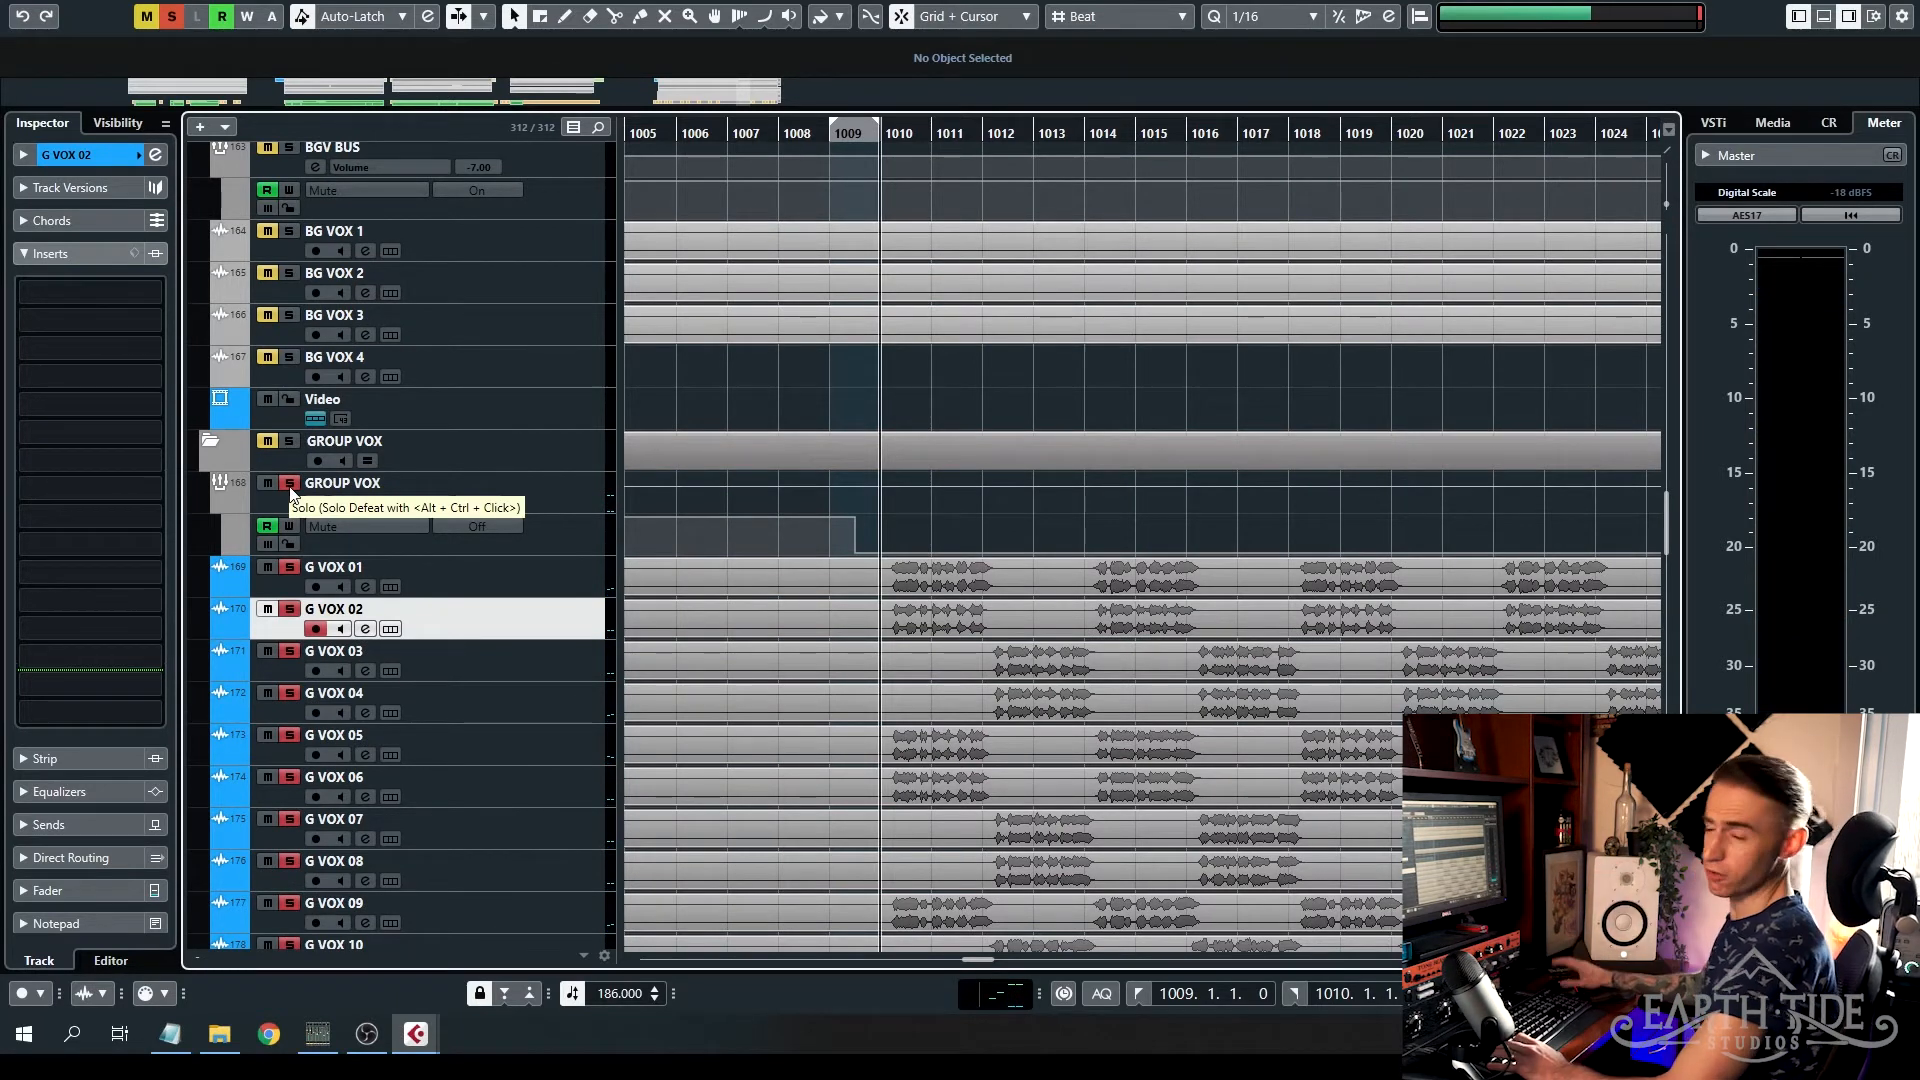
{"action": "left_click", "coordinate": [291, 487]}
{"action": "key", "text": "space"}
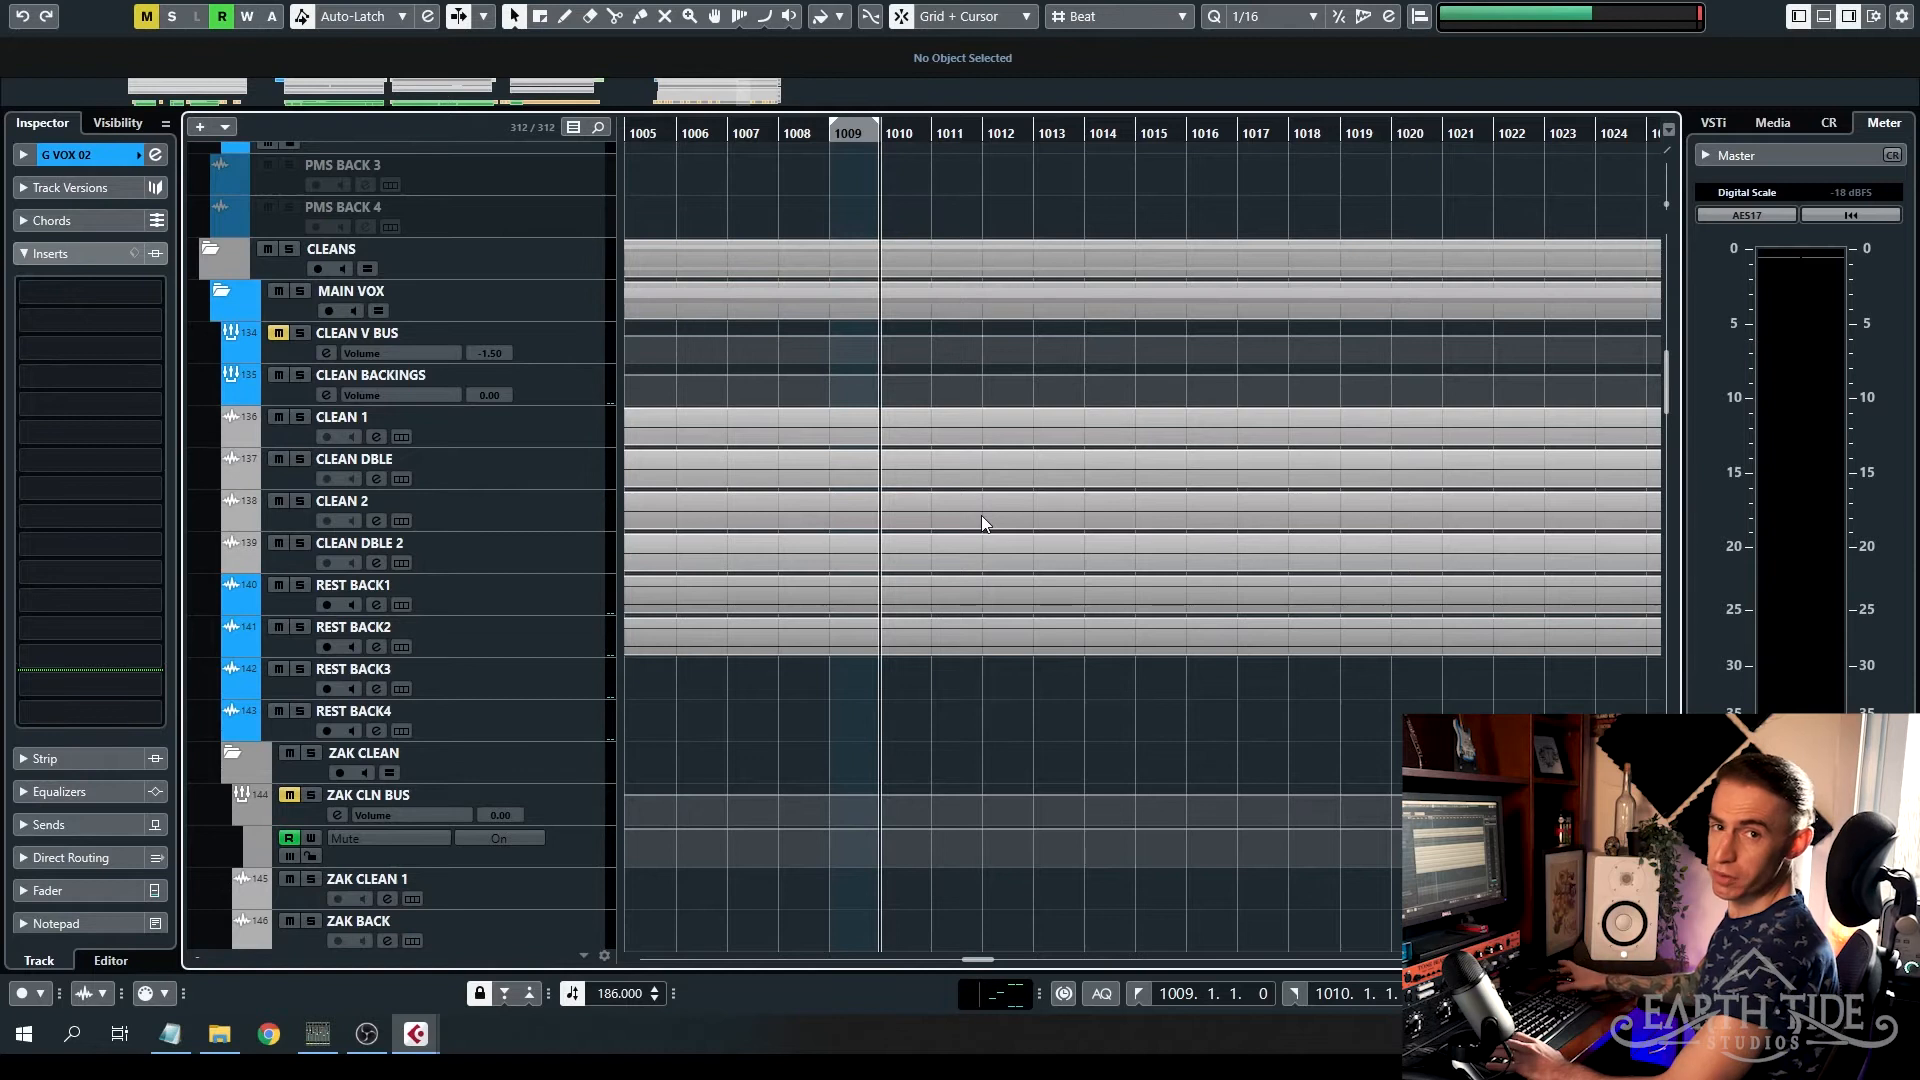
- Solo the PMS BACK 1 and PMS BACK 2 tracks with the GROUP VOX and CHANT BUS stacks, and play them back together
{"action": "scroll", "coordinate": [916, 634], "scroll_direction": "up", "scroll_amount": 5}
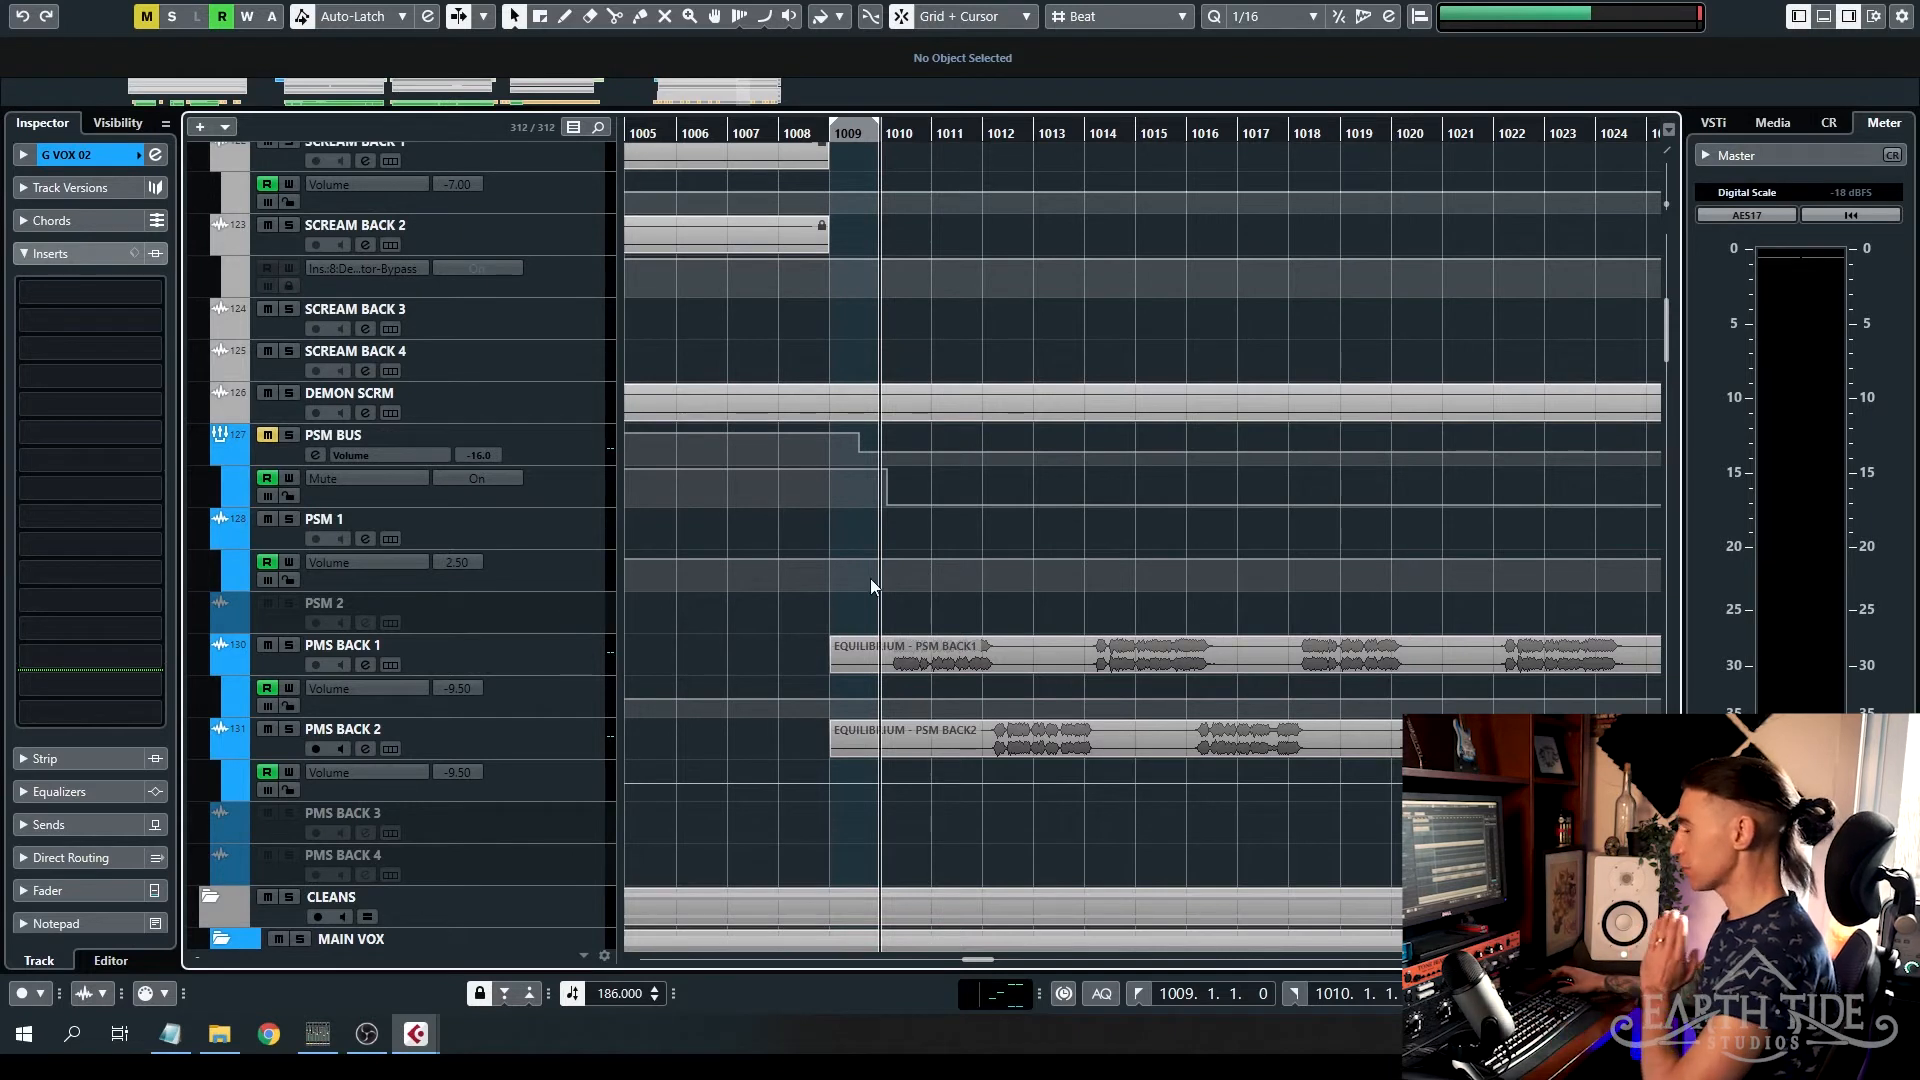
{"action": "scroll", "coordinate": [870, 578], "scroll_direction": "down", "scroll_amount": 8}
{"action": "scroll", "coordinate": [867, 582], "scroll_direction": "up", "scroll_amount": 5}
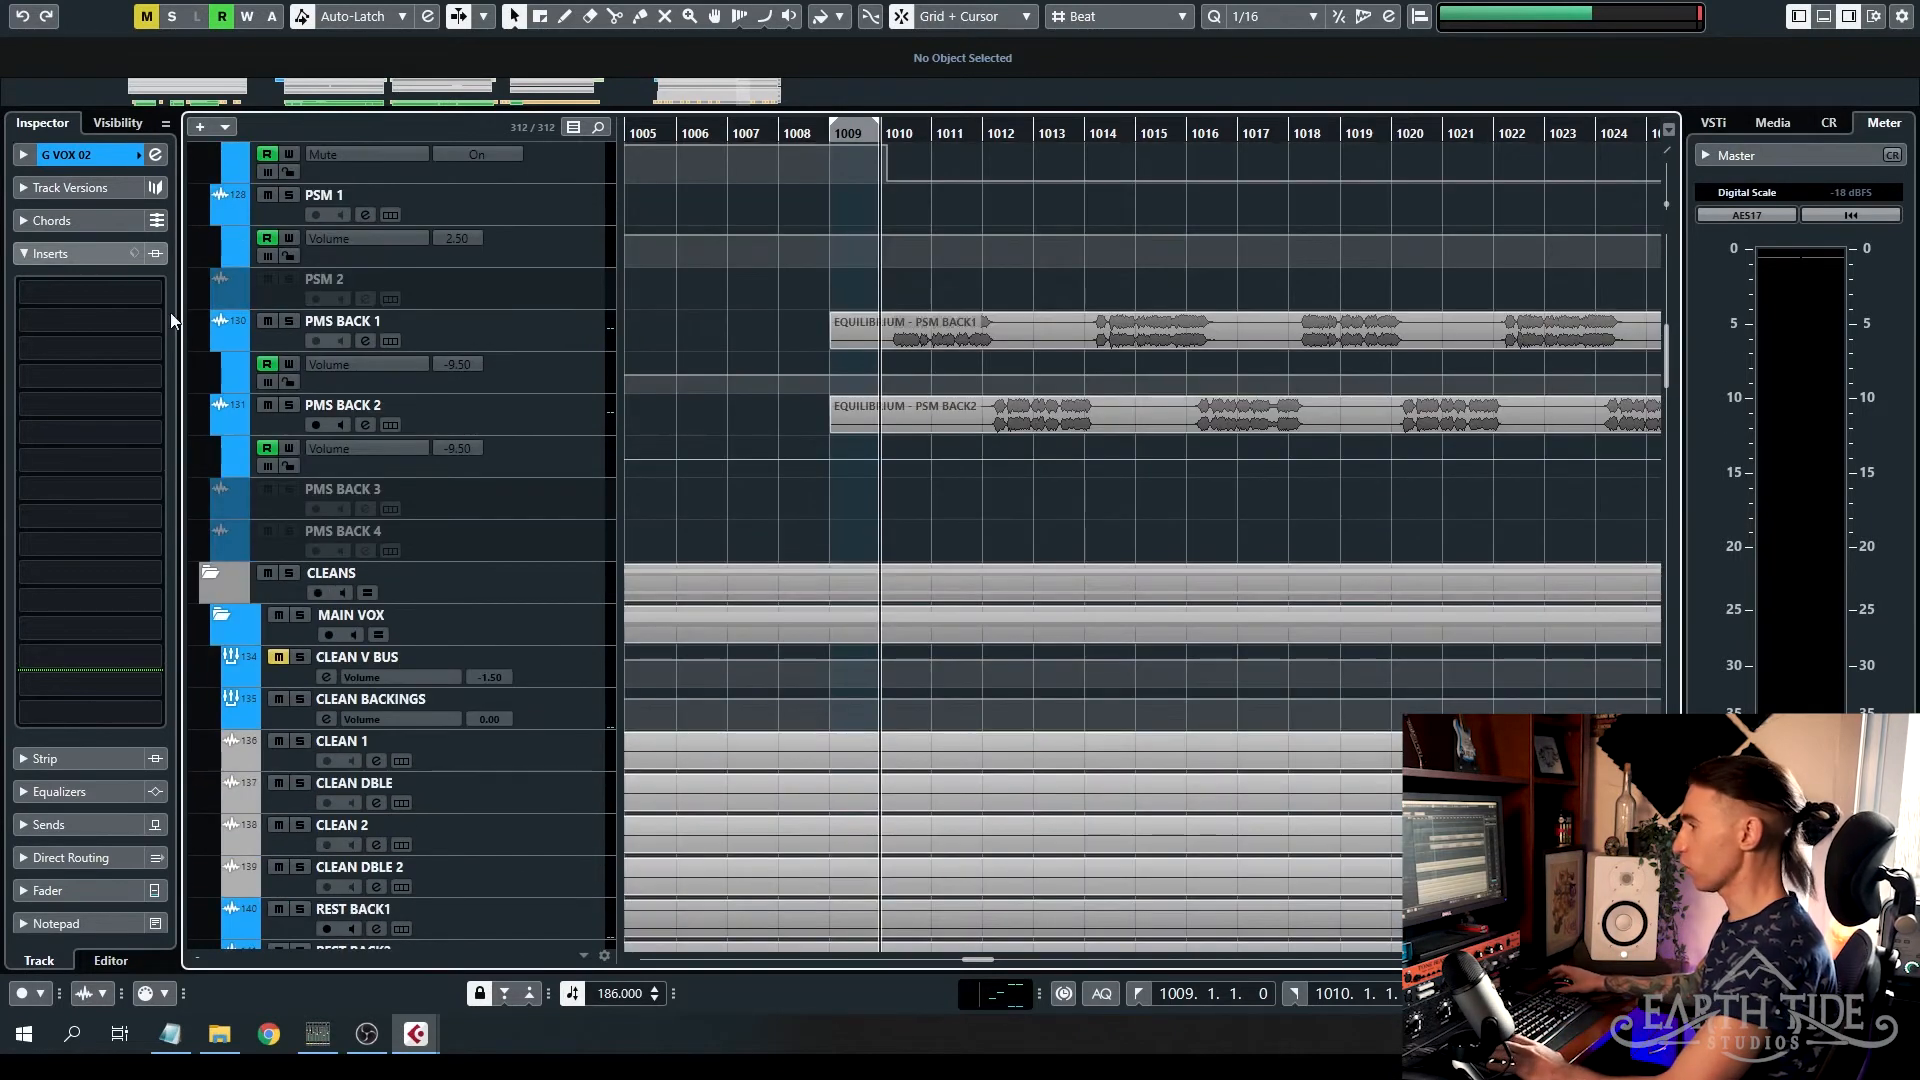
{"action": "scroll", "coordinate": [949, 498], "scroll_direction": "down", "scroll_amount": 15}
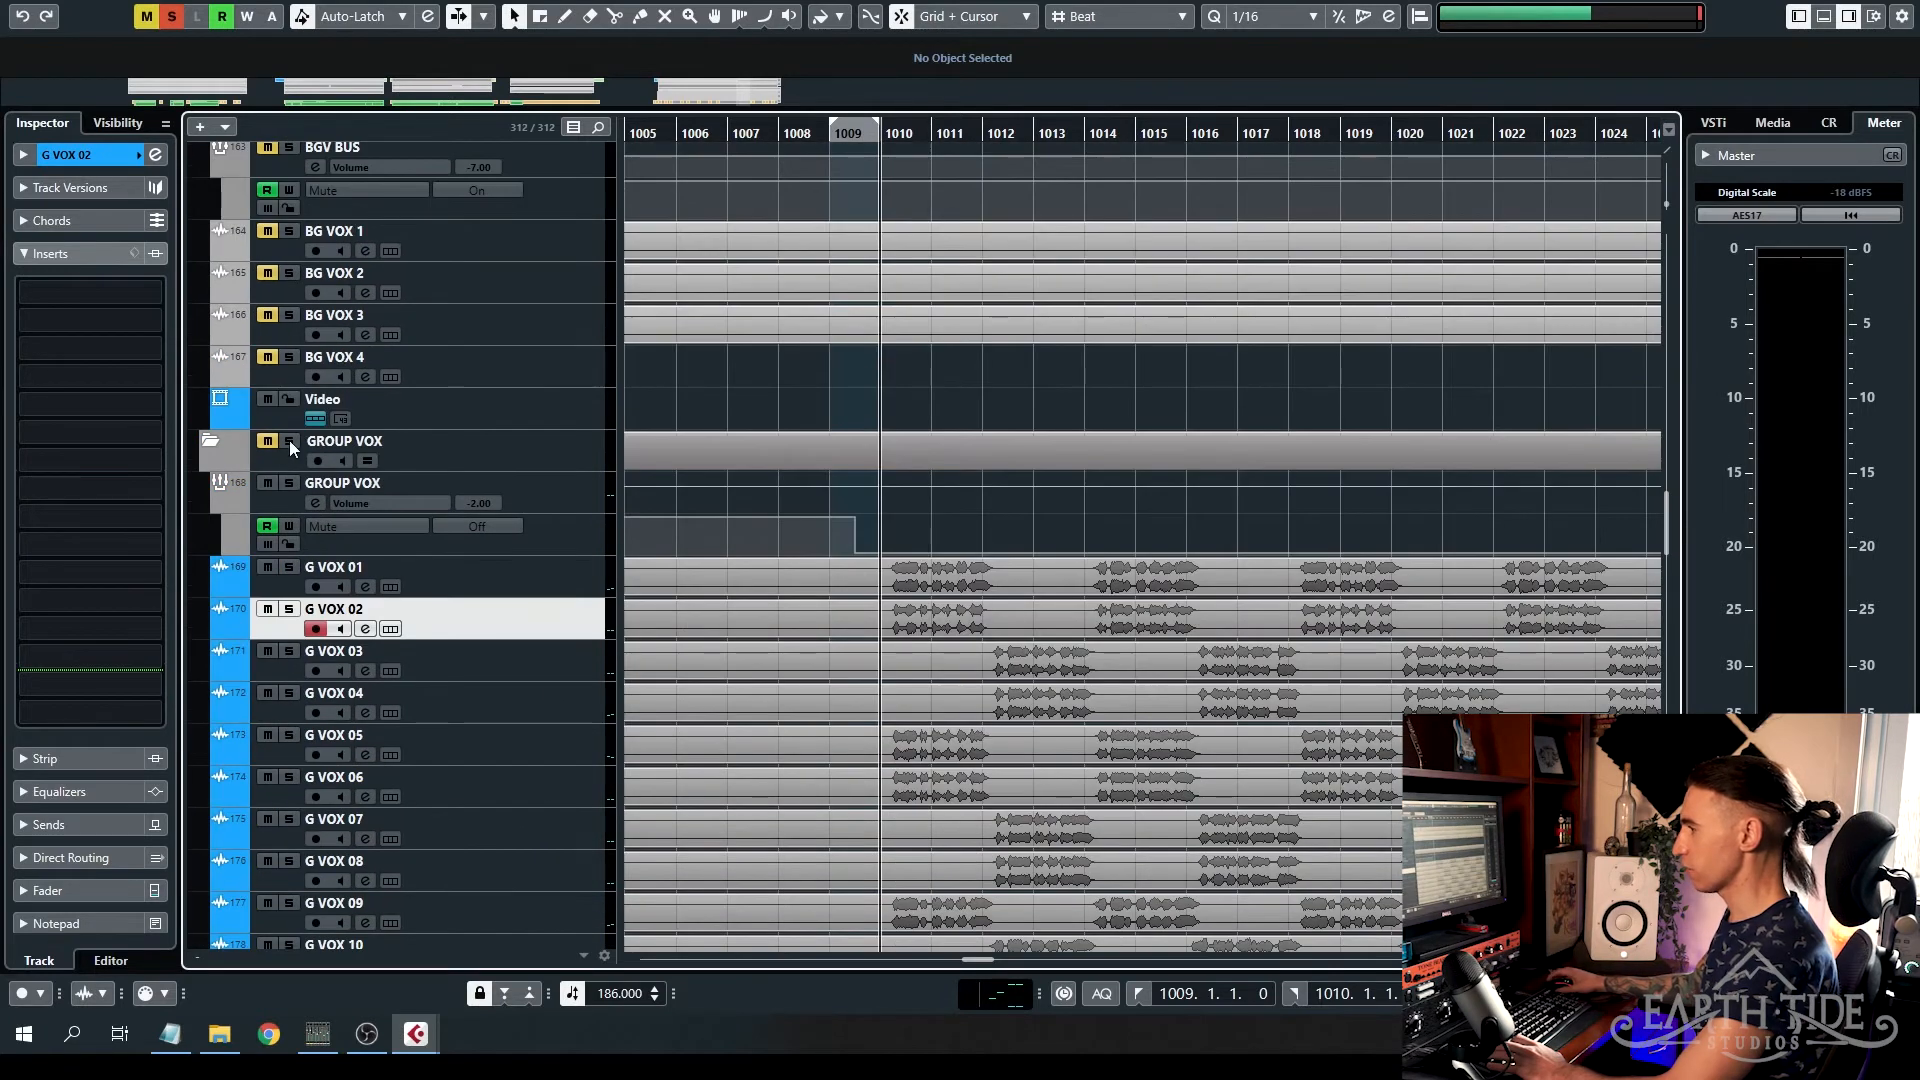
{"action": "left_click", "coordinate": [290, 443]}
{"action": "scroll", "coordinate": [300, 425], "scroll_direction": "down", "scroll_amount": 6}
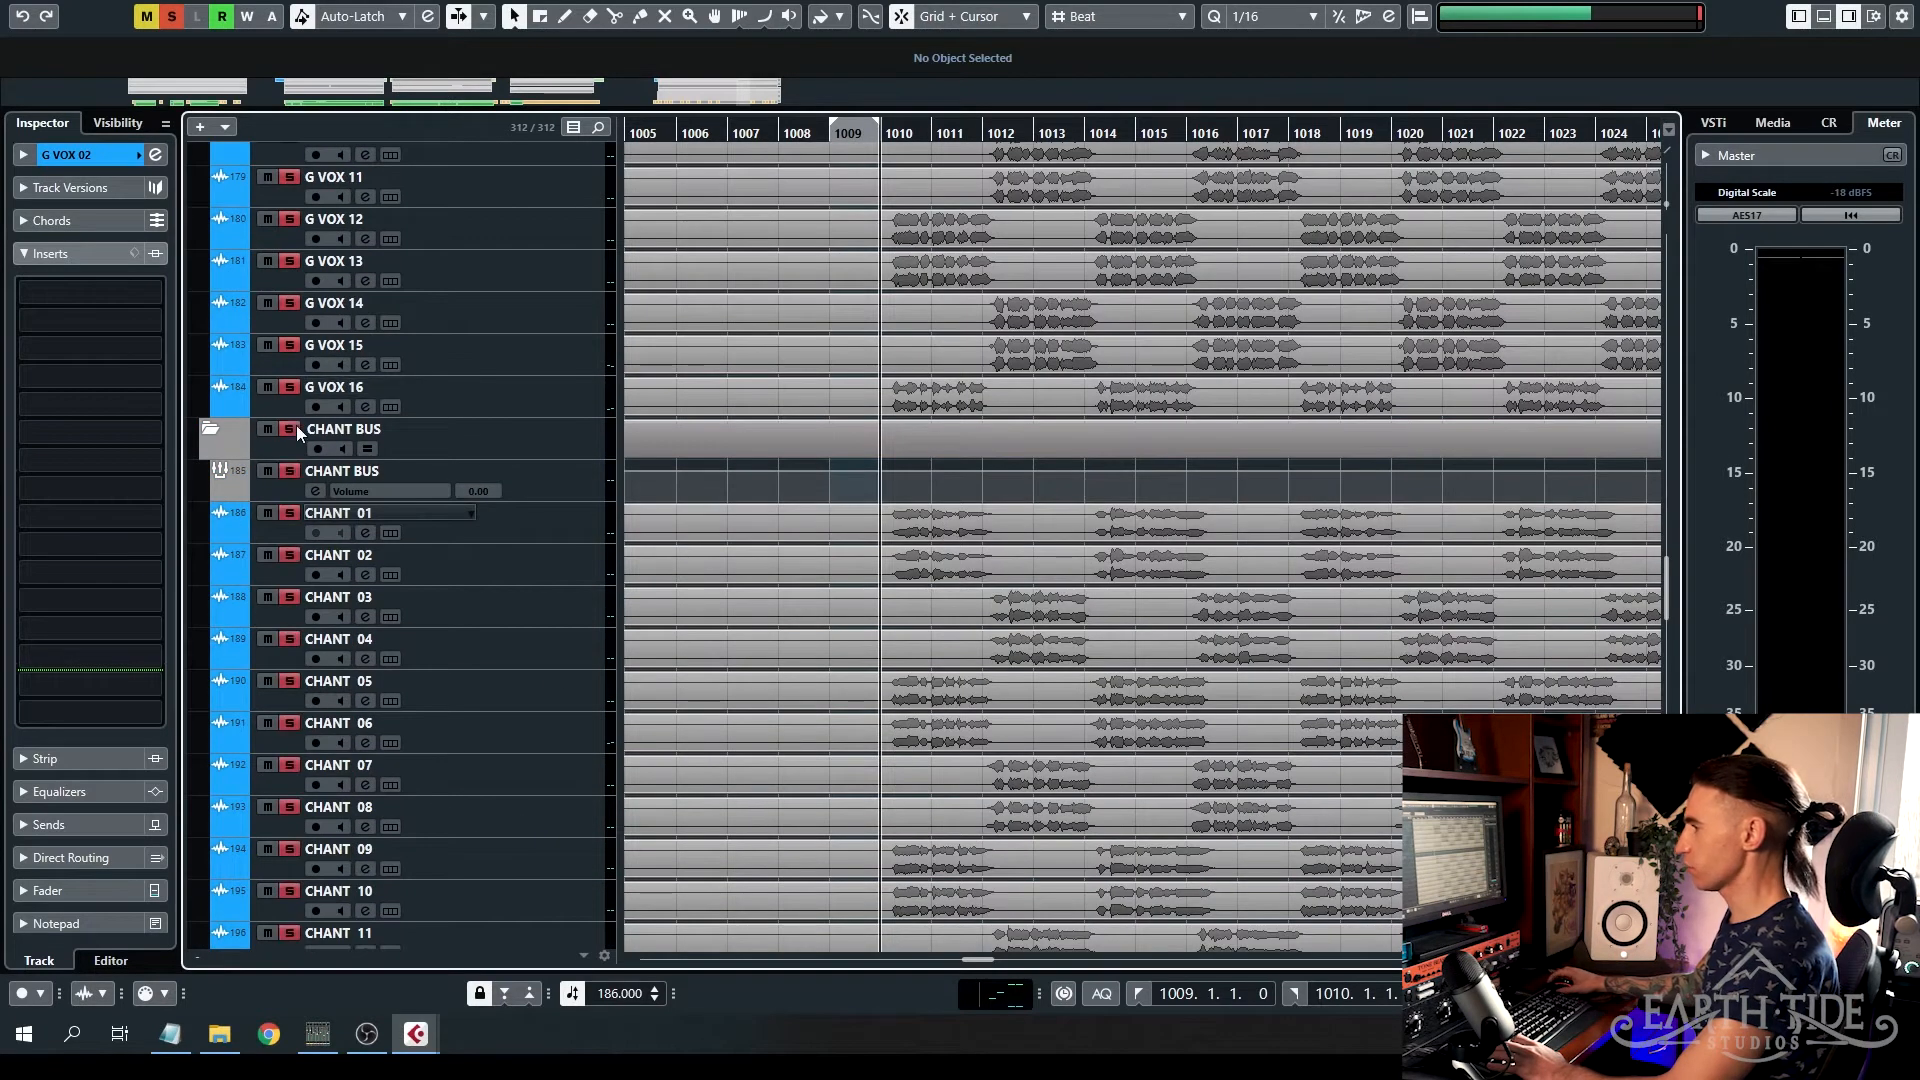
{"action": "scroll", "coordinate": [1303, 524], "scroll_direction": "up", "scroll_amount": 4}
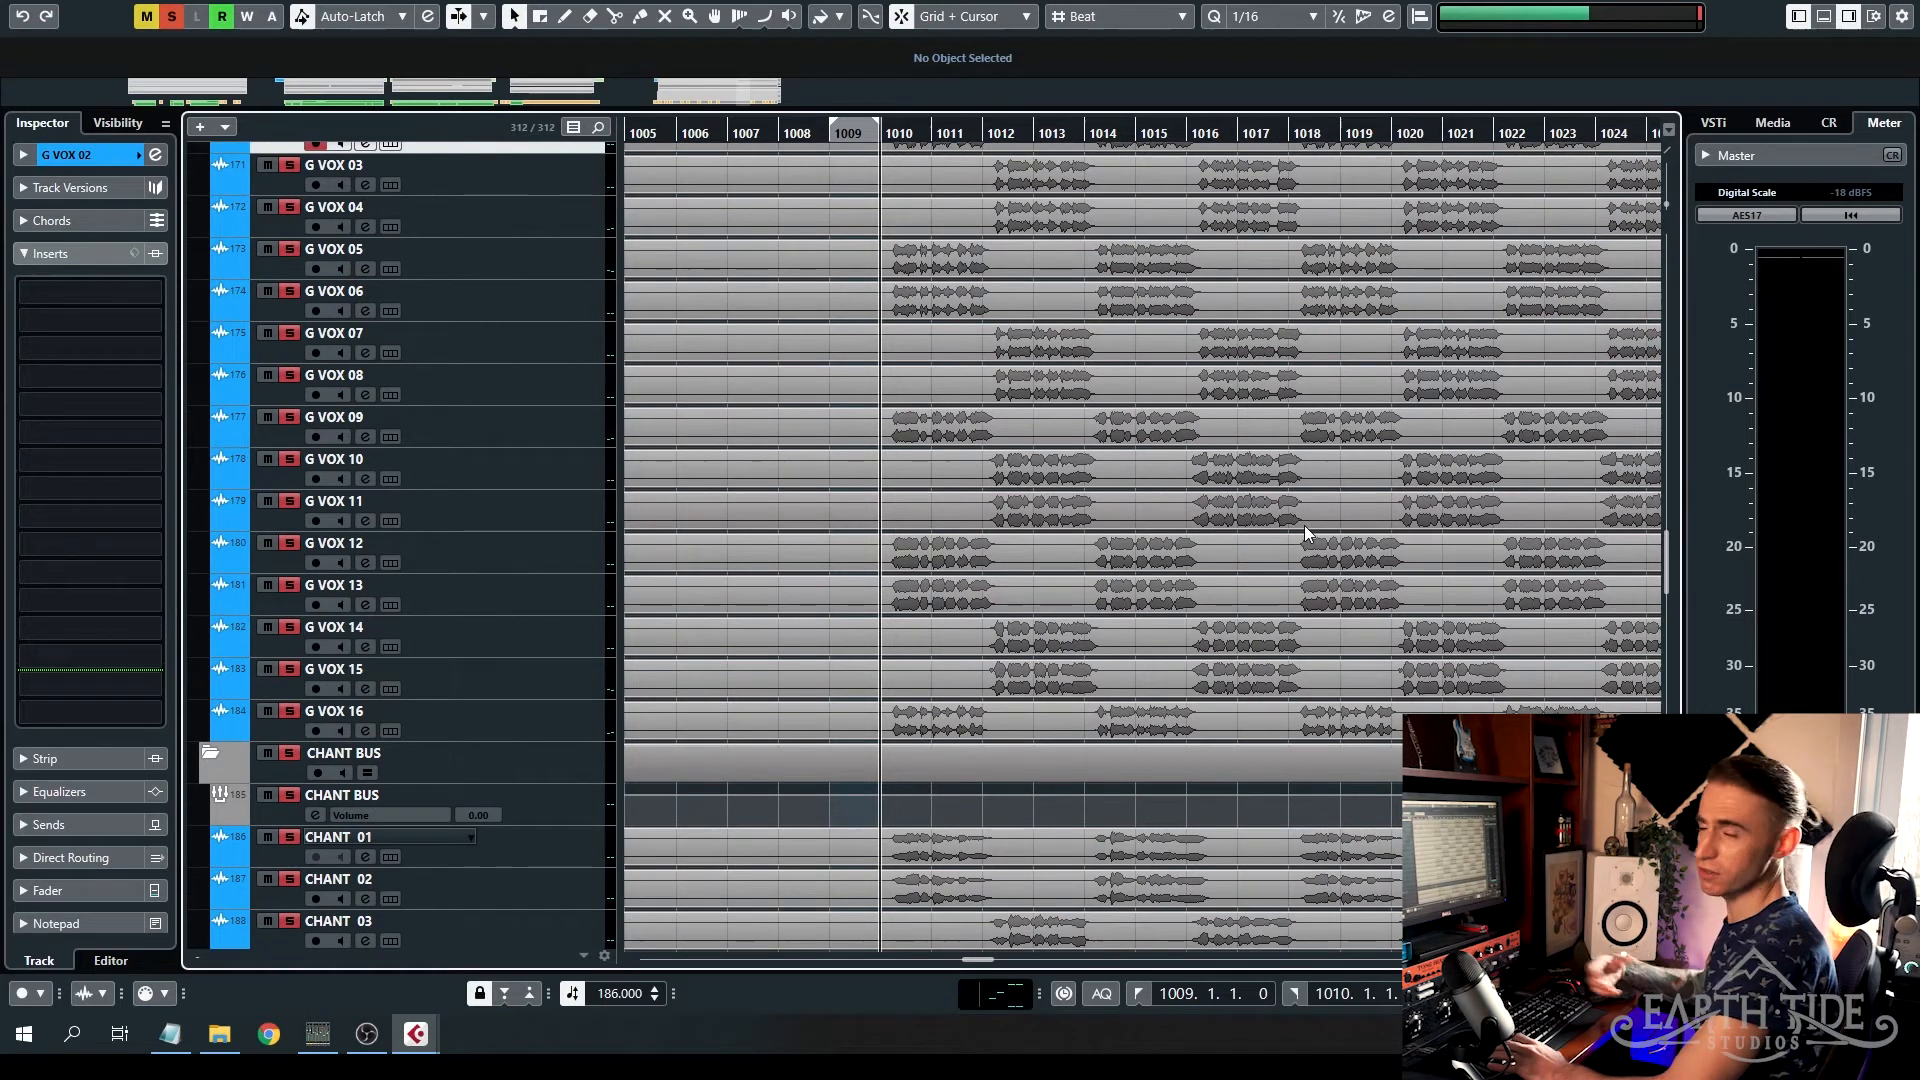
{"action": "key", "text": "space"}
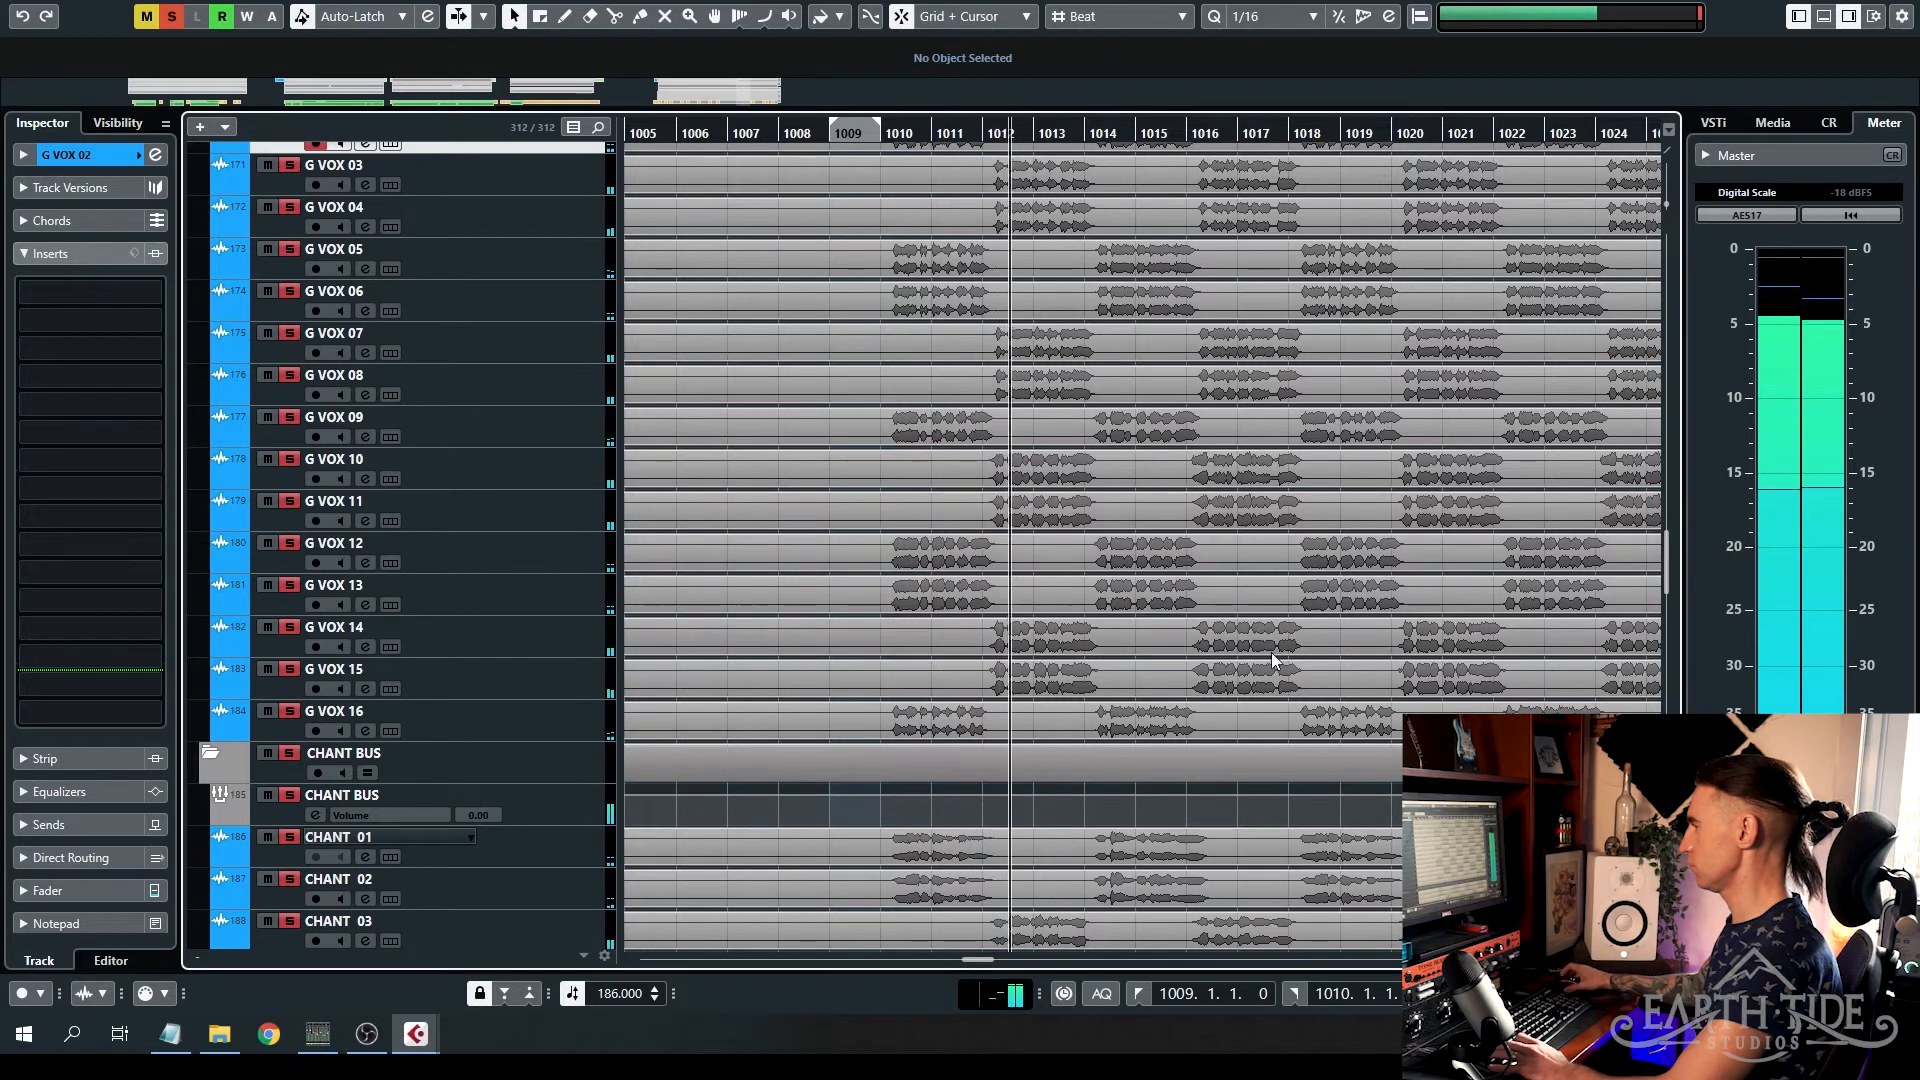
- Select the PMS BACK 1 and PMS BACK 2 tracks and compare playback of the soloed vocal stack with and without them
{"action": "scroll", "coordinate": [1272, 654], "scroll_direction": "up", "scroll_amount": 12}
{"action": "scroll", "coordinate": [1276, 651], "scroll_direction": "up", "scroll_amount": 12}
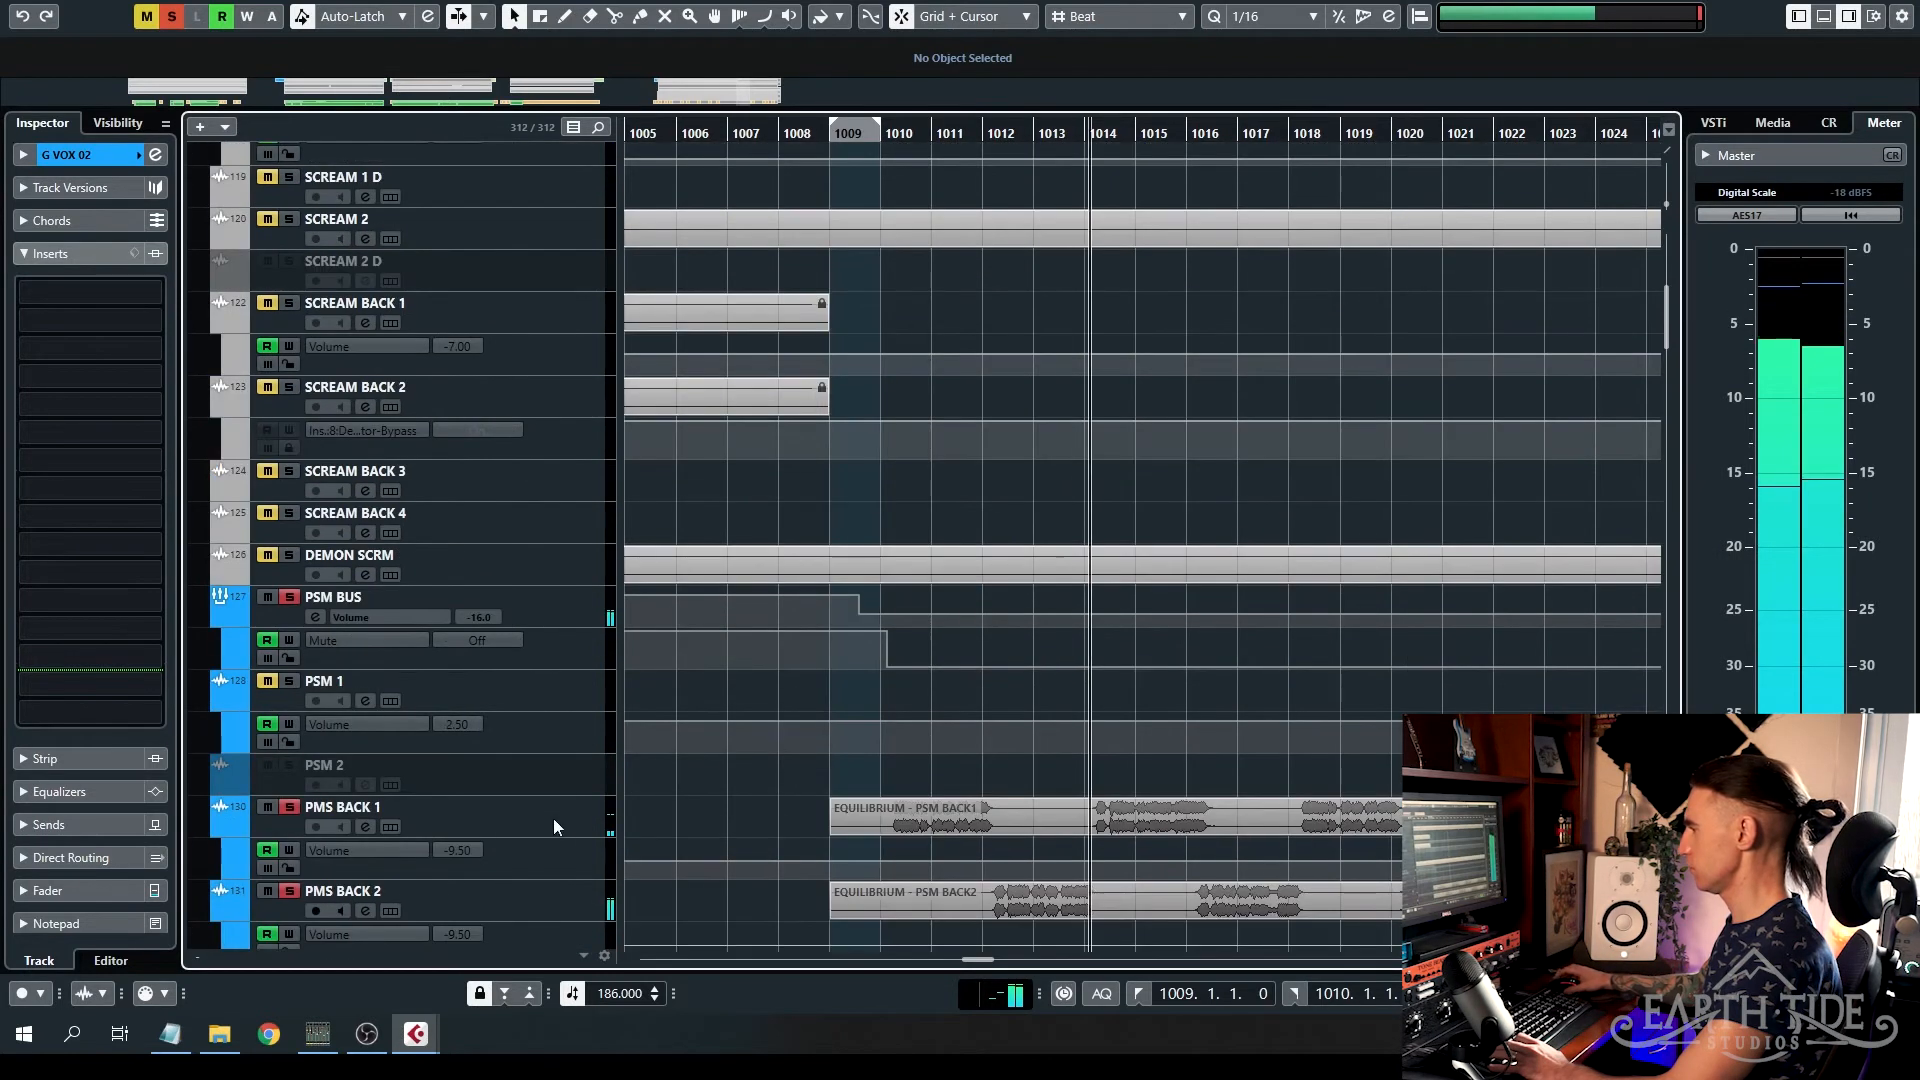
{"action": "left_click", "coordinate": [508, 820]}
{"action": "left_click", "coordinate": [510, 894], "text": "shift"}
{"action": "scroll", "coordinate": [890, 705], "scroll_direction": "left", "scroll_amount": 2}
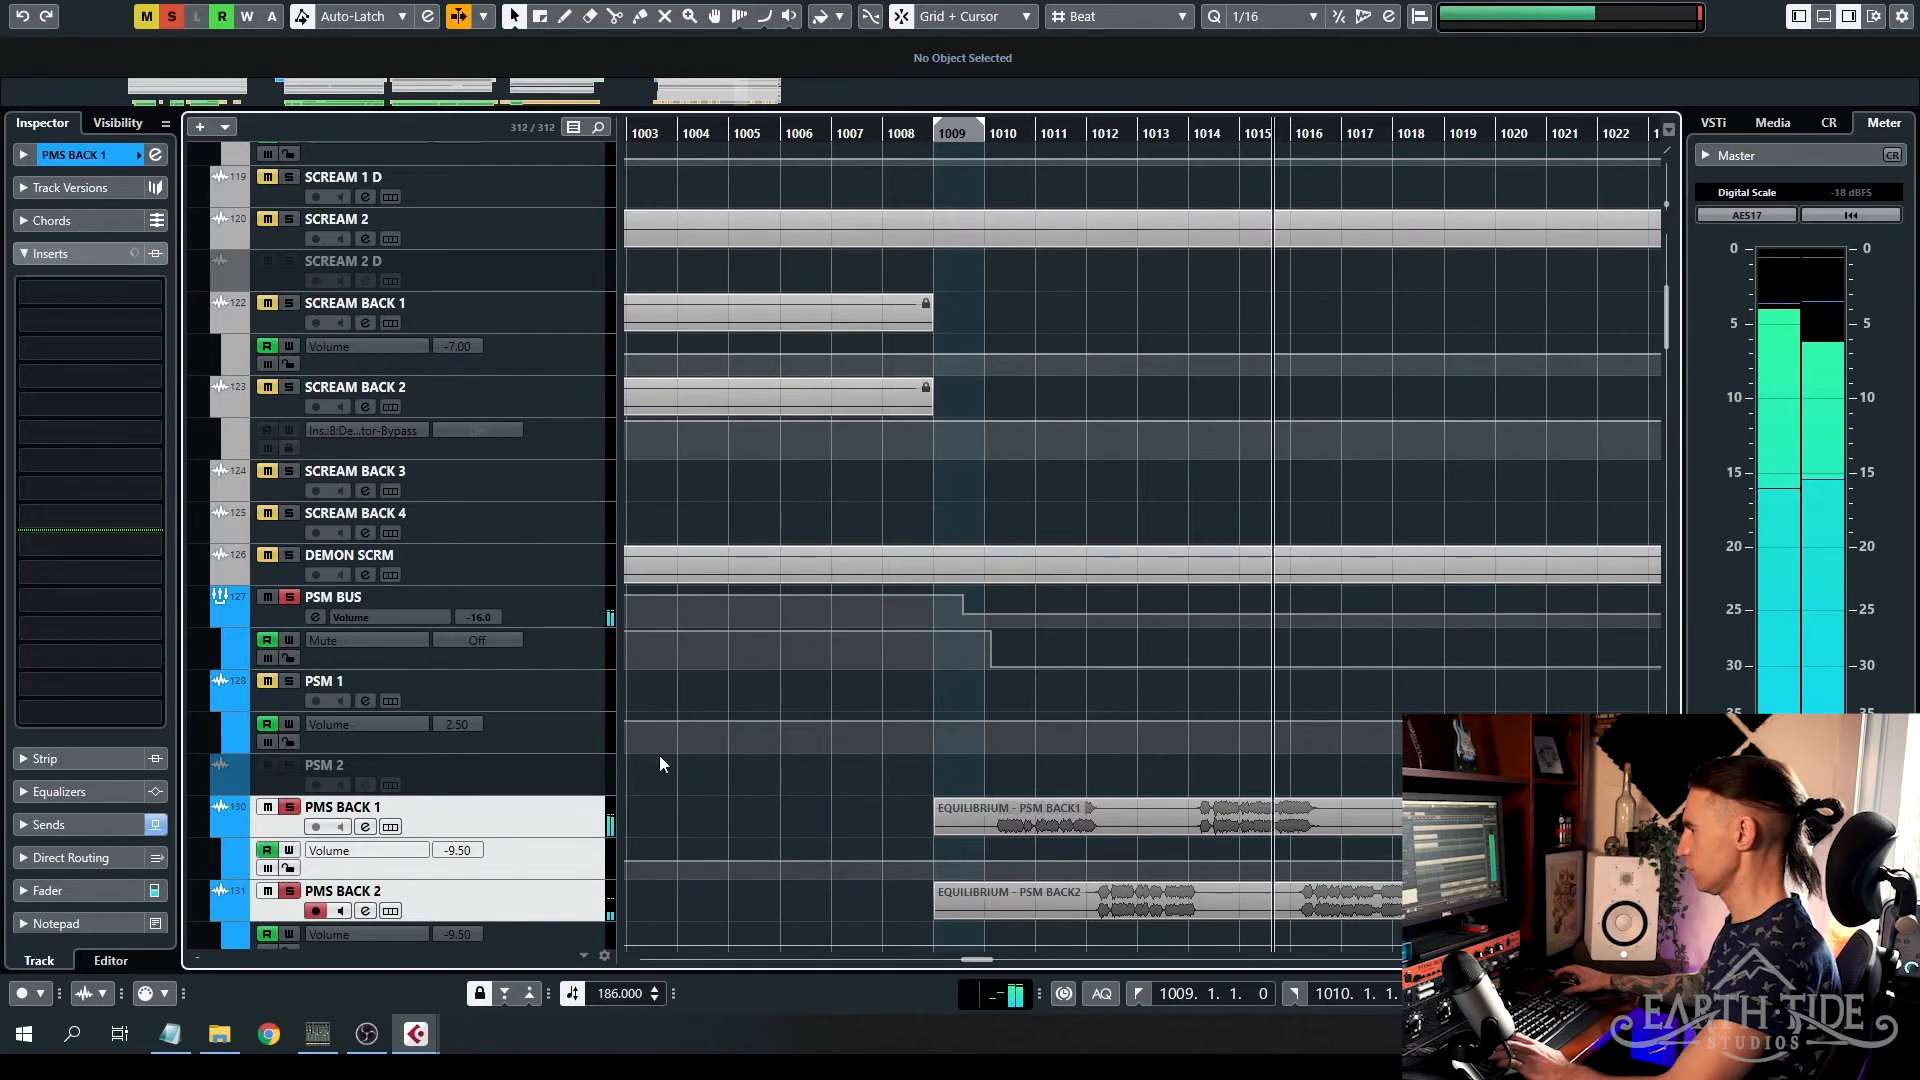
{"action": "scroll", "coordinate": [1154, 633], "scroll_direction": "down", "scroll_amount": 2}
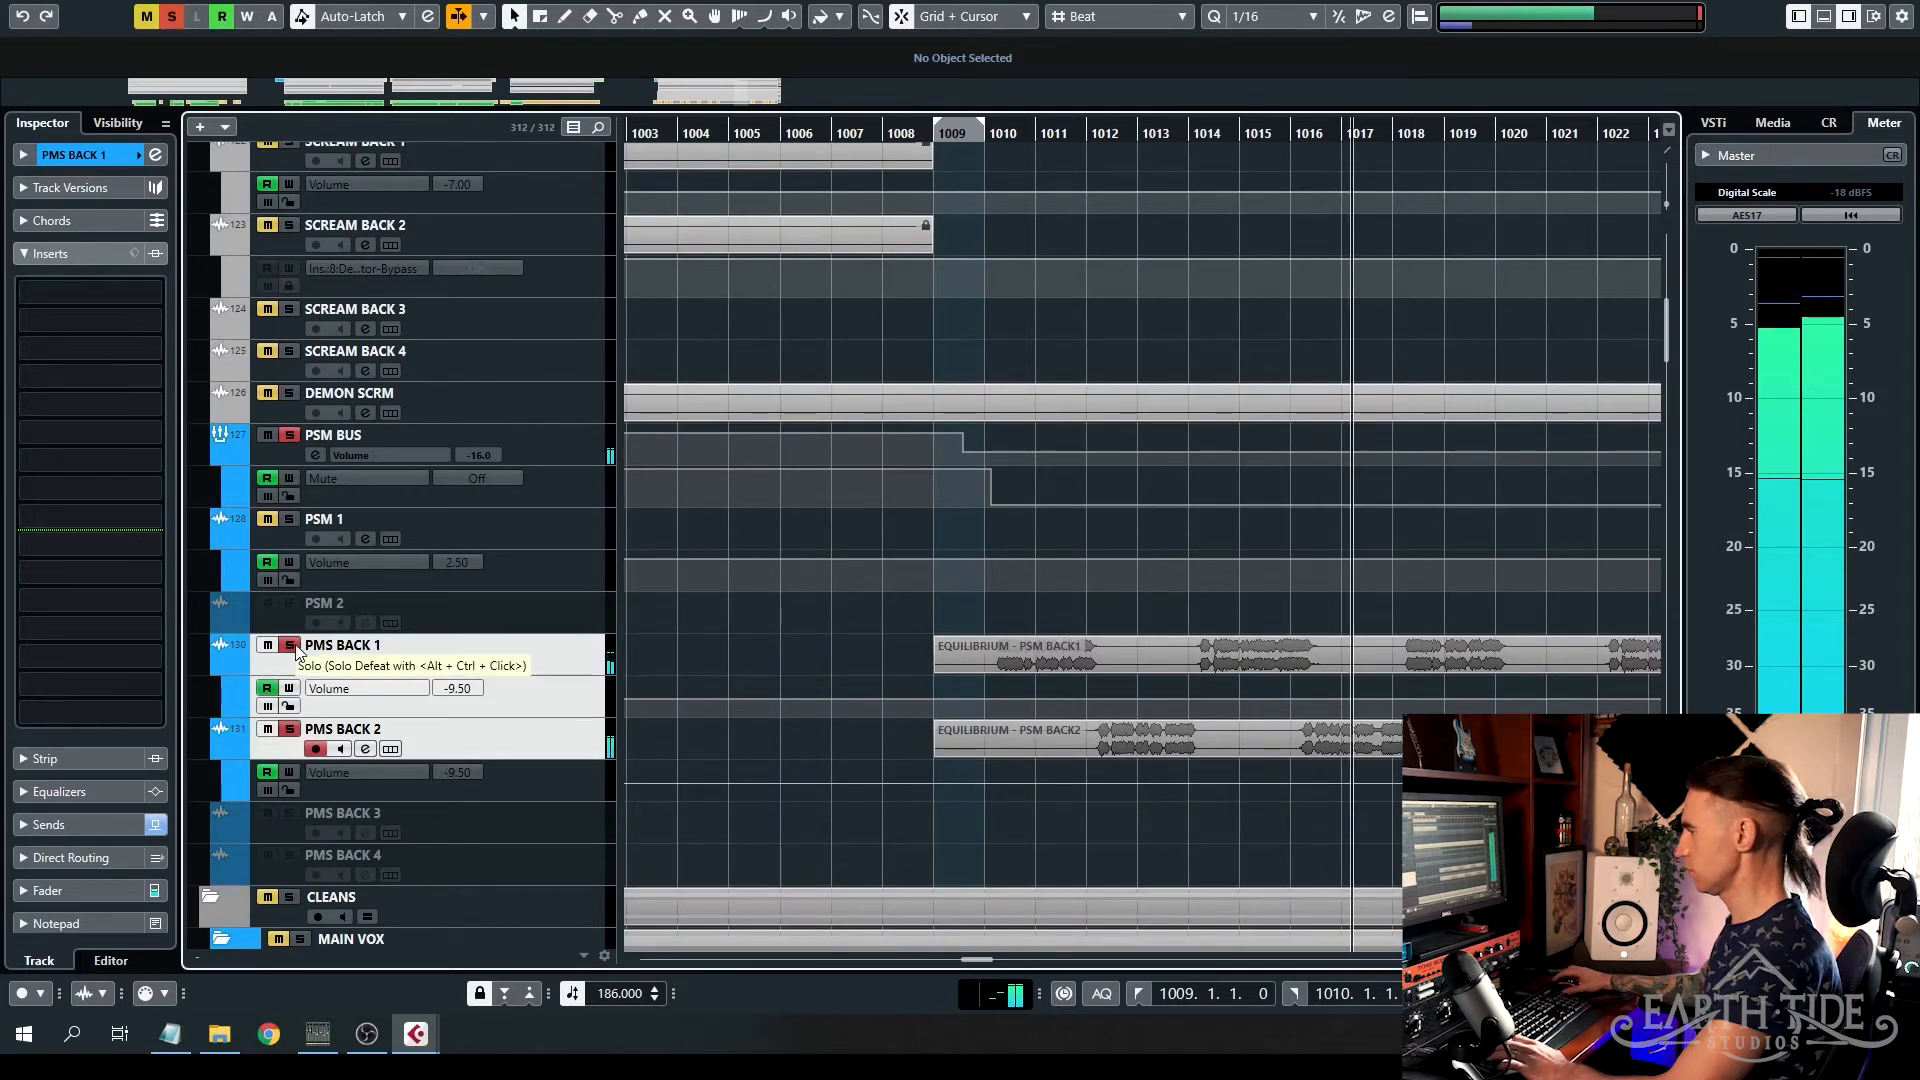
{"action": "key", "text": "space"}
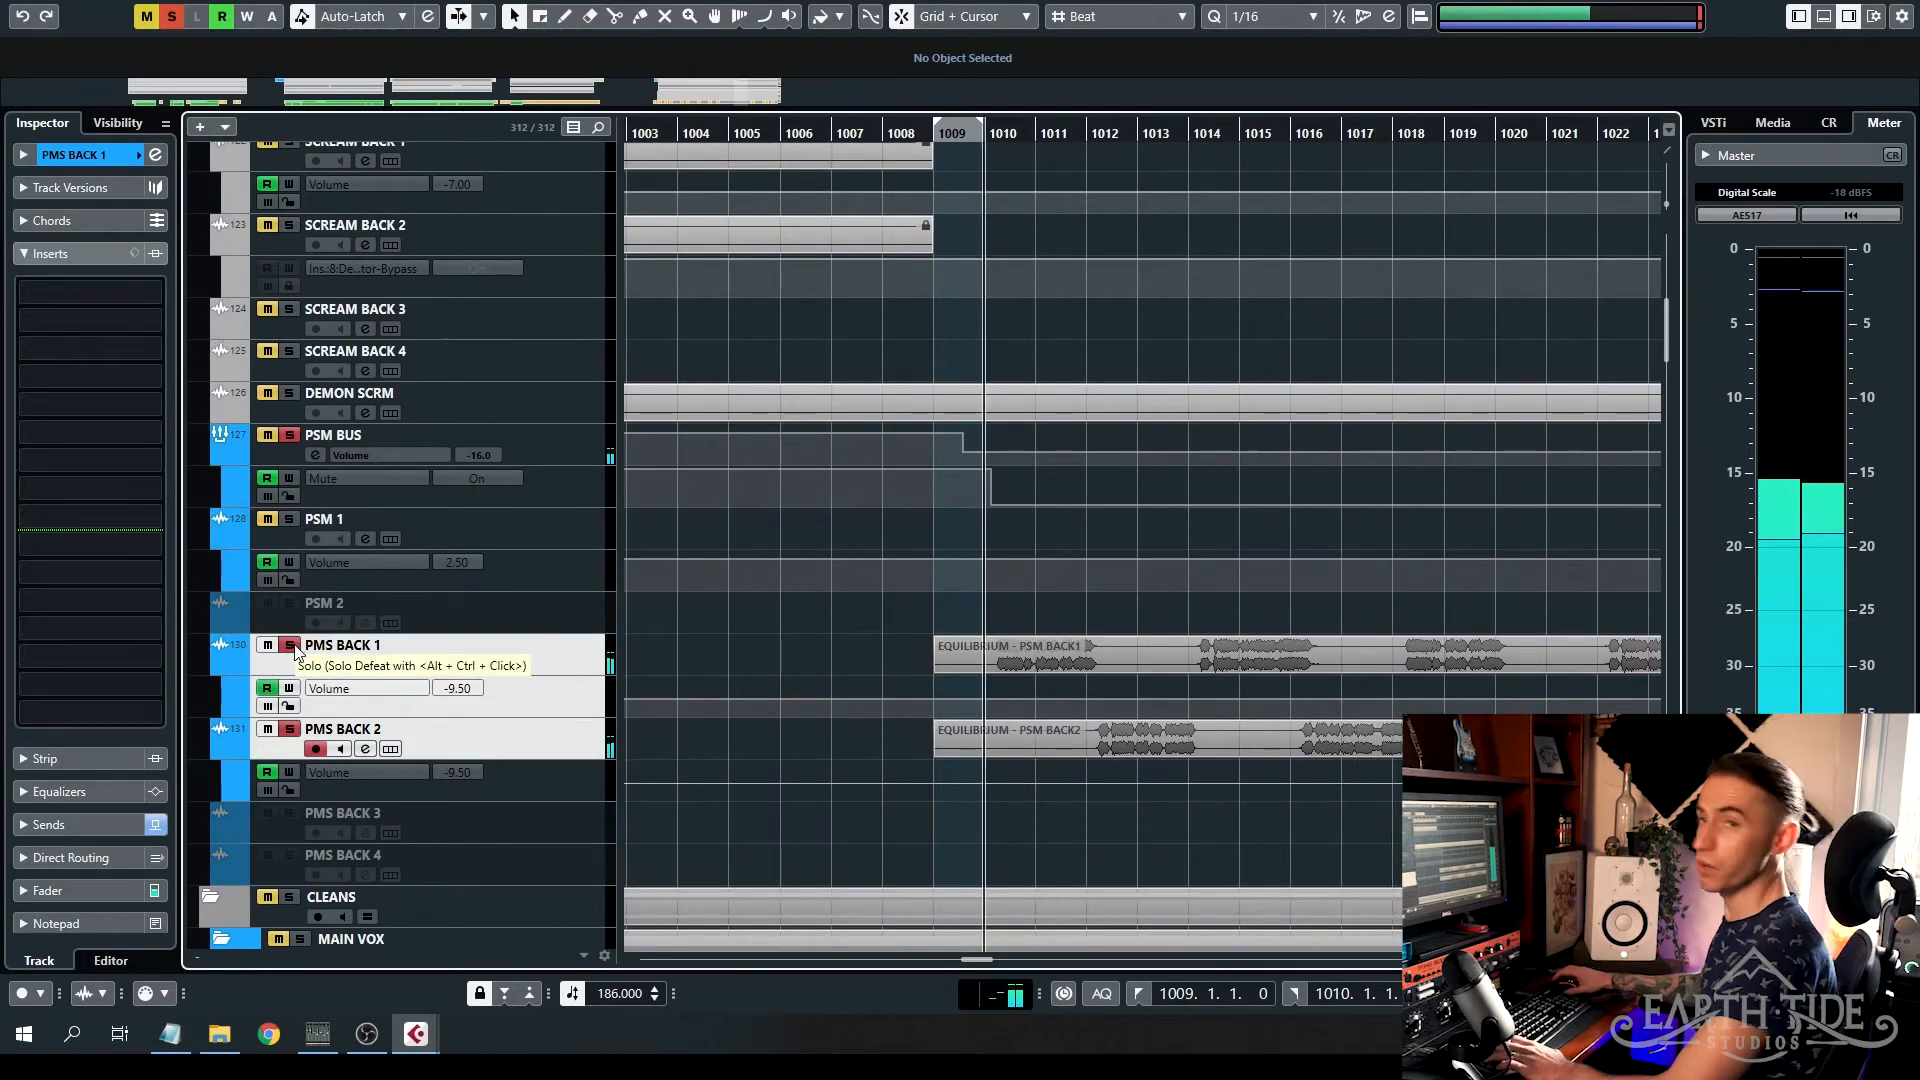
{"action": "left_click", "coordinate": [290, 645]}
{"action": "key", "text": "space"}
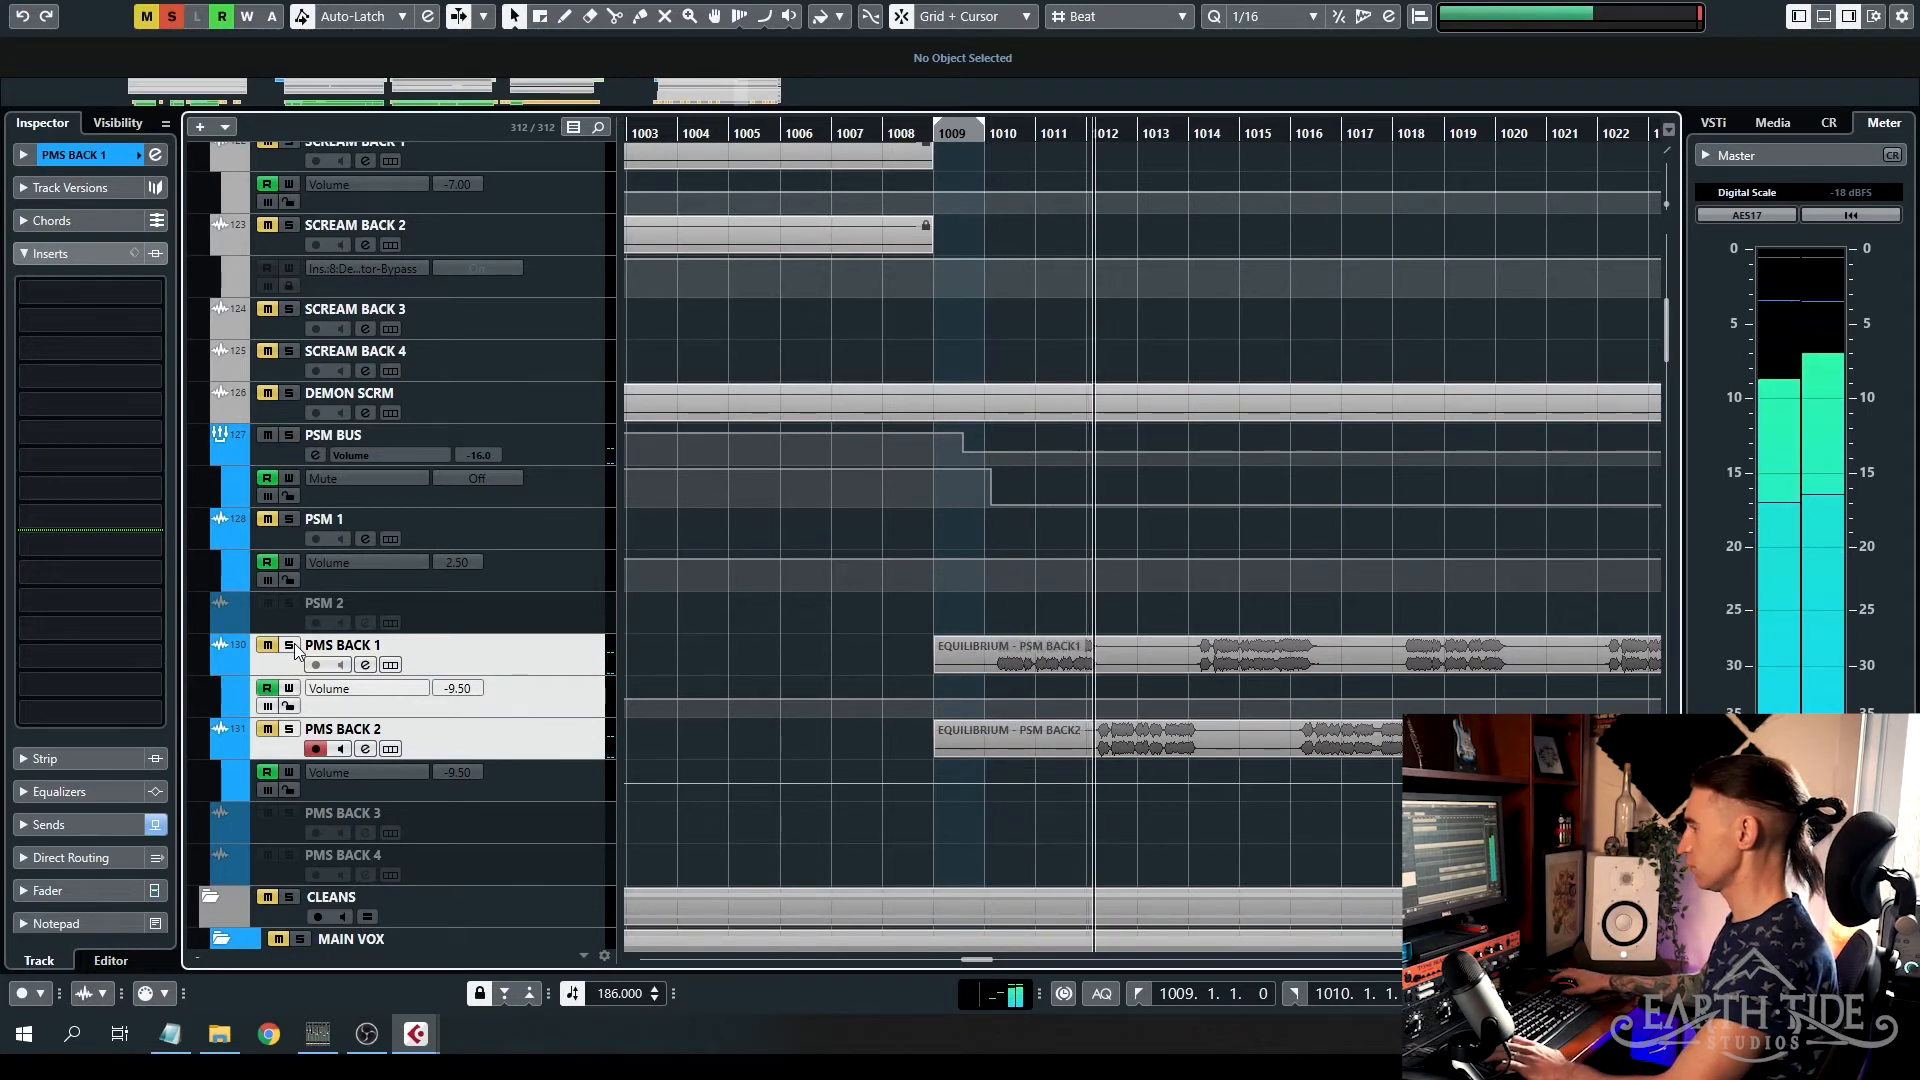
{"action": "left_click", "coordinate": [290, 646]}
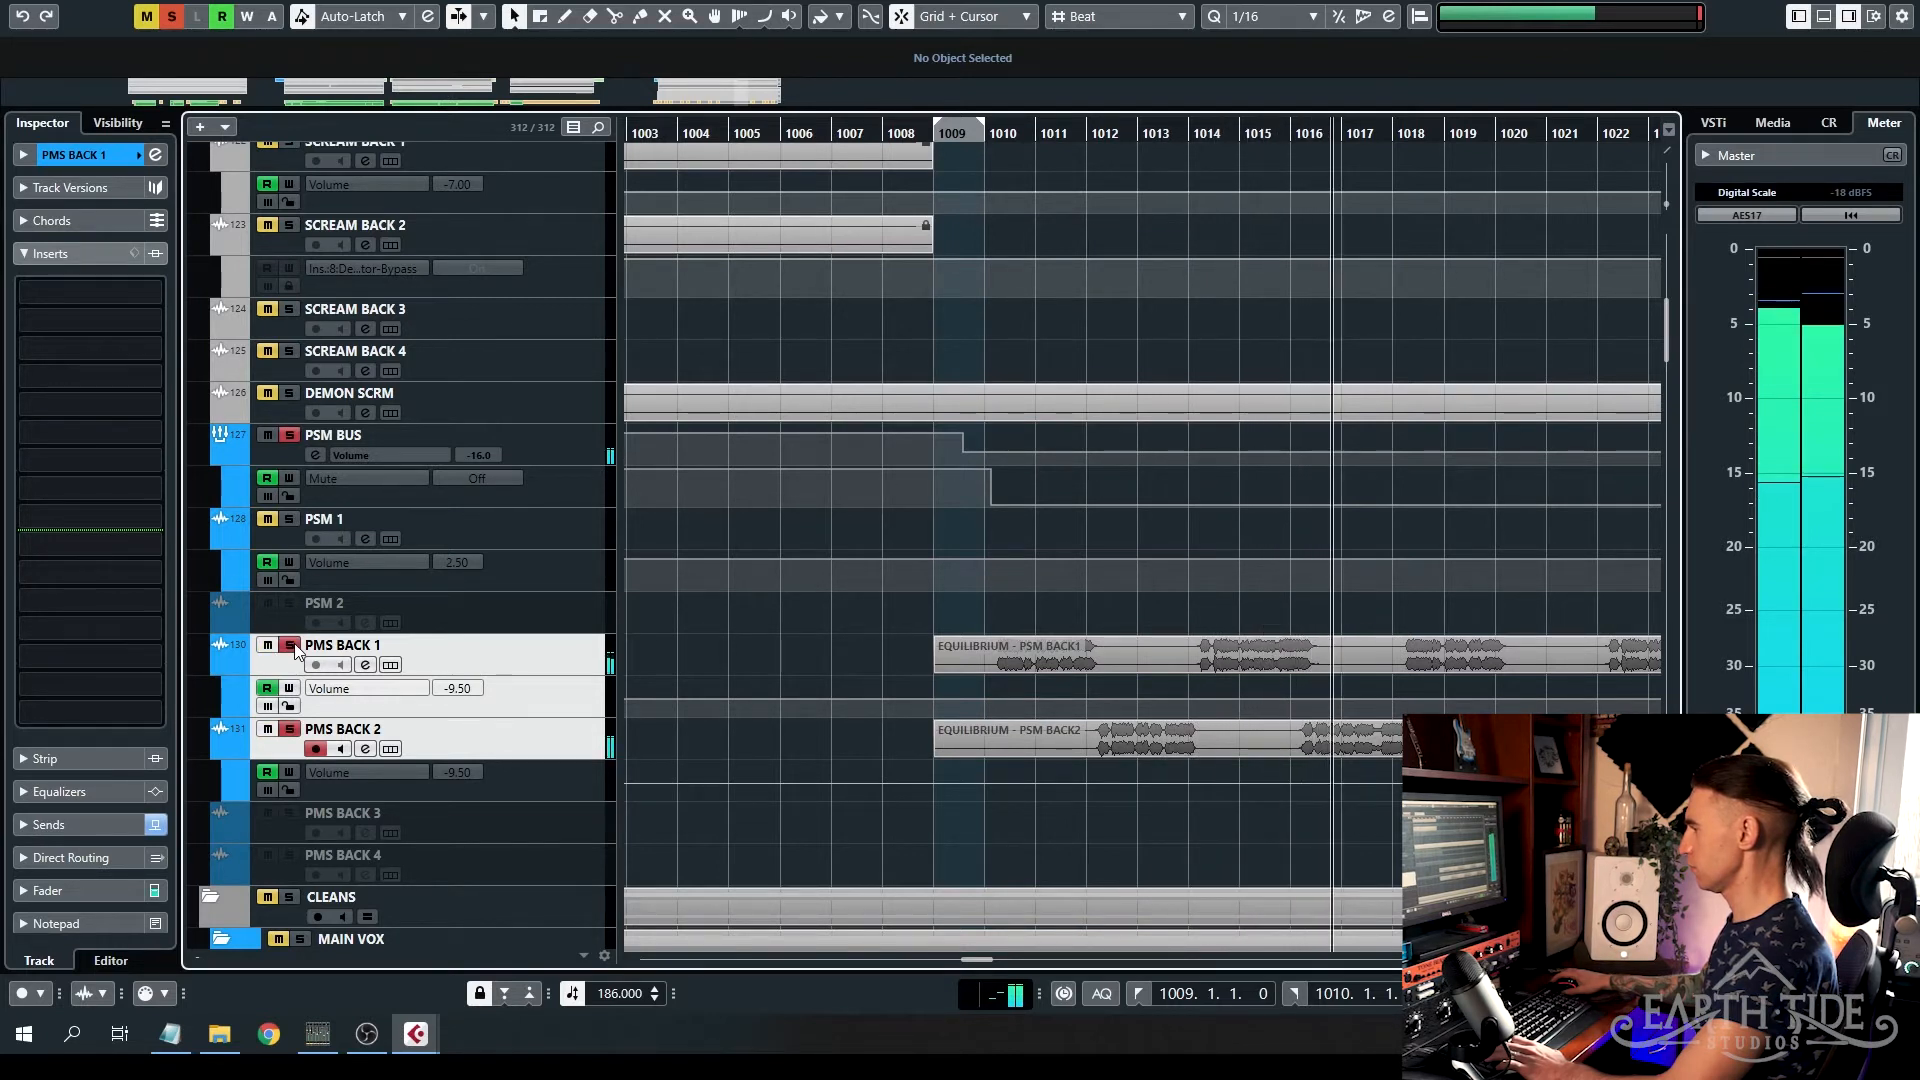
{"action": "key", "text": "space"}
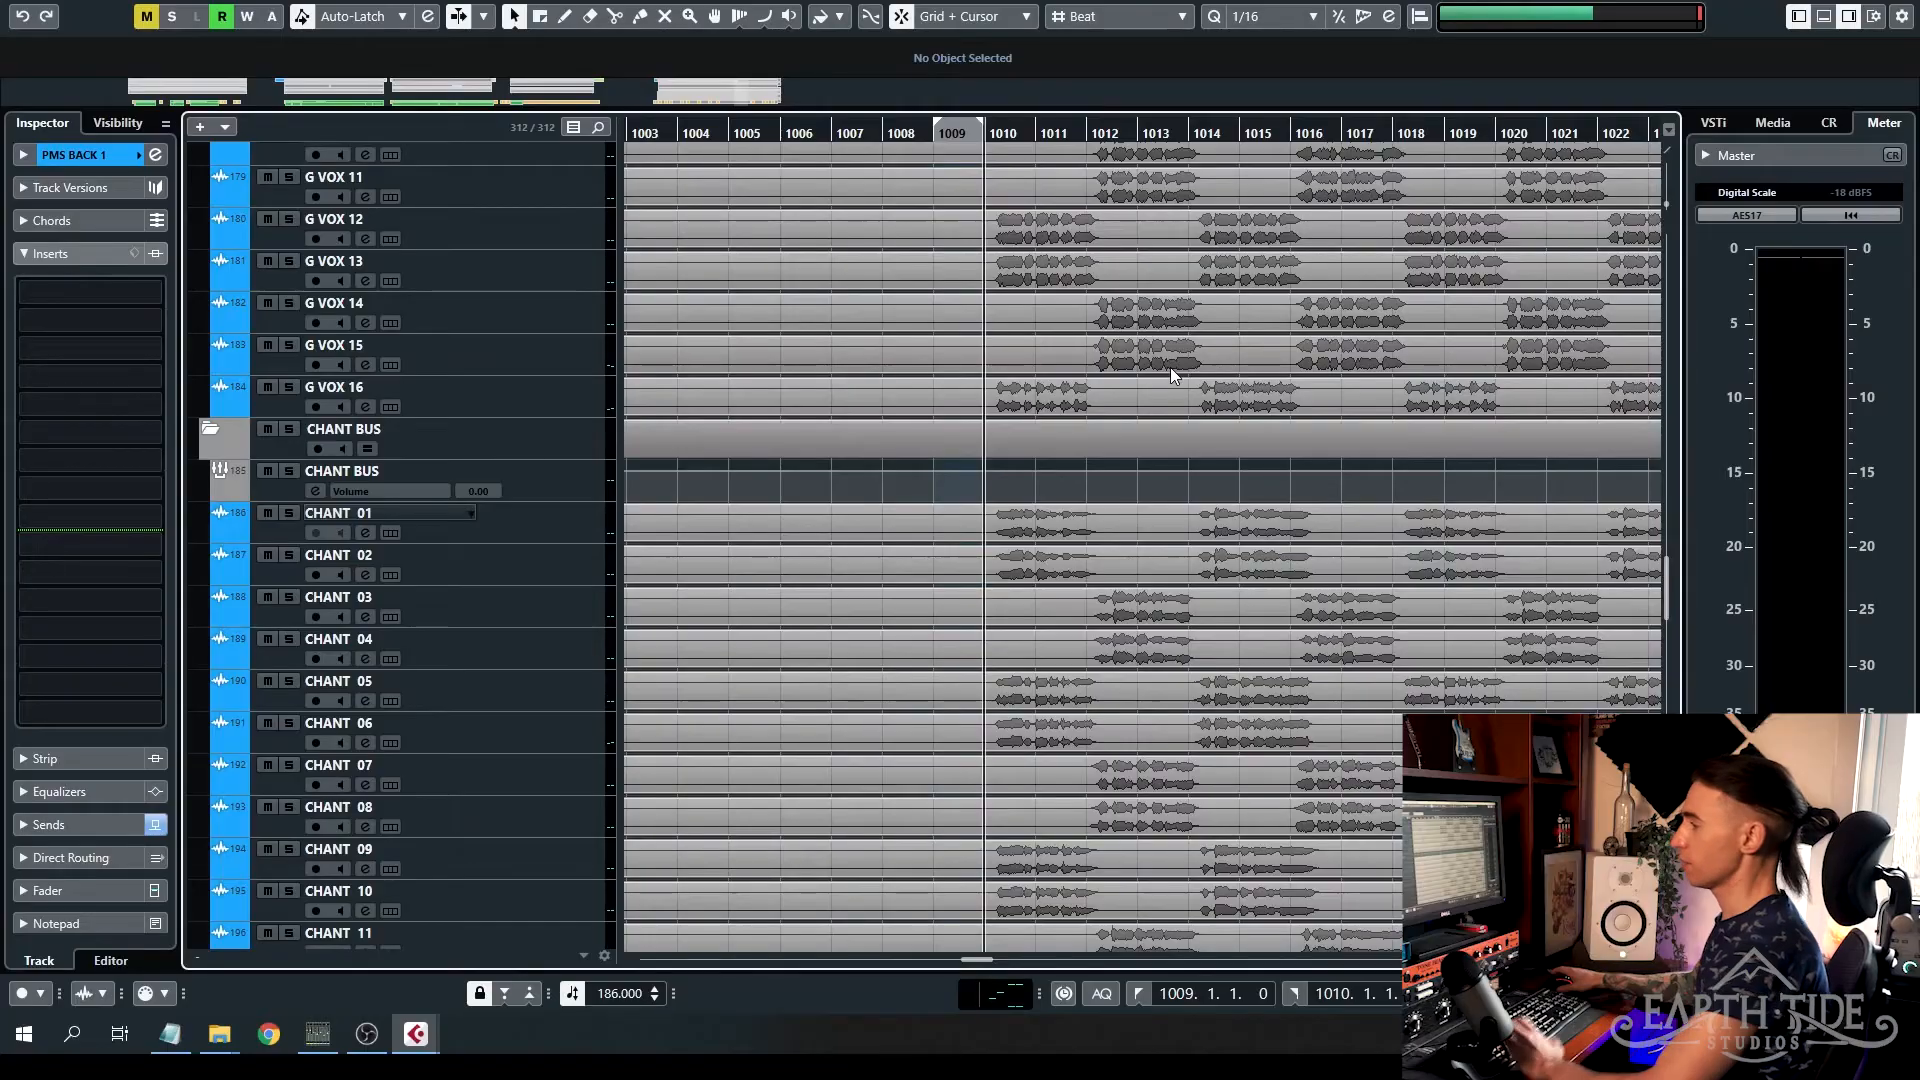
- Examine the CHANT BUS and individual chant channels in the MixConsole, including their routing, inserts, panning and fader levels
{"action": "left_click", "coordinate": [562, 478]}
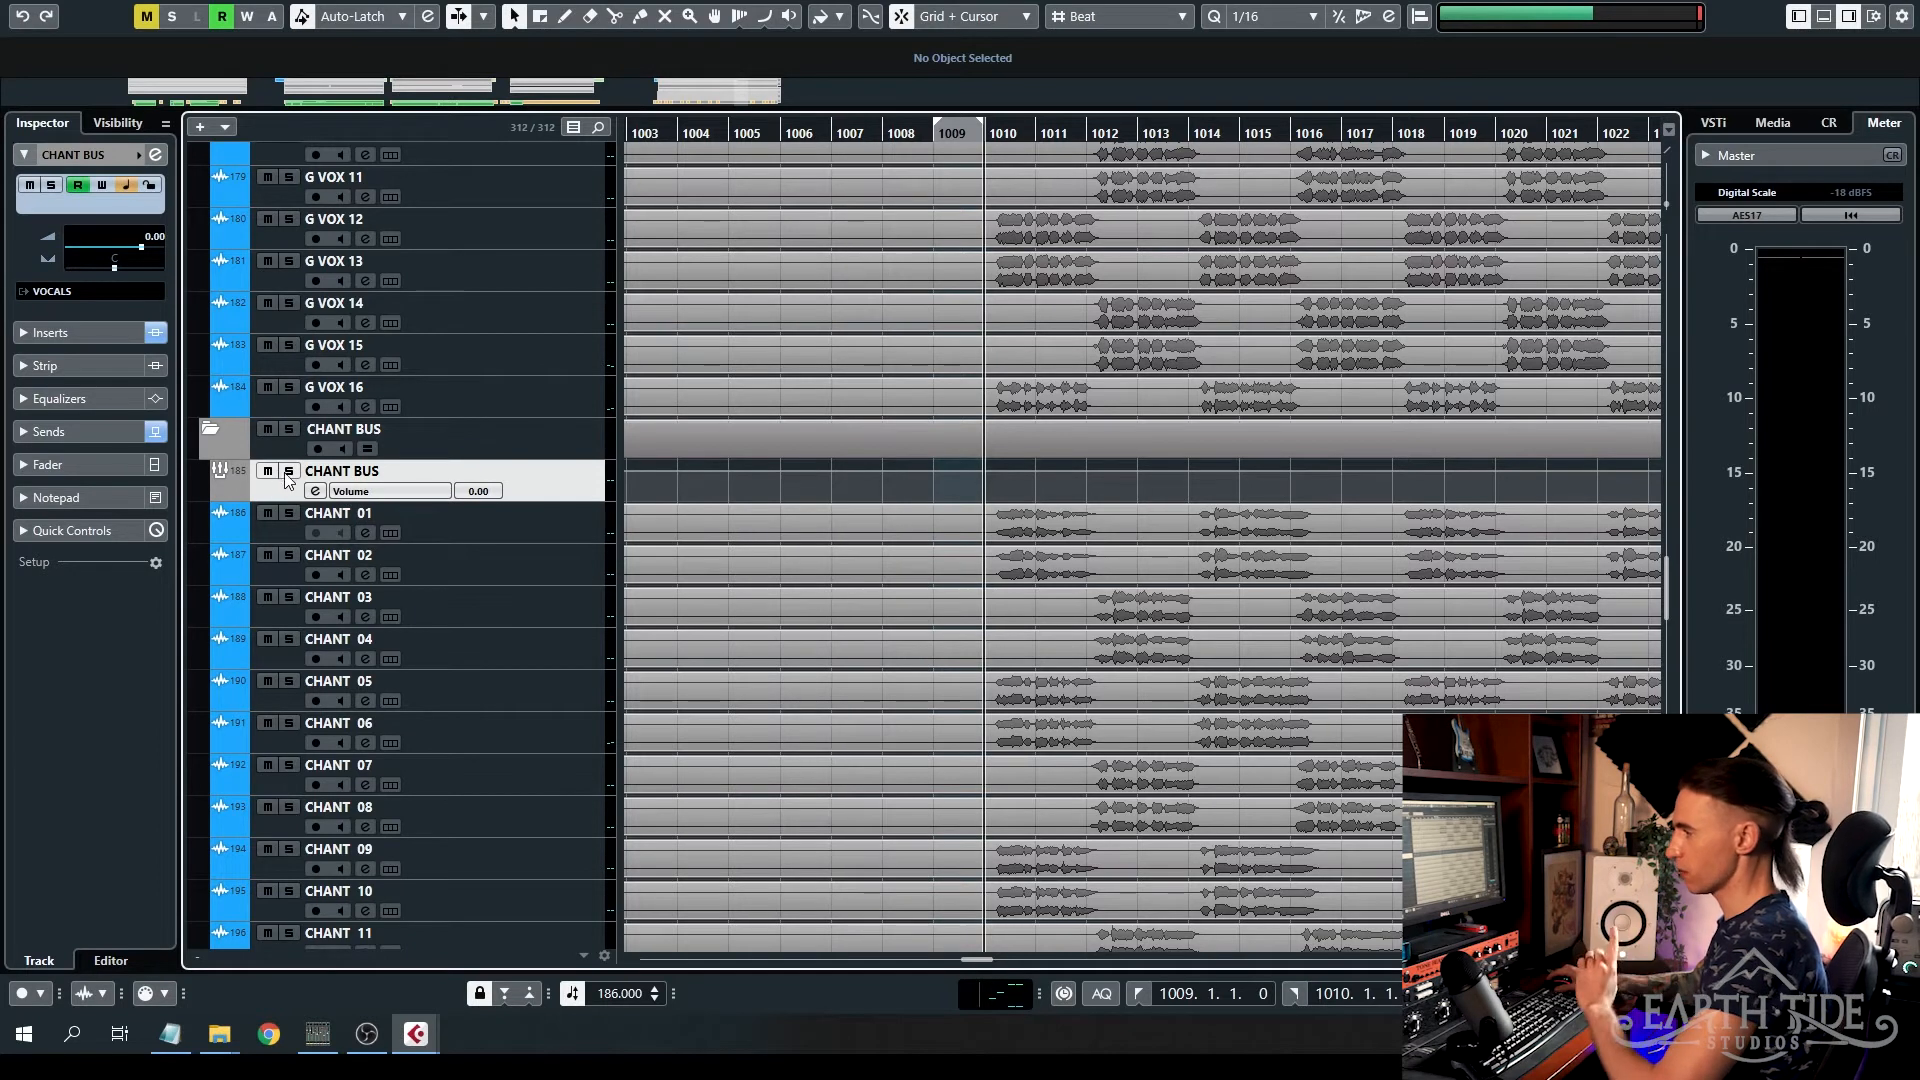
{"action": "left_click", "coordinate": [572, 518]}
{"action": "key", "text": "F3"}
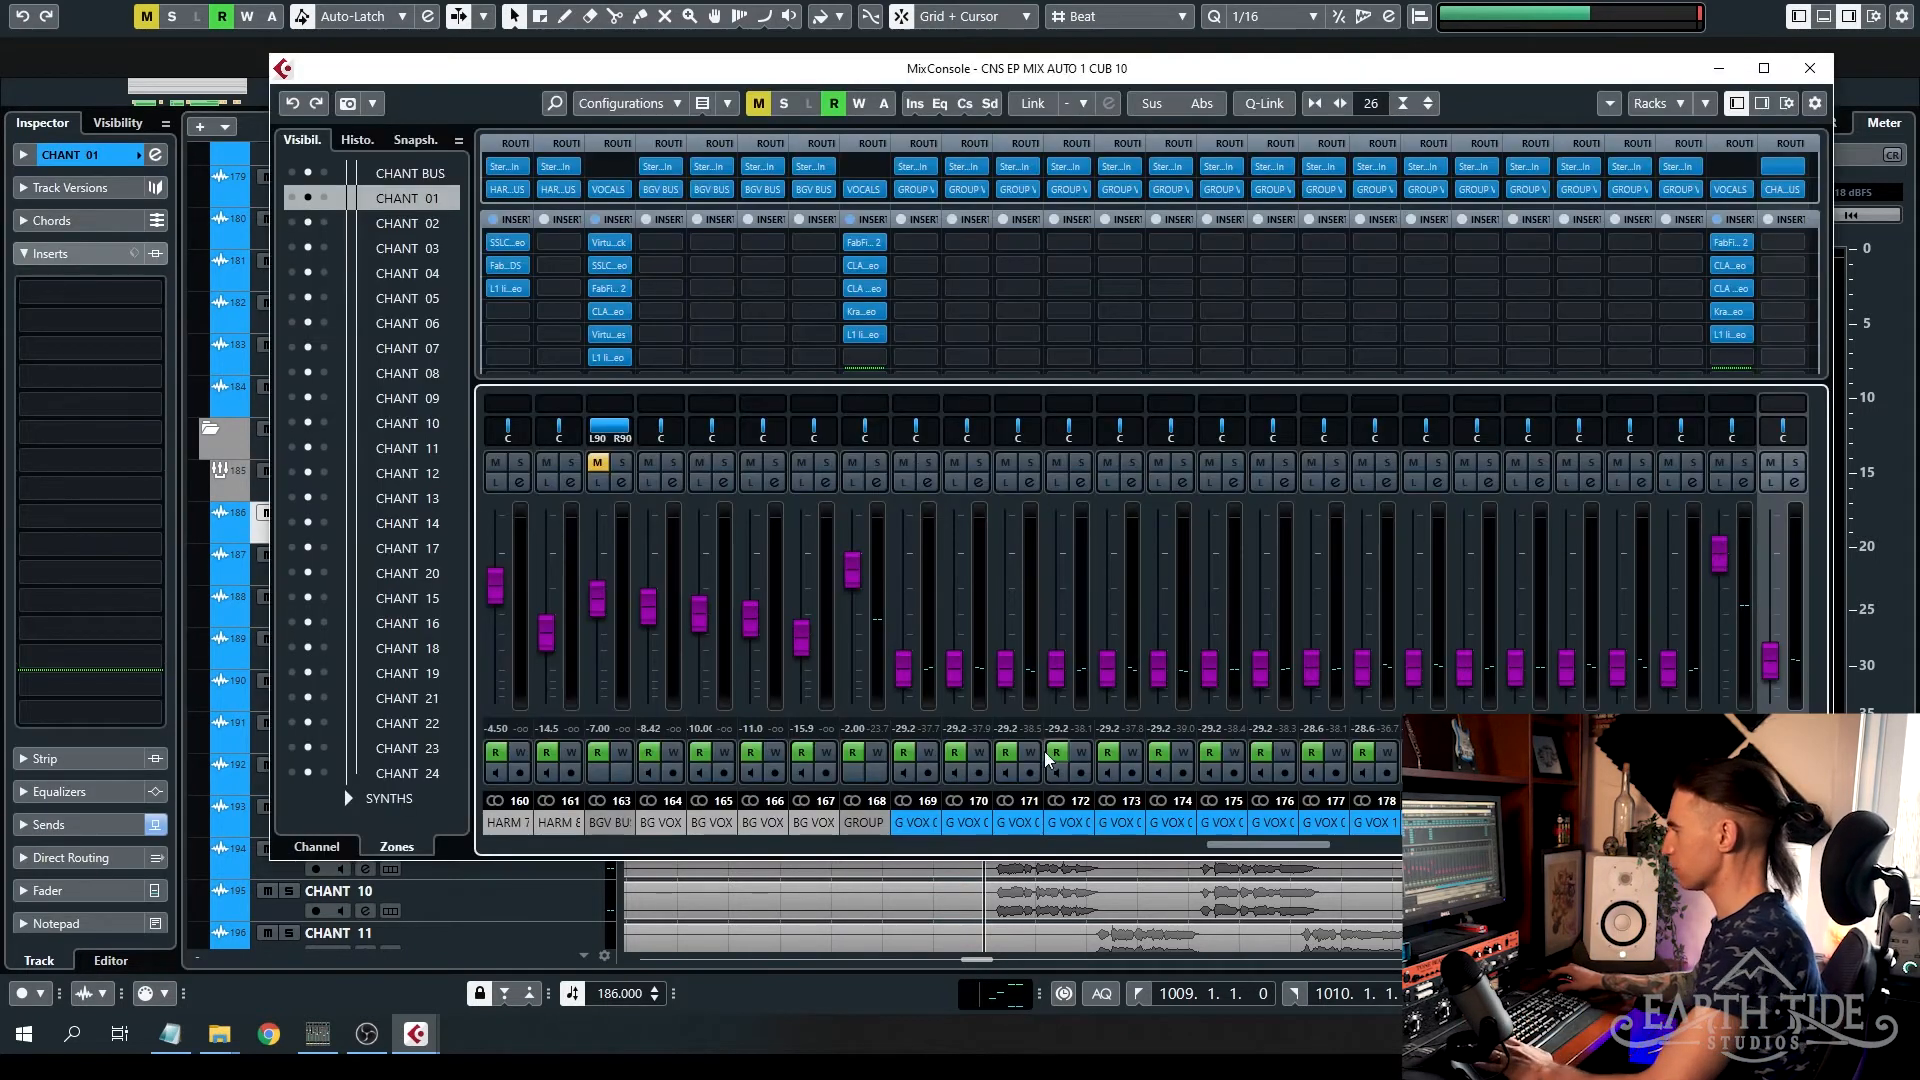
{"action": "left_click_drag", "start_coordinate": [1265, 845], "coordinate": [1375, 822]}
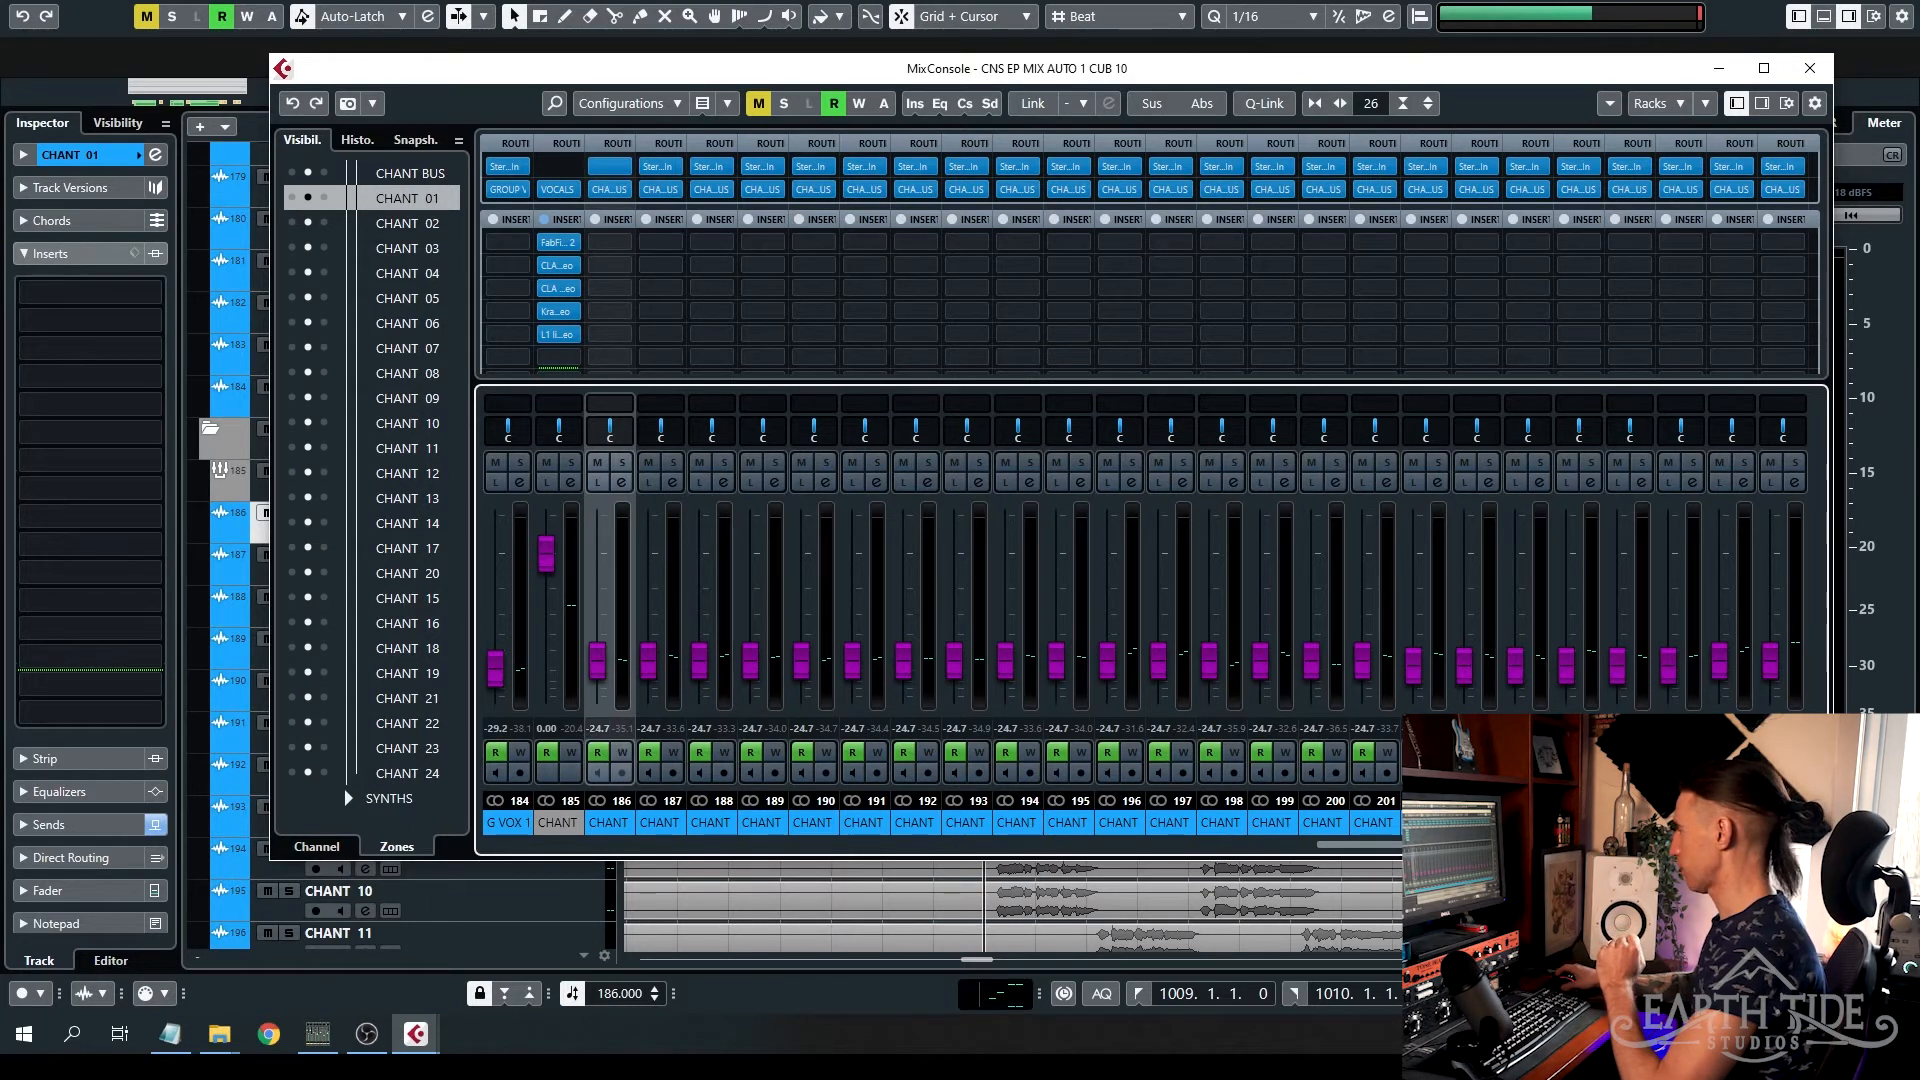
{"action": "mouse_move", "coordinate": [1420, 844]}
{"action": "left_mouse_down"}
{"action": "mouse_move", "coordinate": [1315, 844]}
{"action": "mouse_move", "coordinate": [1410, 845]}
{"action": "left_mouse_up"}
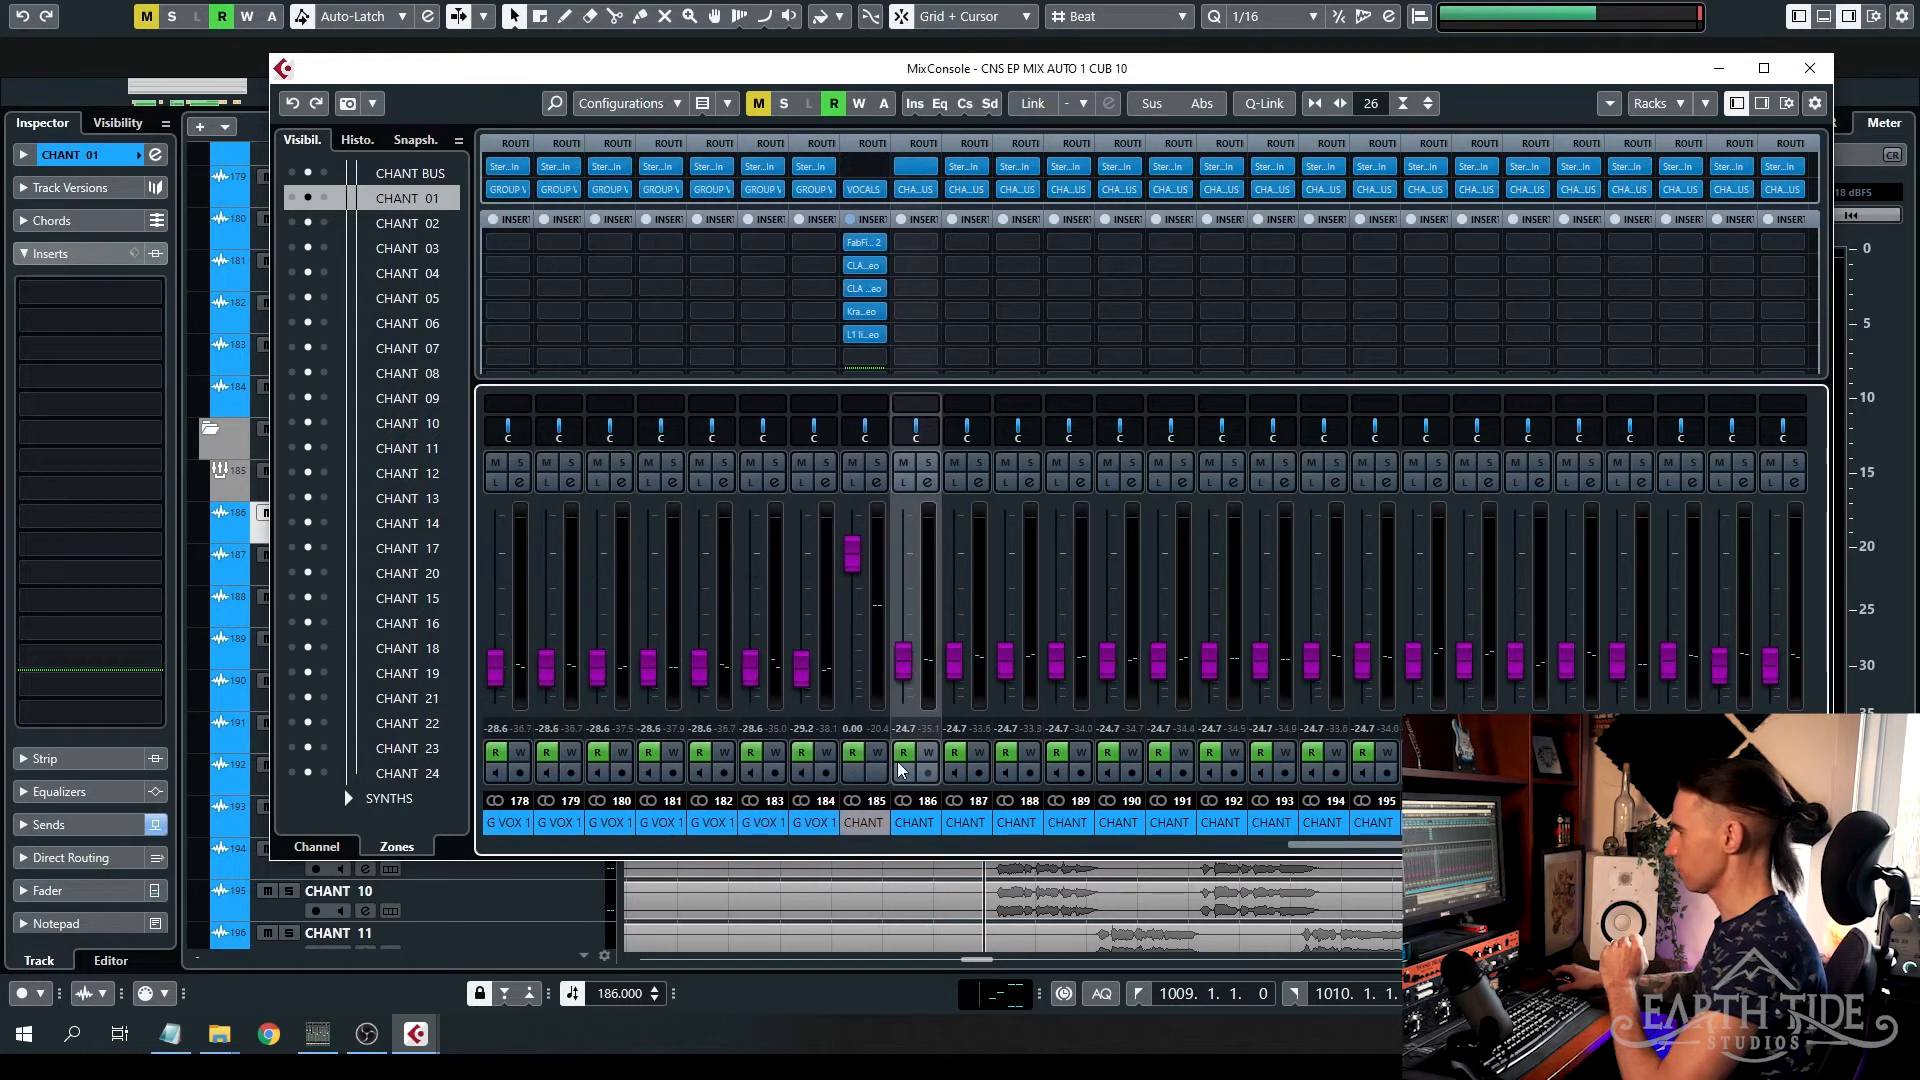
{"action": "key", "text": "F3"}
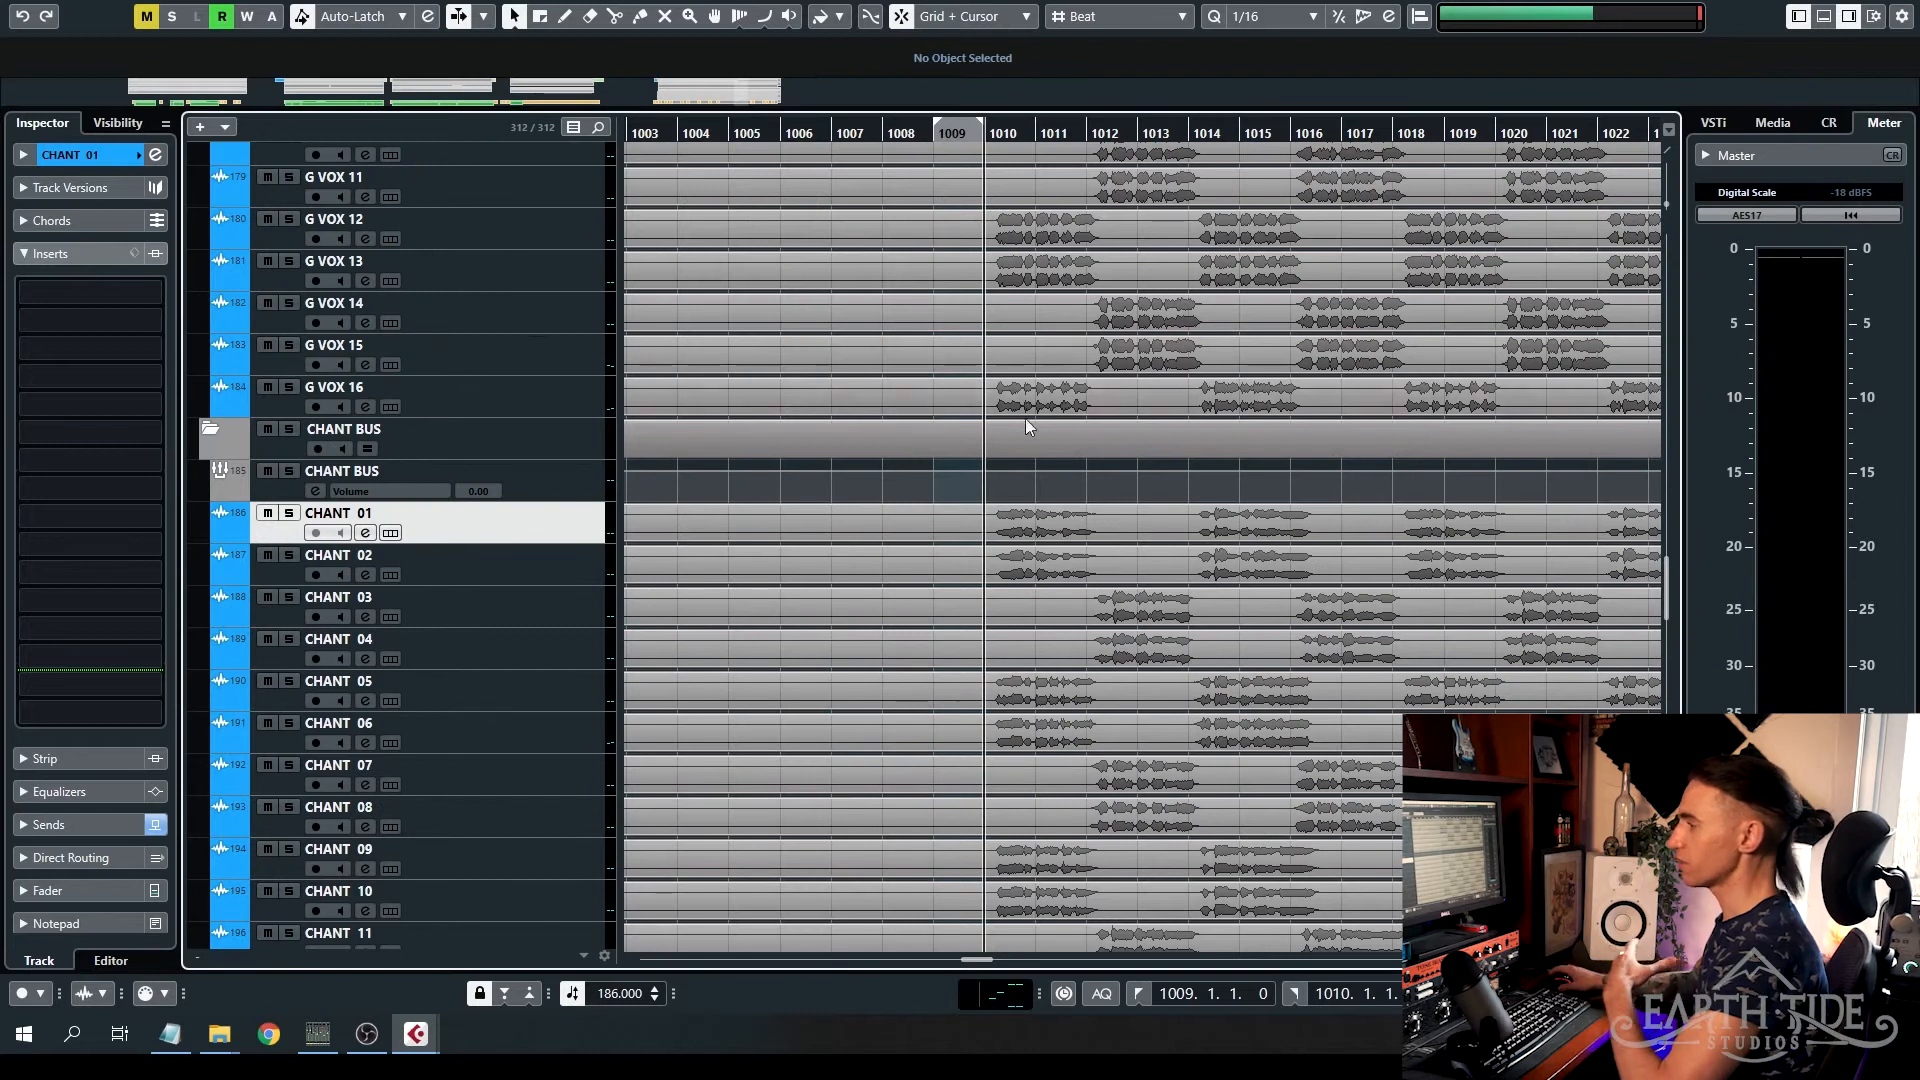
- Open the FabFilter Pro-Q 2 insert on the CHANT BUS and examine its low-cut band and the three EQ cuts
{"action": "left_click", "coordinate": [517, 493]}
{"action": "left_click", "coordinate": [87, 333]}
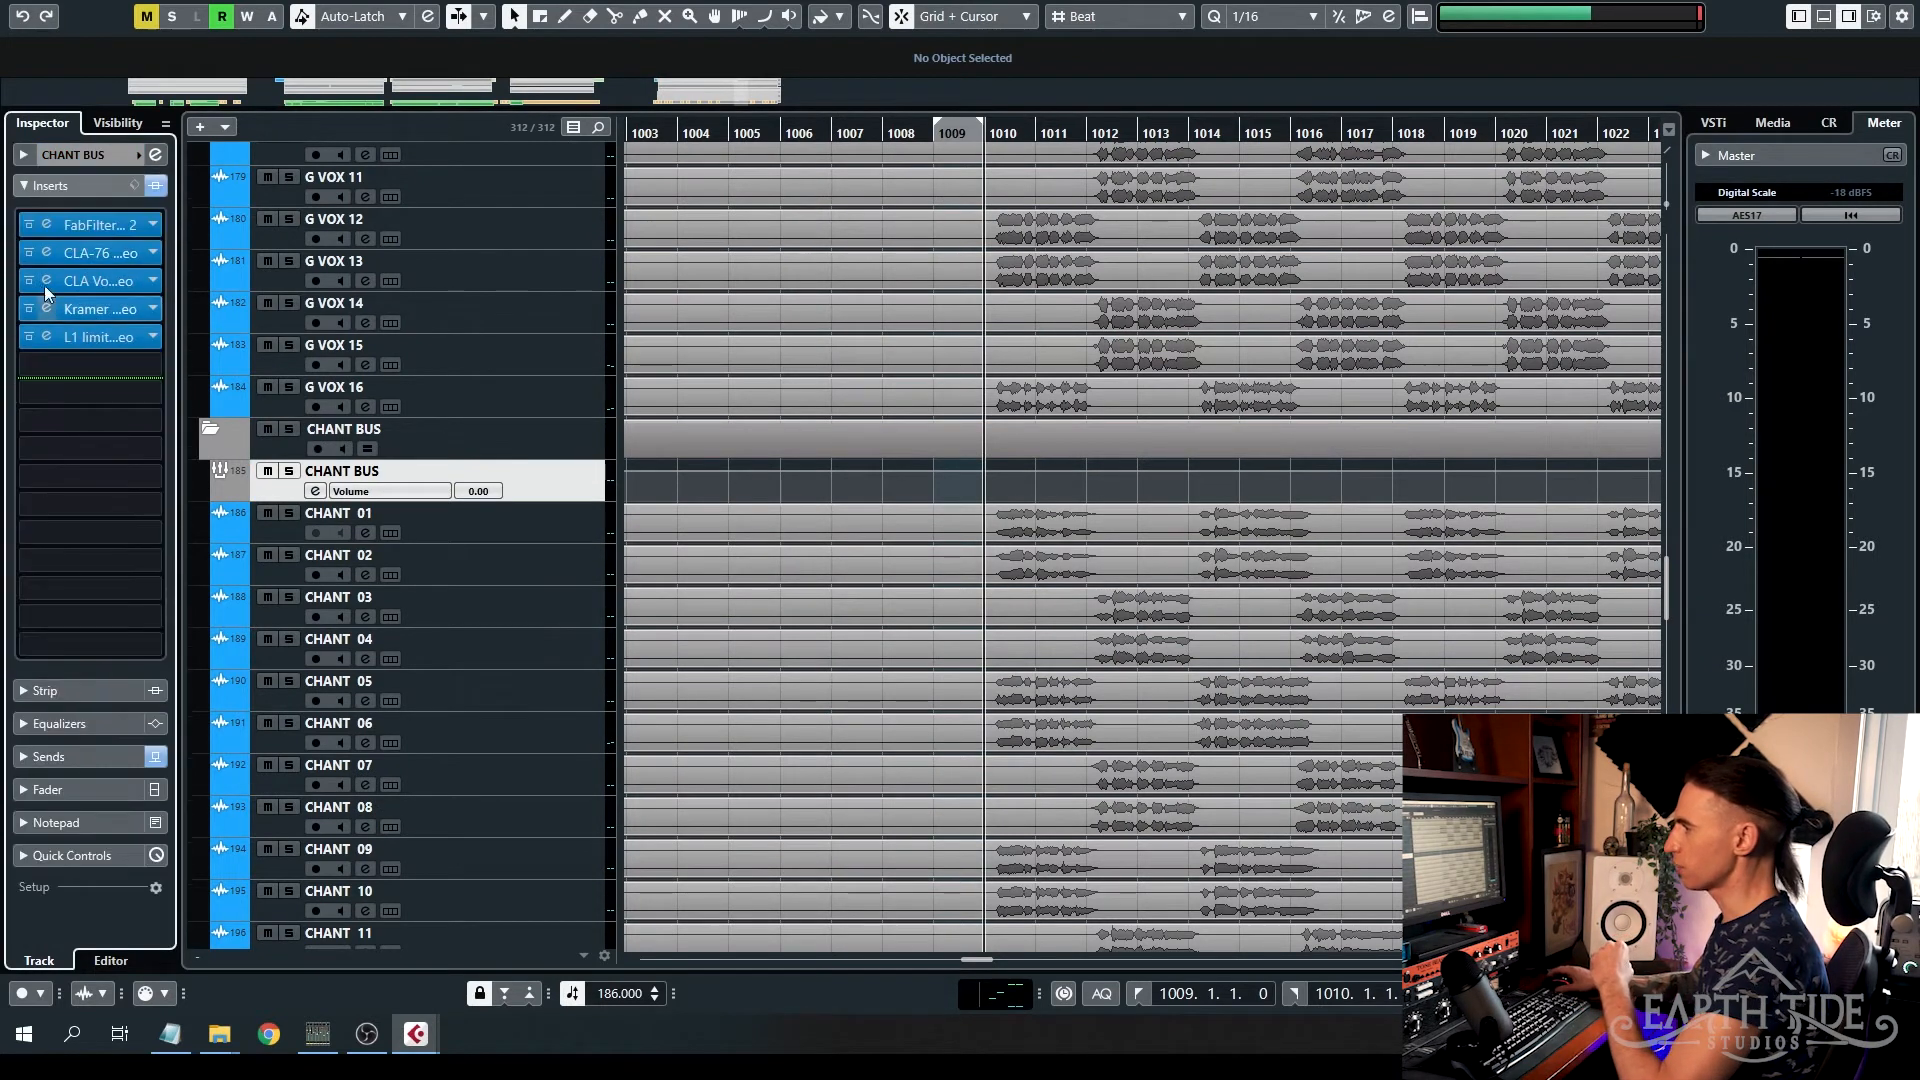
{"action": "left_click", "coordinate": [46, 224]}
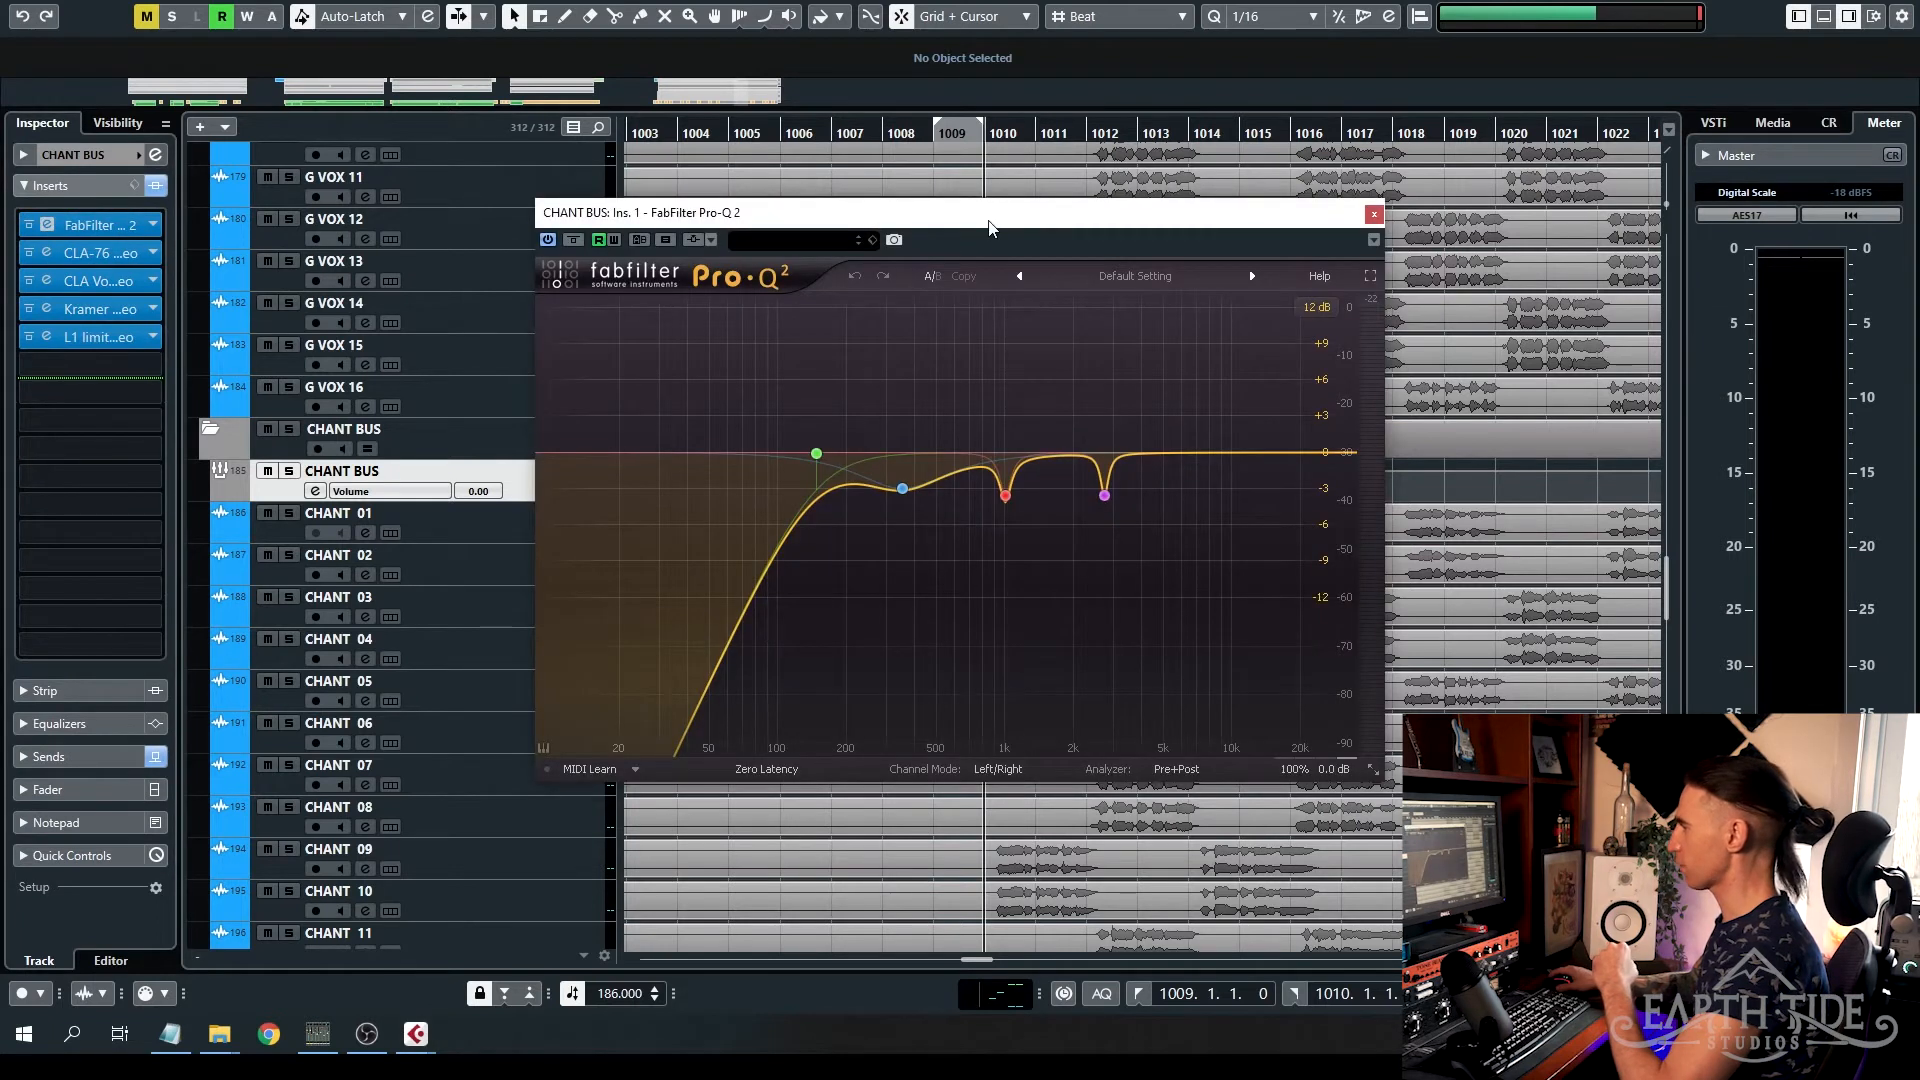
{"action": "left_click_drag", "start_coordinate": [990, 228], "coordinate": [1168, 236]}
{"action": "mouse_move", "coordinate": [1081, 500]}
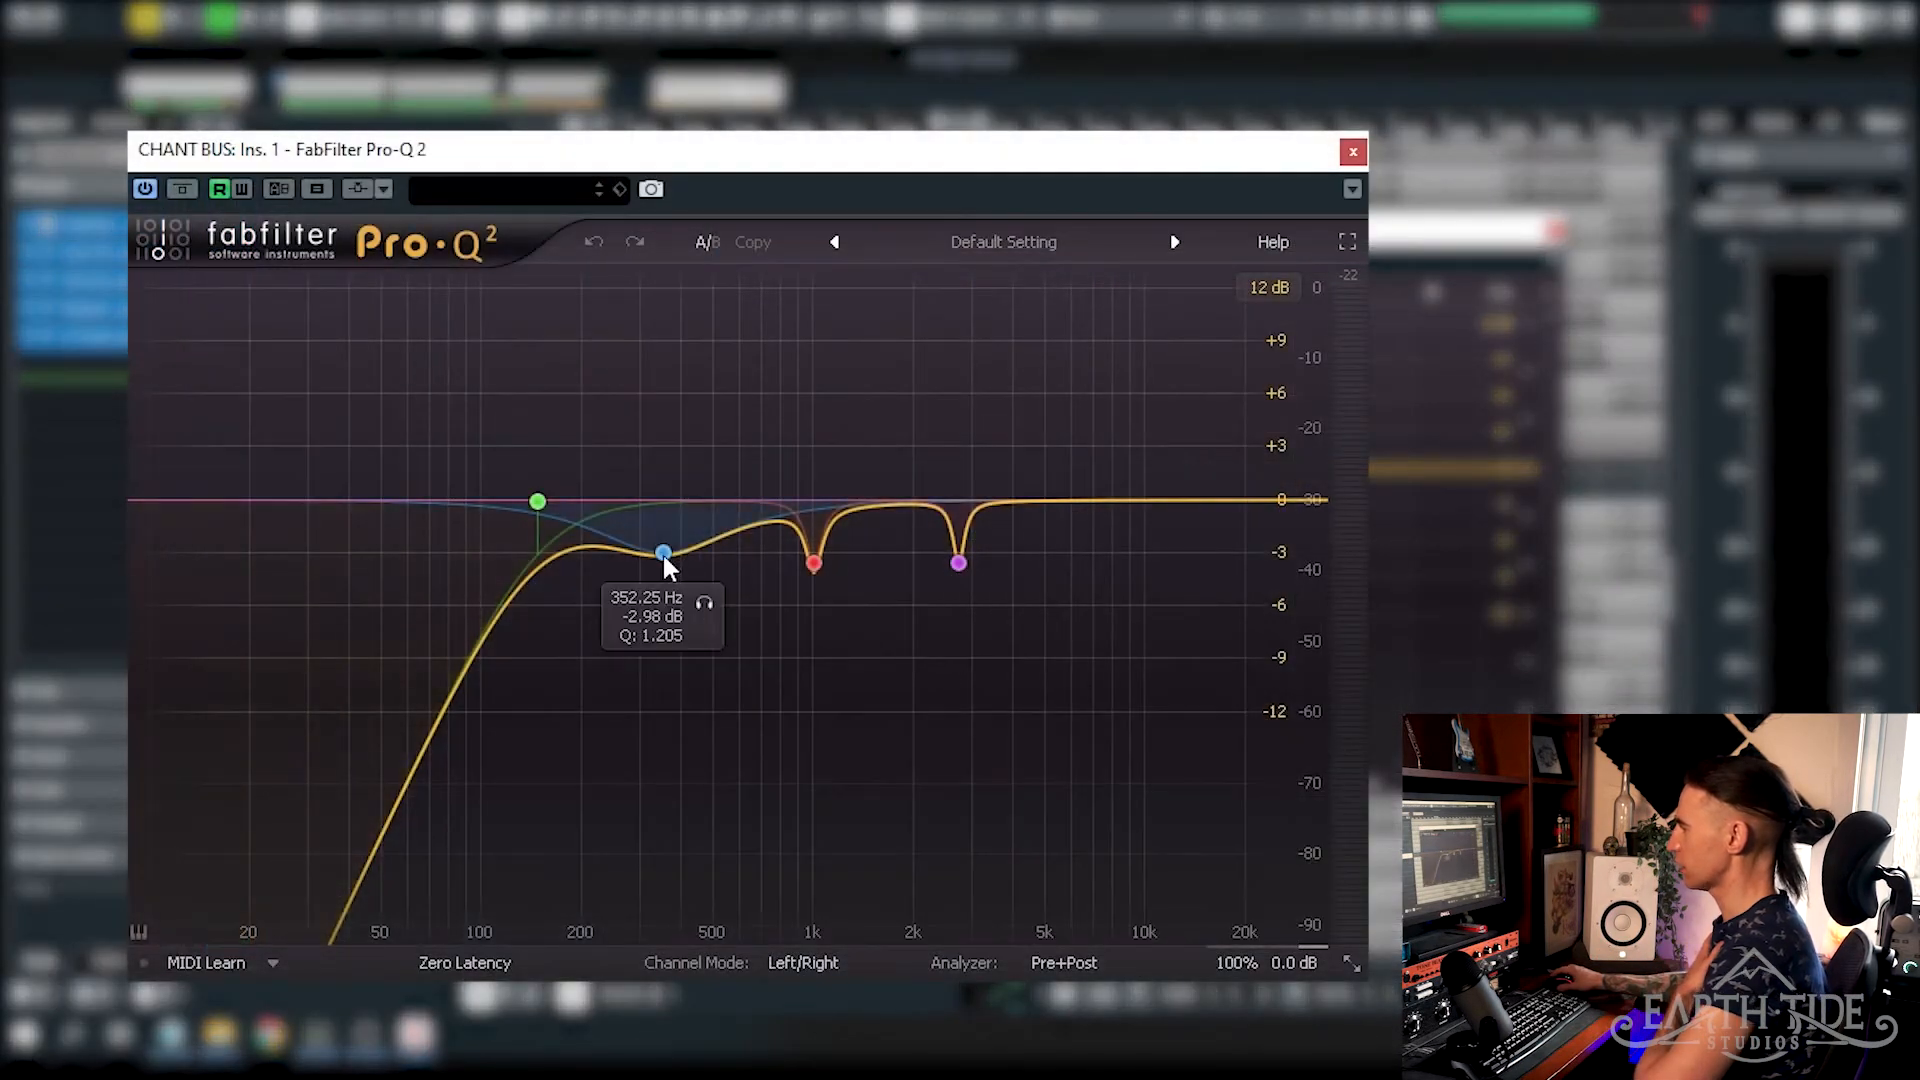
{"action": "mouse_move", "coordinate": [539, 502]}
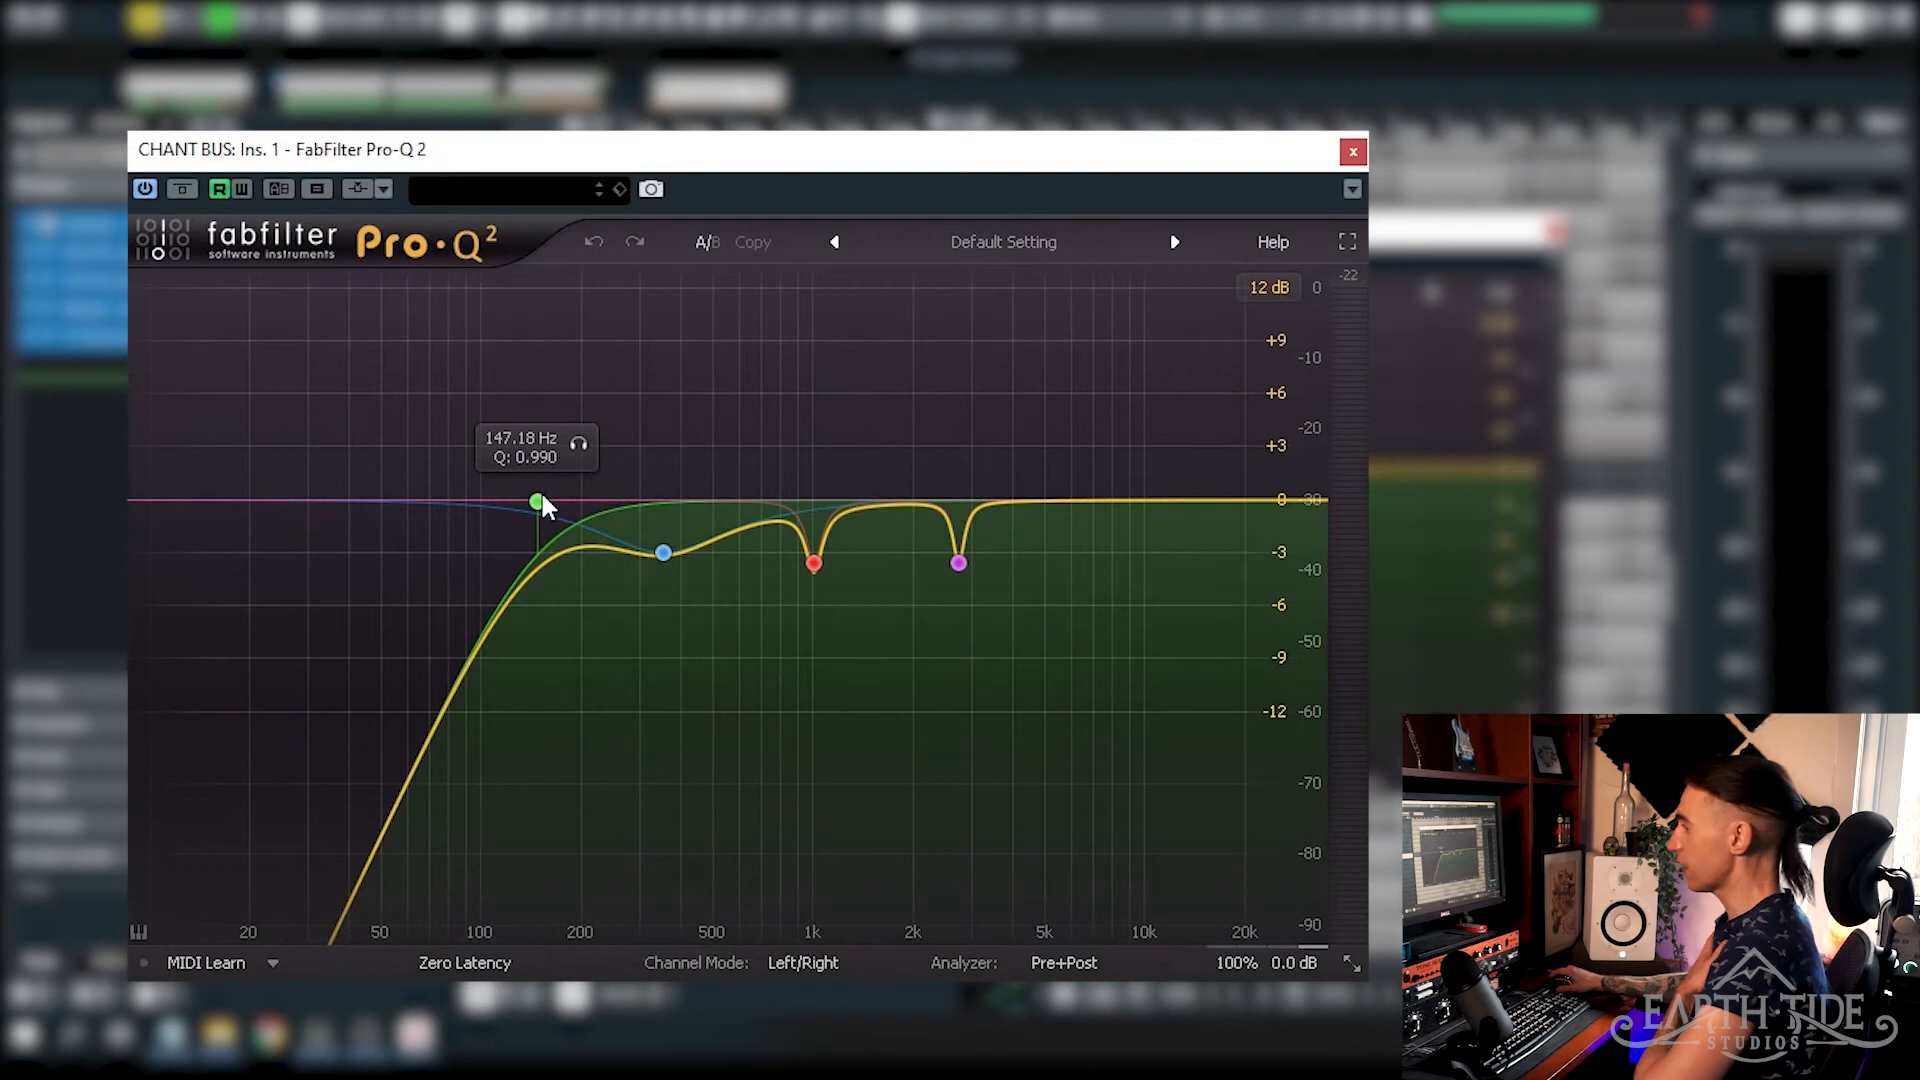
{"action": "mouse_move", "coordinate": [661, 585]}
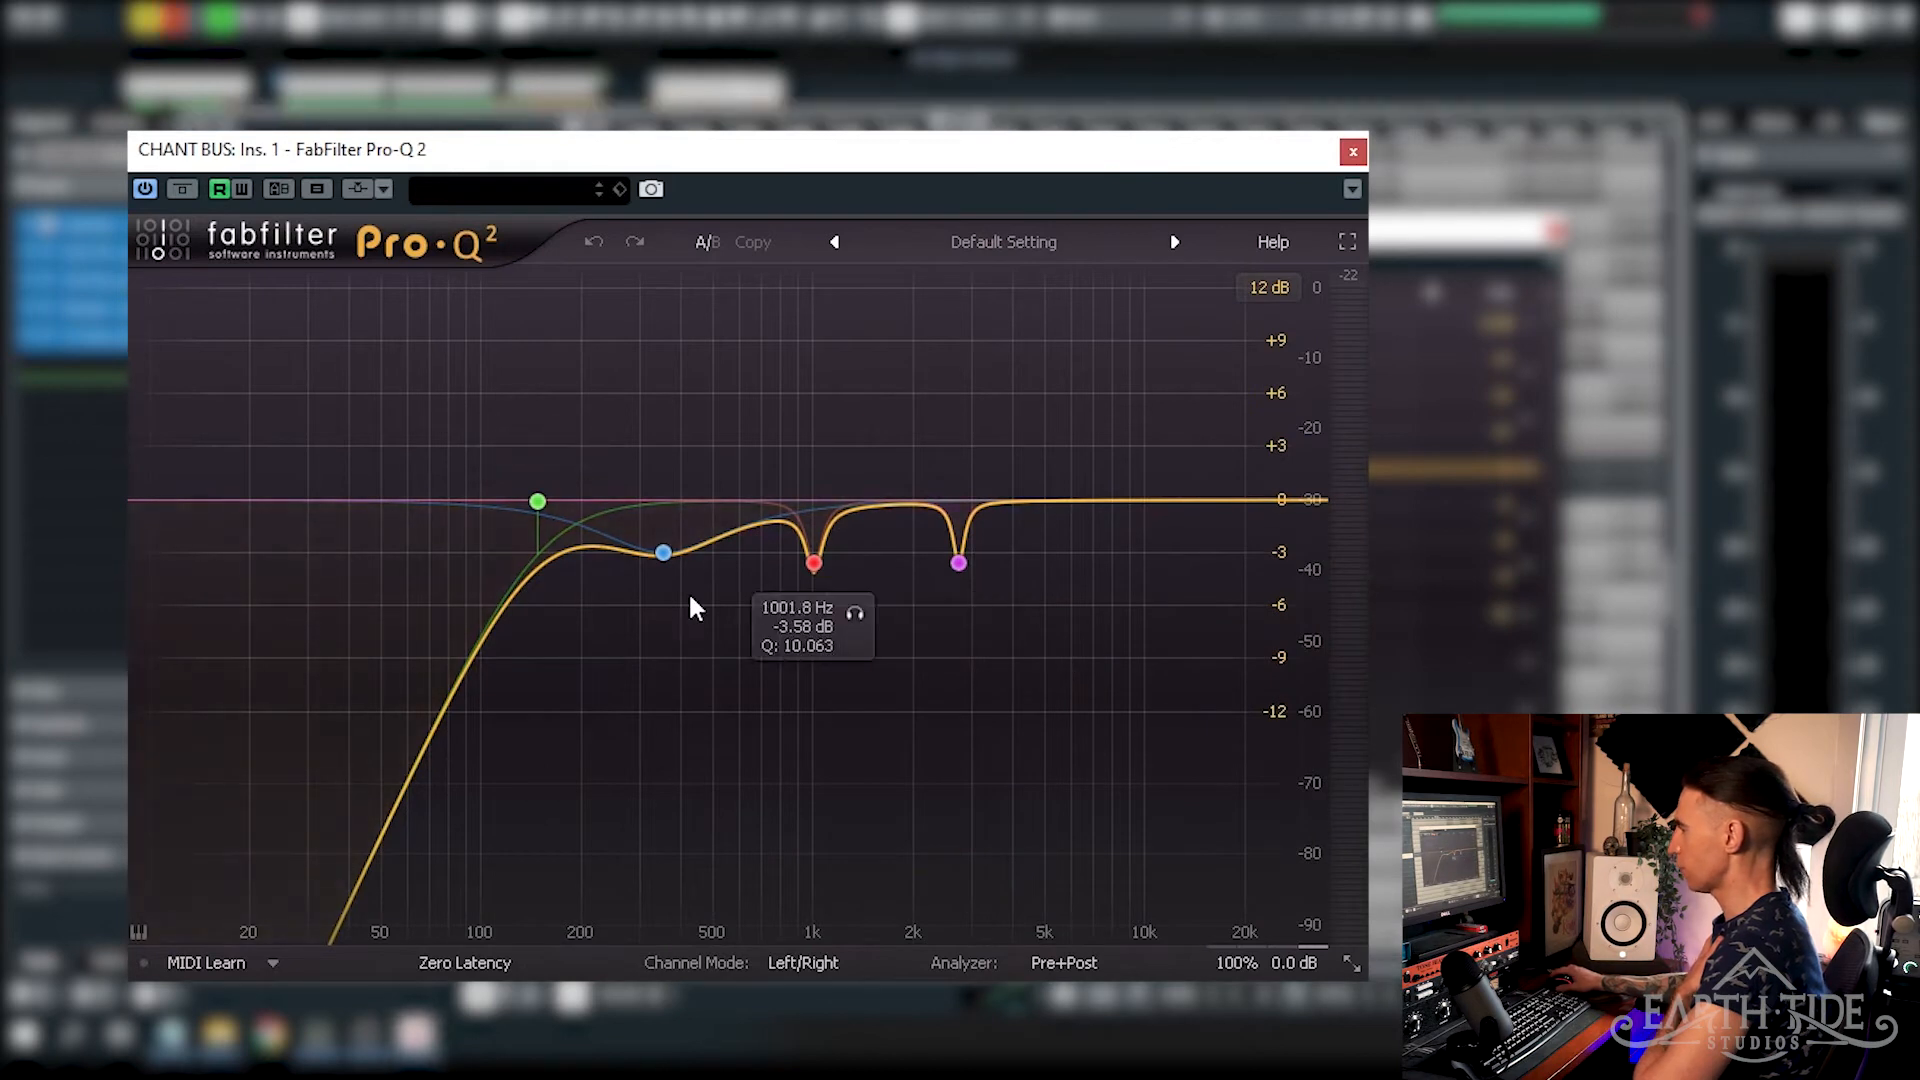
{"action": "mouse_move", "coordinate": [830, 558]}
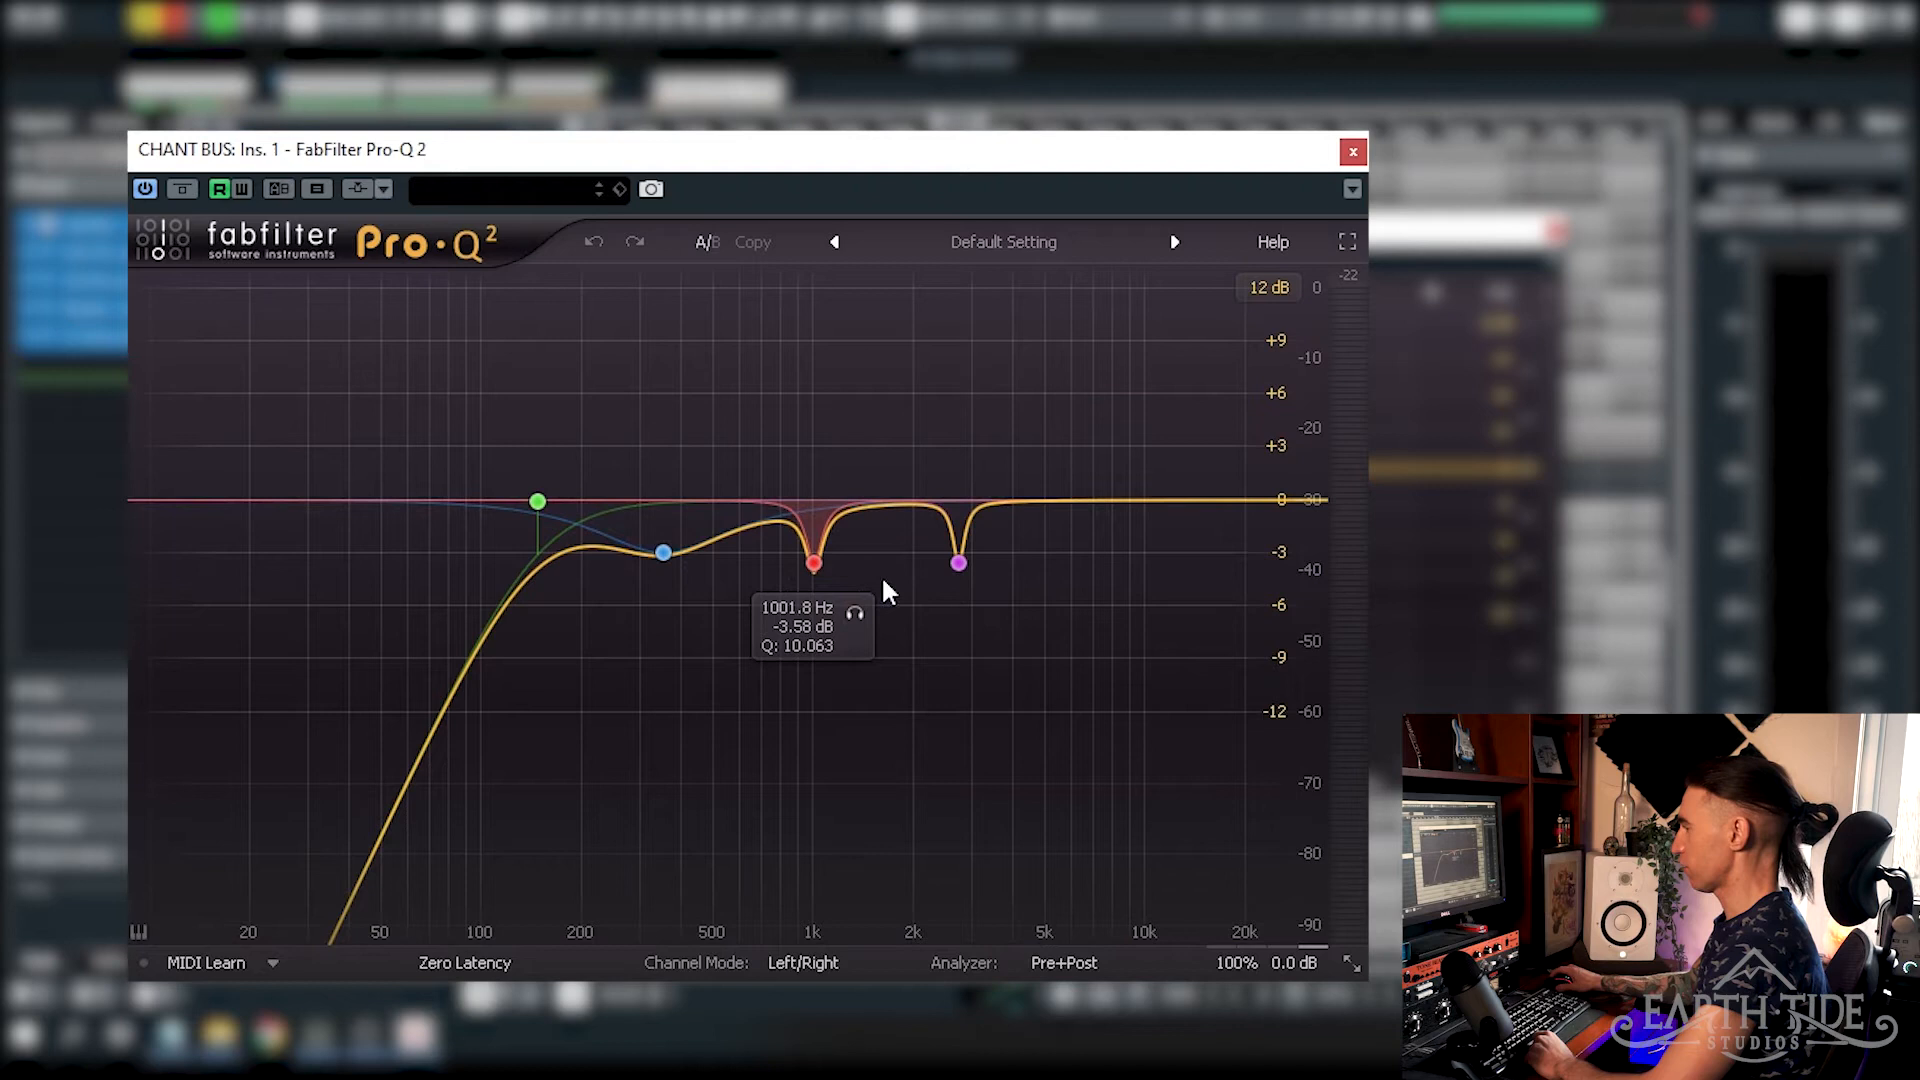
{"action": "mouse_move", "coordinate": [961, 529]}
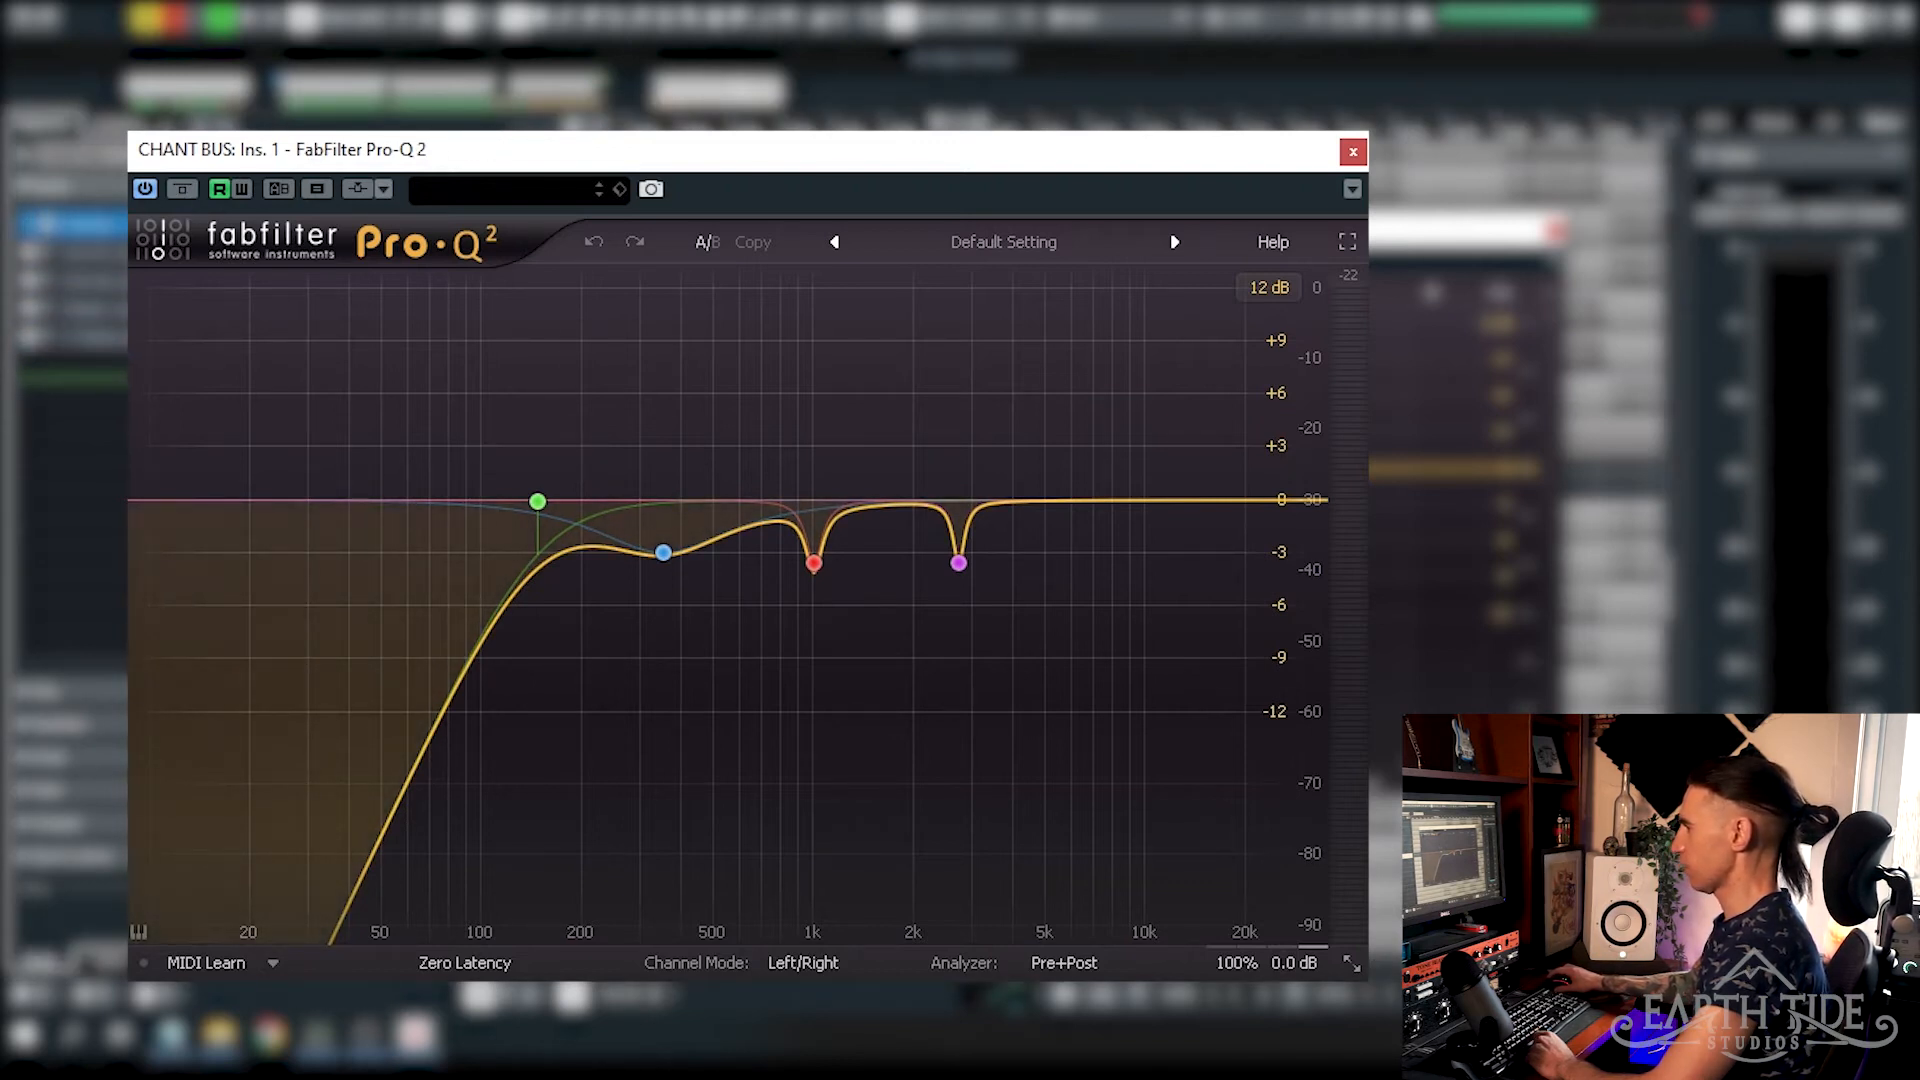
- Compare the soloed chants with the CHANT BUS Pro-Q 2 bypassed and active during playback, leaving it active, and close the plug-in
{"action": "left_click", "coordinate": [191, 195]}
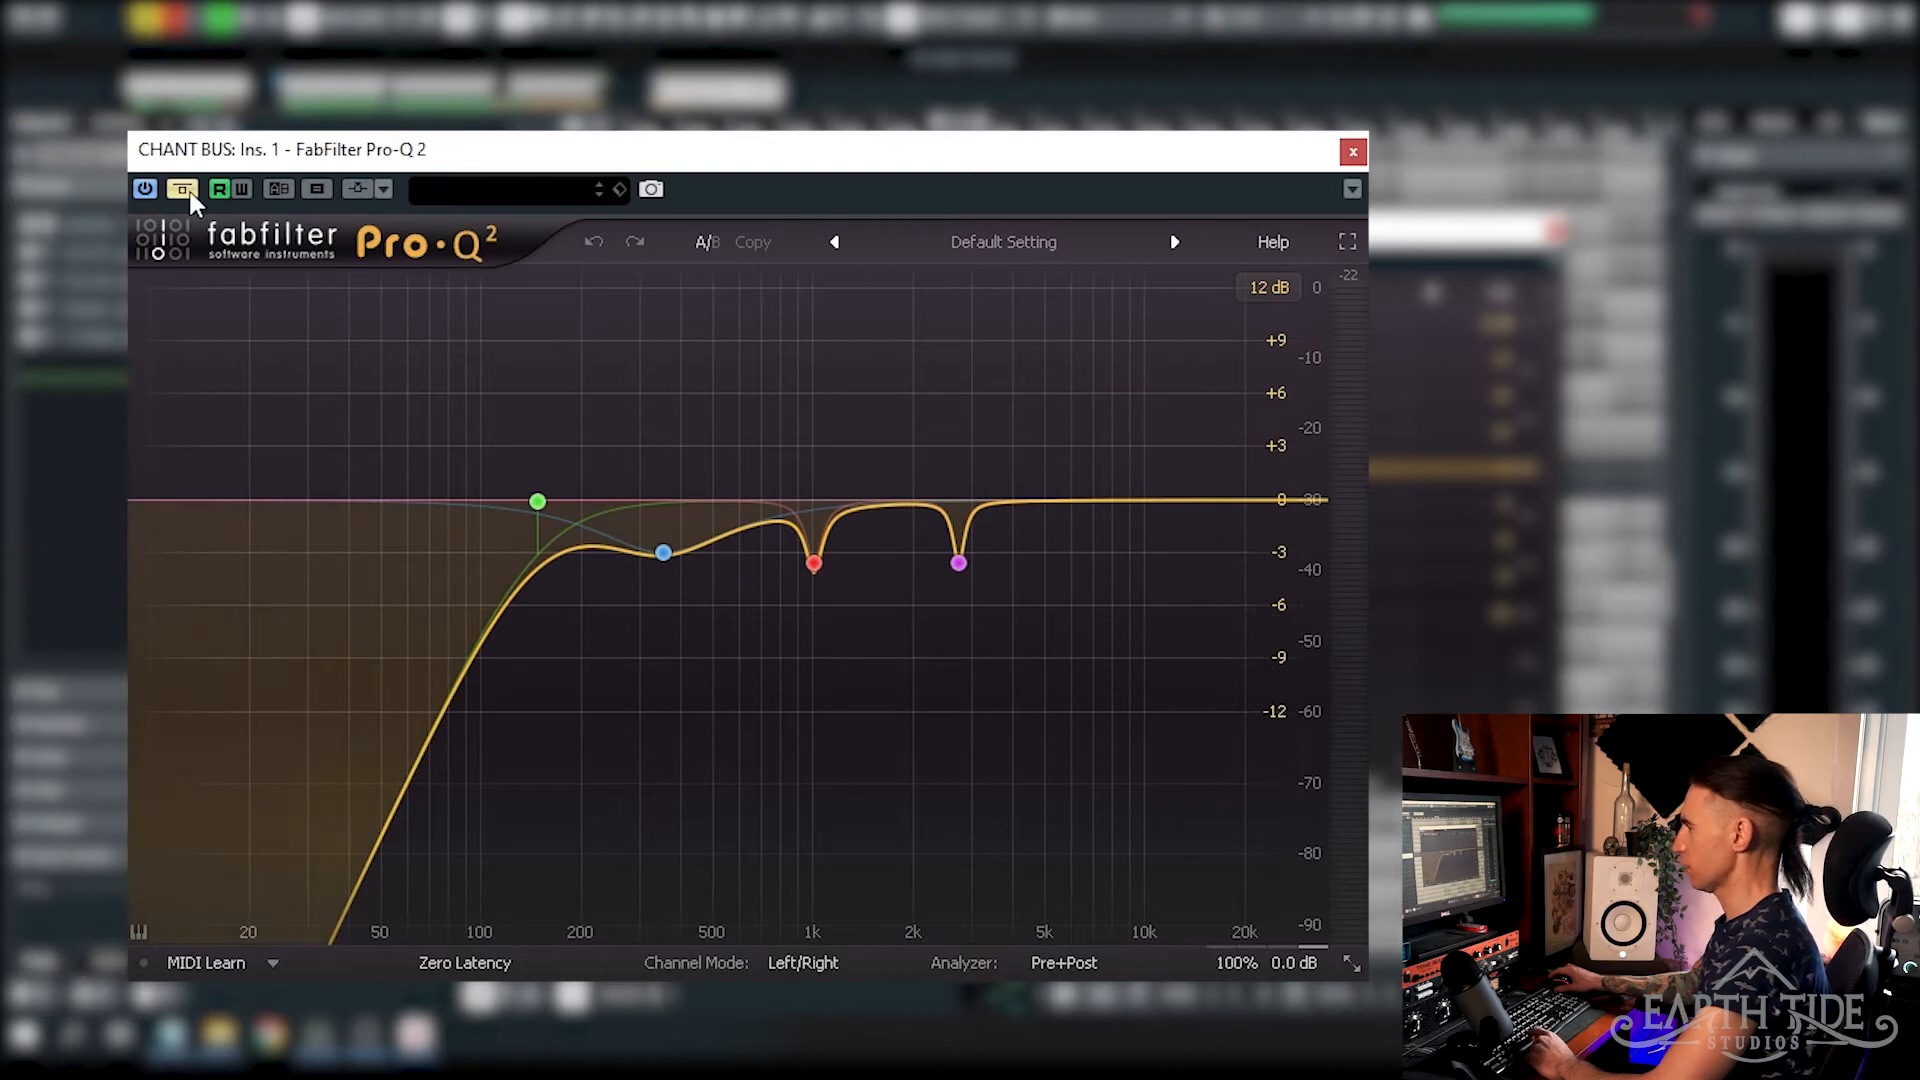
{"action": "key", "text": "space"}
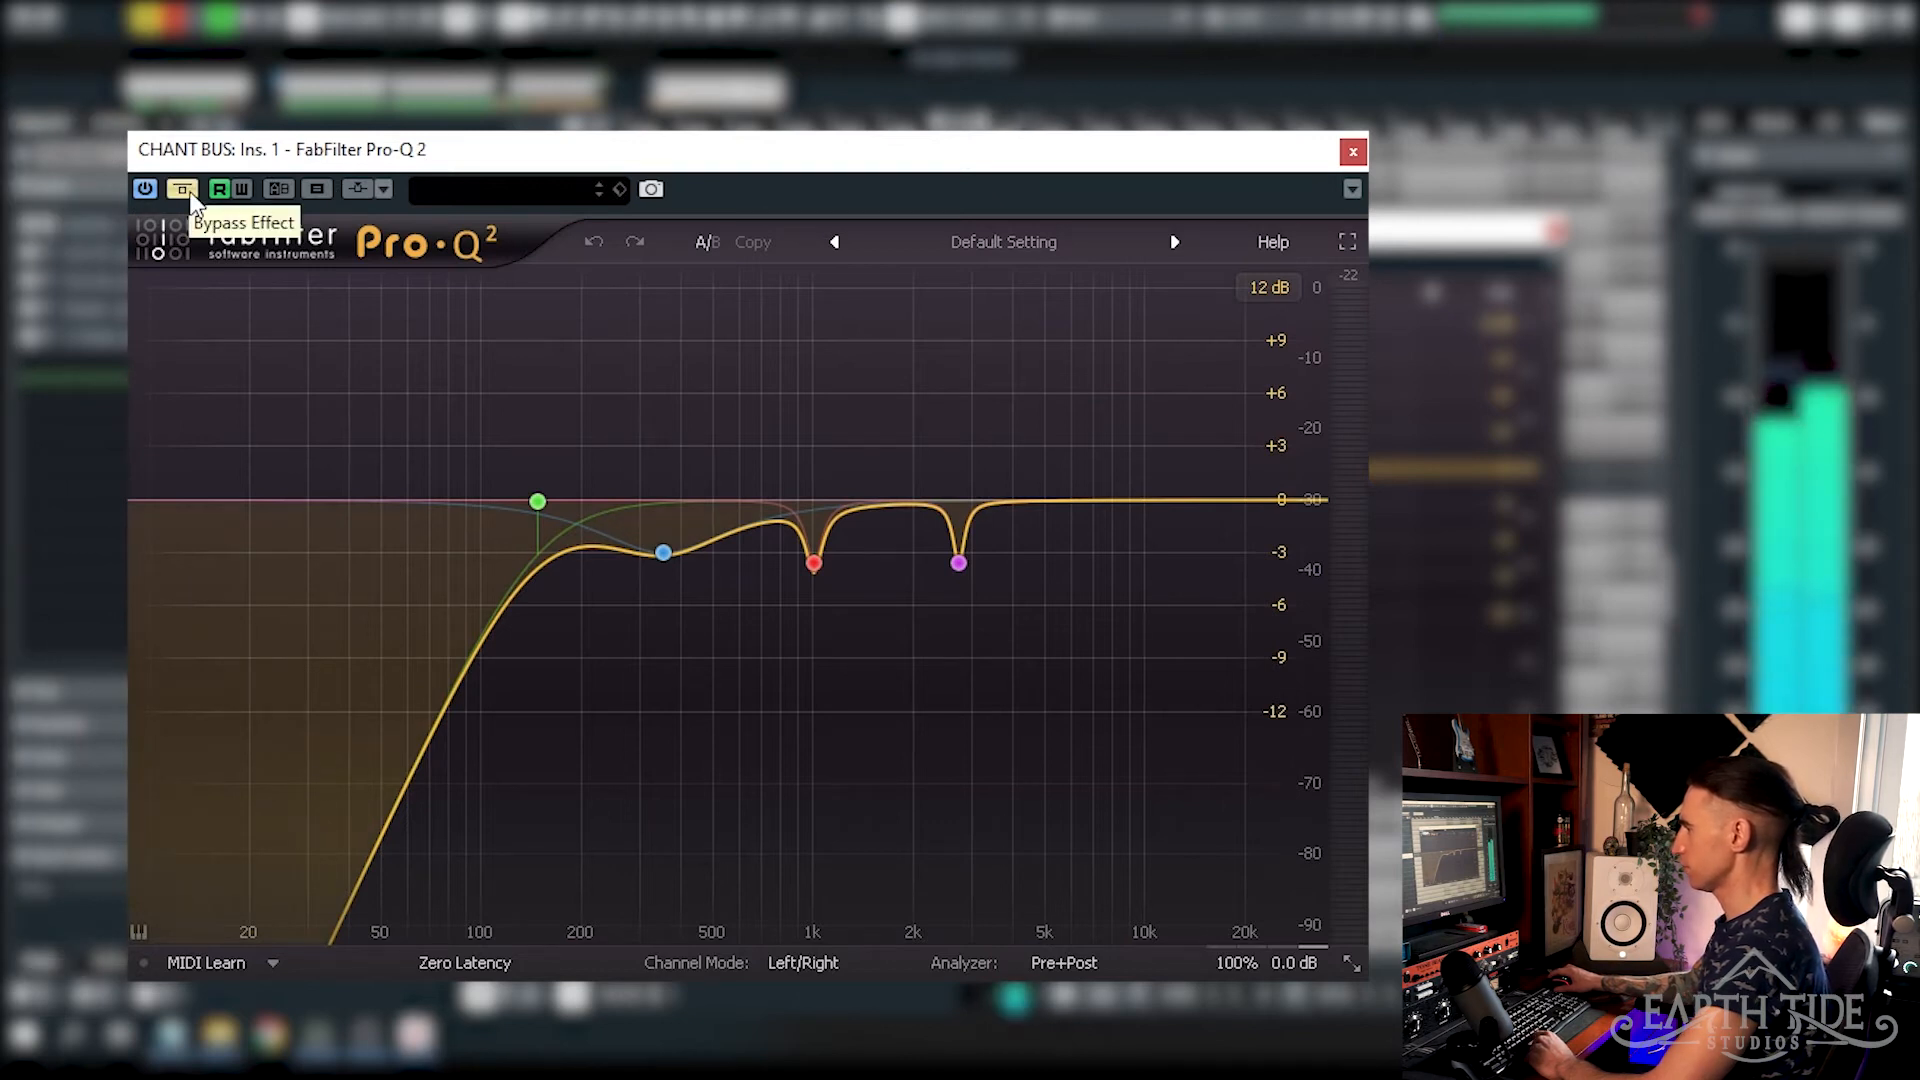
{"action": "left_click", "coordinate": [191, 196]}
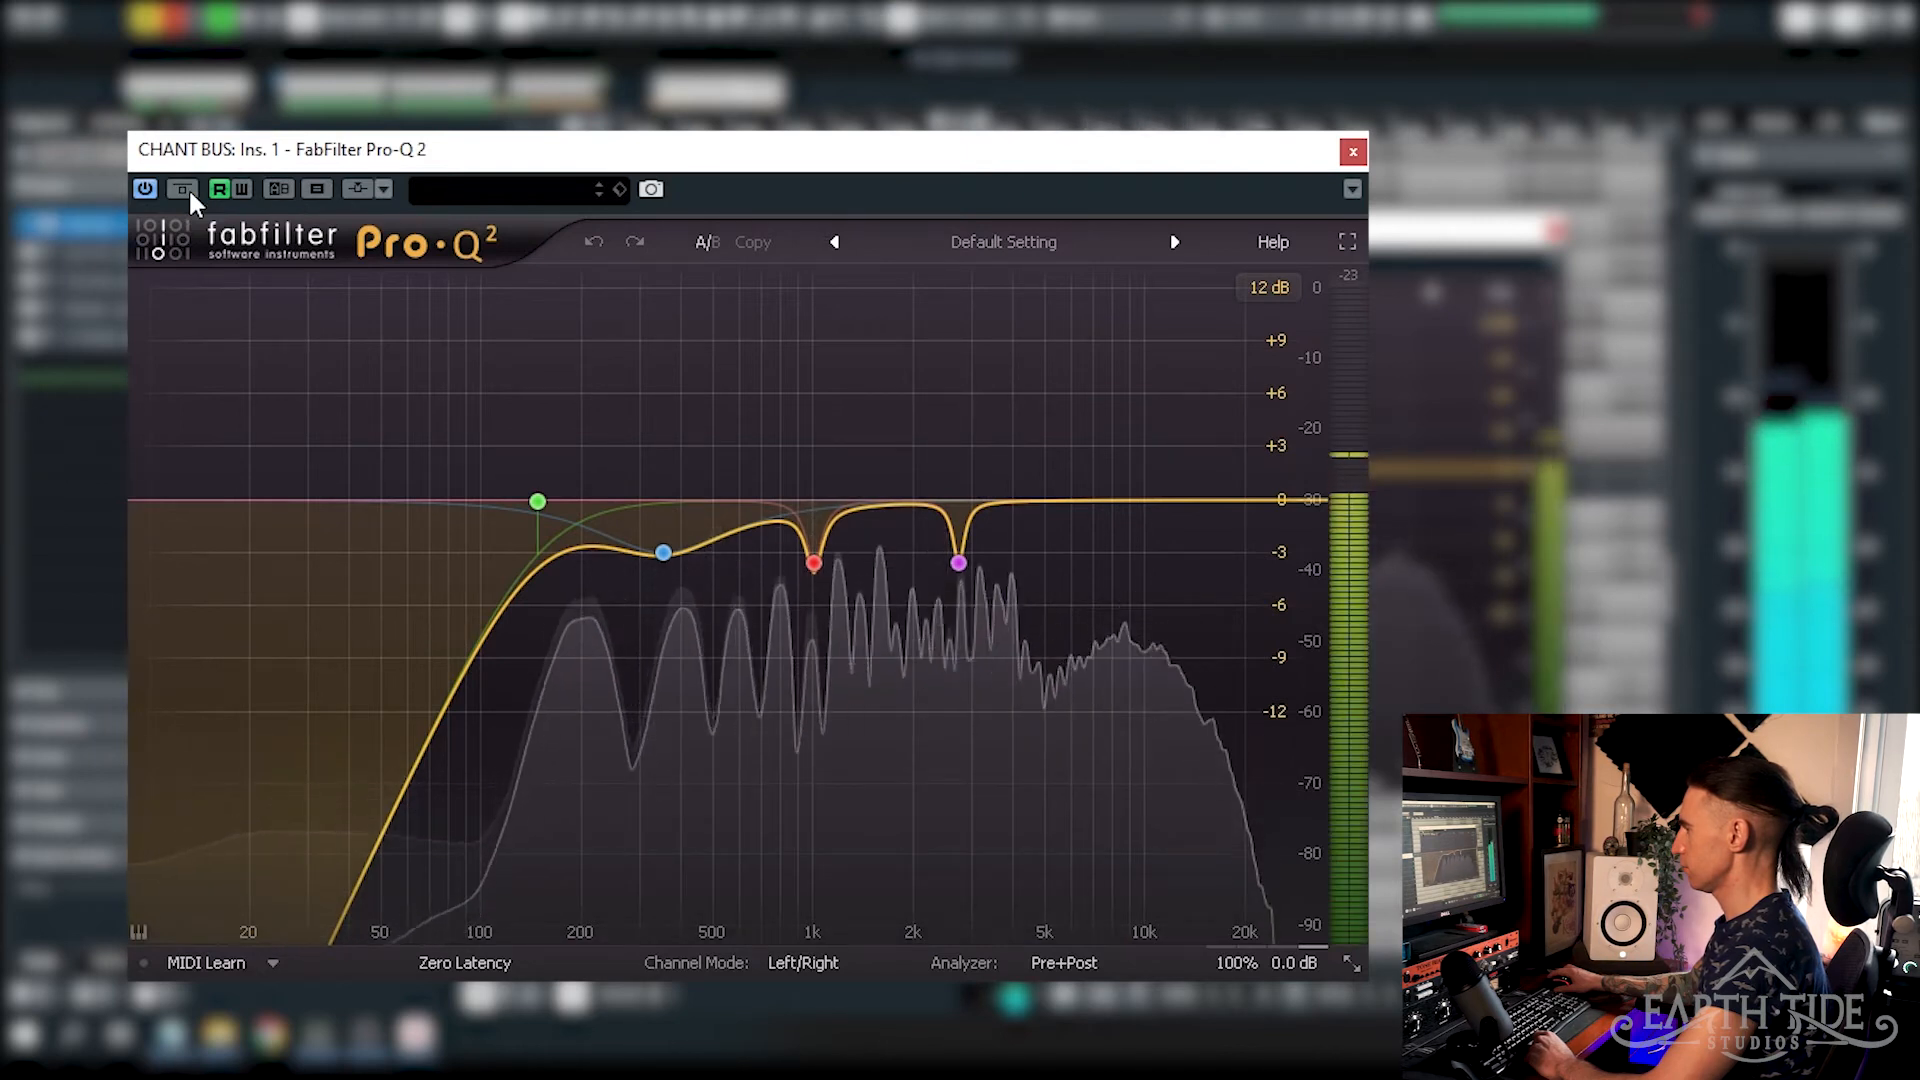
{"action": "left_click", "coordinate": [191, 195]}
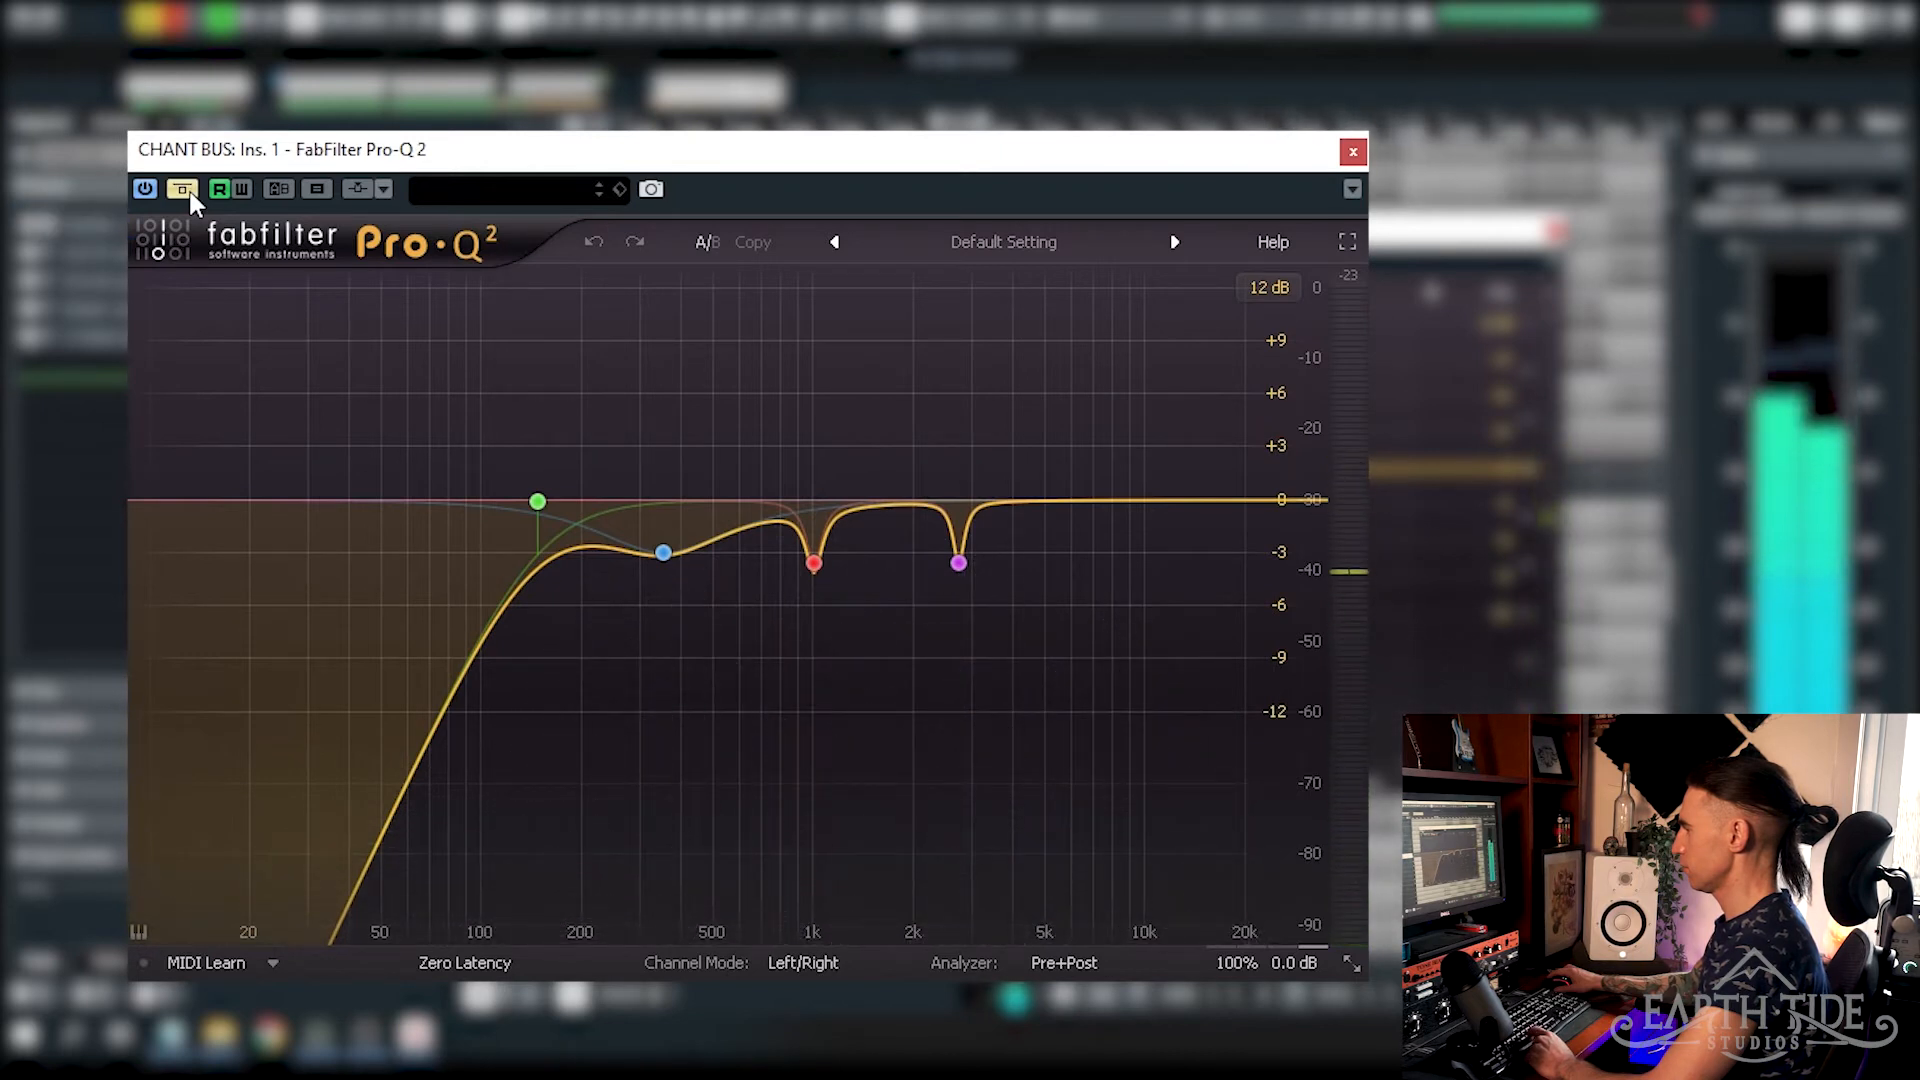
{"action": "left_click", "coordinate": [183, 190]}
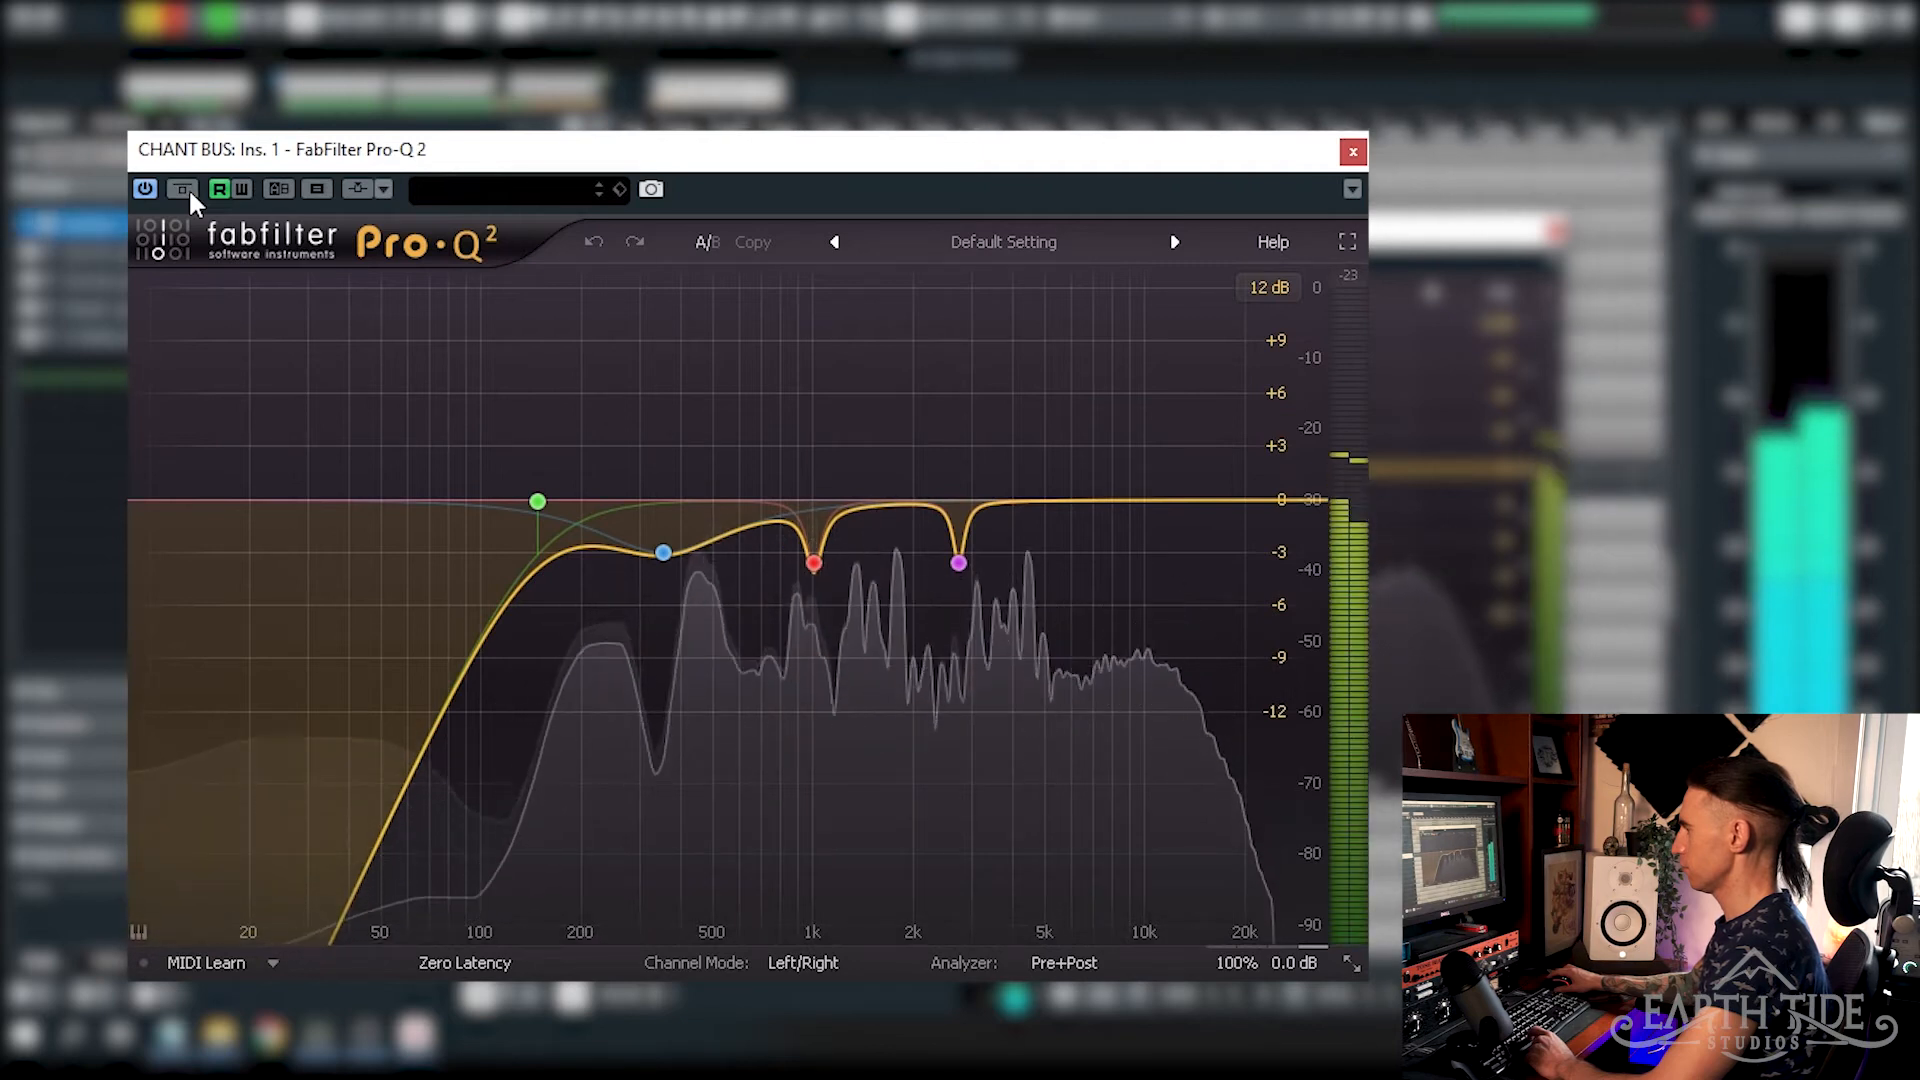
{"action": "key", "text": "space"}
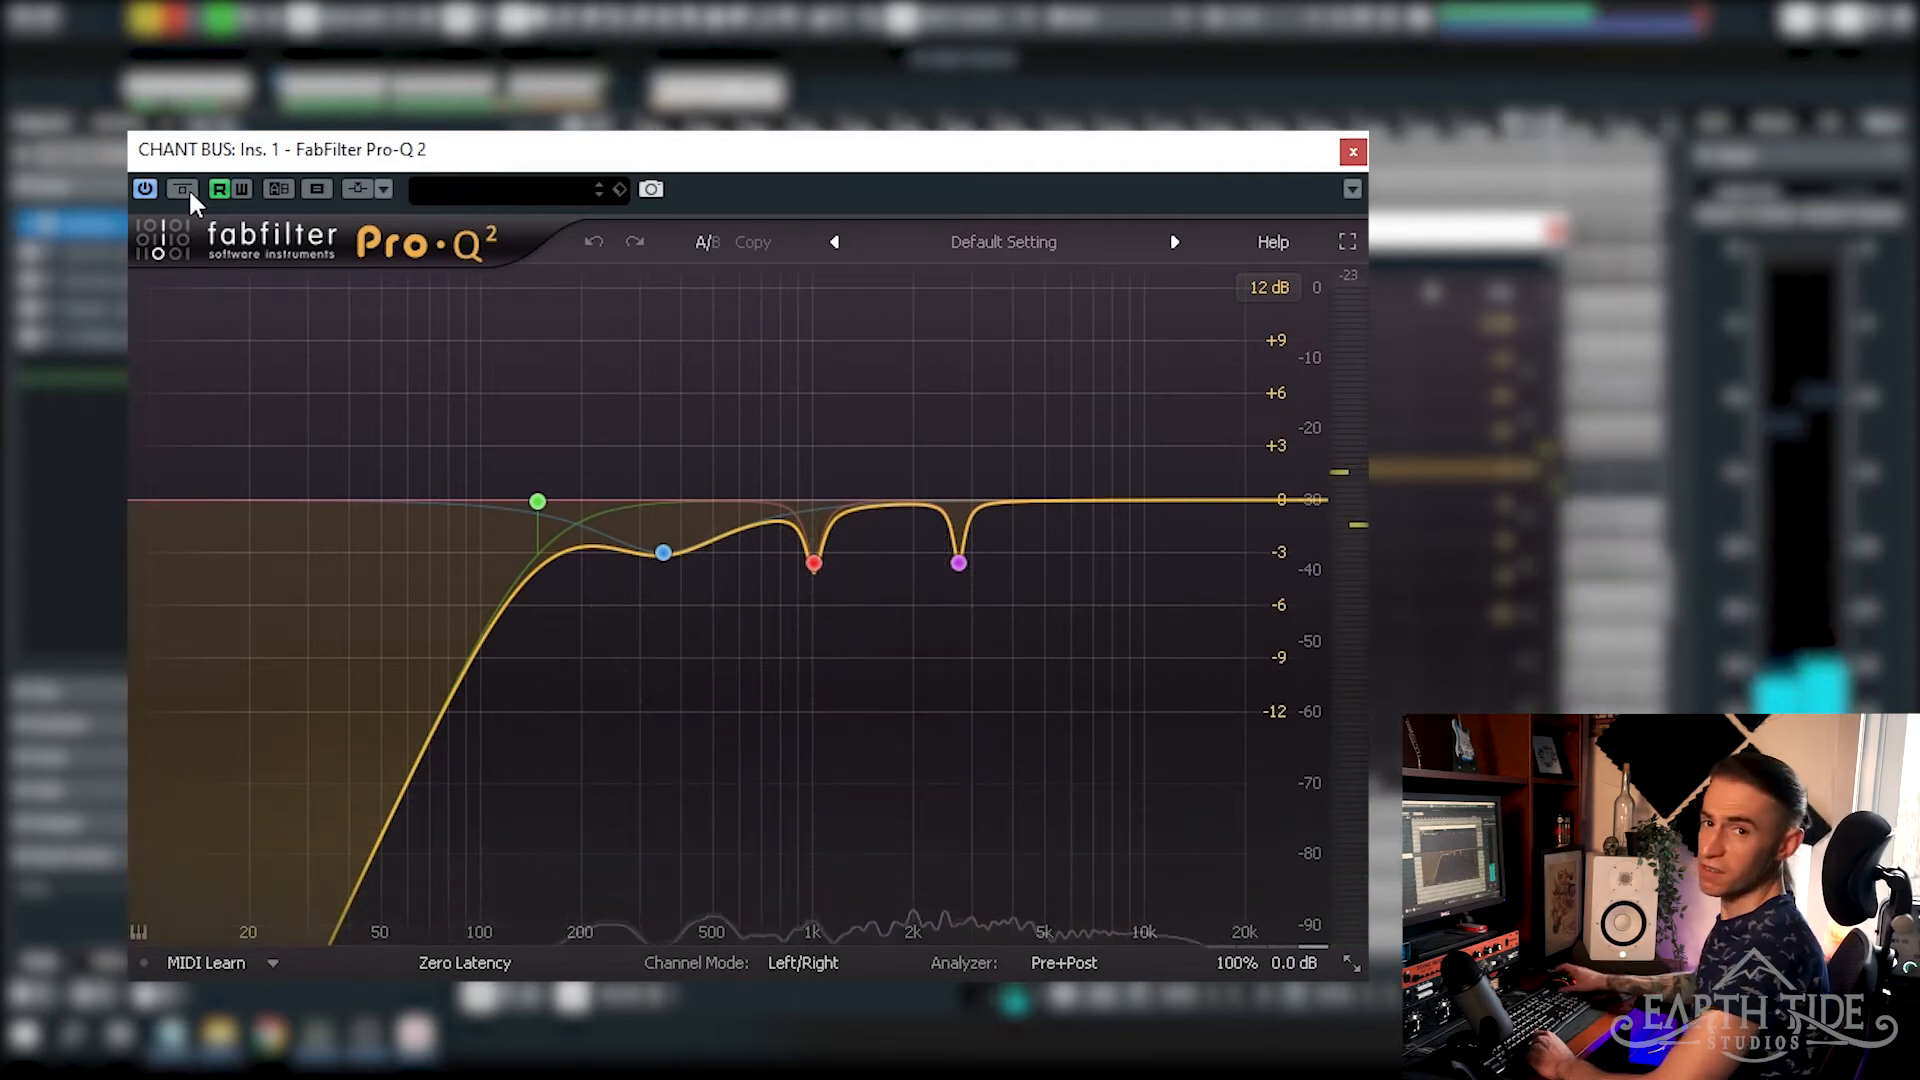
{"action": "mouse_move", "coordinate": [813, 460]}
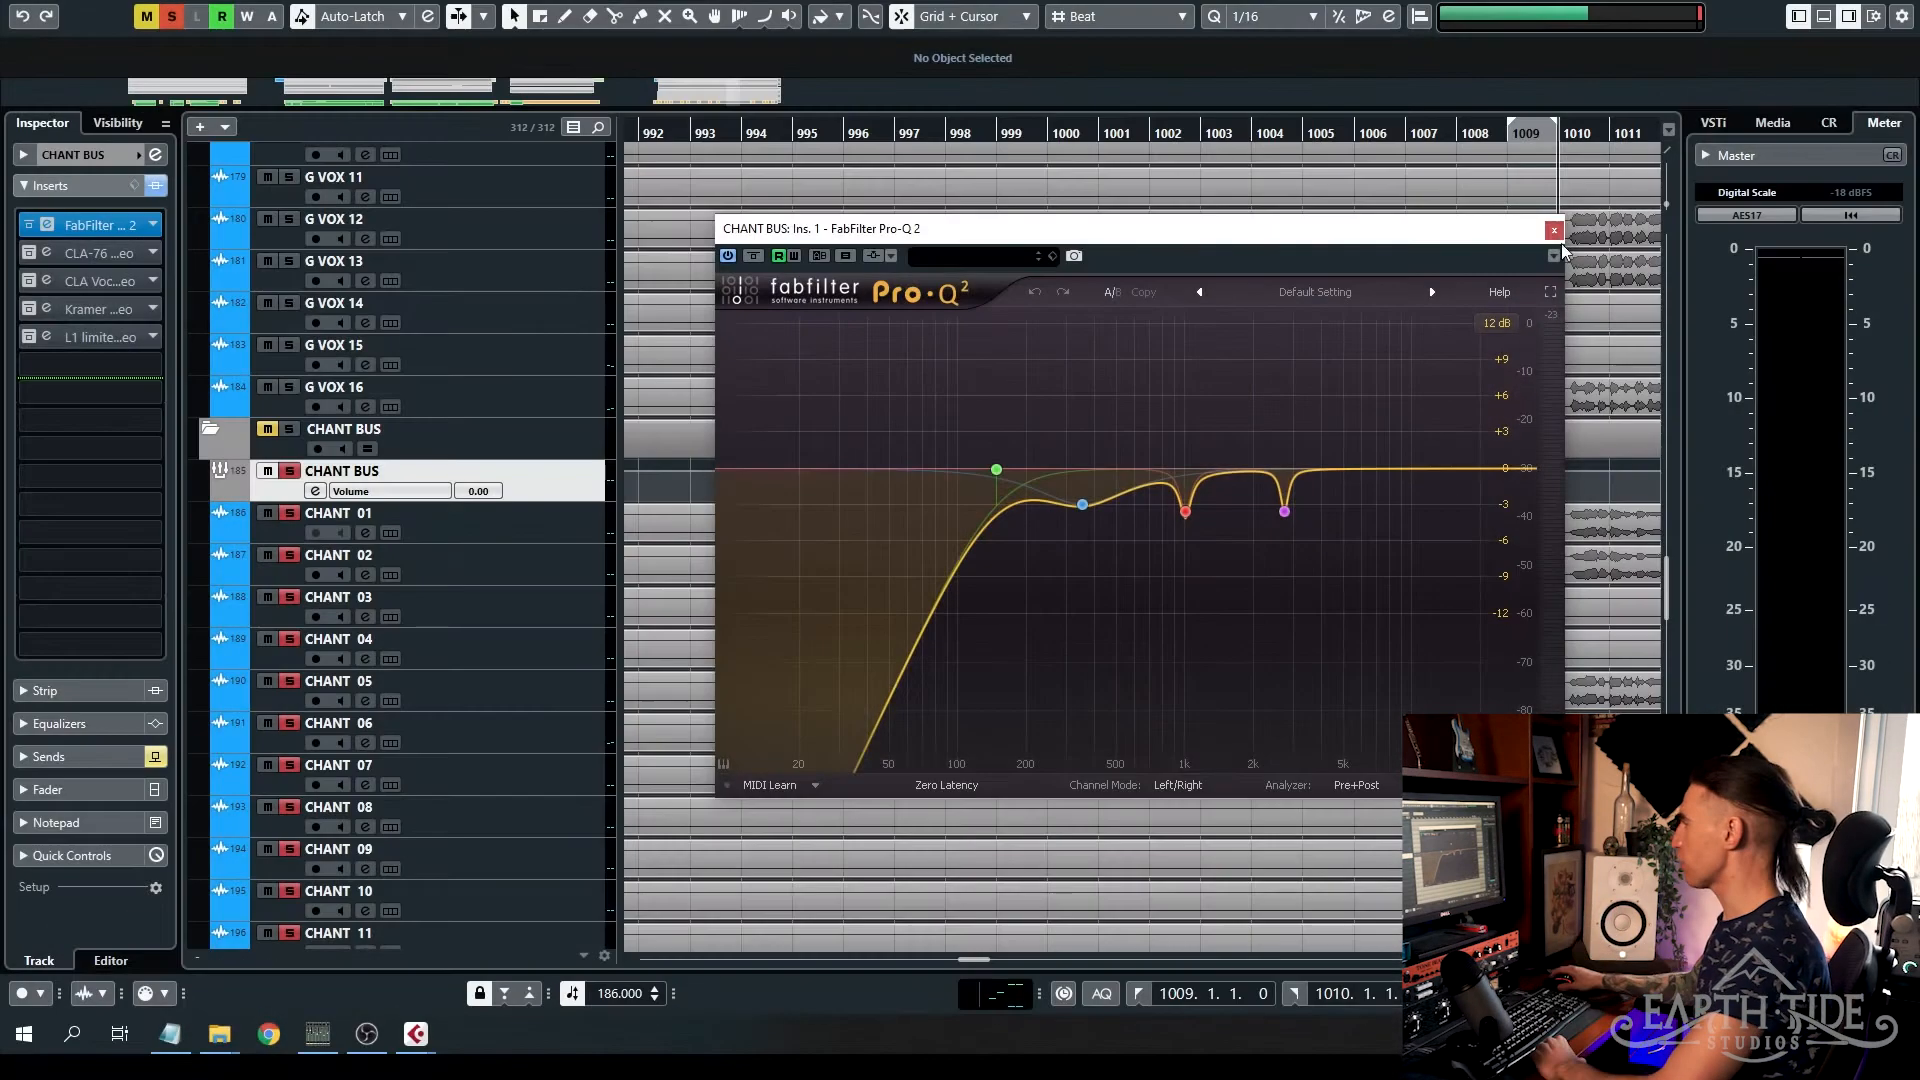
{"action": "left_click", "coordinate": [1352, 151]}
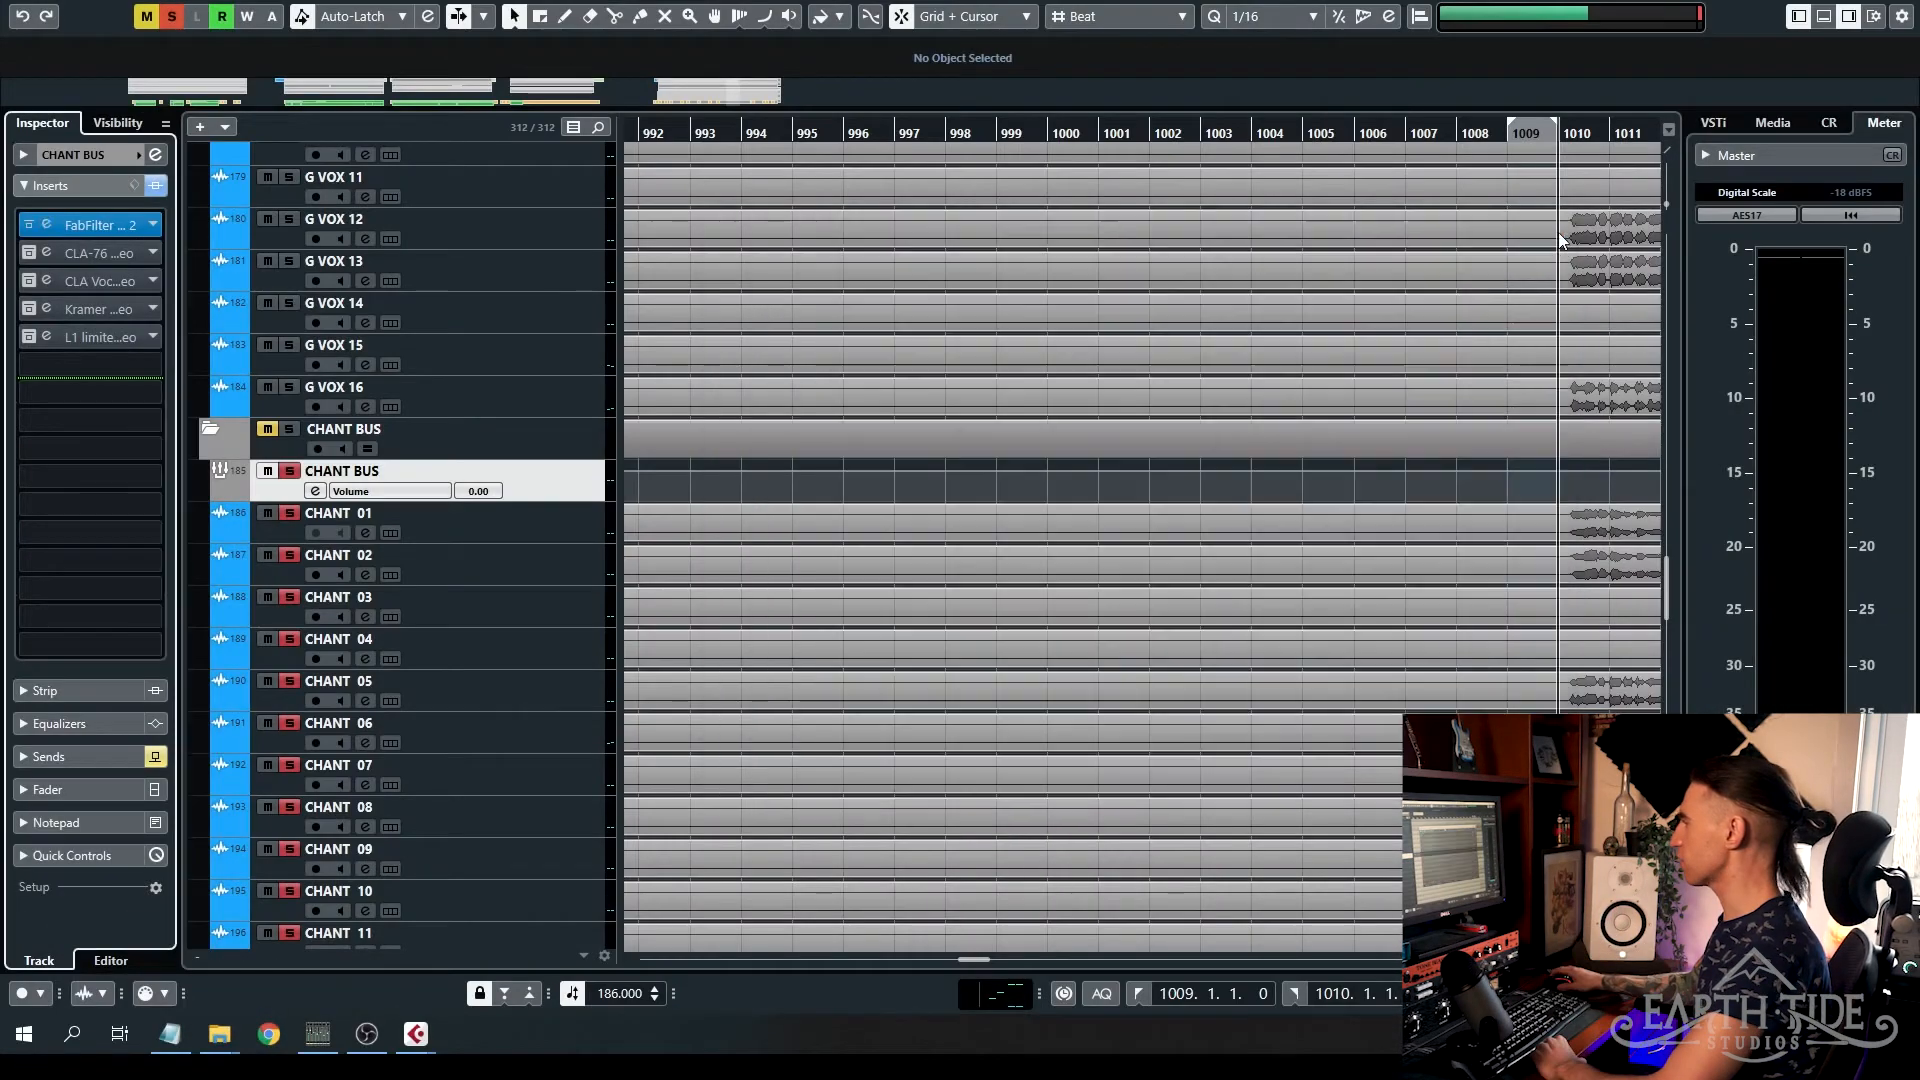
- Open the CLA-76 insert on the CHANT BUS and compare the chants with it active and bypassed during playback, leaving it active
{"action": "left_click", "coordinate": [46, 253]}
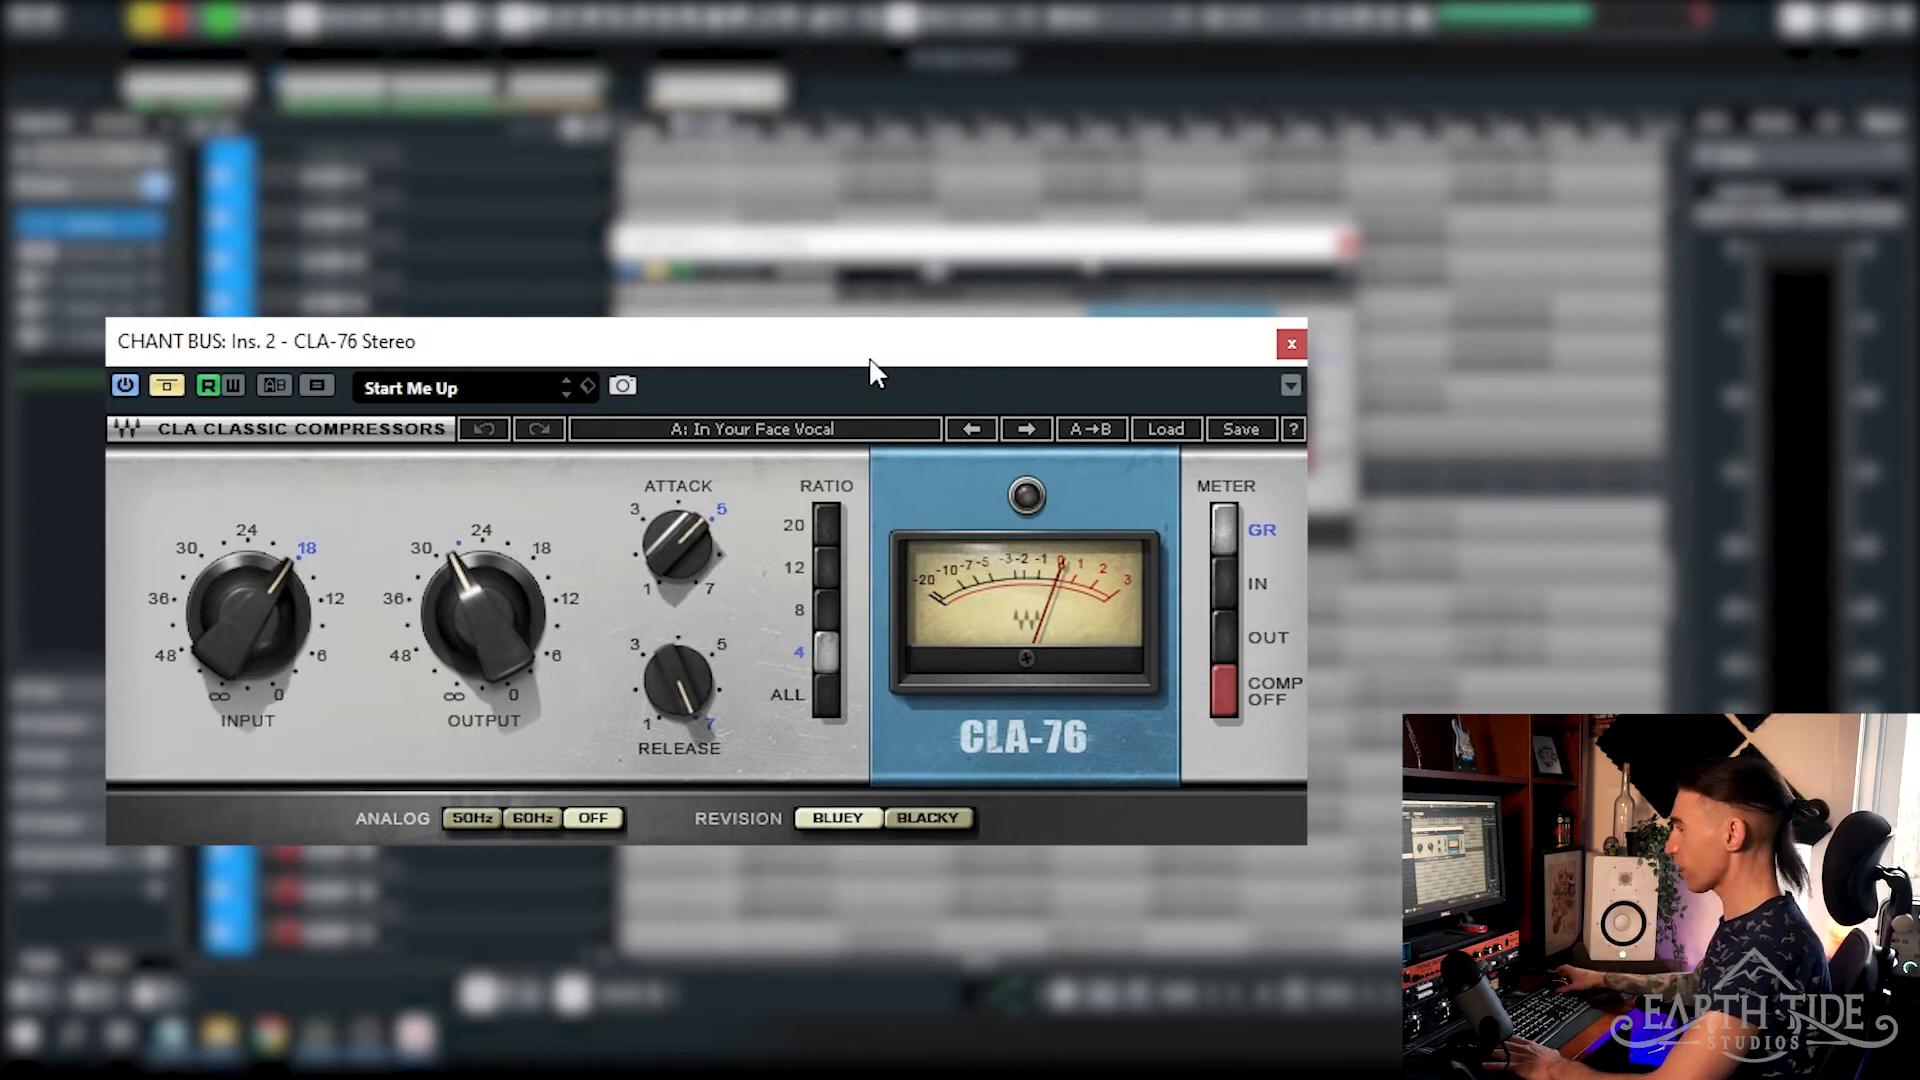
{"action": "left_click", "coordinate": [167, 386]}
{"action": "key", "text": "space"}
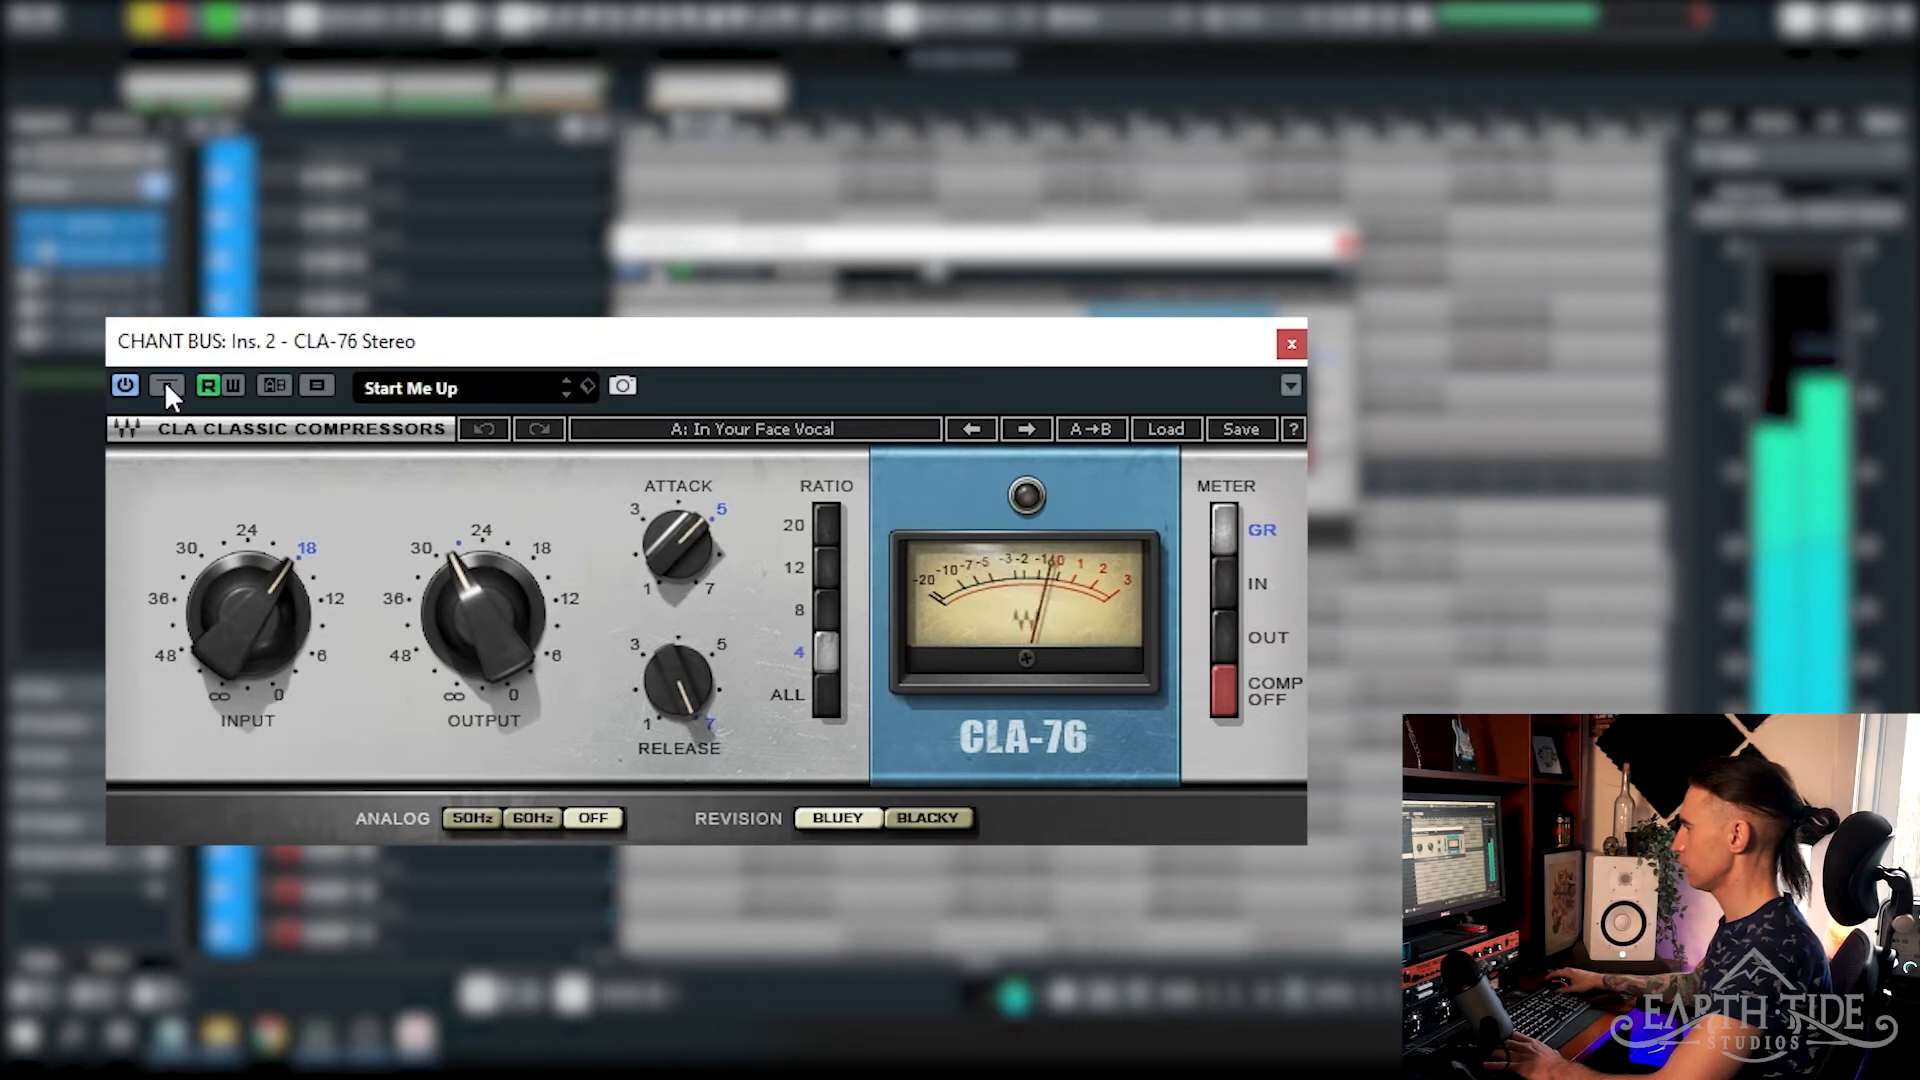
{"action": "left_click", "coordinate": [167, 385]}
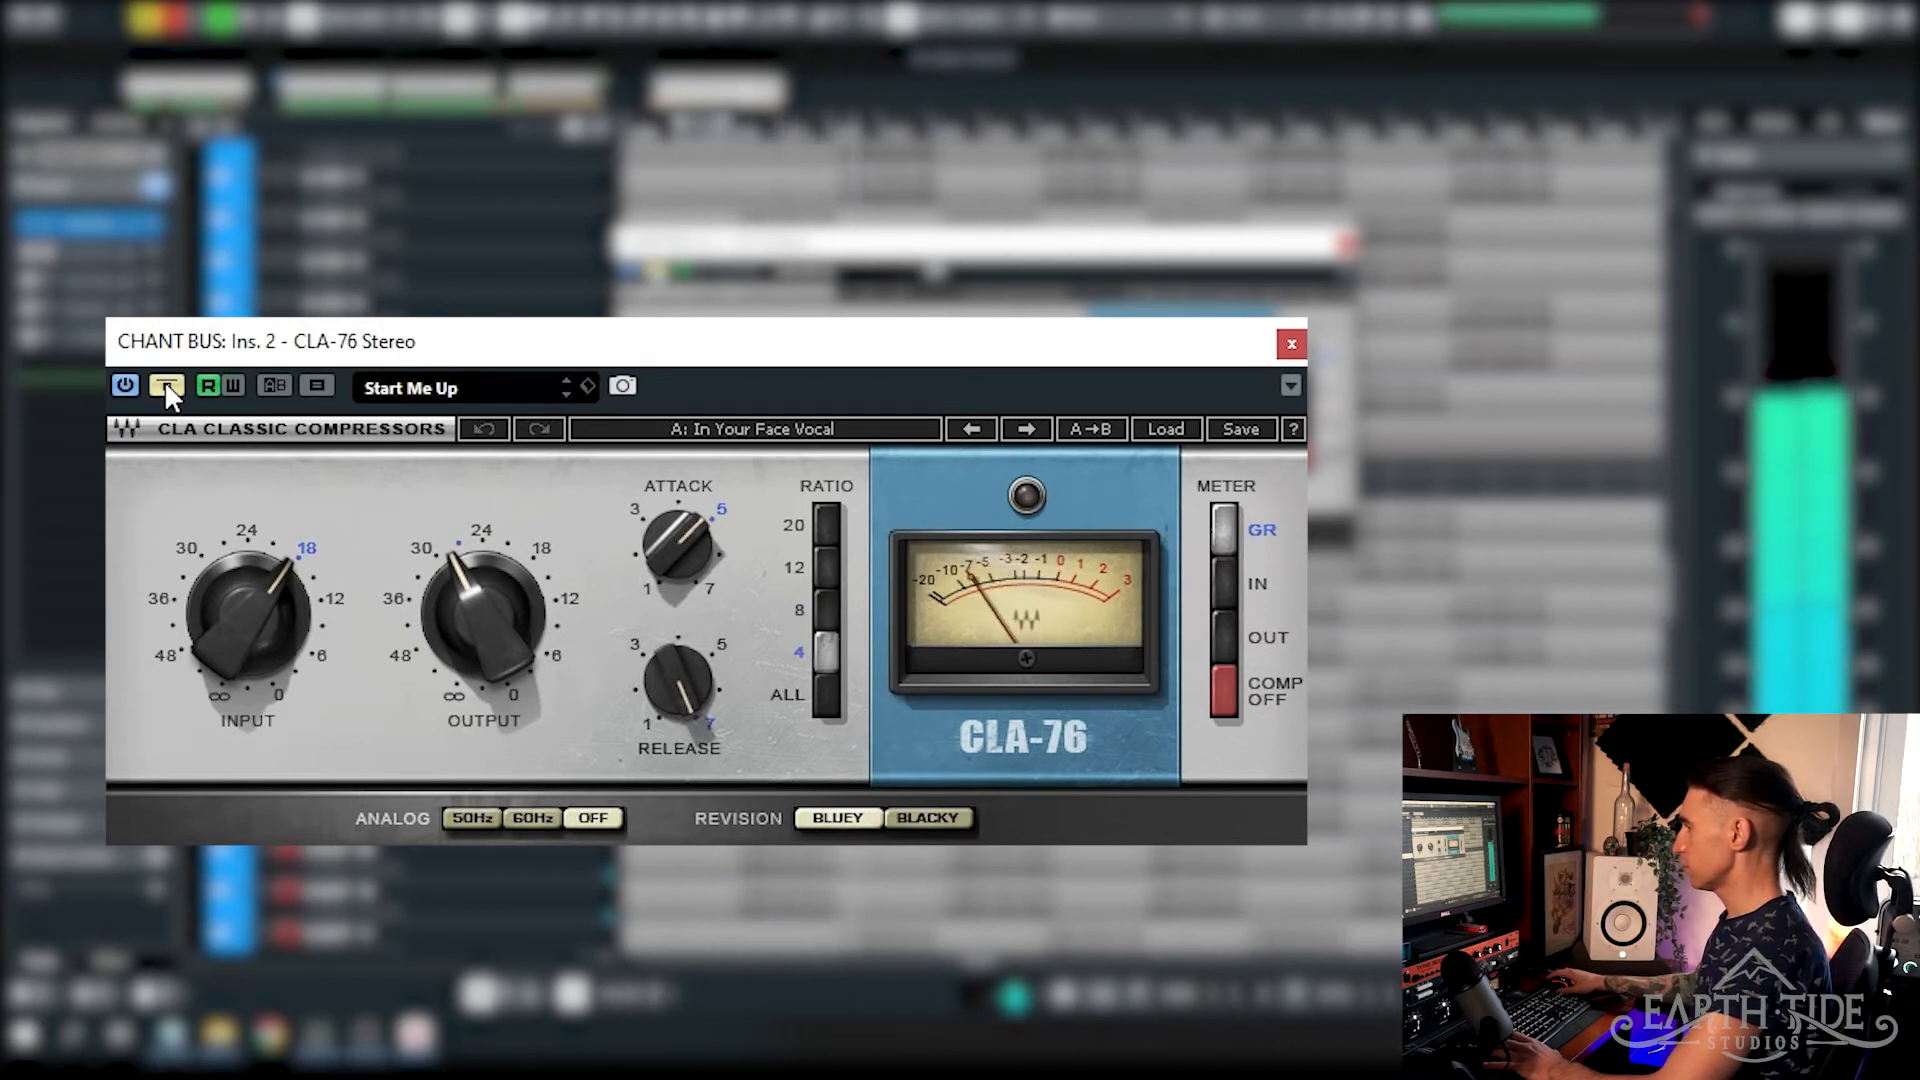
{"action": "left_click", "coordinate": [167, 385]}
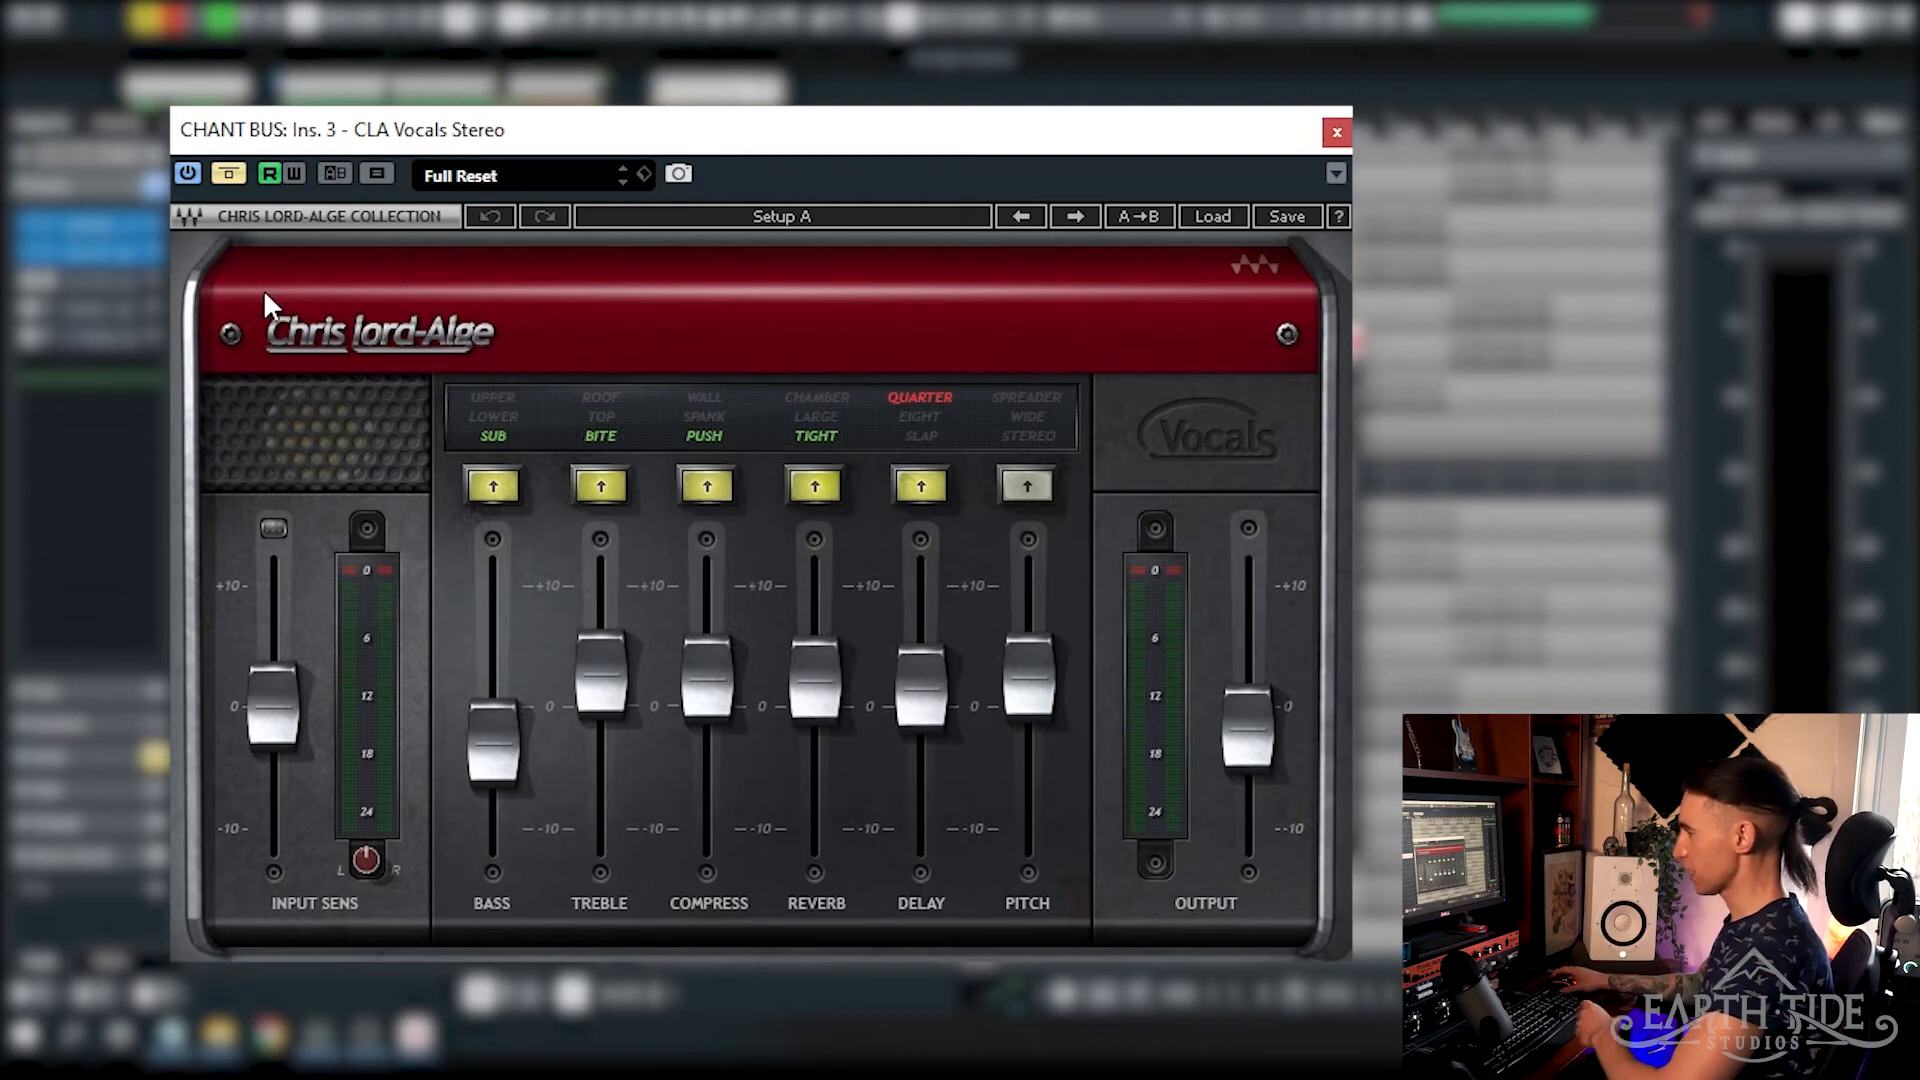
- Compare the chants with the CHANT BUS CLA Vocals insert active and bypassed during playback, leaving it active, and close the plug-in
{"action": "left_click", "coordinate": [224, 178]}
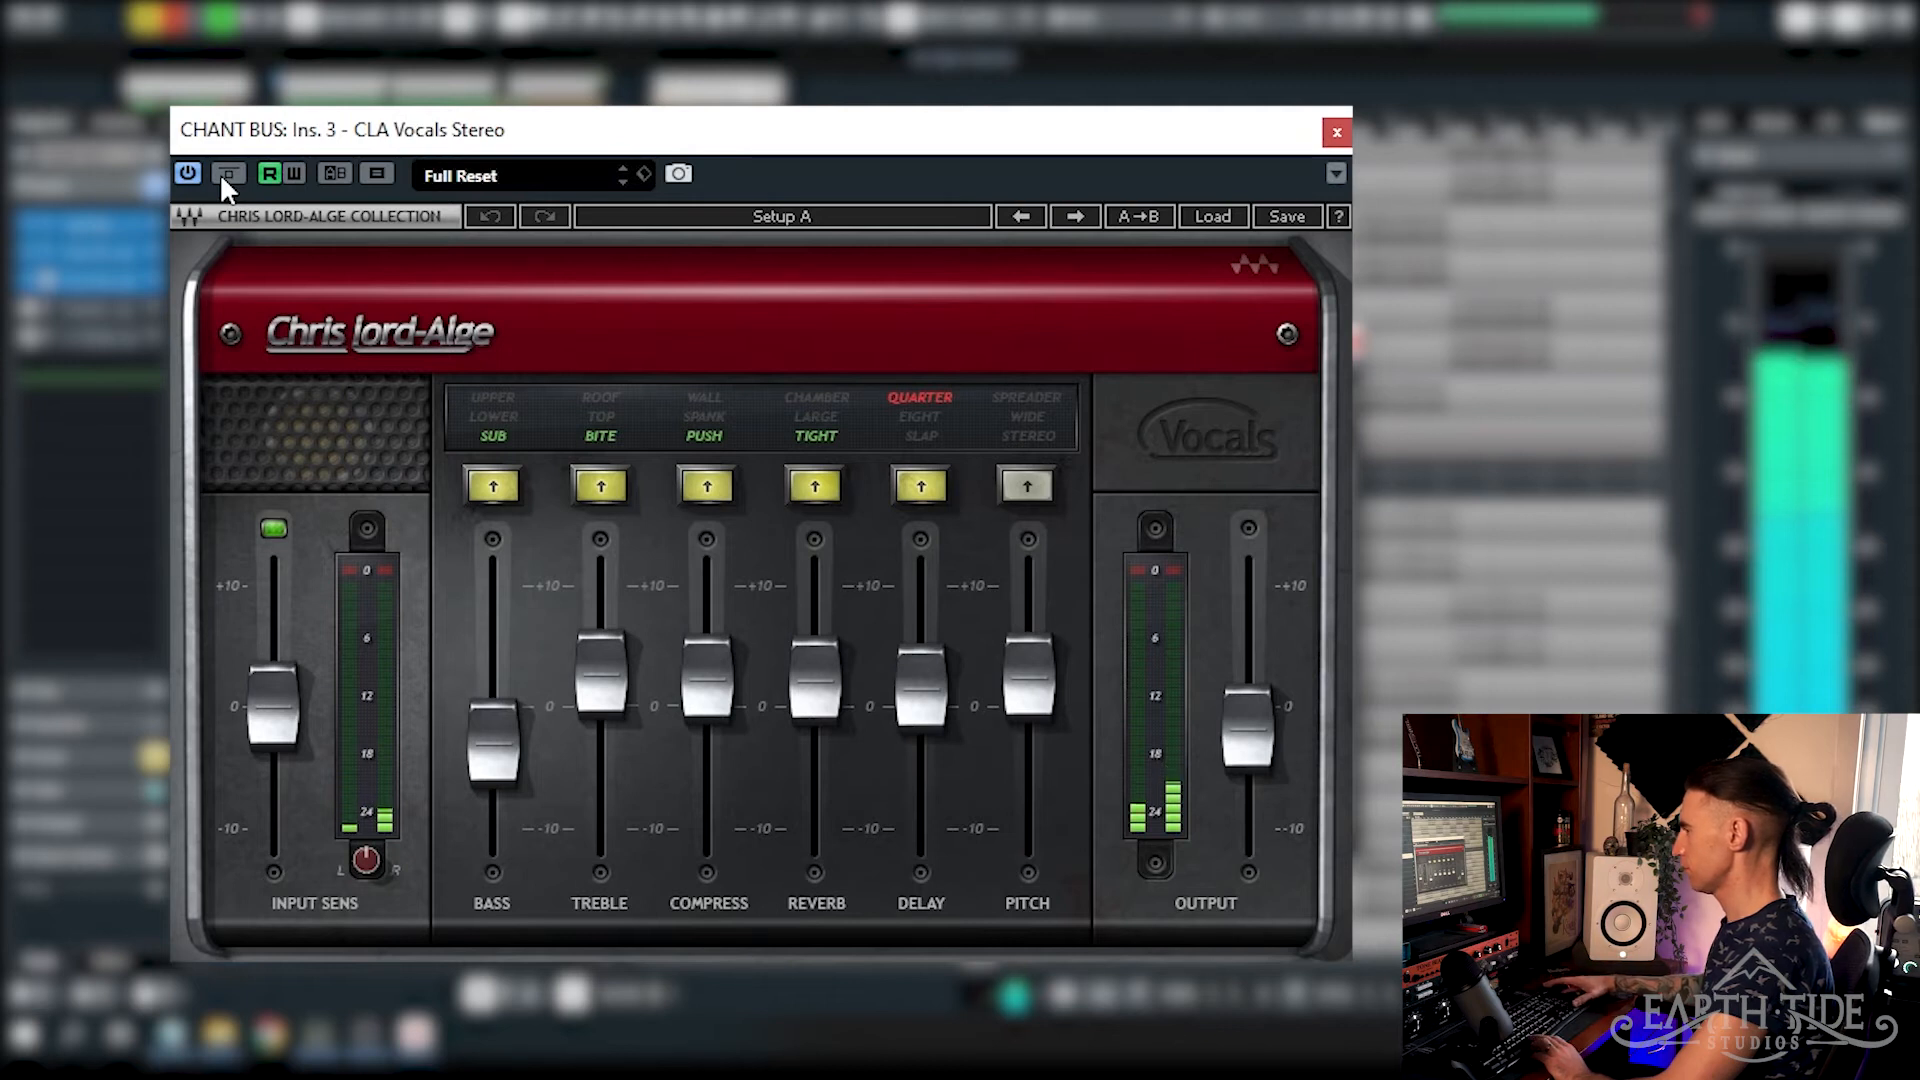
{"action": "key", "text": "space"}
{"action": "left_click", "coordinate": [226, 176]}
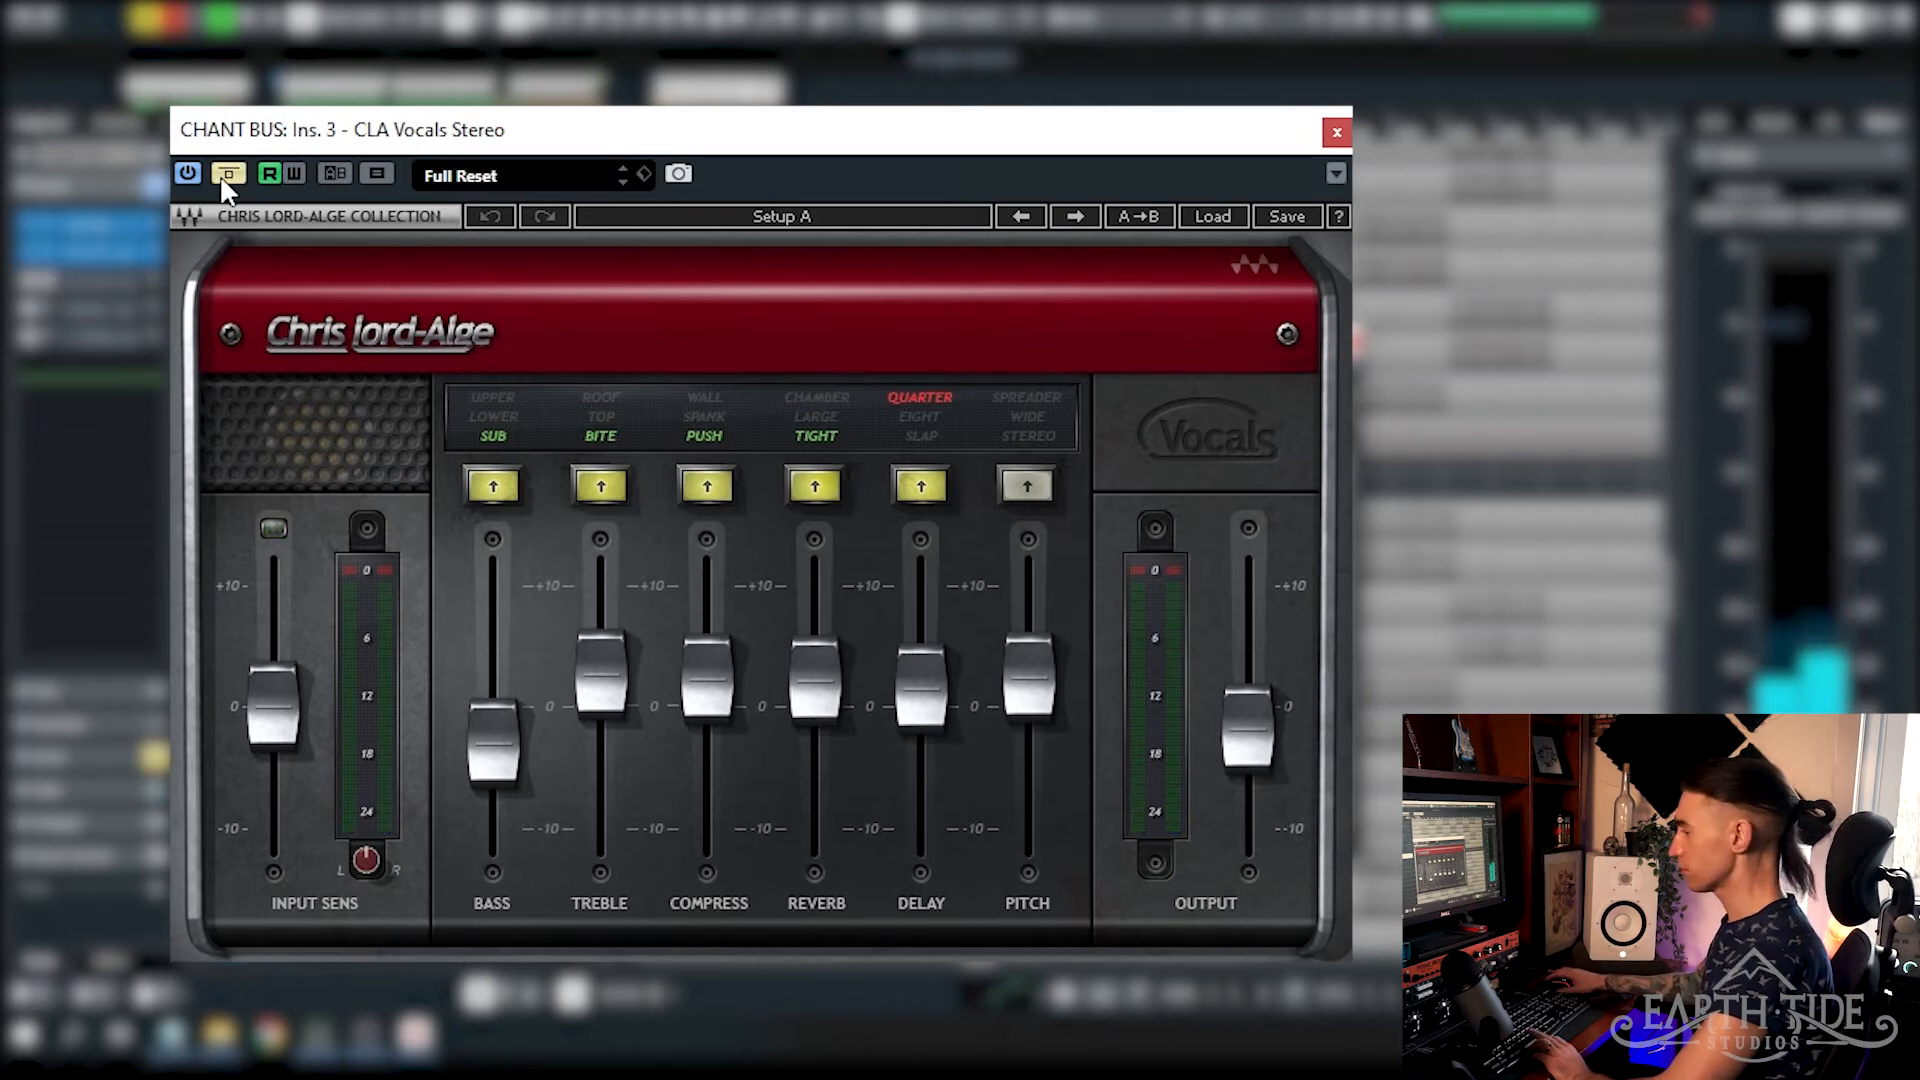
{"action": "key", "text": "space"}
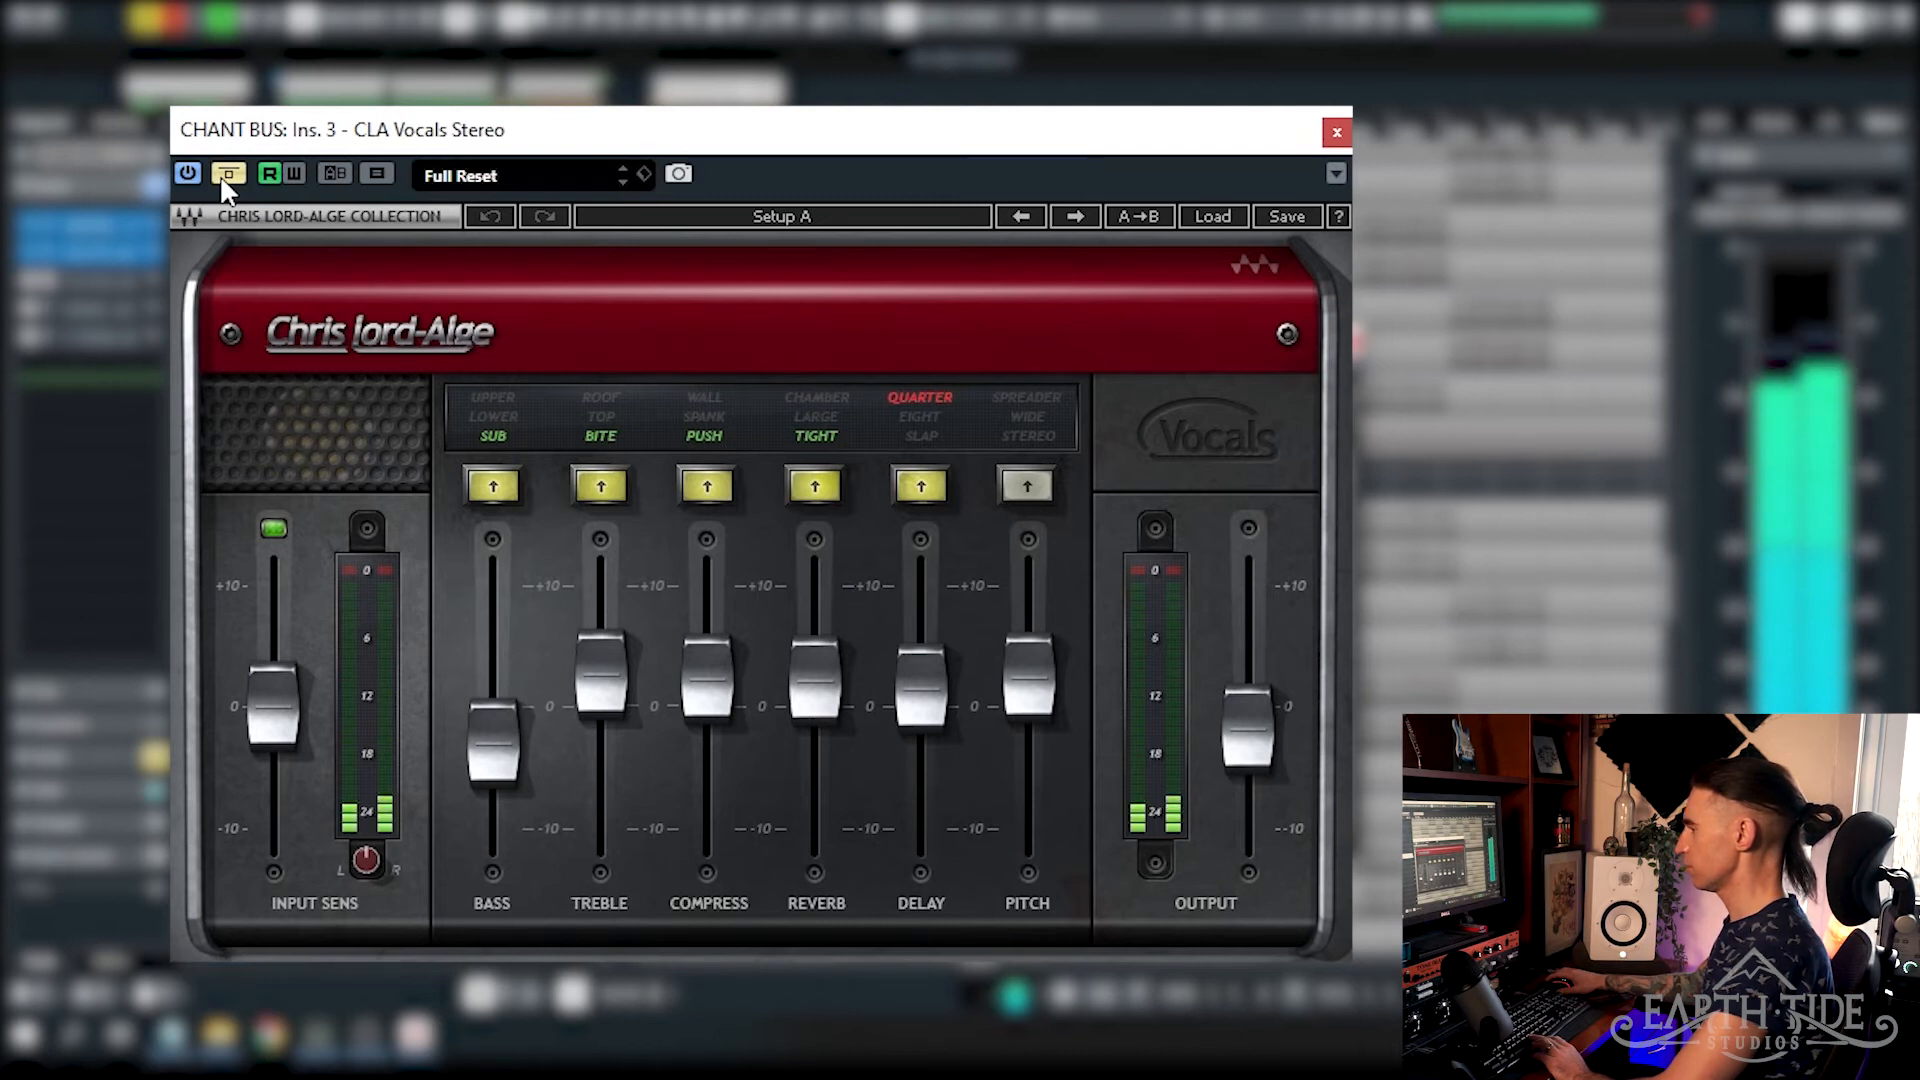
{"action": "left_click", "coordinate": [226, 176]}
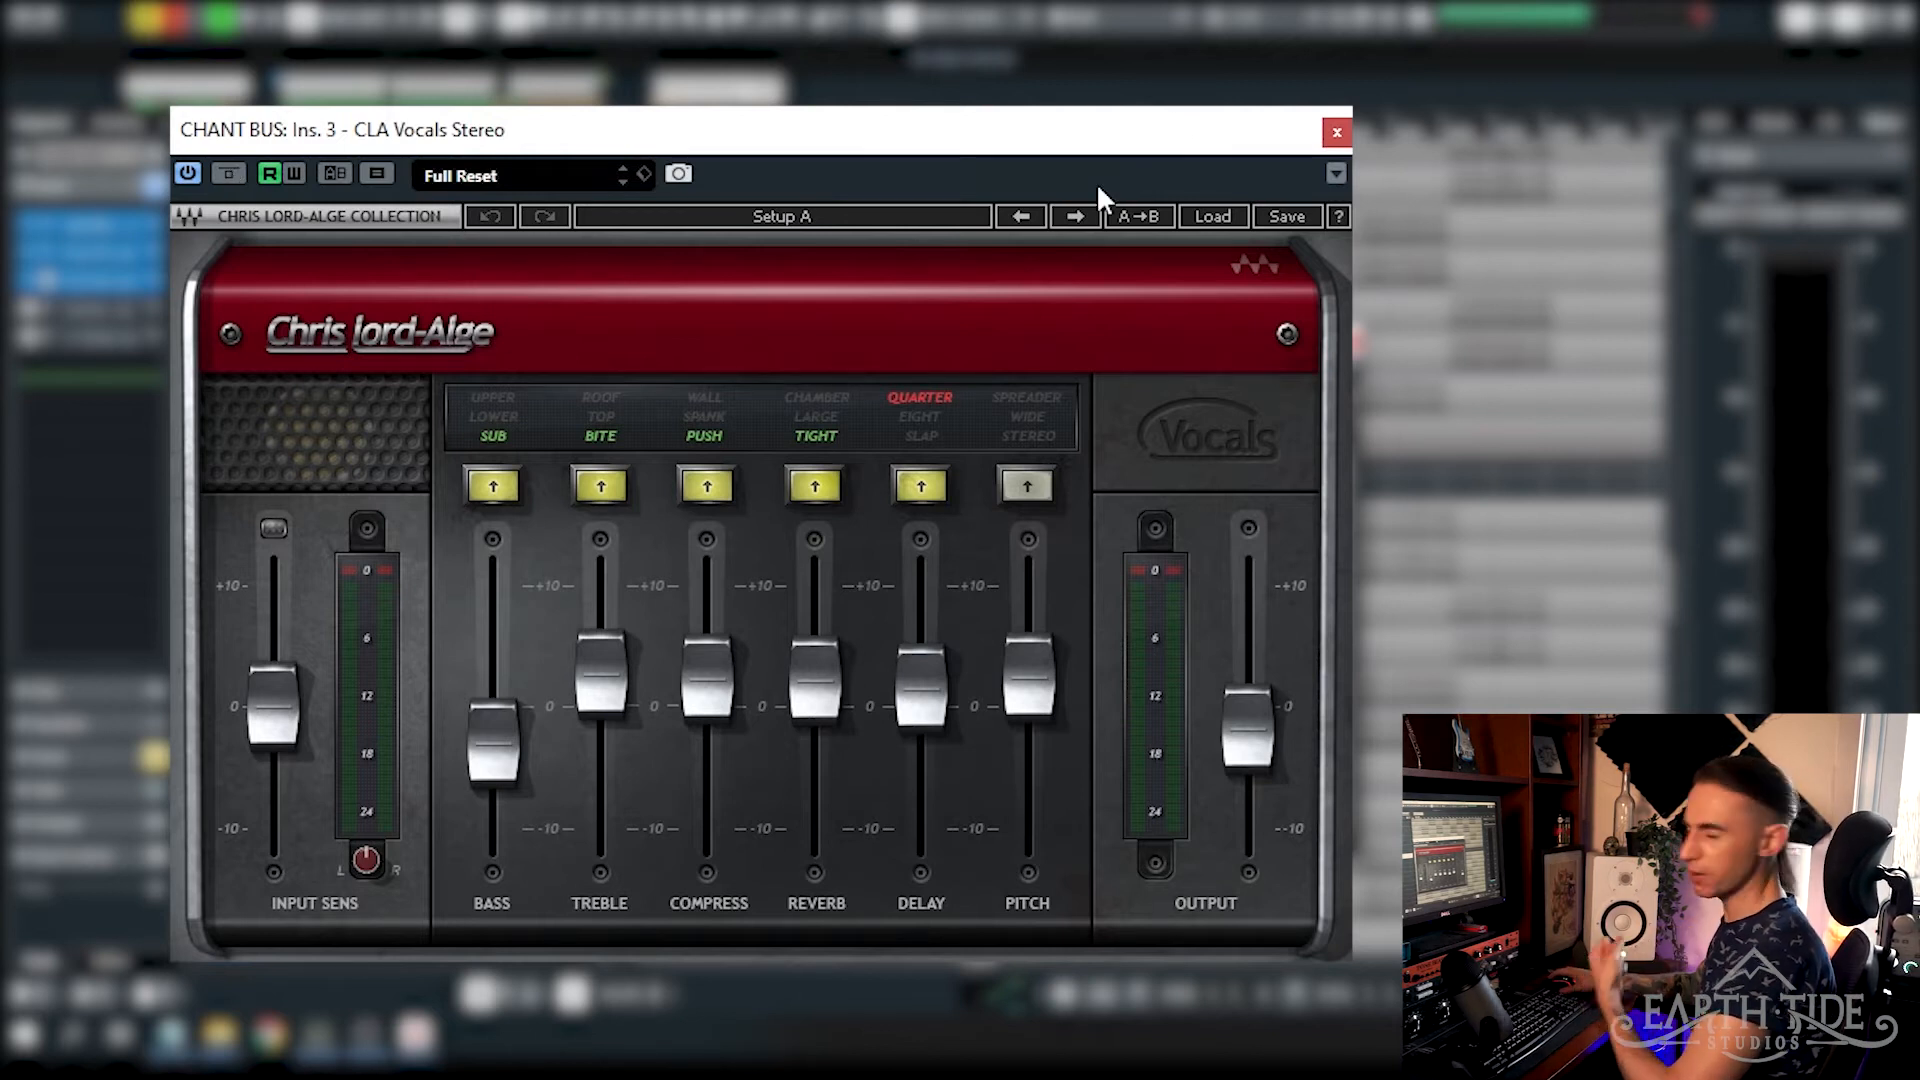
{"action": "left_click", "coordinate": [1344, 142]}
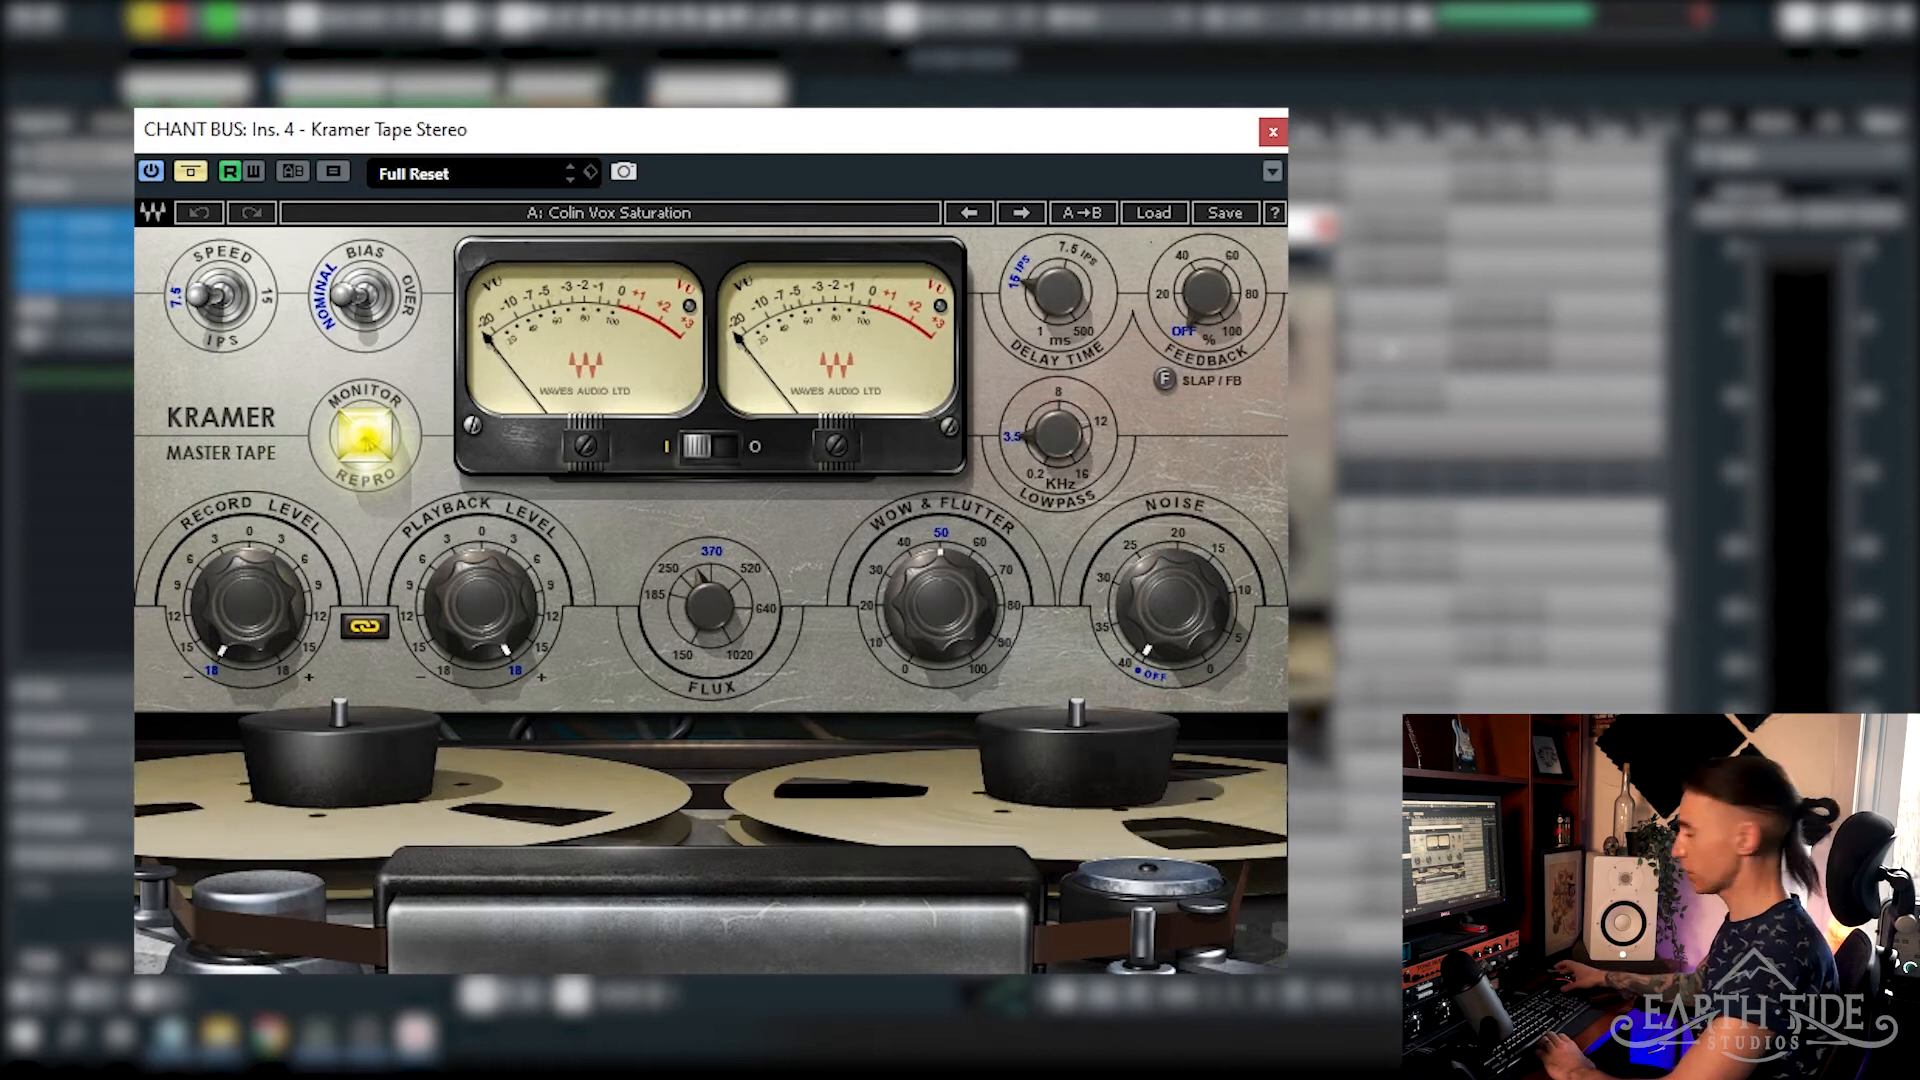
- Activate the Kramer Tape insert on the CHANT BUS, audition the chants through its saturation, and close the plug-in
{"action": "left_click", "coordinate": [195, 175]}
{"action": "key", "text": "space"}
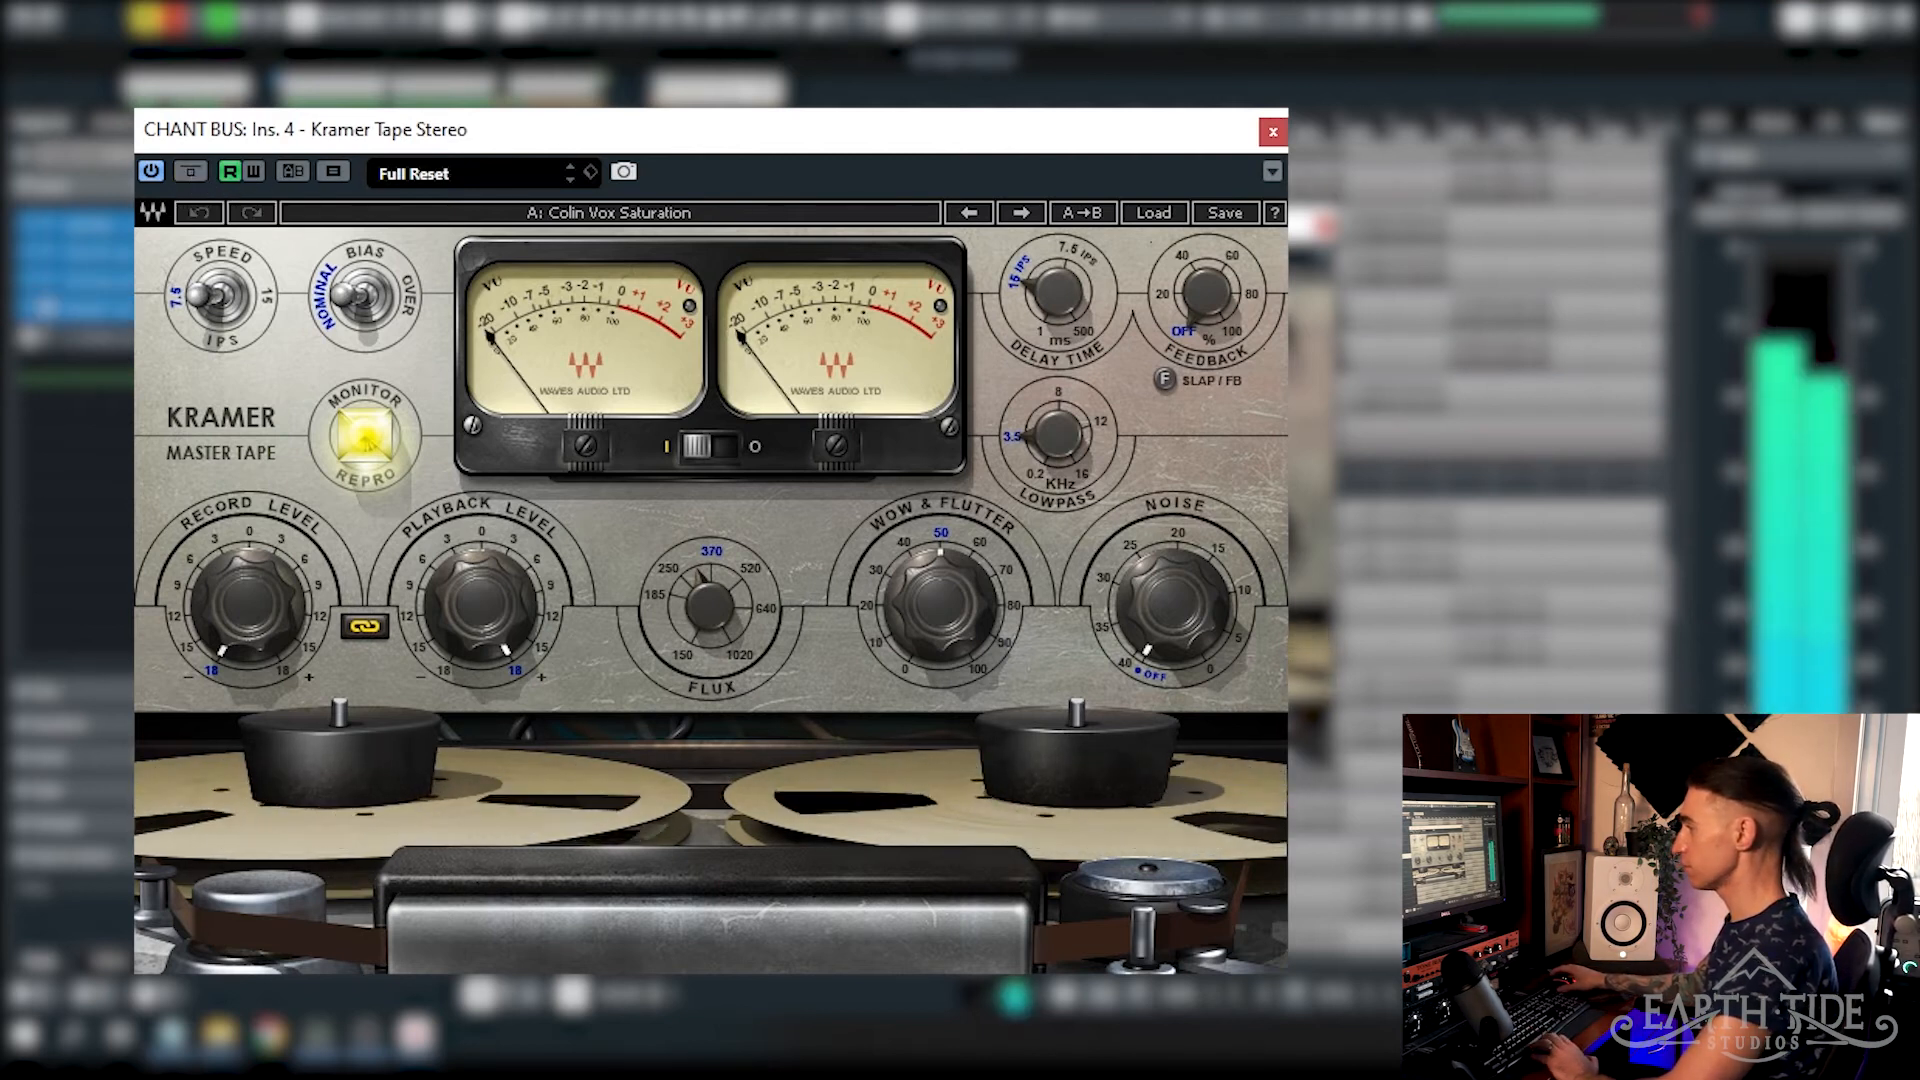
{"action": "left_click", "coordinate": [200, 176]}
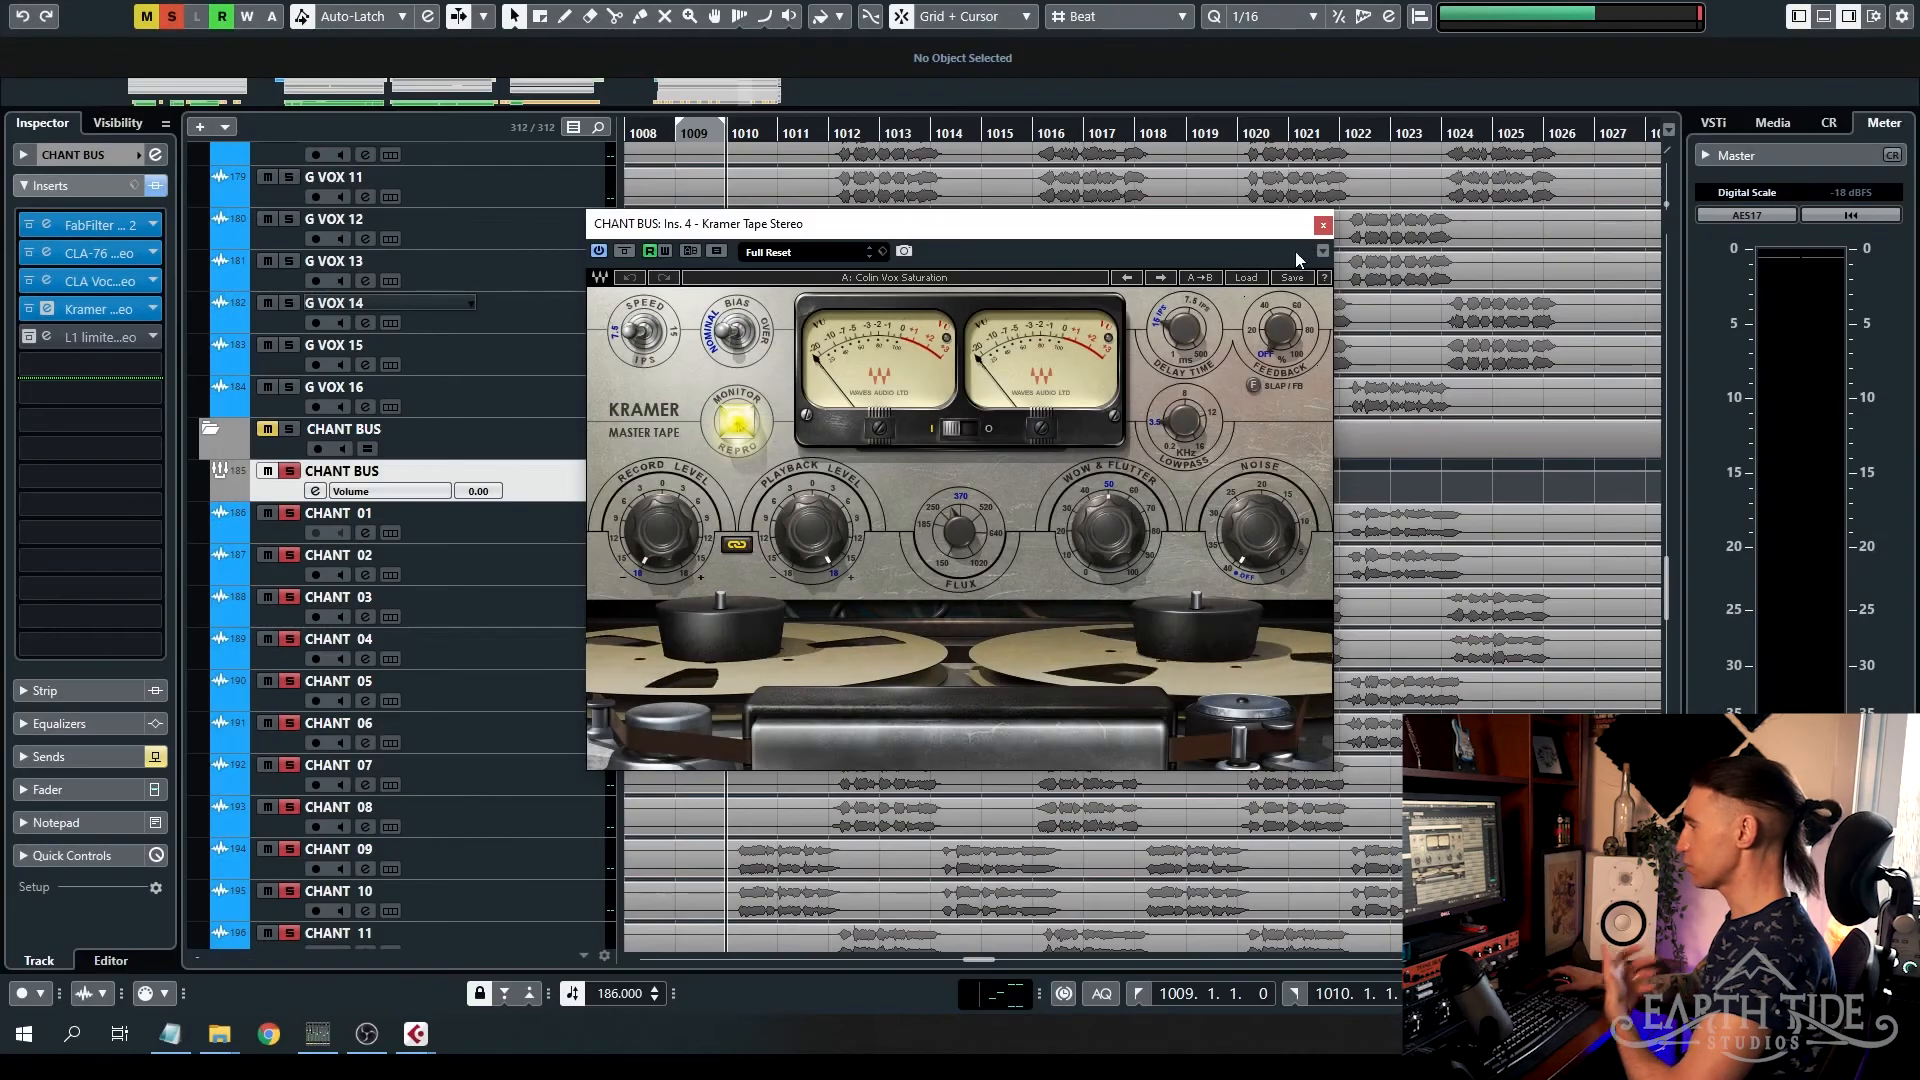
{"action": "left_click", "coordinate": [1320, 226]}
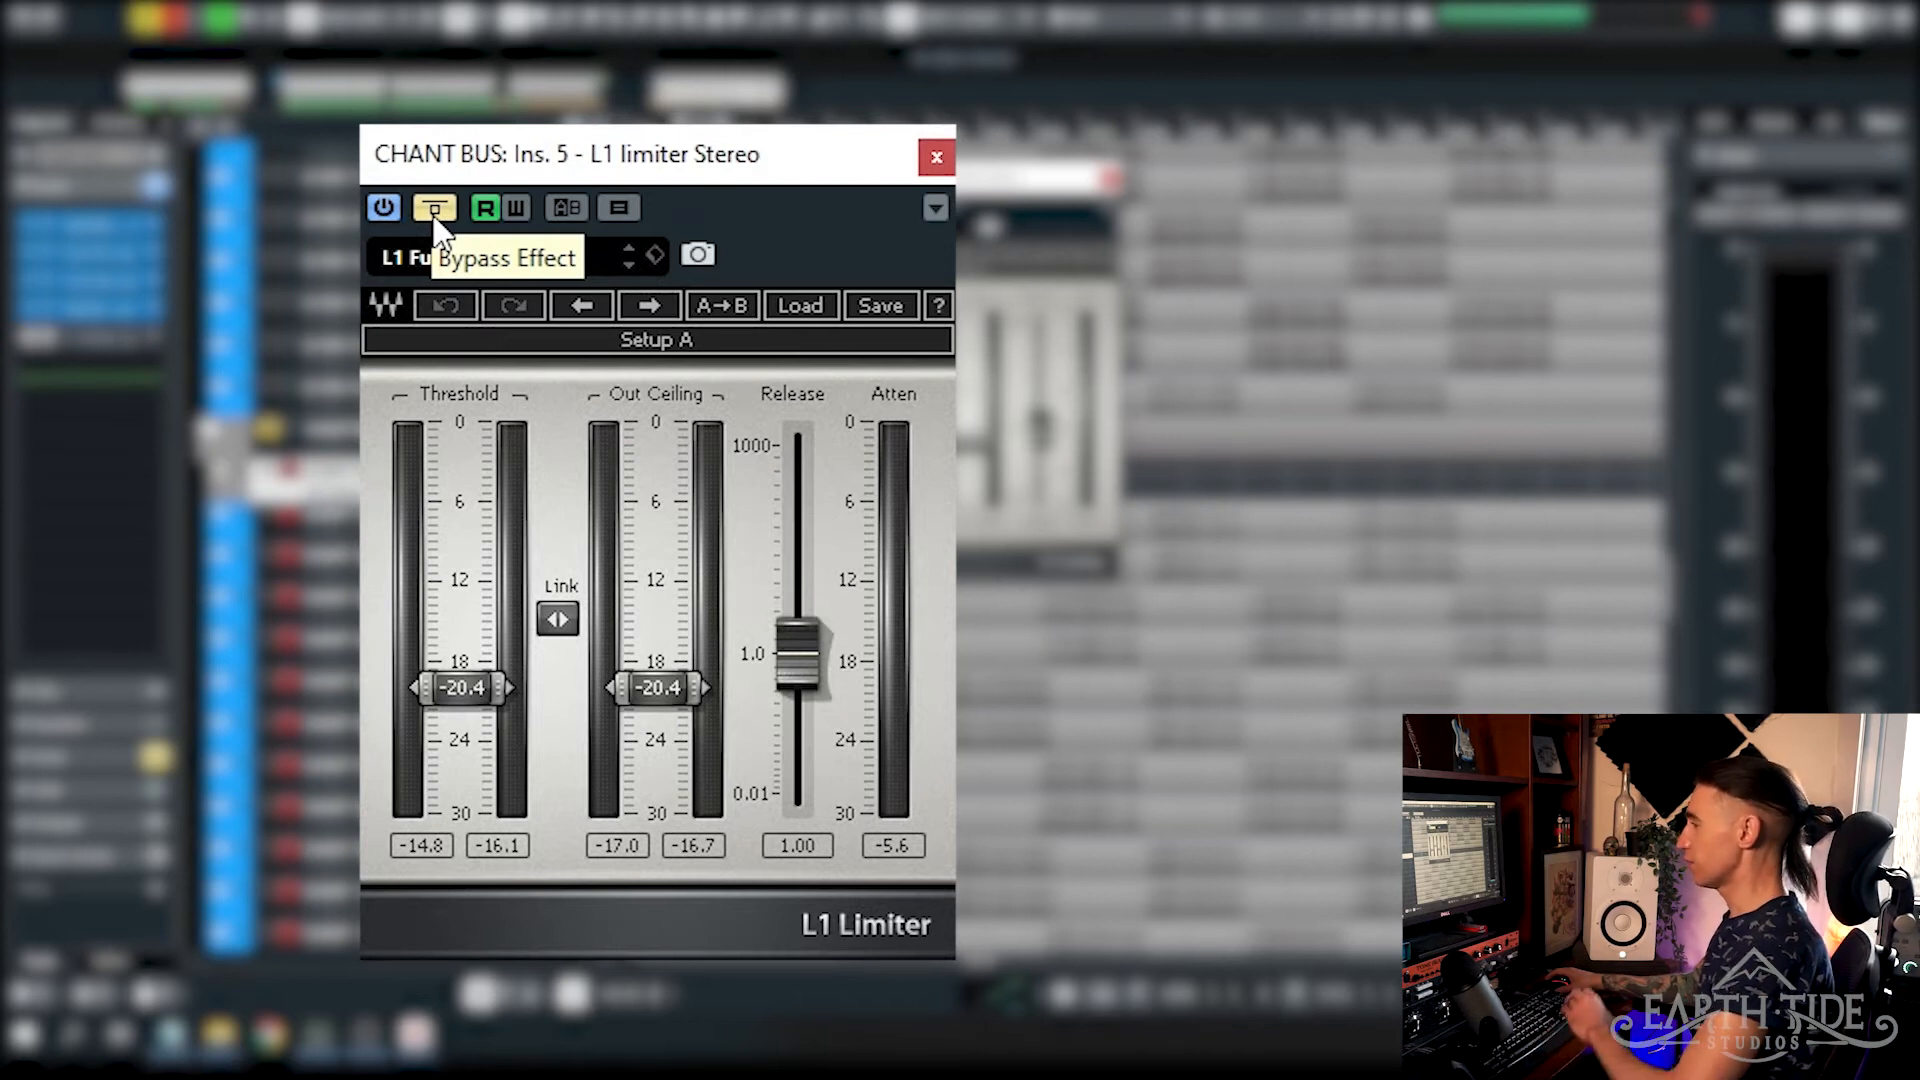
- Activate the L1 limiter on the CHANT BUS and audition the chants through it
{"action": "left_click", "coordinate": [434, 212]}
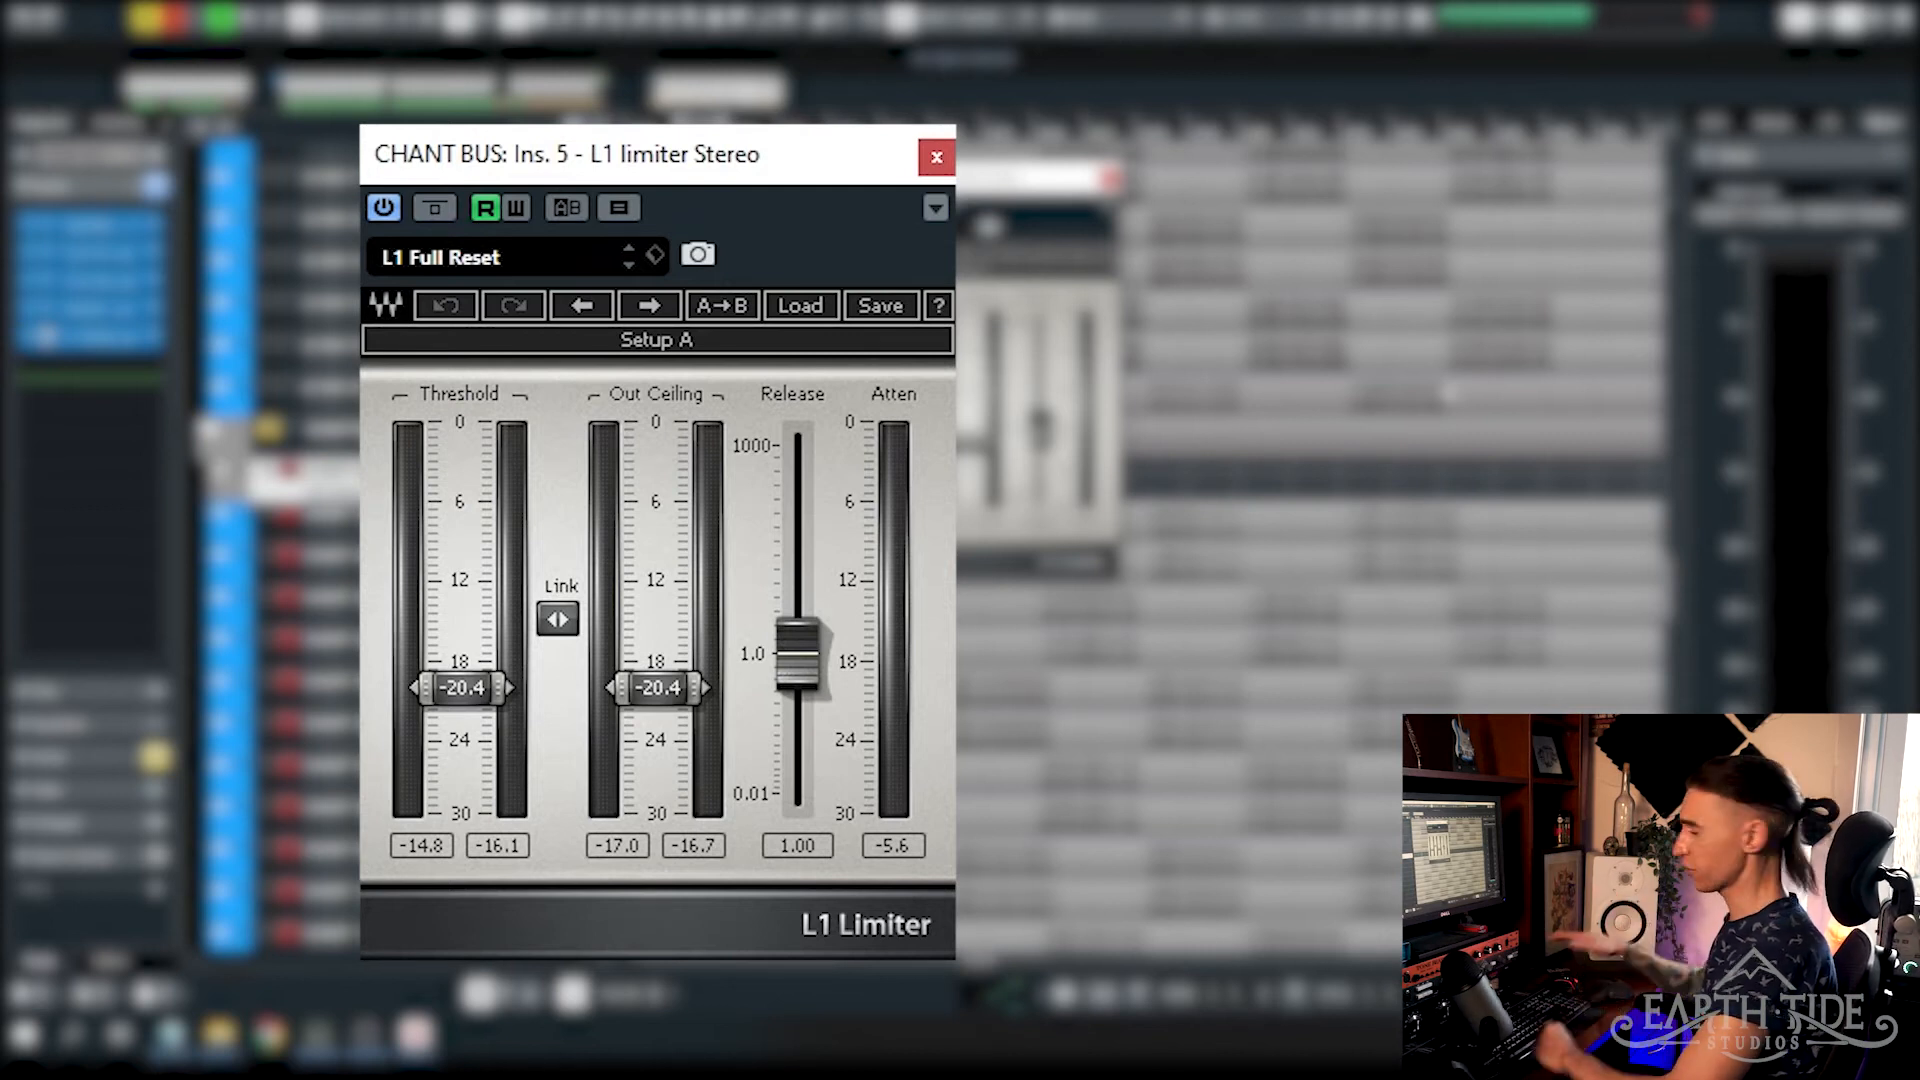
{"action": "key", "text": "space"}
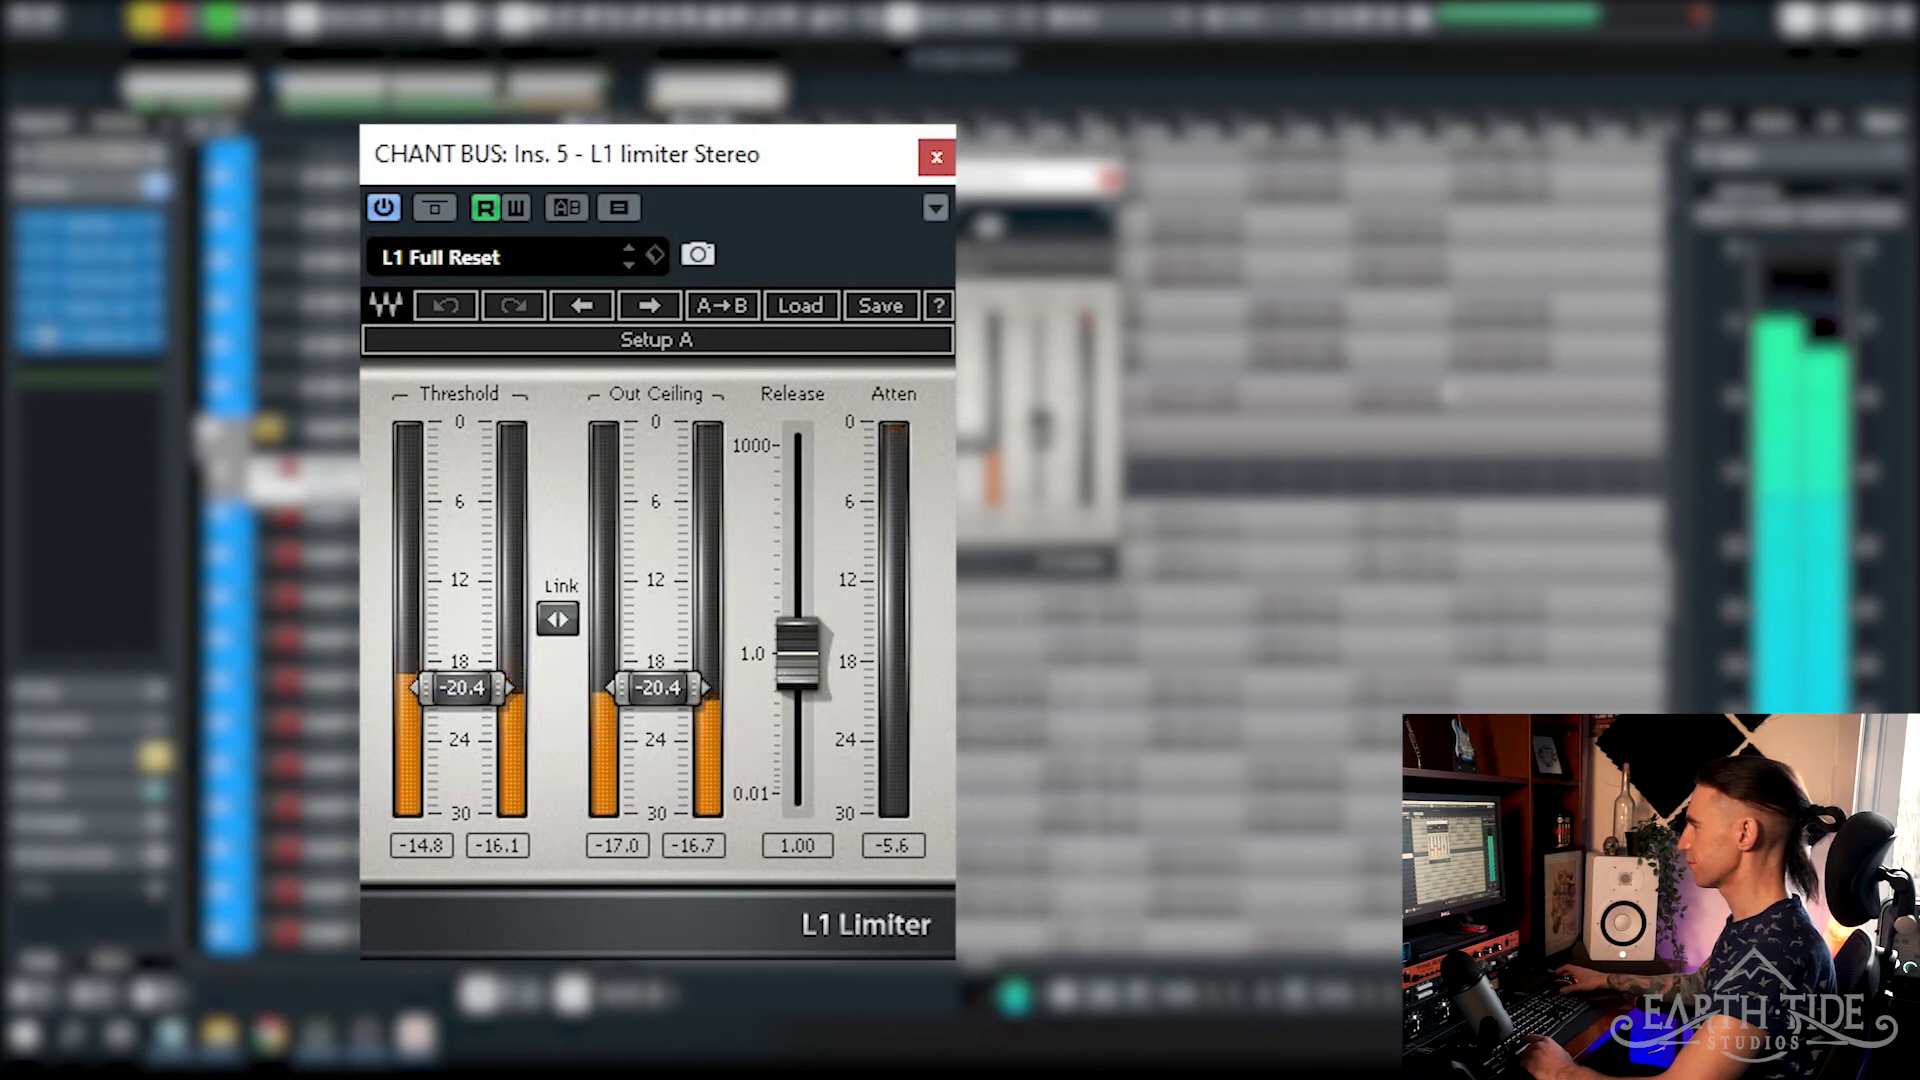
{"action": "key", "text": "space"}
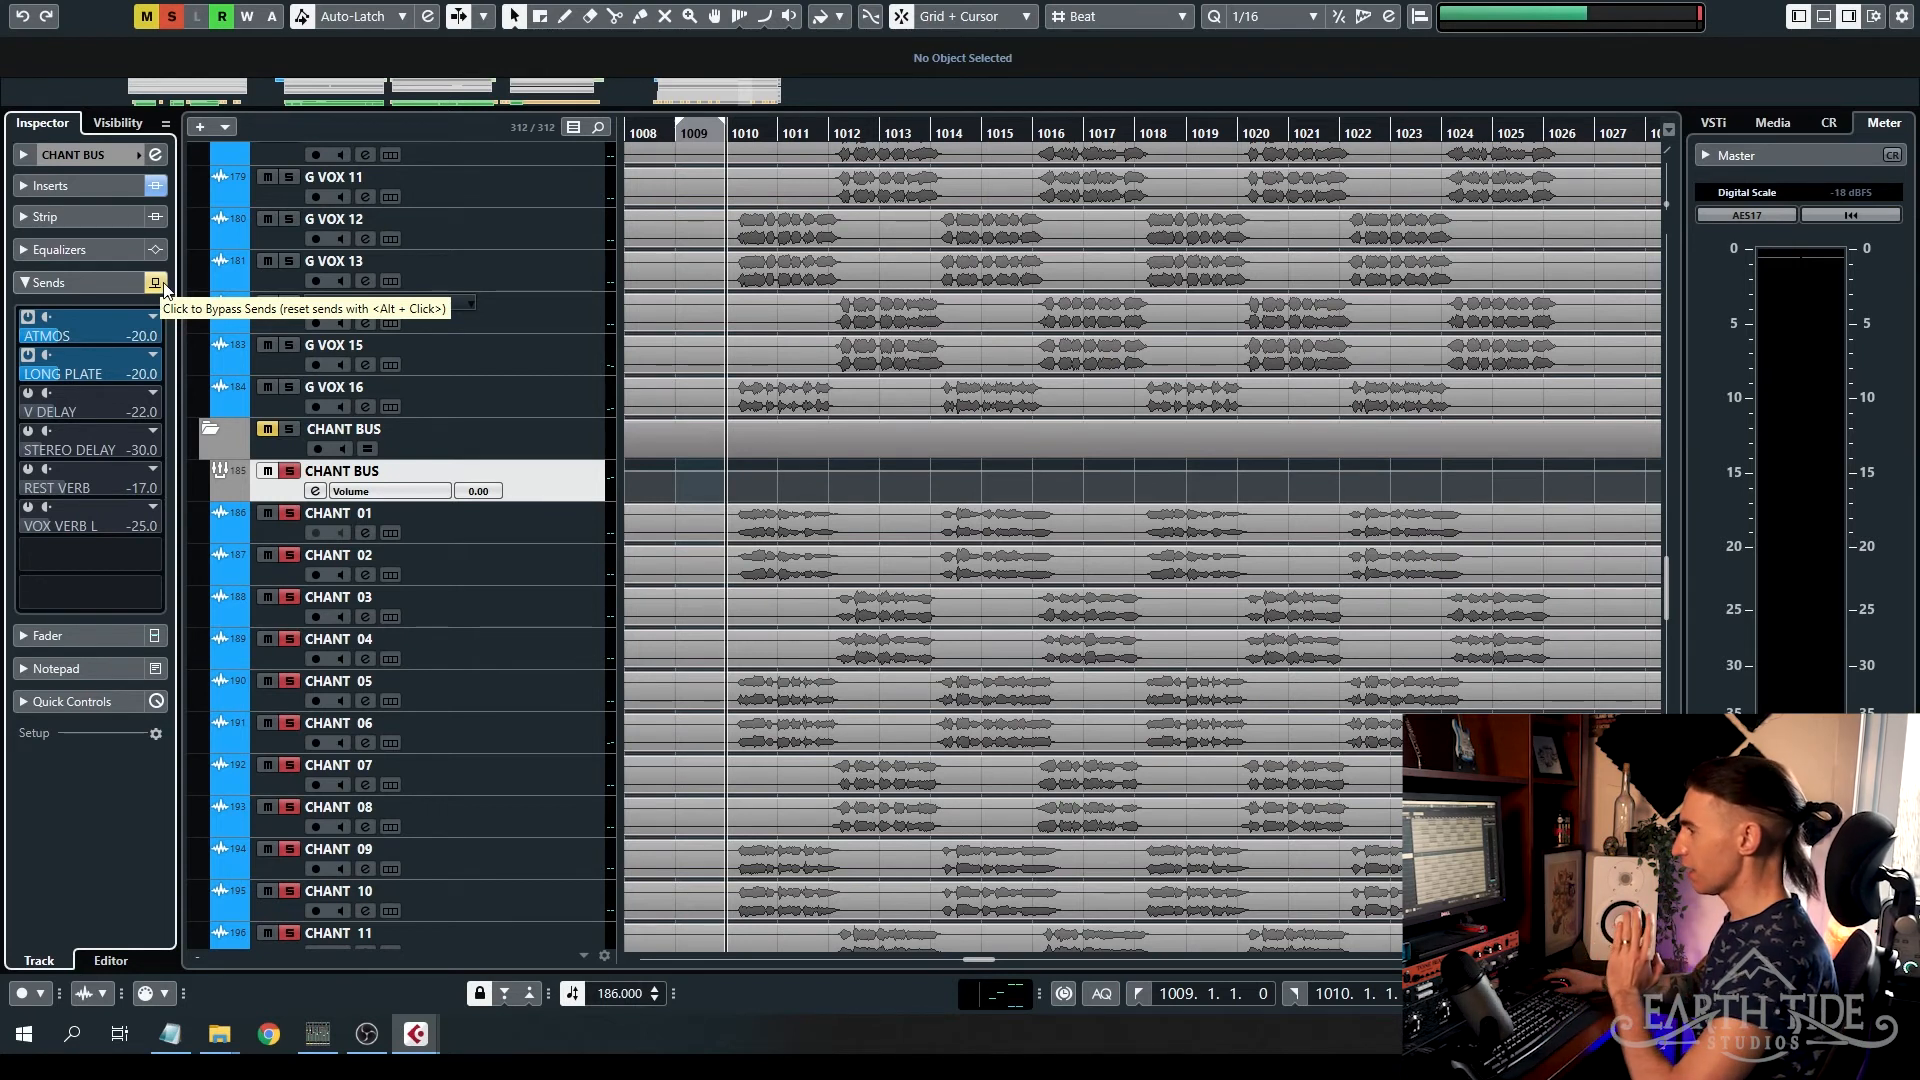
- Re-enable the CHANT BUS sends, and open the ValhallaRoom insert on the ATMOS effects channel to view its reverb settings
{"action": "left_click", "coordinate": [159, 279]}
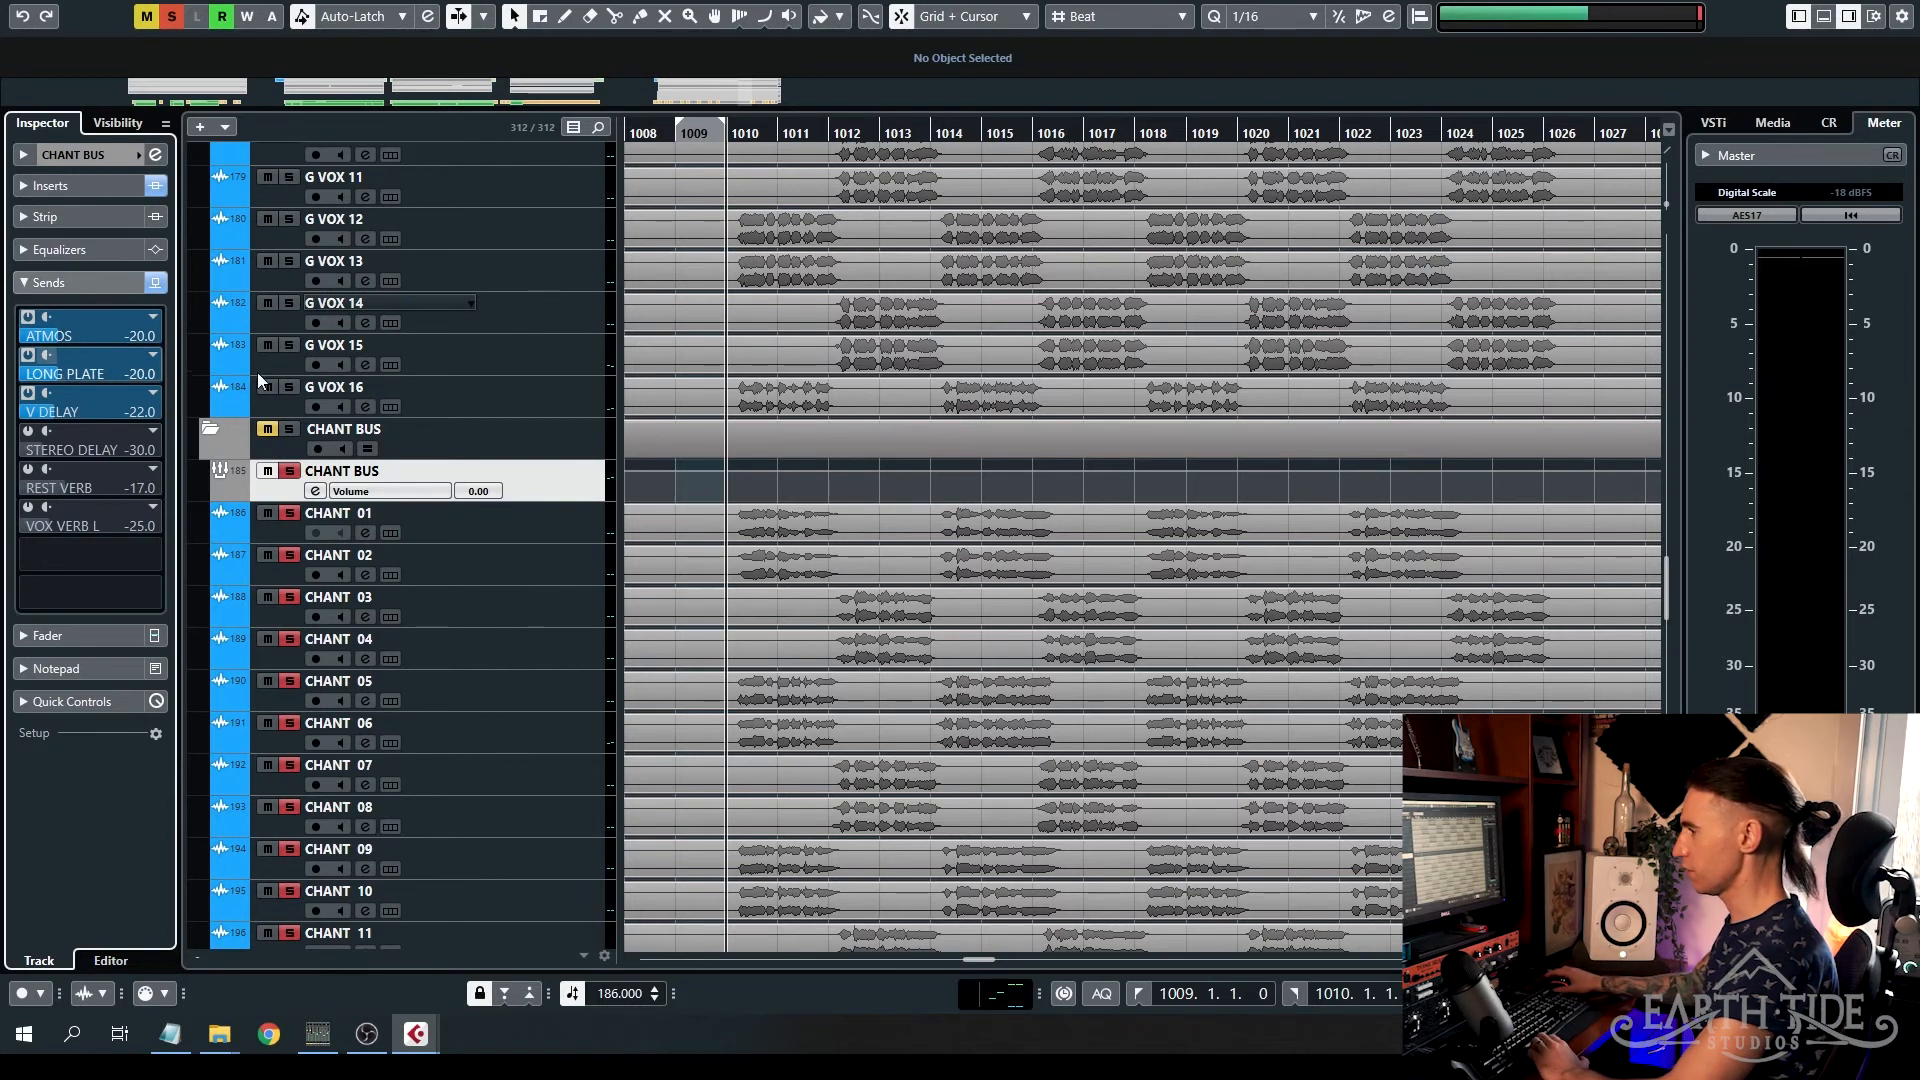
{"action": "scroll", "coordinate": [745, 500], "scroll_direction": "down", "scroll_amount": 10}
{"action": "scroll", "coordinate": [742, 500], "scroll_direction": "down", "scroll_amount": 6}
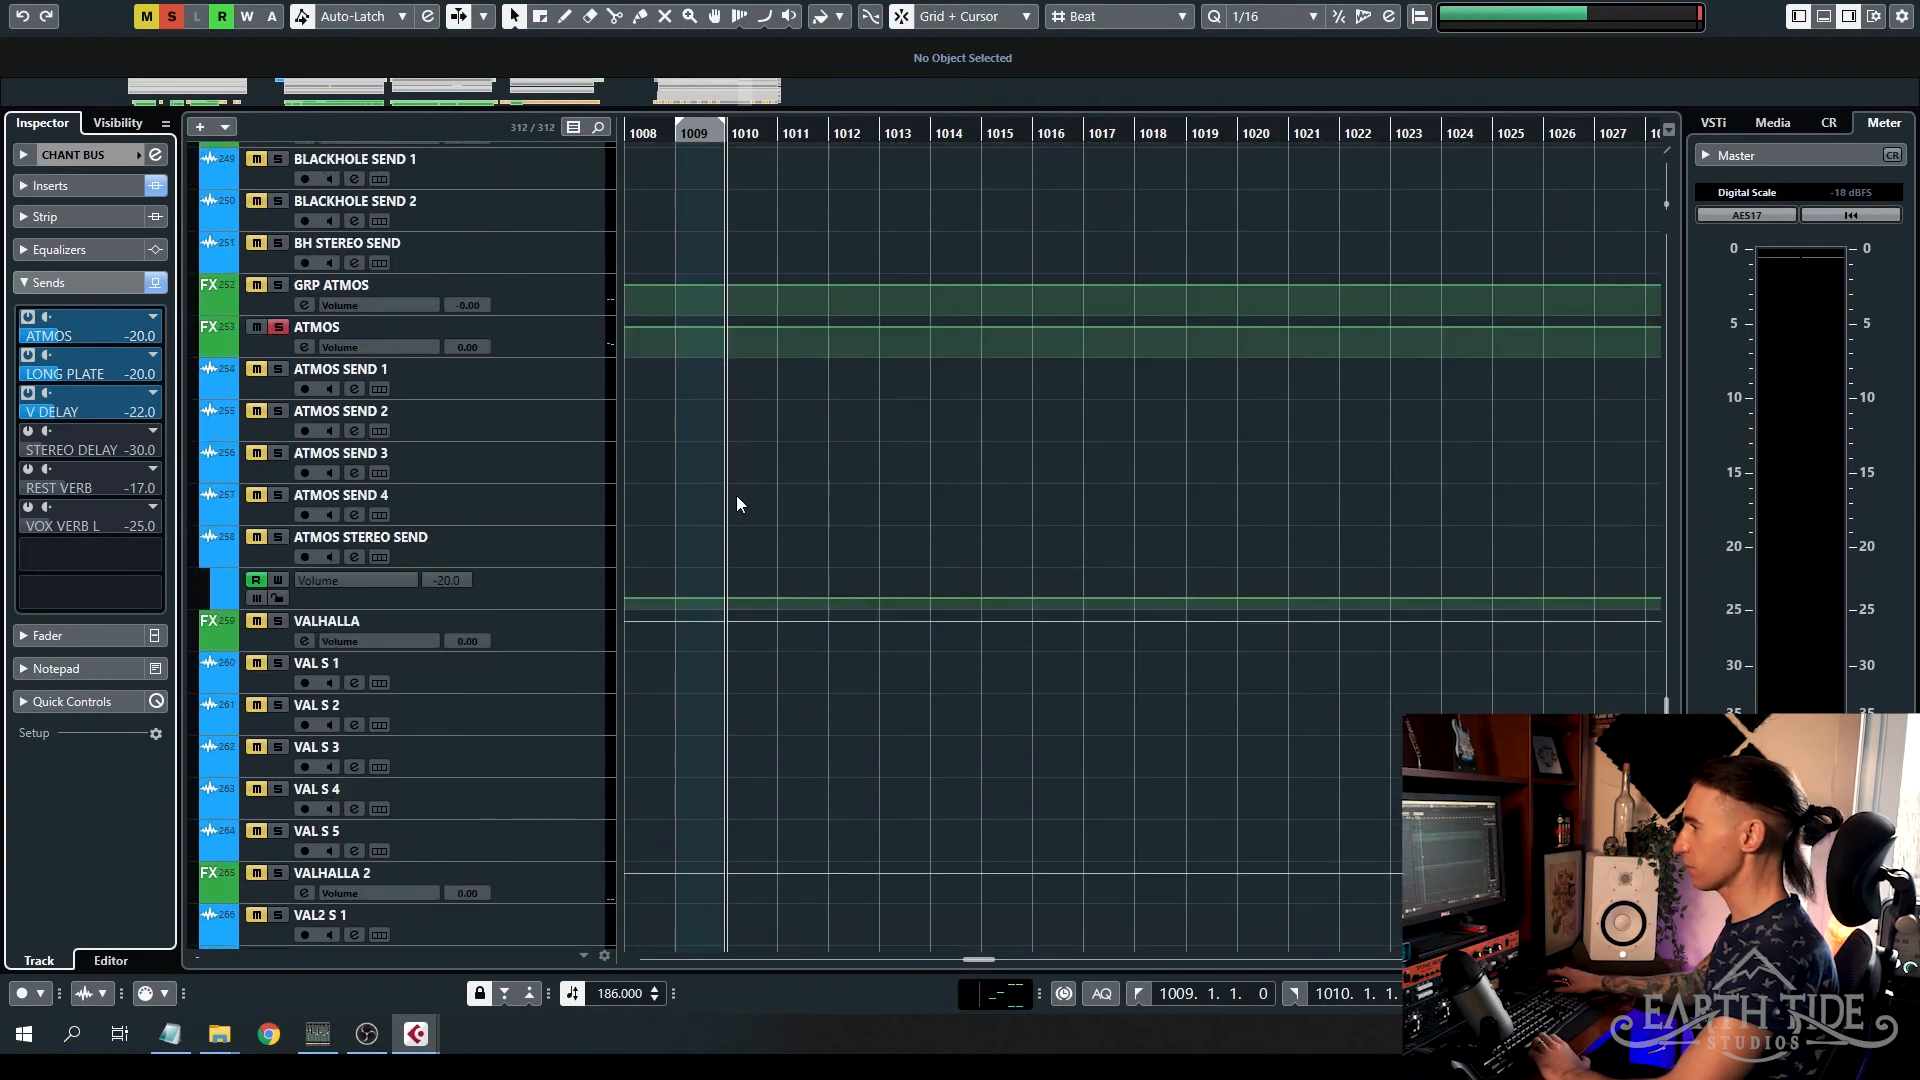
{"action": "left_click", "coordinate": [556, 332]}
{"action": "left_click", "coordinate": [50, 187]}
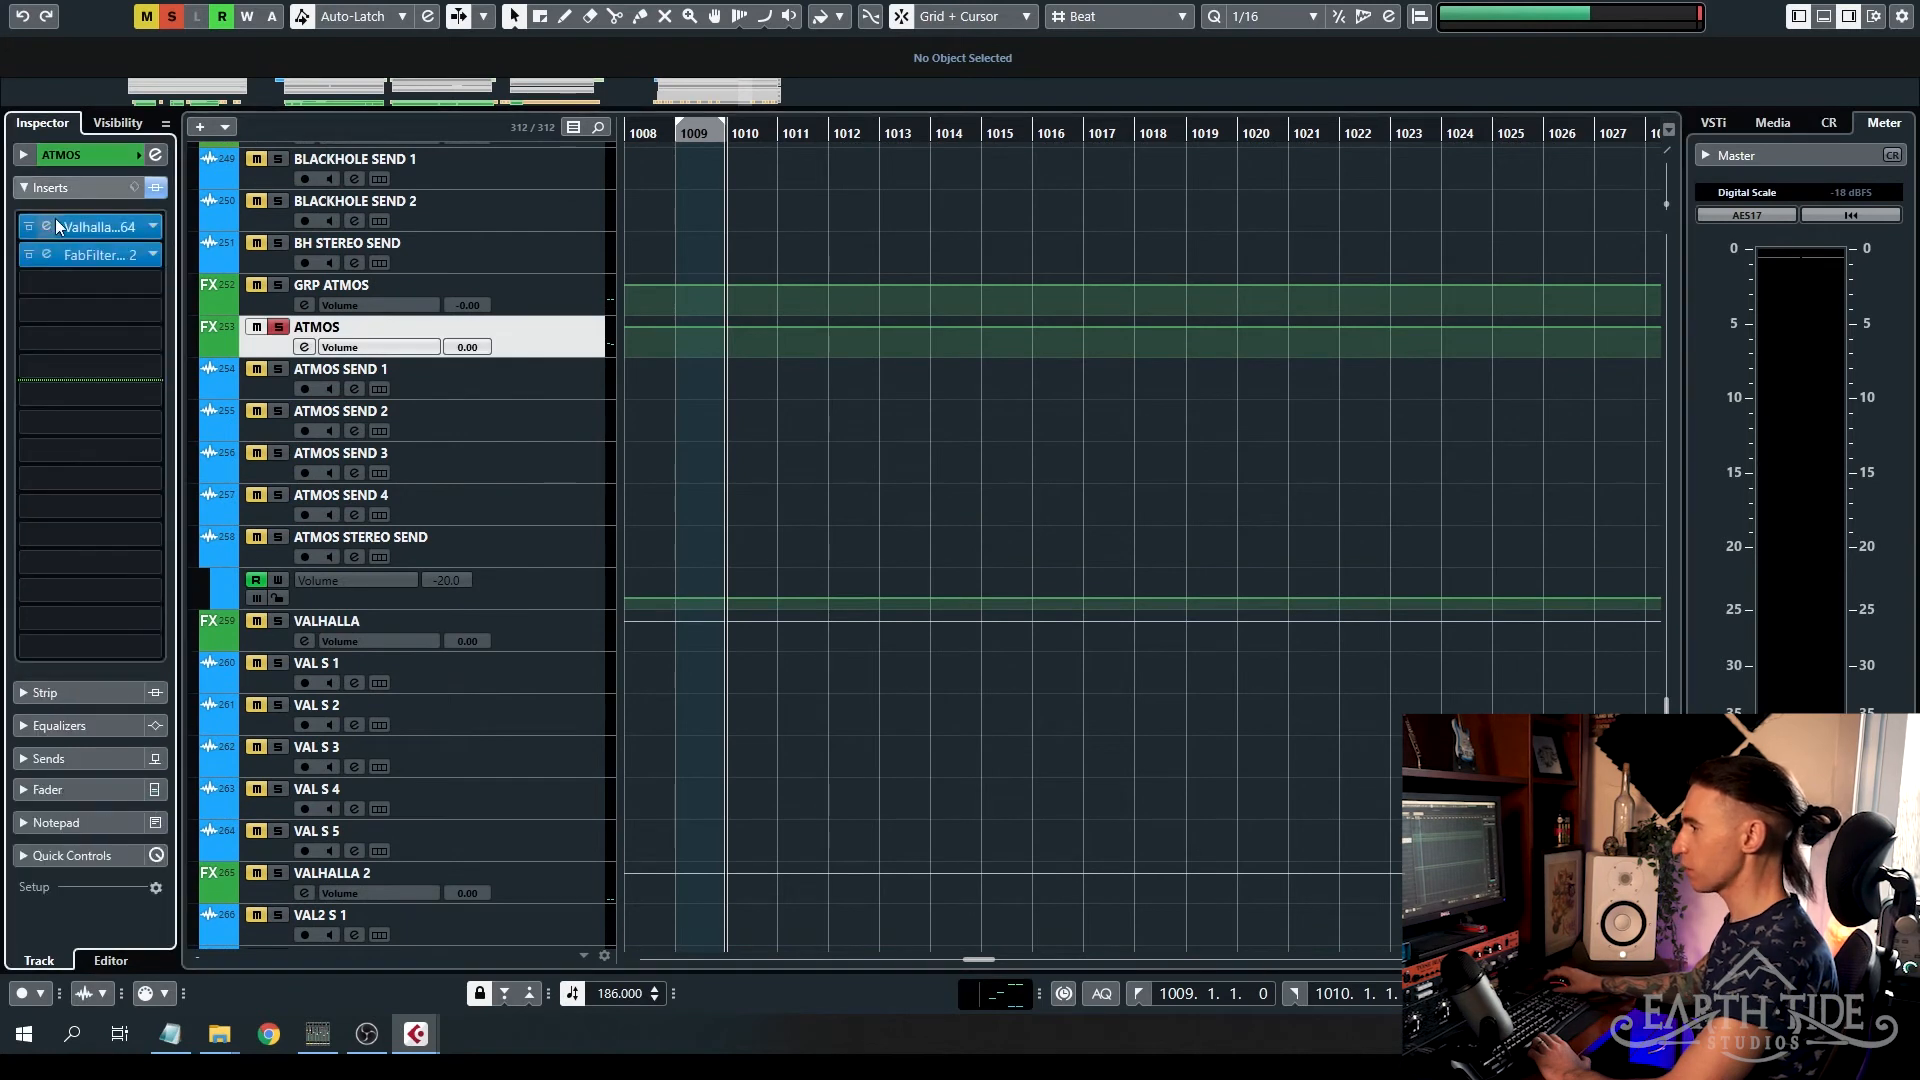
{"action": "left_click", "coordinate": [47, 227]}
{"action": "left_click_drag", "start_coordinate": [873, 259], "coordinate": [971, 244]}
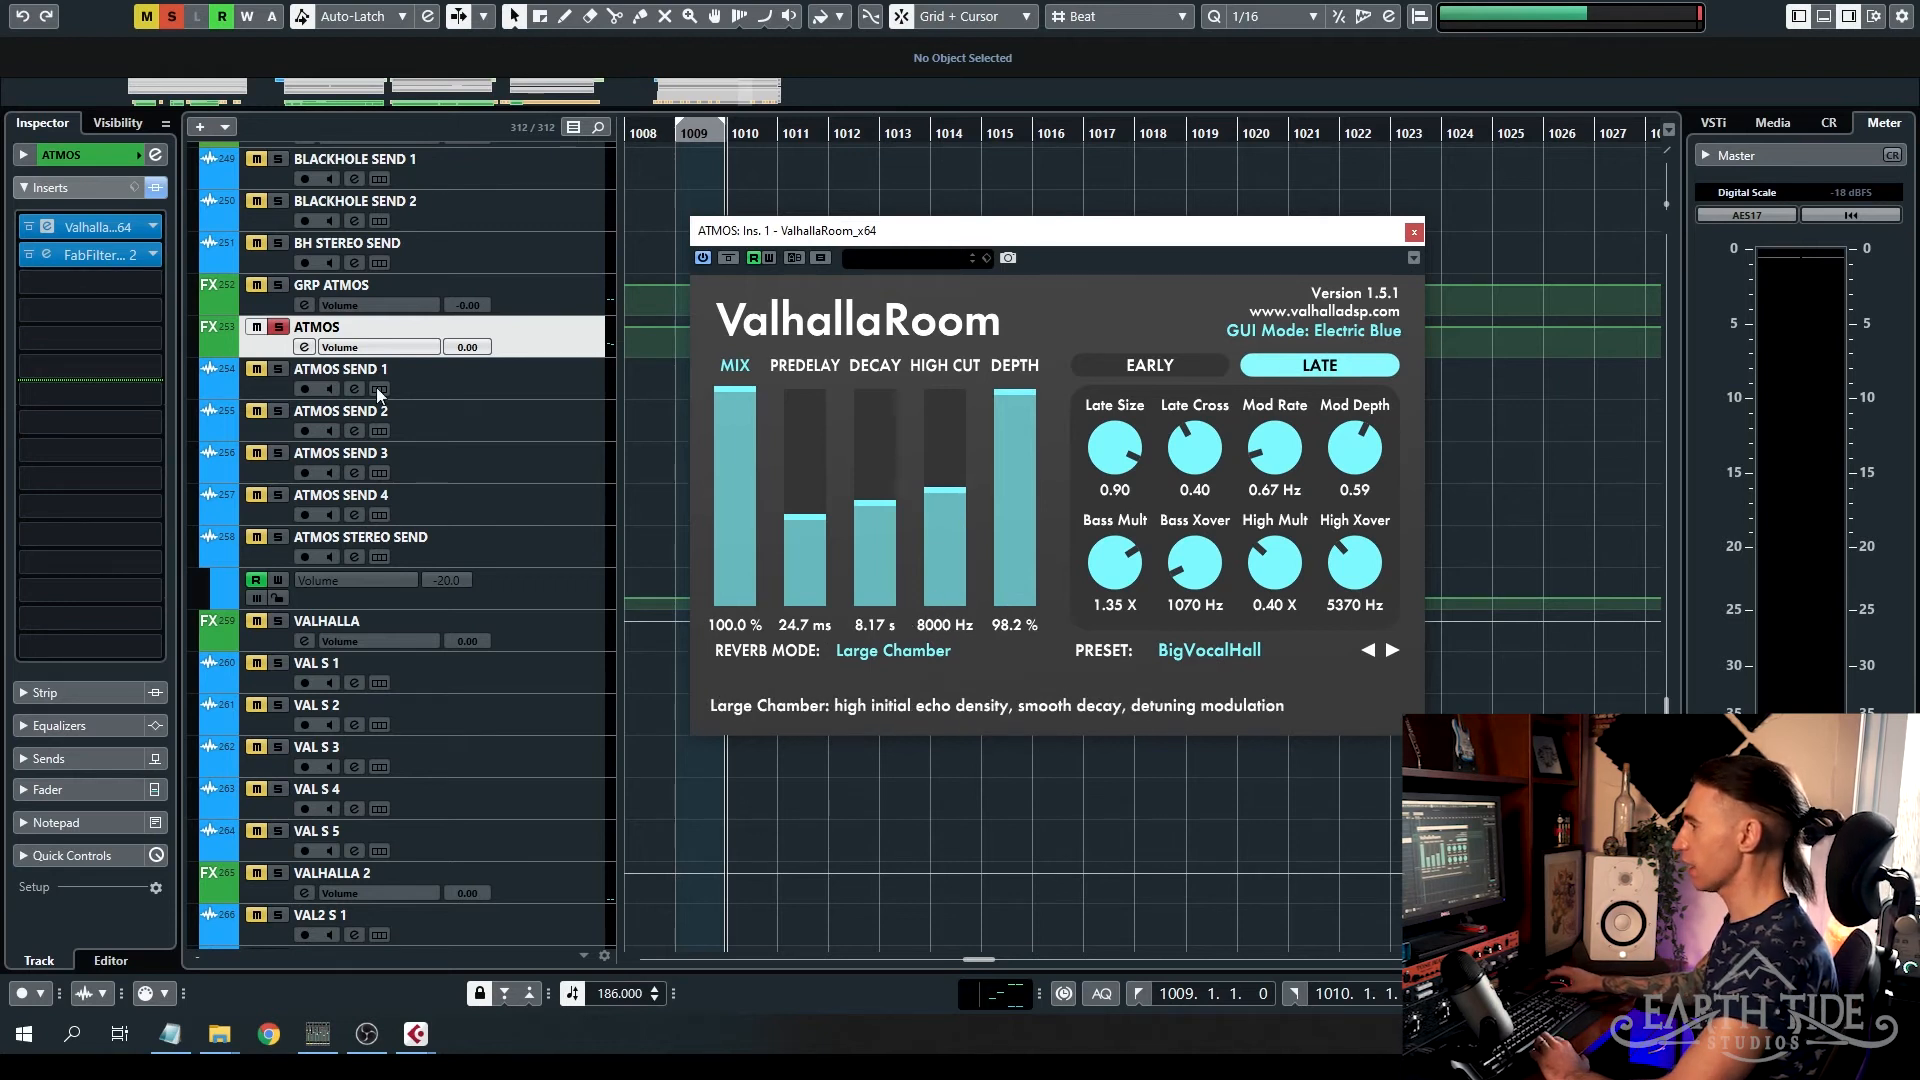
- Close ValhallaRoom and examine the low-cut and high-cut bands of the ATMOS channel's FabFilter Pro-Q 2
{"action": "left_click", "coordinate": [95, 255]}
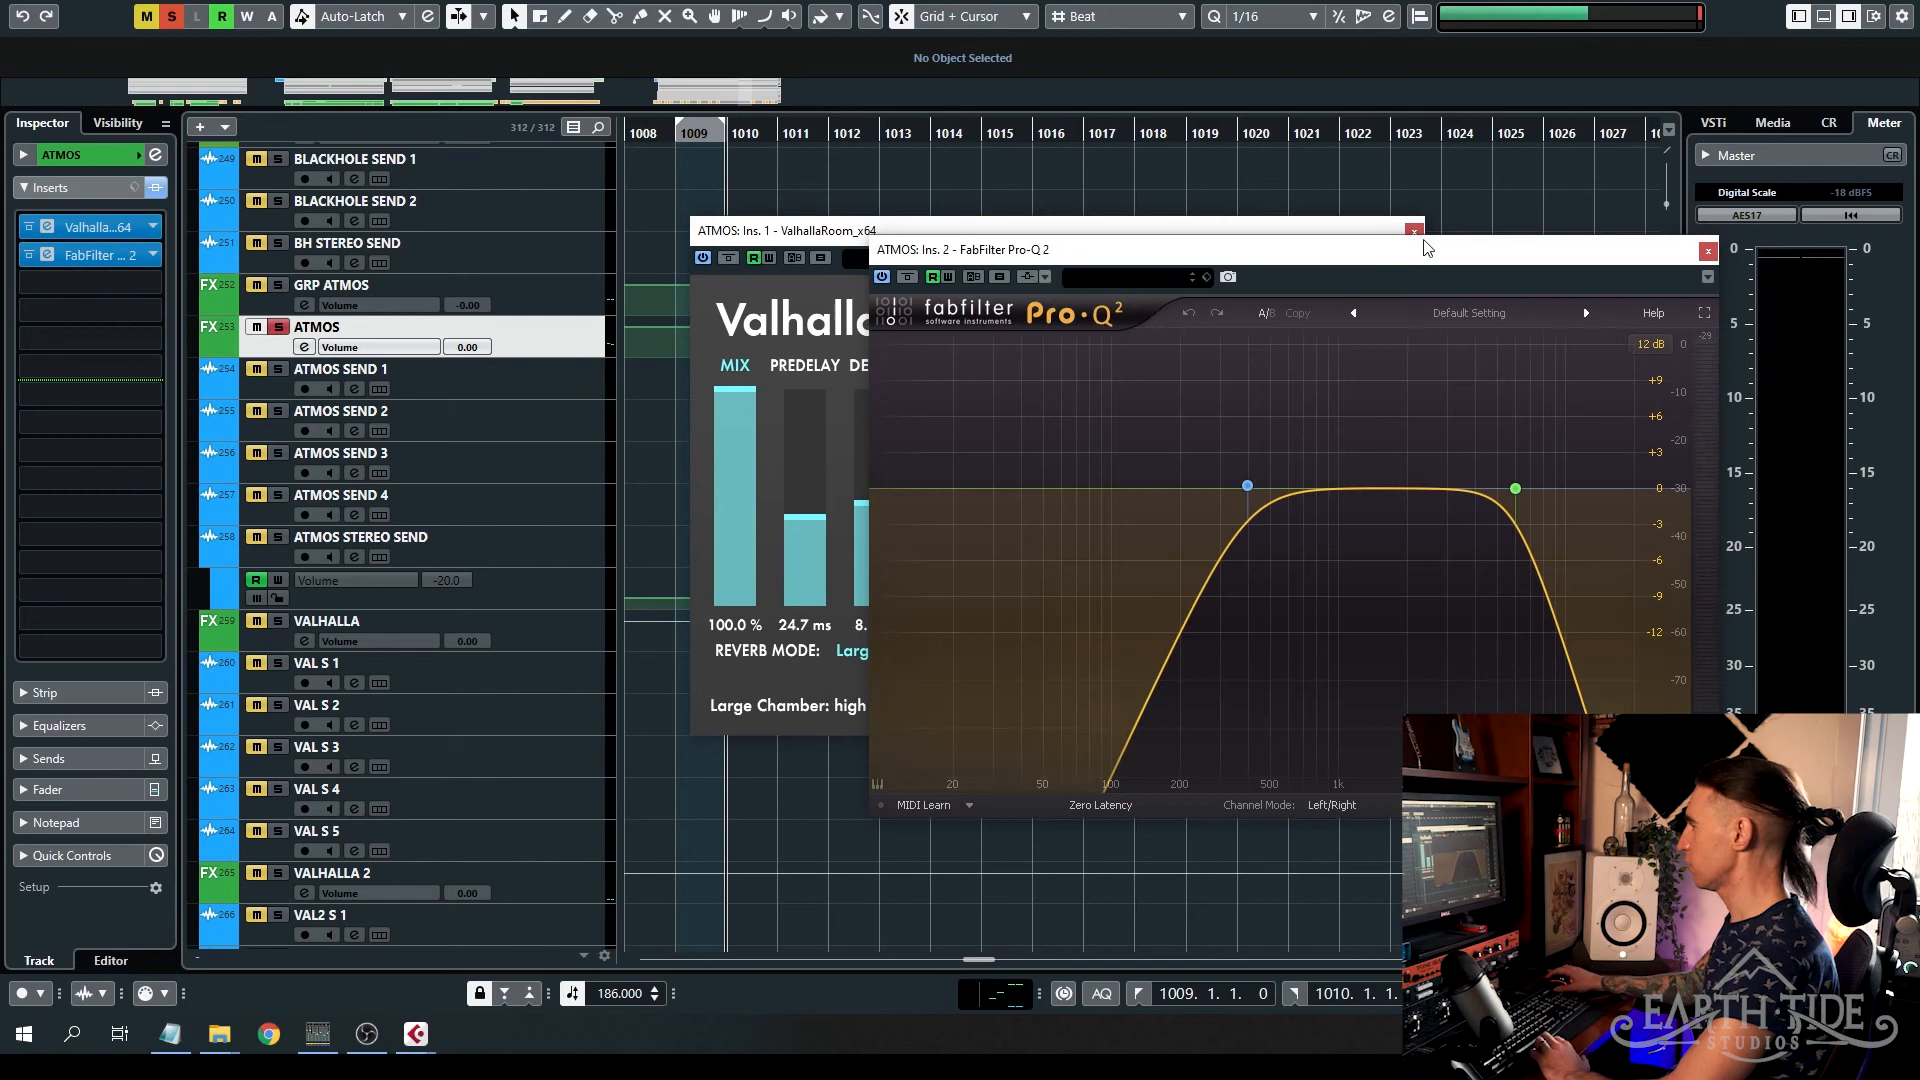
{"action": "left_click", "coordinate": [1413, 231]}
{"action": "left_click_drag", "start_coordinate": [1417, 250], "coordinate": [1160, 238]}
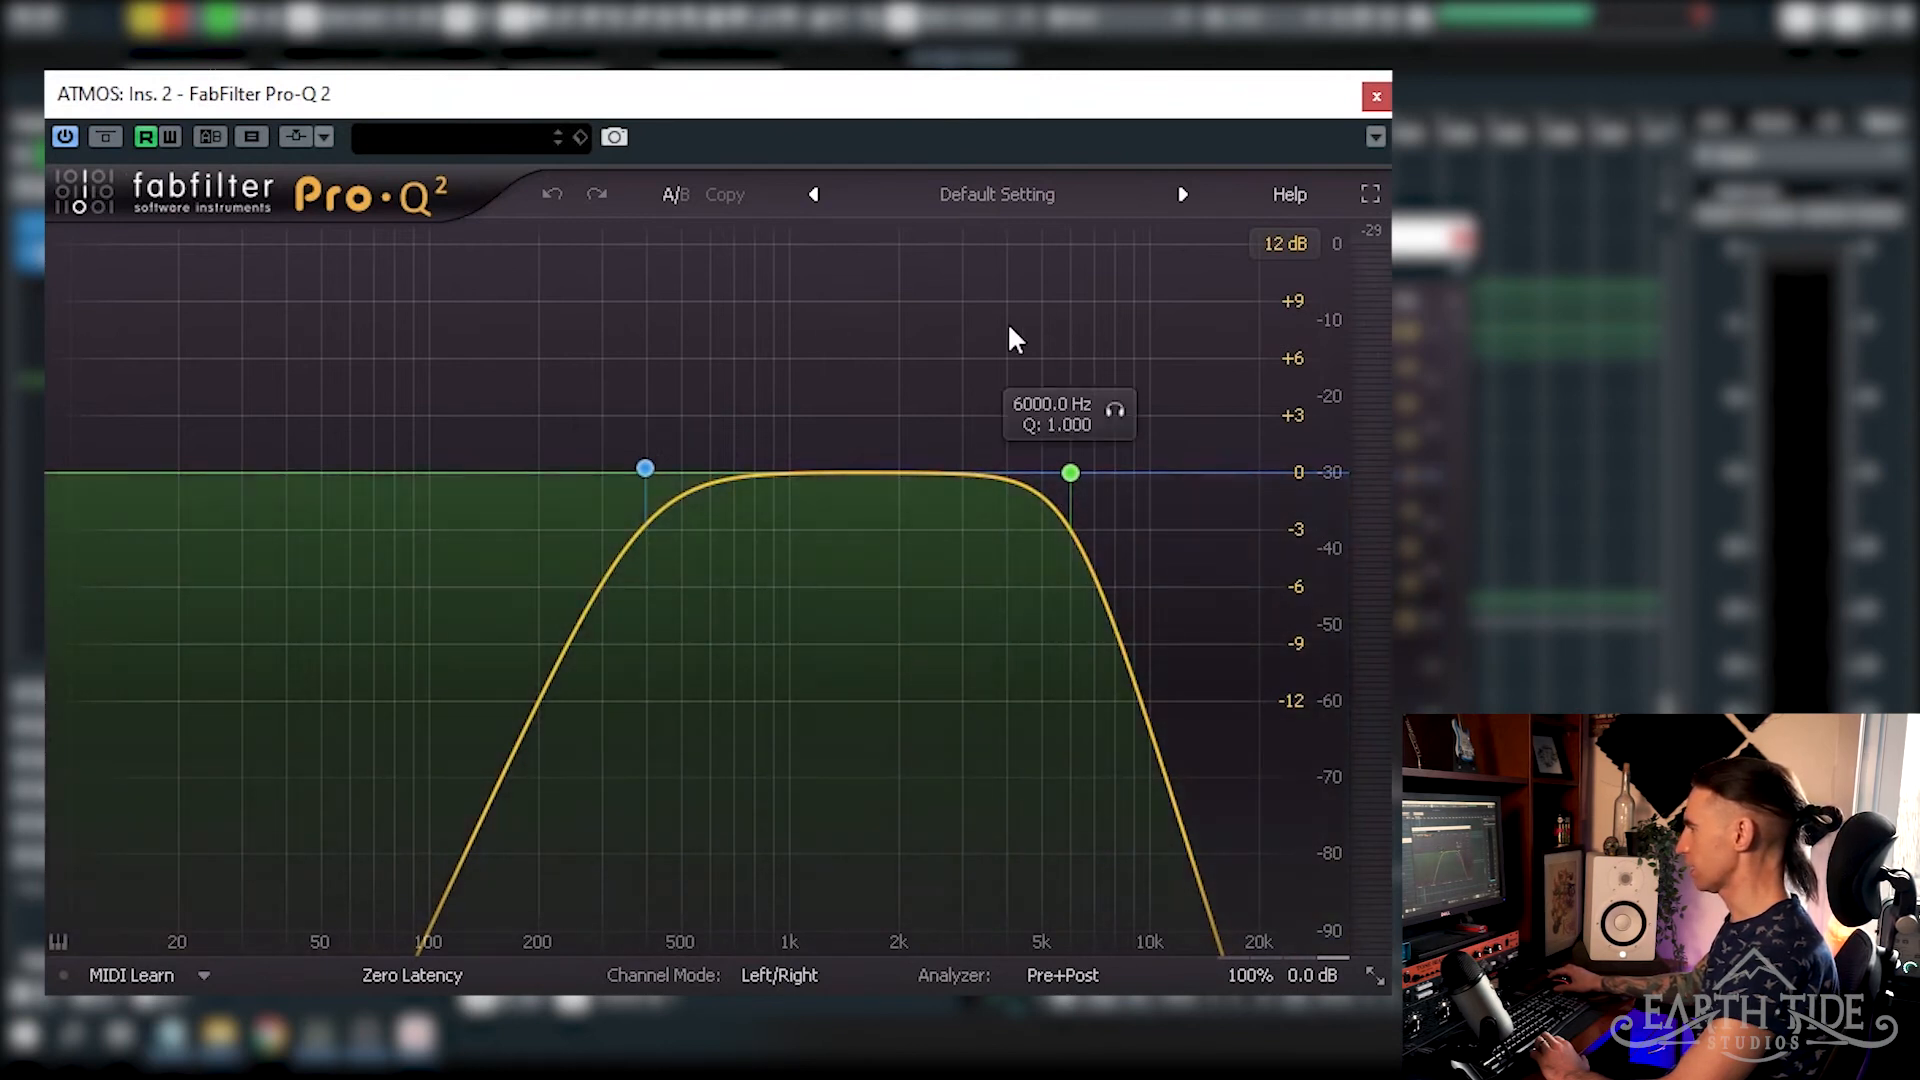
{"action": "left_click_drag", "start_coordinate": [238, 108], "coordinate": [246, 149]}
- Return to the chant tracks and audition them with the ATMOS reverb send
{"action": "scroll", "coordinate": [441, 106], "scroll_direction": "down", "scroll_amount": 6}
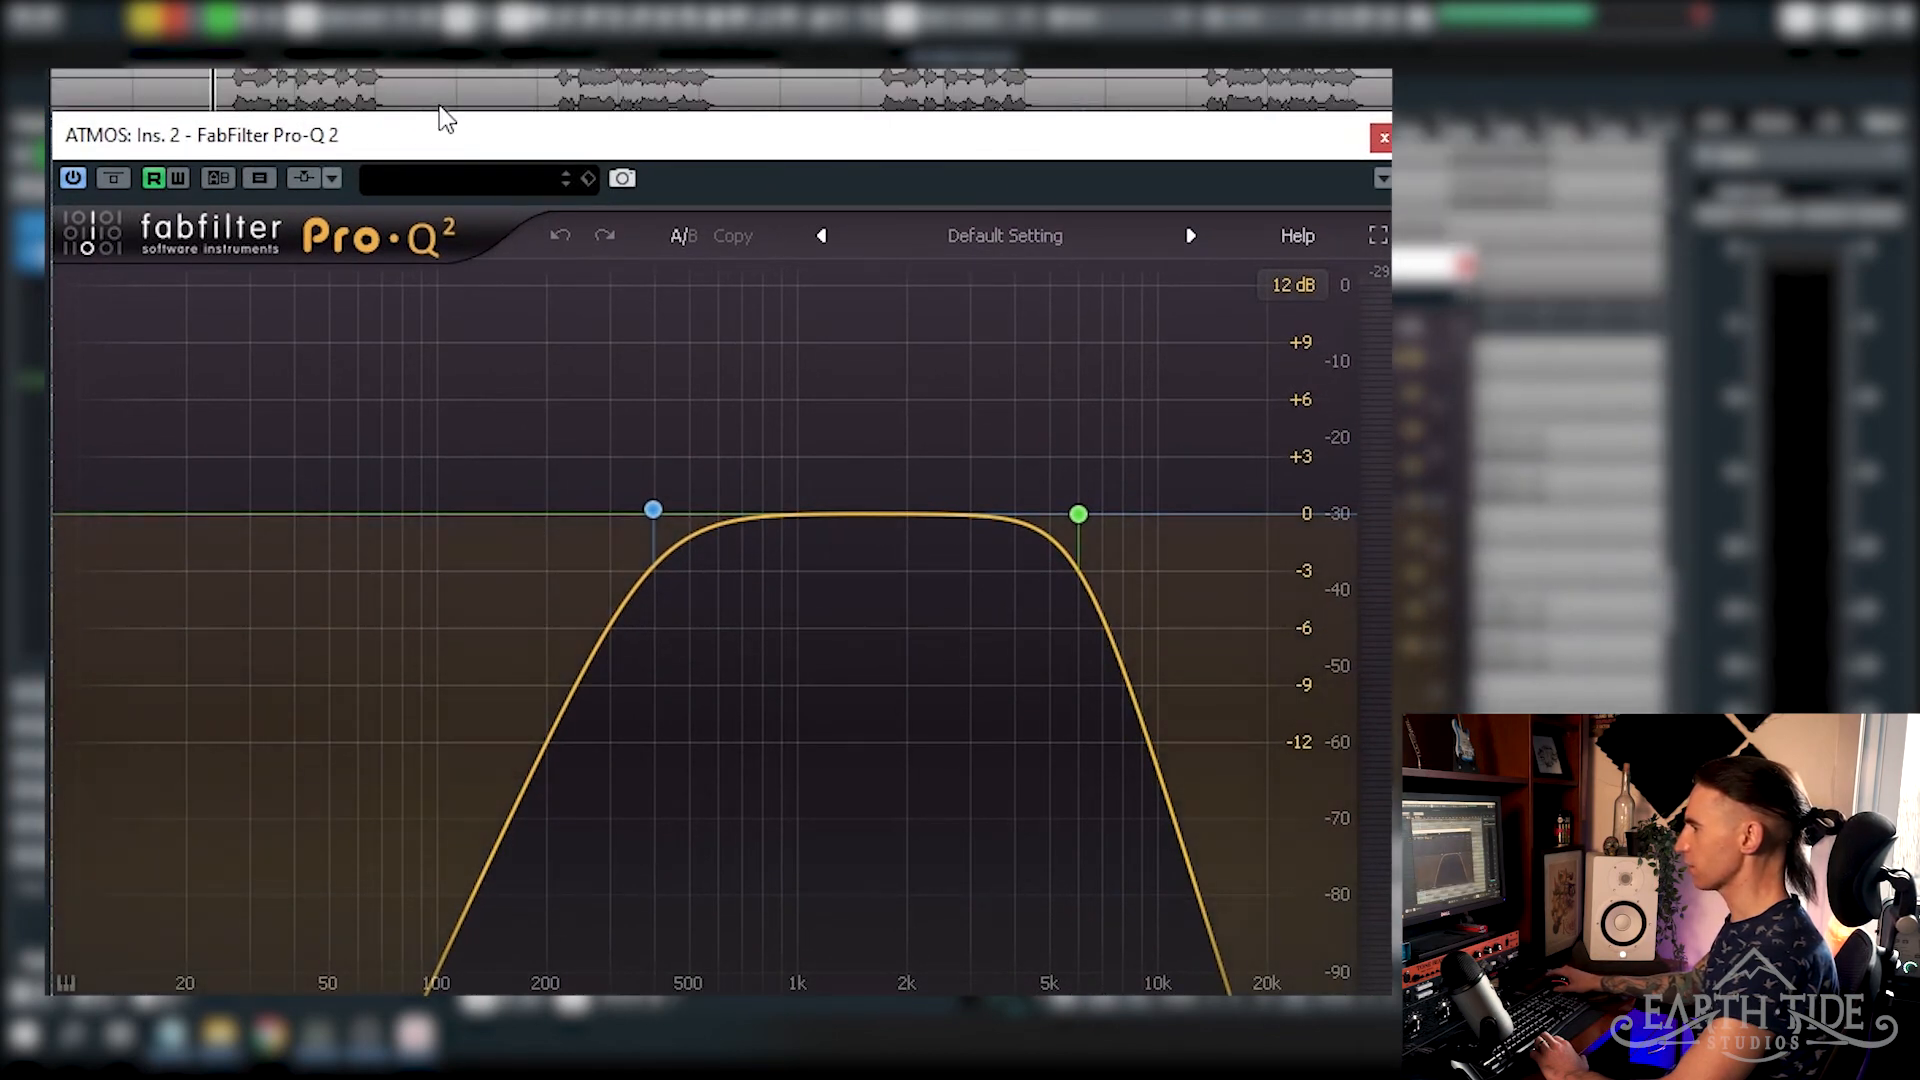
{"action": "scroll", "coordinate": [445, 95], "scroll_direction": "down", "scroll_amount": 3}
{"action": "scroll", "coordinate": [853, 80], "scroll_direction": "down", "scroll_amount": 8}
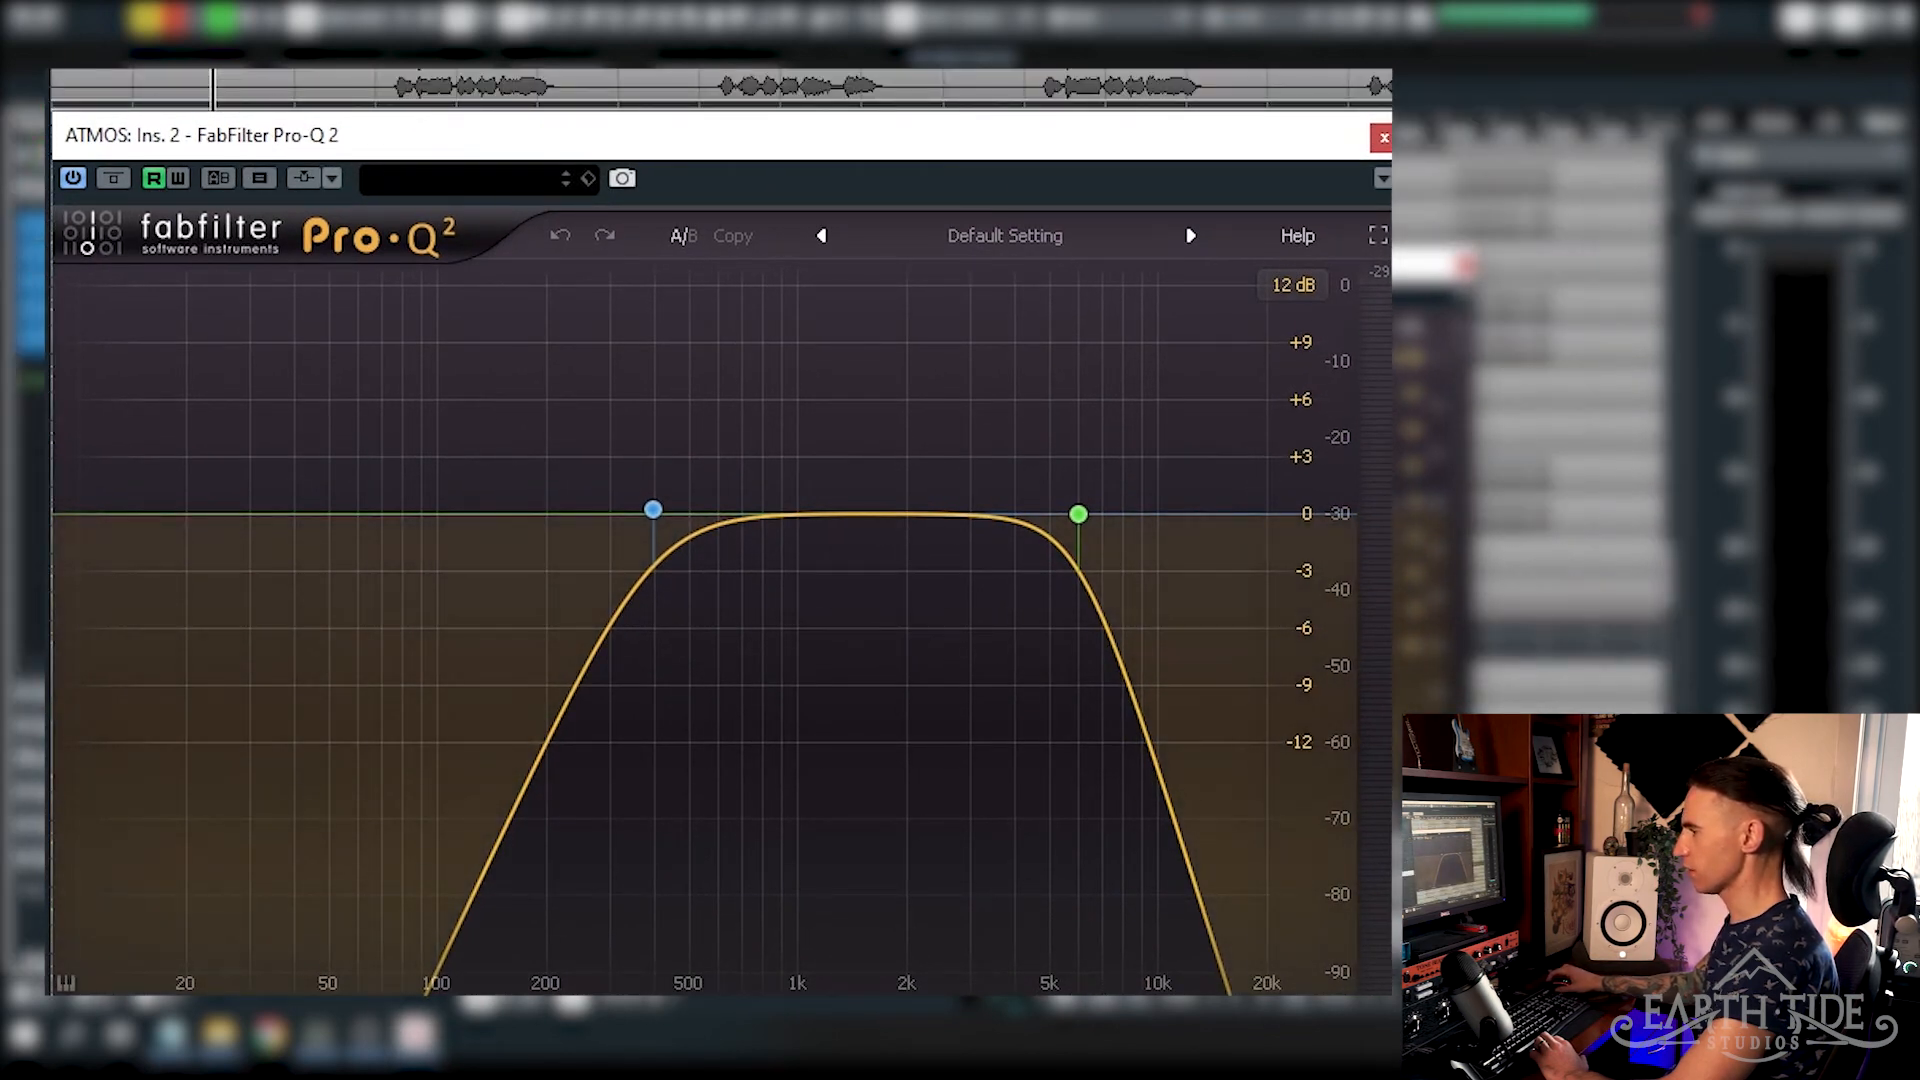
{"action": "key", "text": "space"}
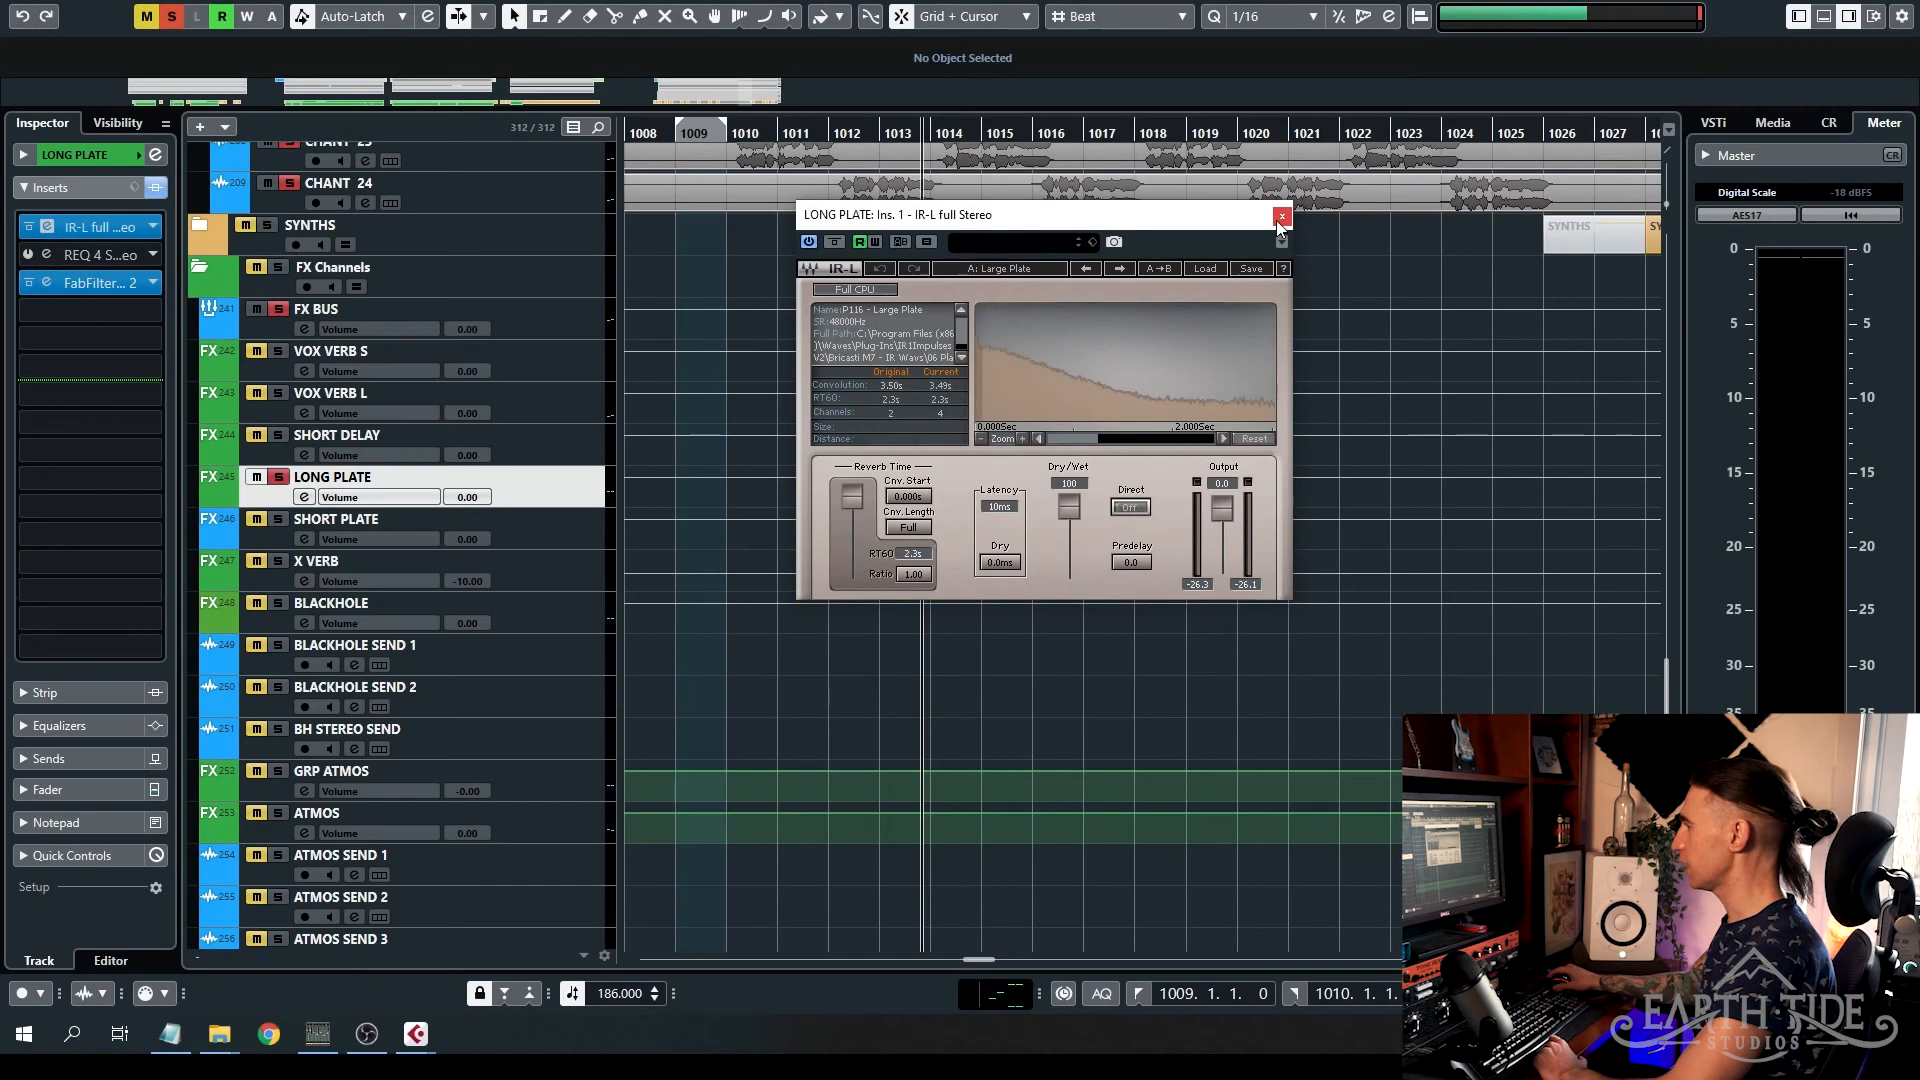
- Close the LONG PLATE channel's IR-L reverb and examine the low-cut and high-cut bands of its FabFilter Pro-Q 2
{"action": "left_click", "coordinate": [1282, 215]}
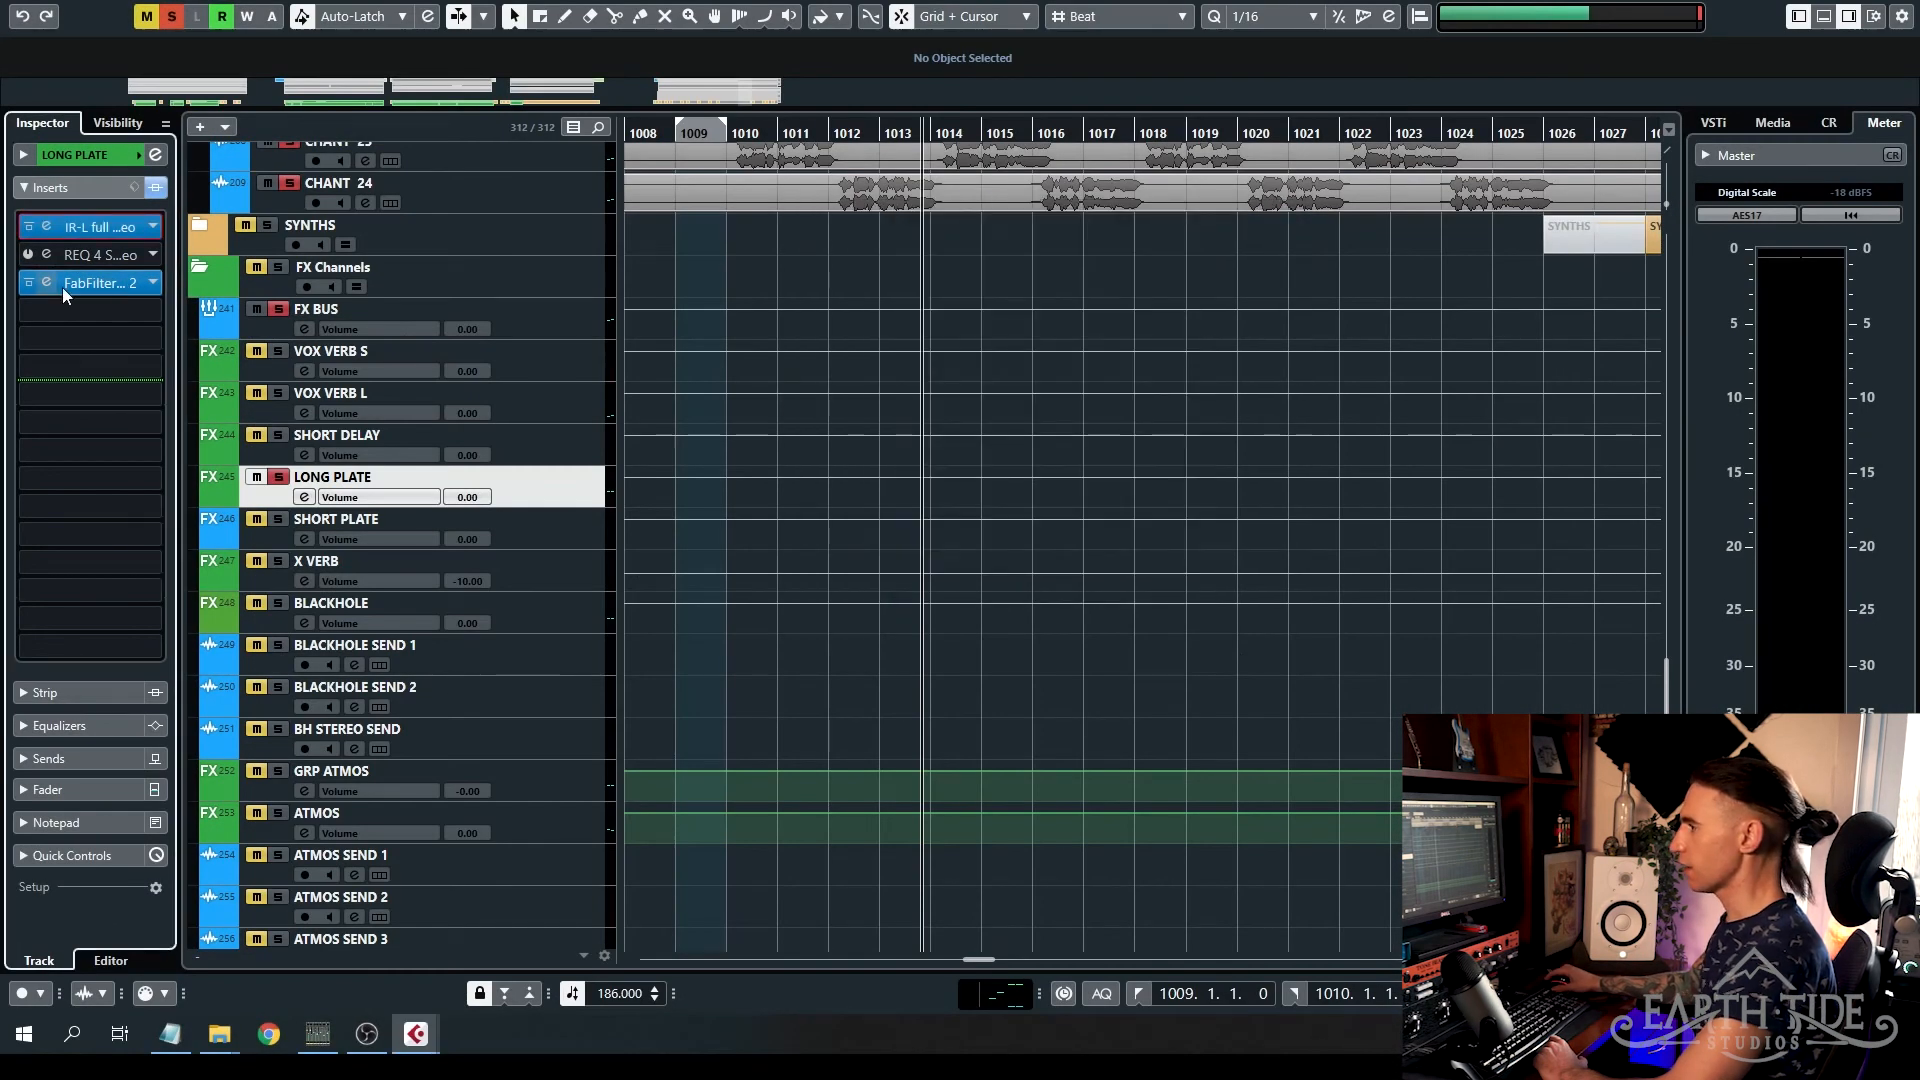
{"action": "left_click", "coordinate": [105, 283]}
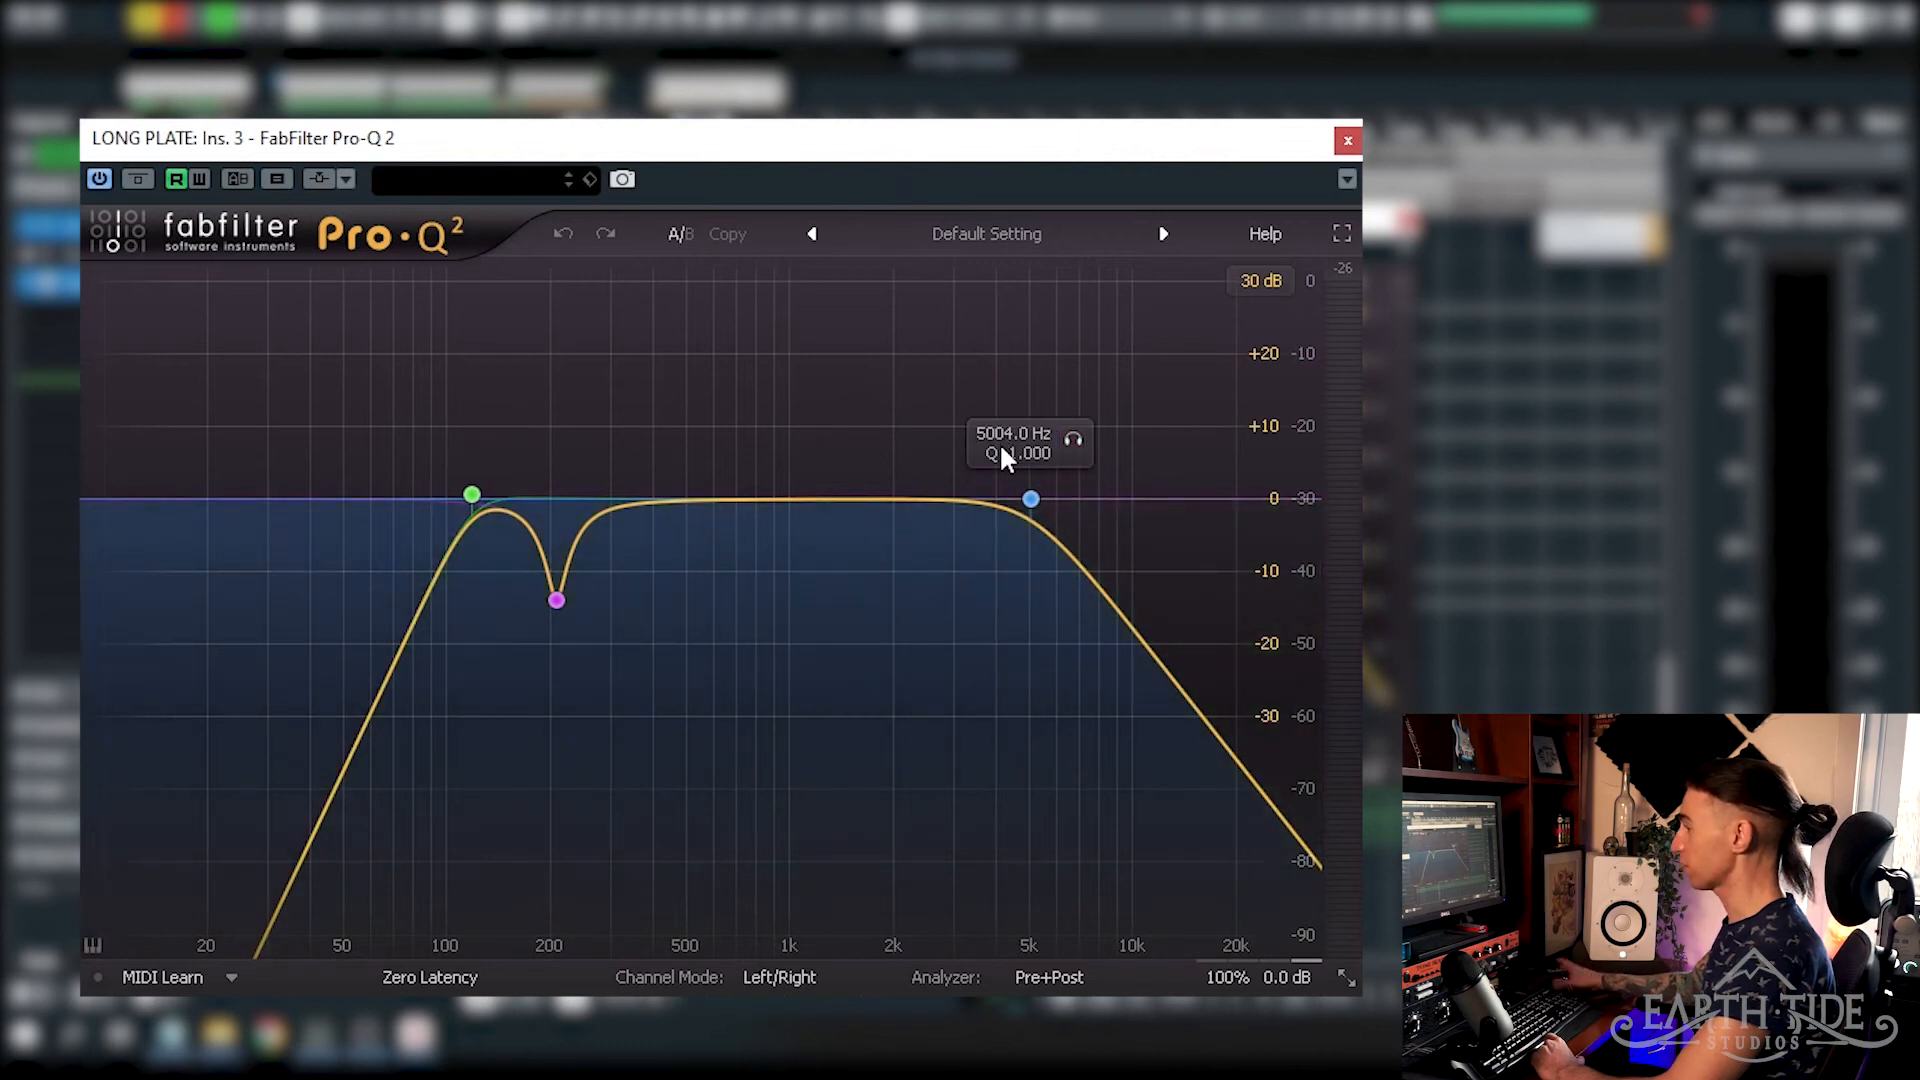
{"action": "left_click", "coordinate": [472, 495]}
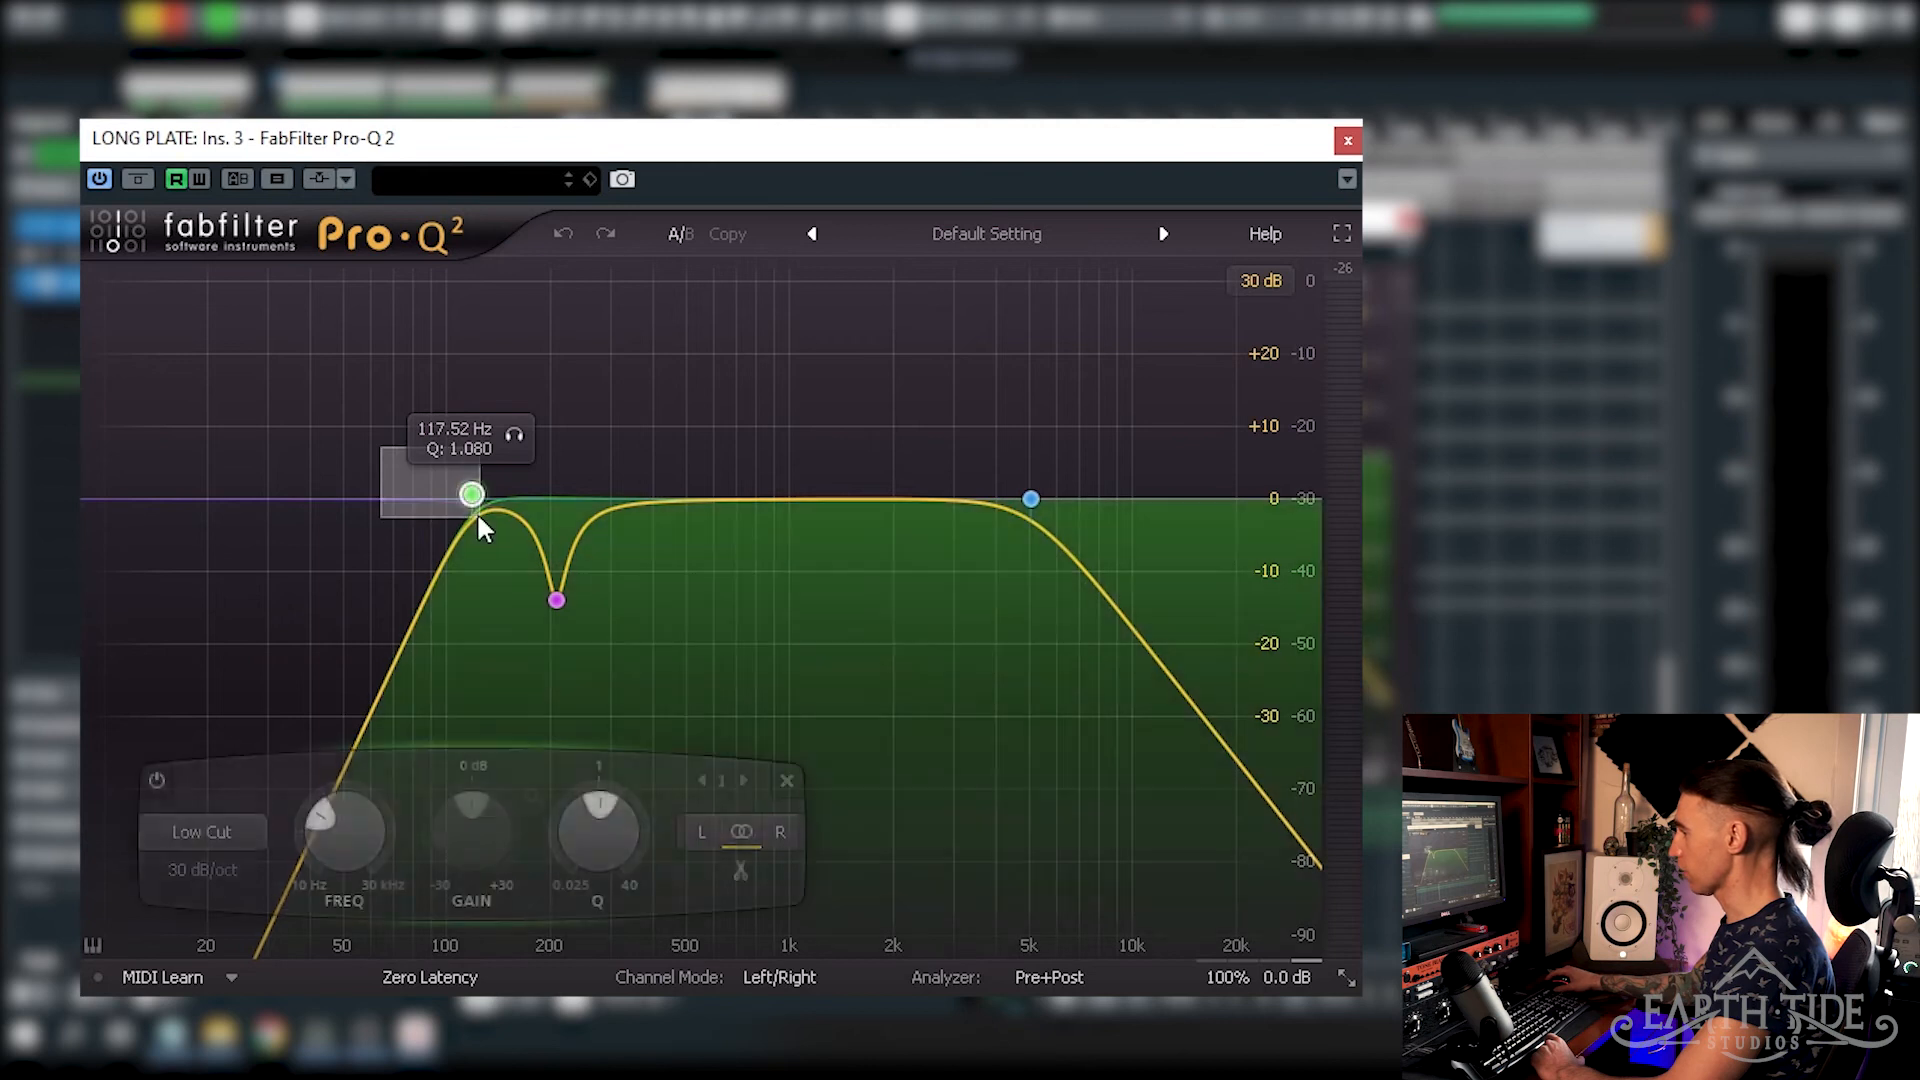
{"action": "left_click", "coordinate": [958, 452]}
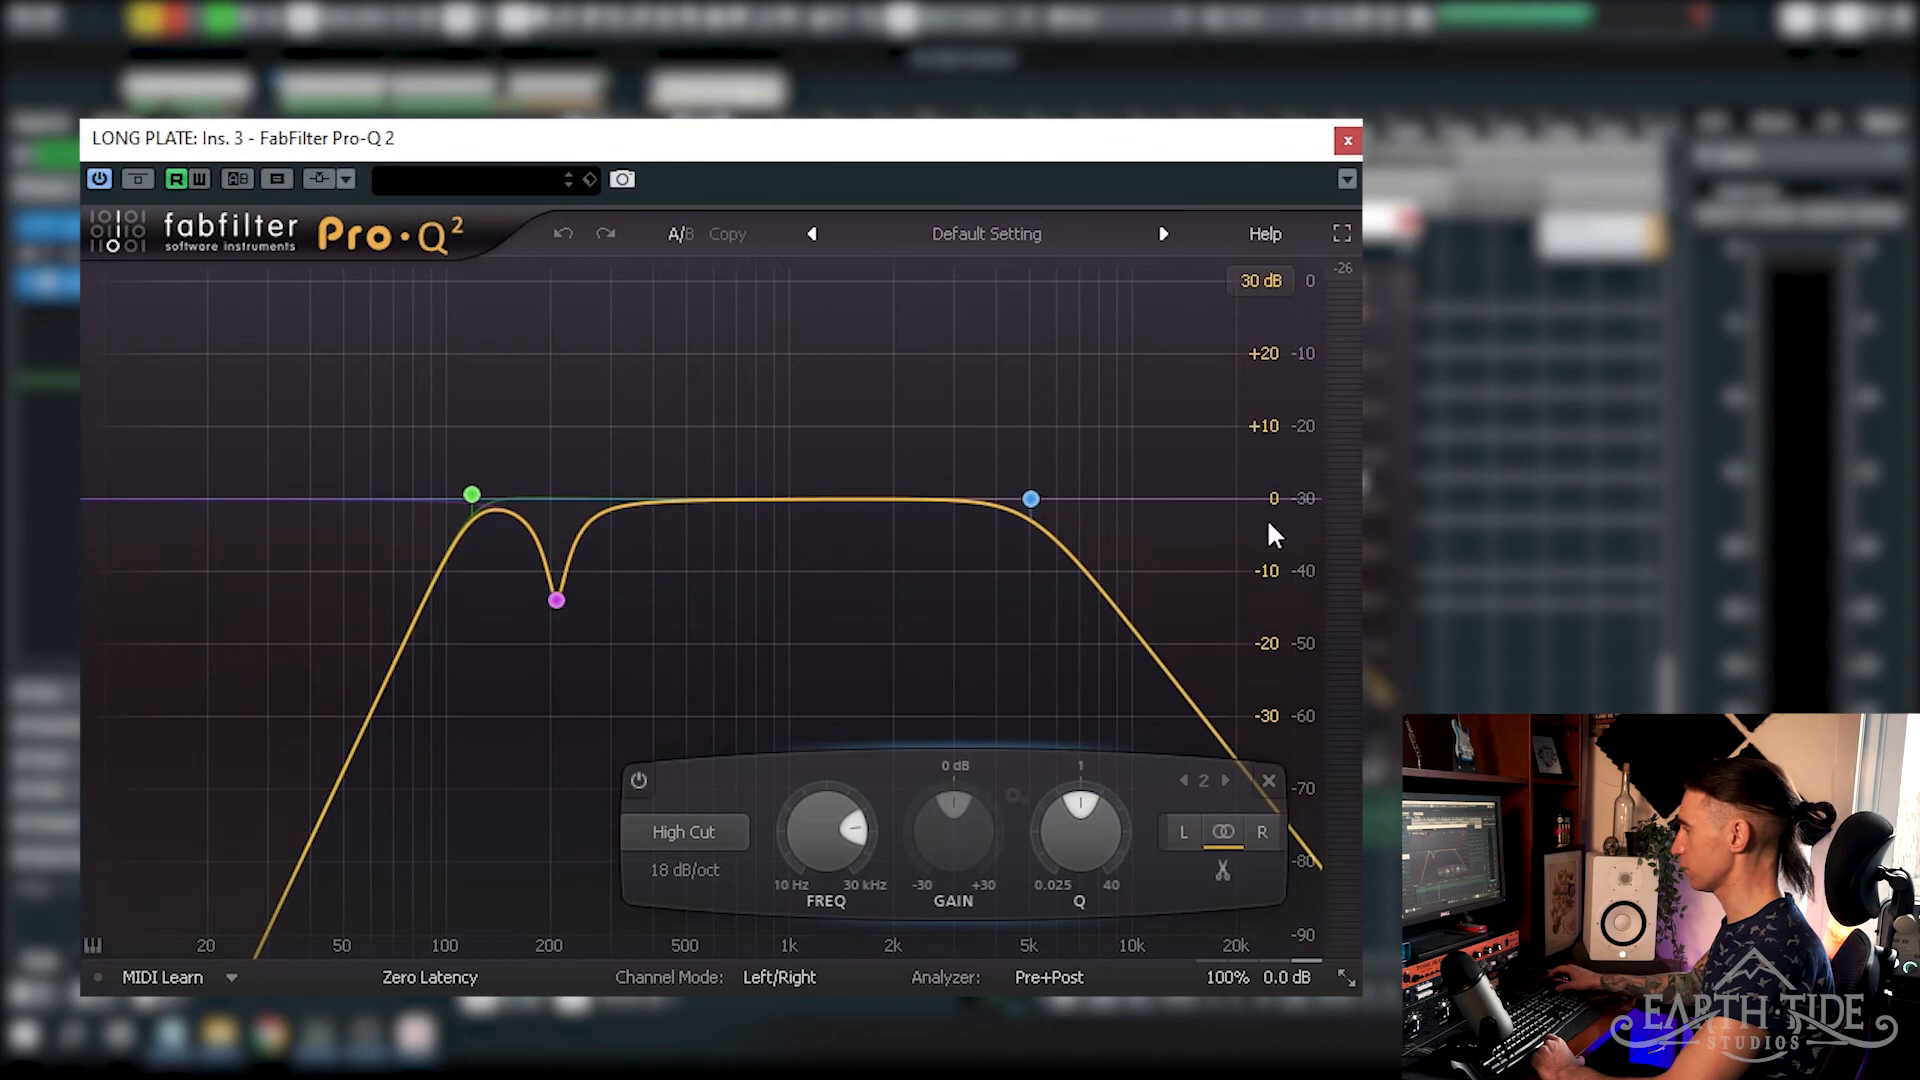
{"action": "mouse_move", "coordinate": [1030, 498]}
- Compare playback with the LONG PLATE channel's Pro-Q 2 bypassed and active, leaving it active
{"action": "key", "text": "space"}
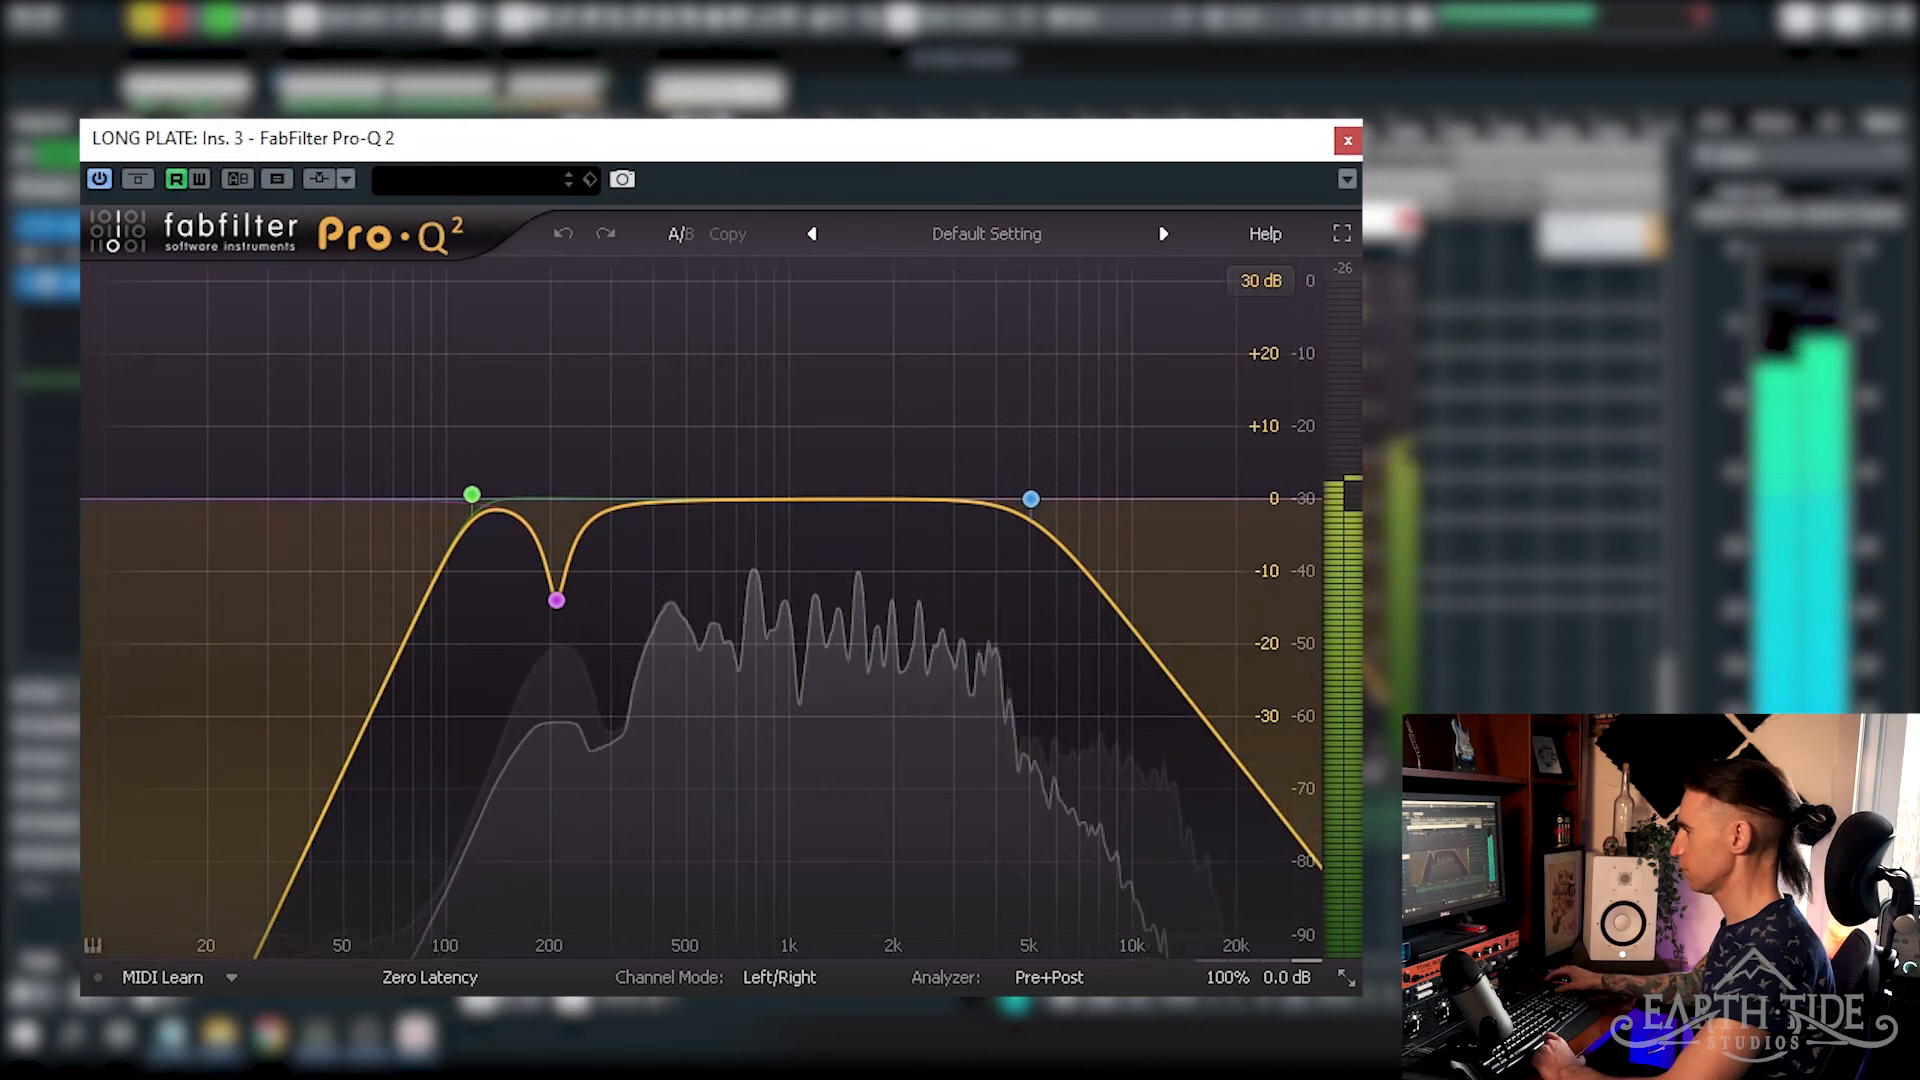
{"action": "left_click", "coordinate": [138, 179]}
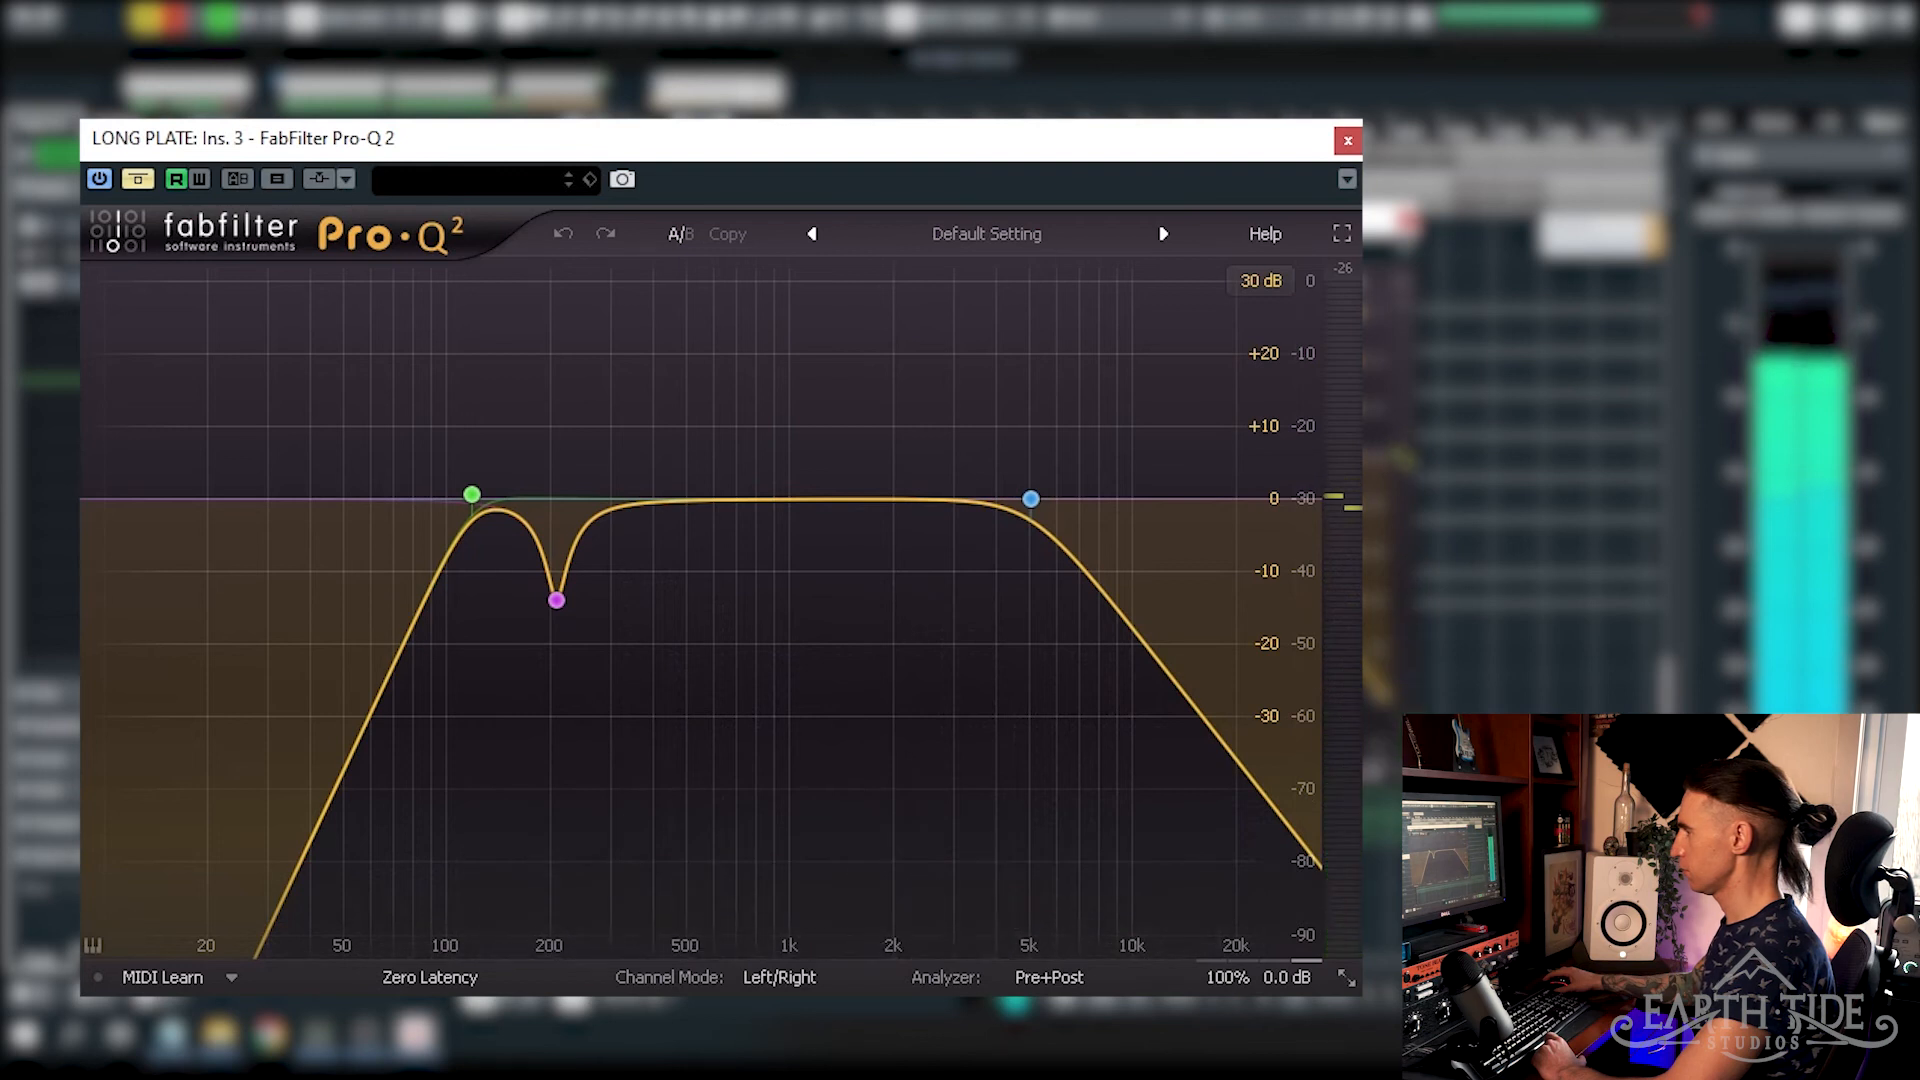
{"action": "left_click", "coordinate": [138, 179]}
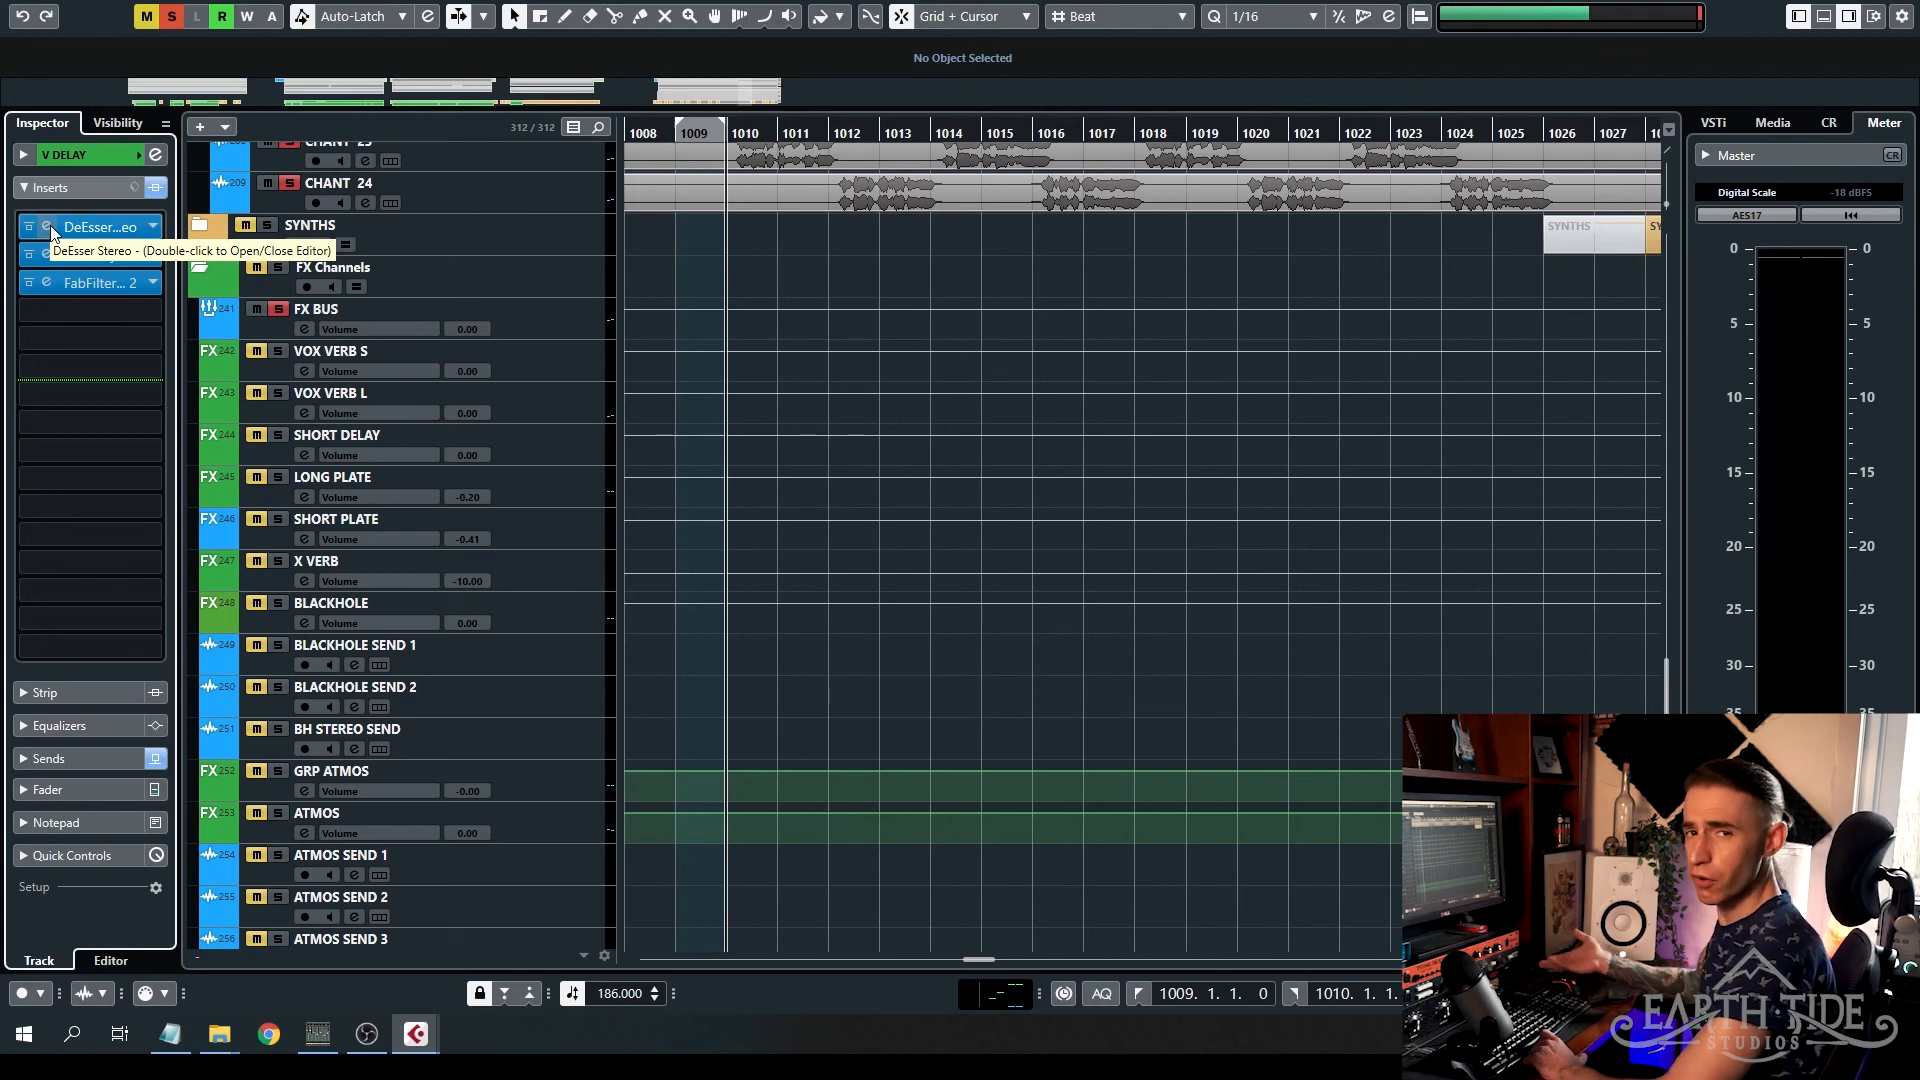
- View the DeEsser insert on the V DELAY channel, close it, and open the channel's EchoBoy insert to examine its delay settings
{"action": "double_click", "coordinate": [52, 228]}
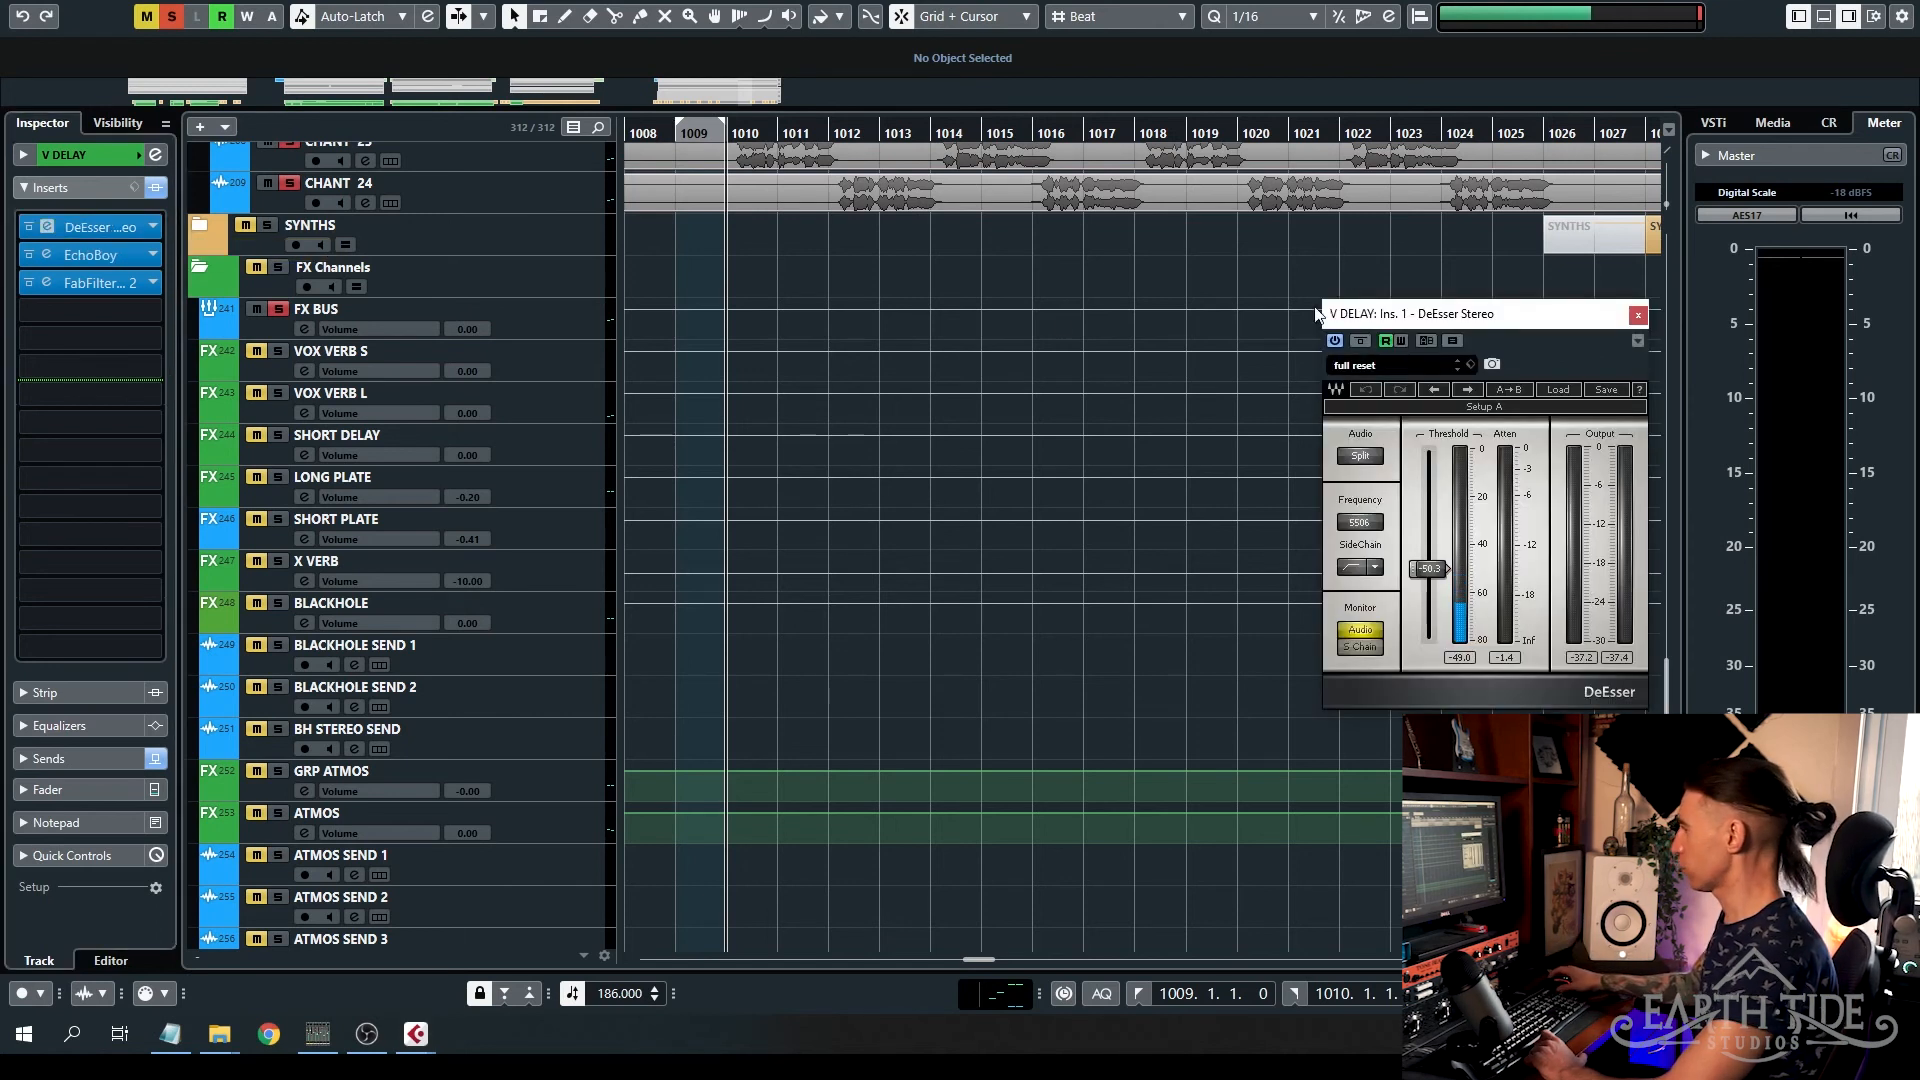
{"action": "left_click_drag", "start_coordinate": [1397, 320], "coordinate": [1190, 311]}
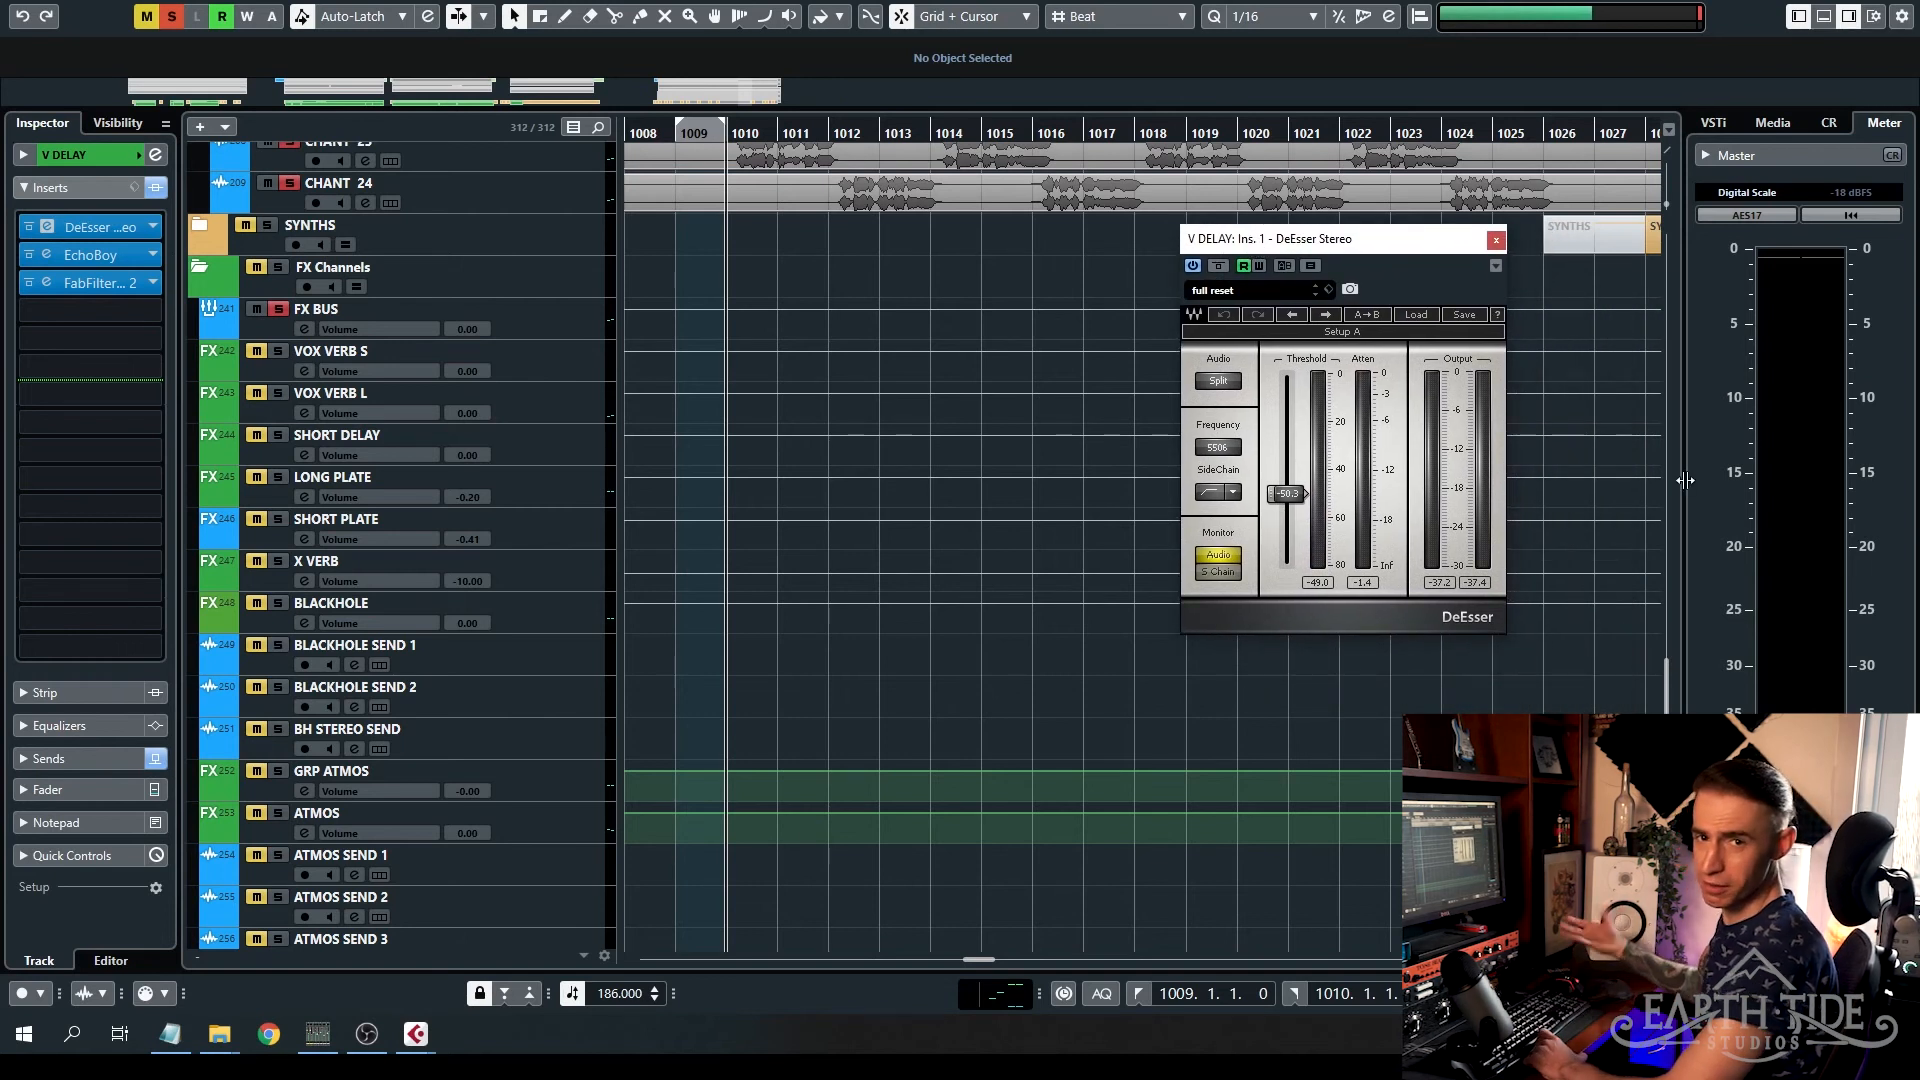
{"action": "left_click", "coordinate": [1497, 240]}
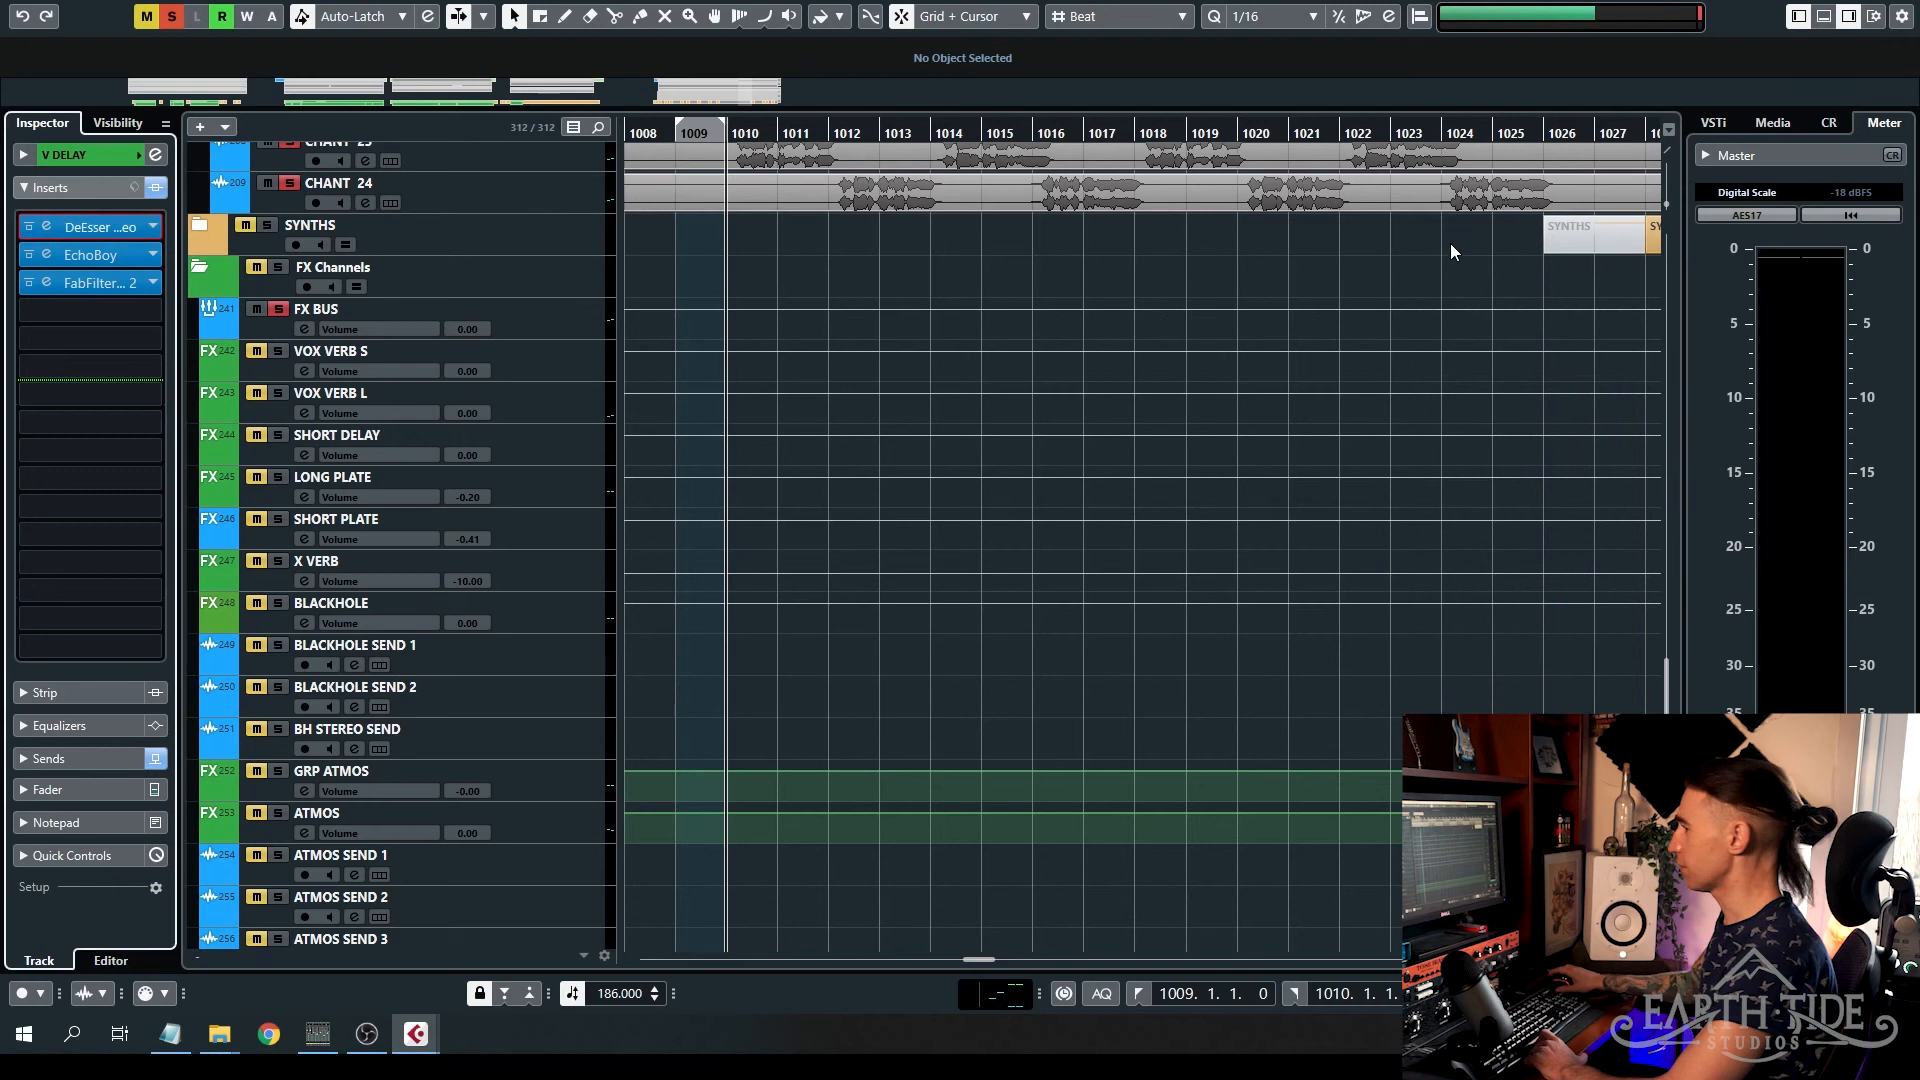
{"action": "left_click", "coordinate": [44, 256]}
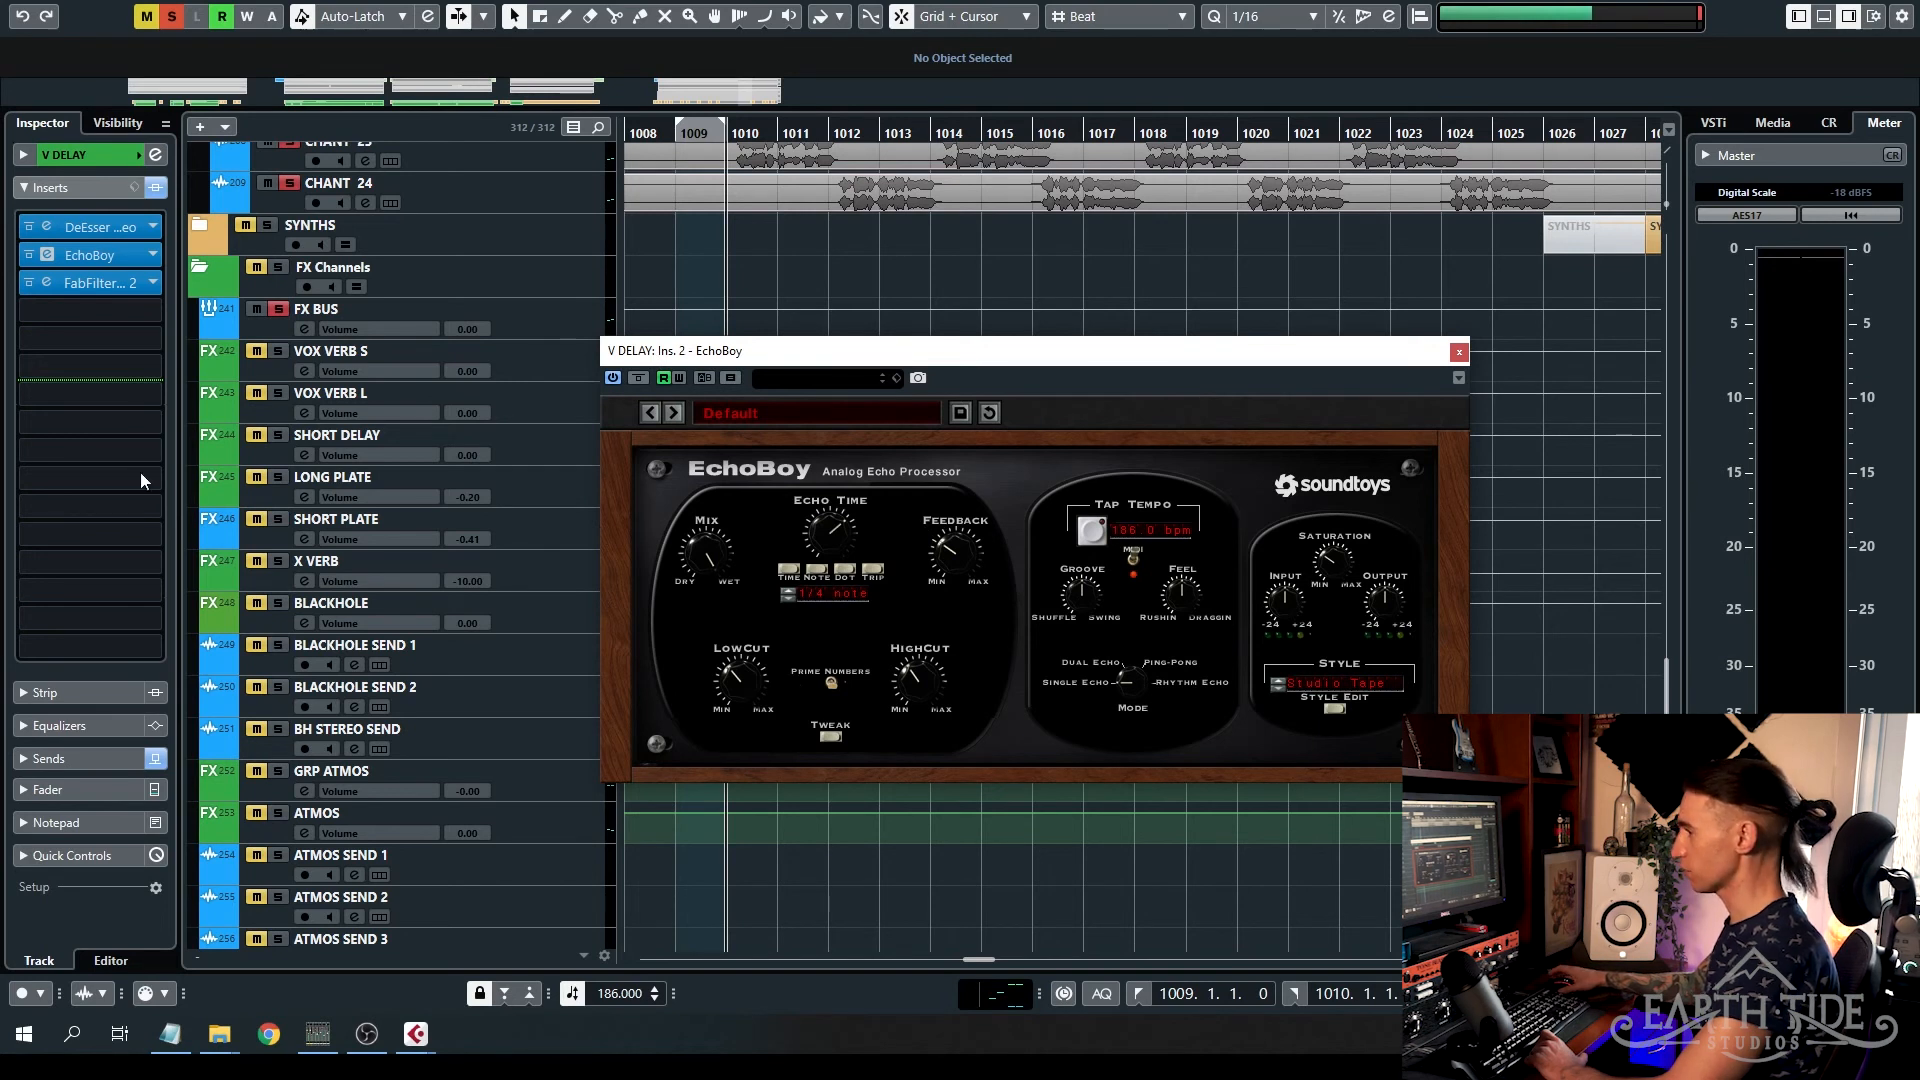
- Open the V DELAY channel's FabFilter Pro-Q 2, close its EchoBoy, and examine the EQ's low-cut and high-cut bands
{"action": "left_click", "coordinate": [47, 283]}
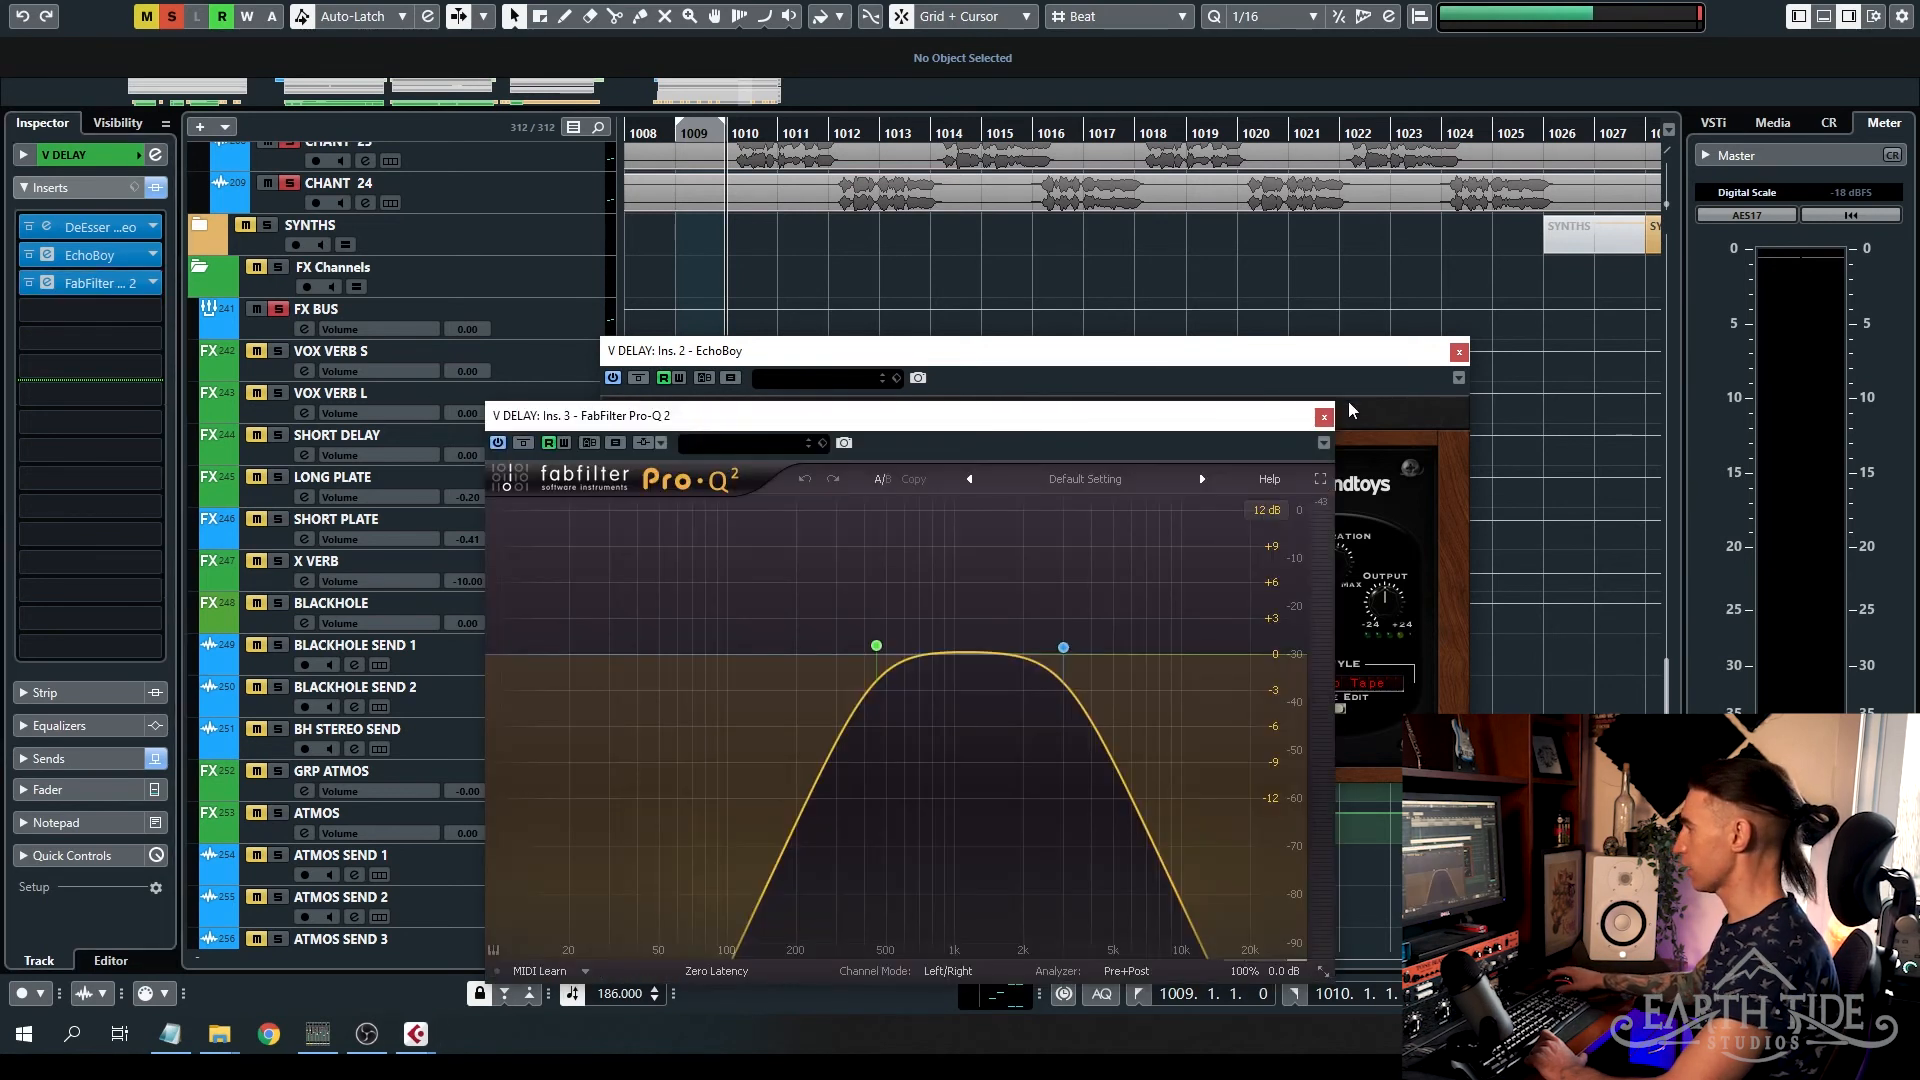
{"action": "left_click", "coordinate": [1458, 353]}
{"action": "left_click_drag", "start_coordinate": [1045, 432], "coordinate": [1263, 263]}
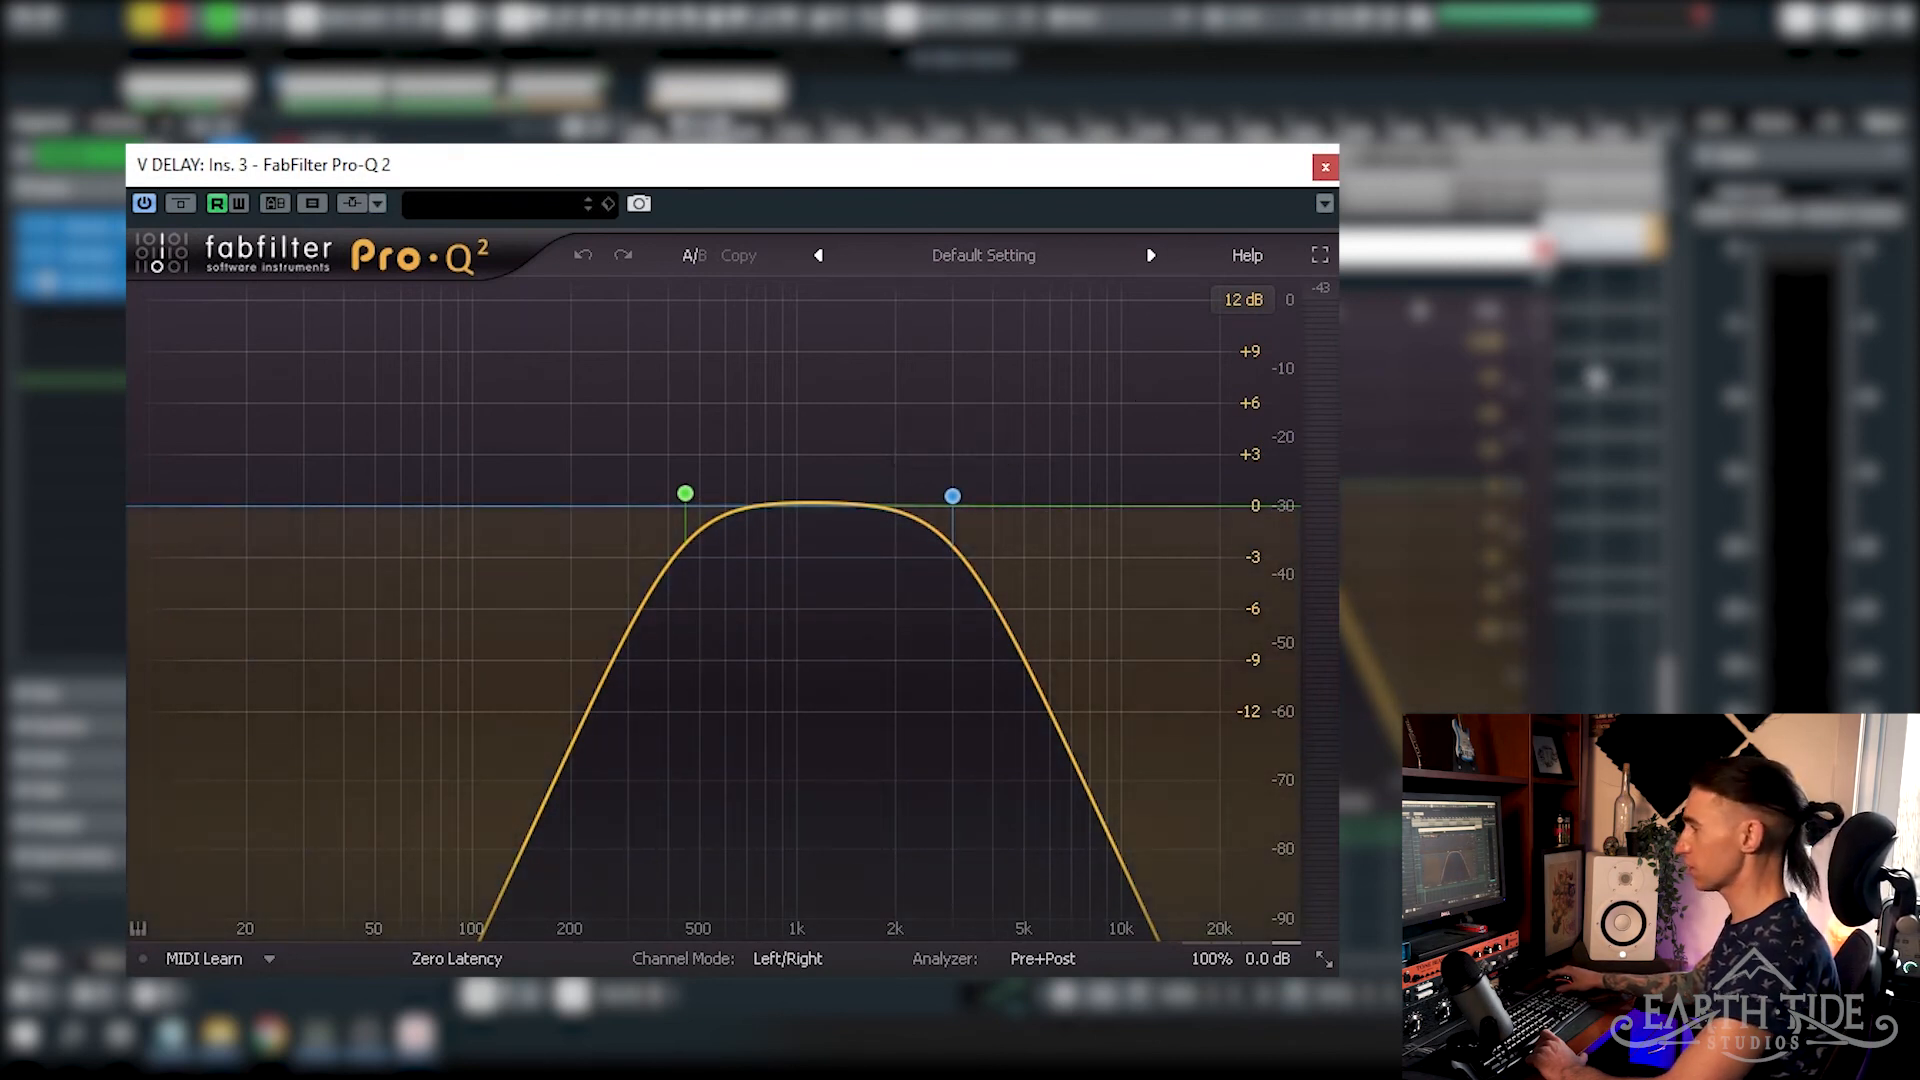
- Compare playback with the V DELAY channel's Pro-Q 2 bypassed and active, leaving it active
{"action": "key", "text": "space"}
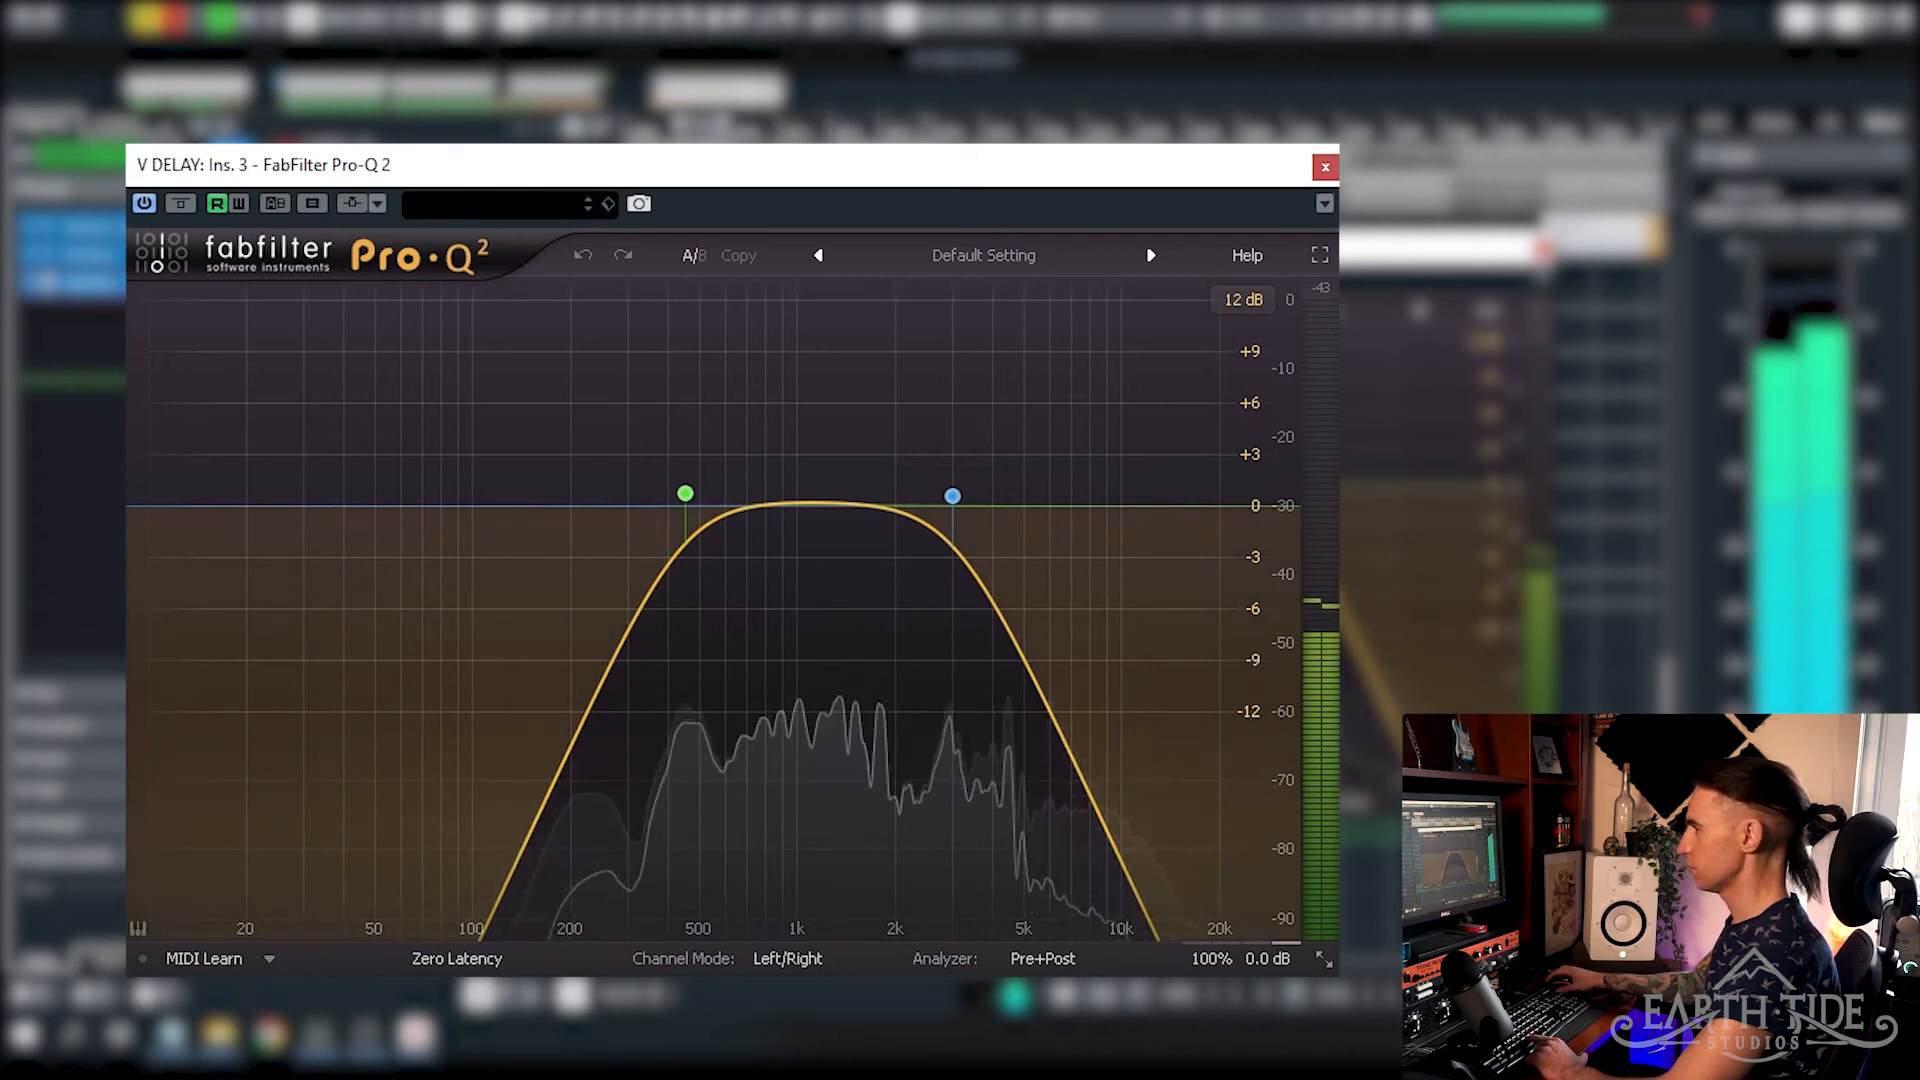
{"action": "left_click", "coordinate": [181, 203]}
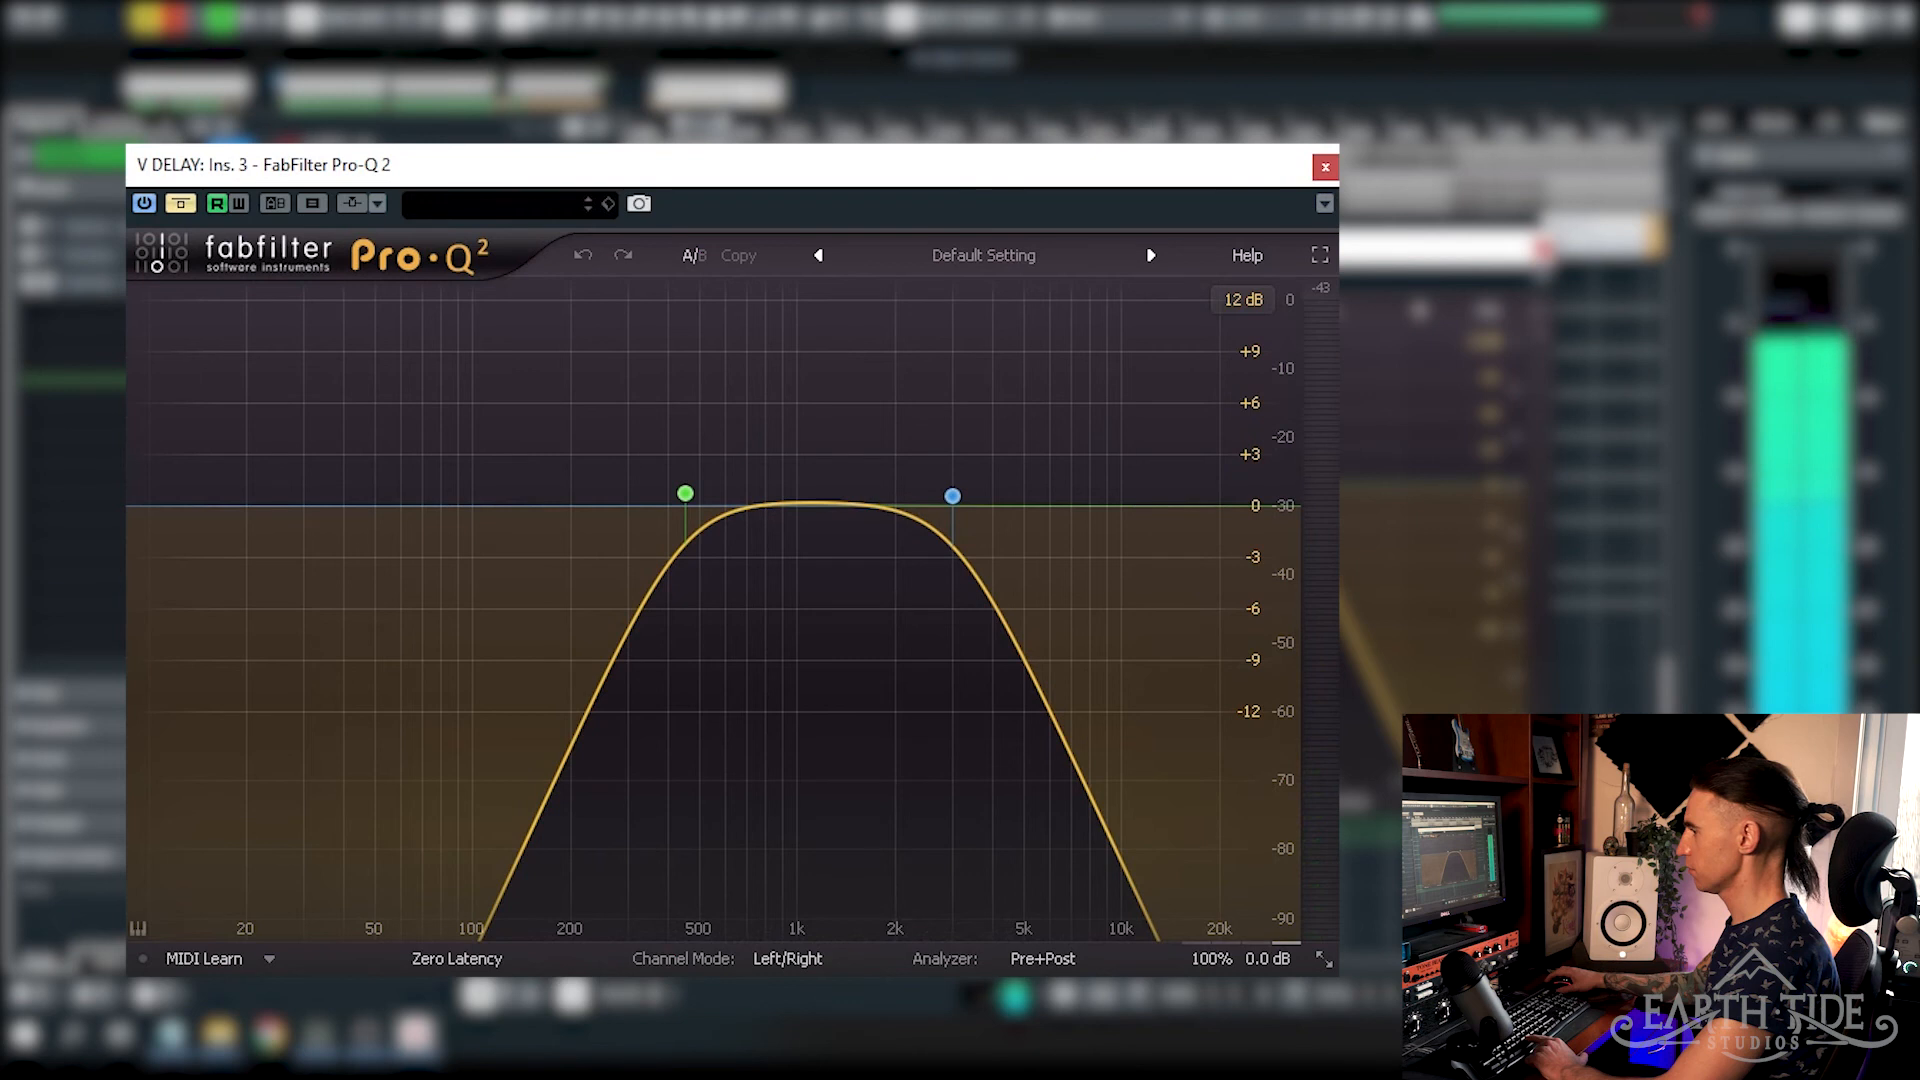
{"action": "left_click", "coordinate": [181, 203]}
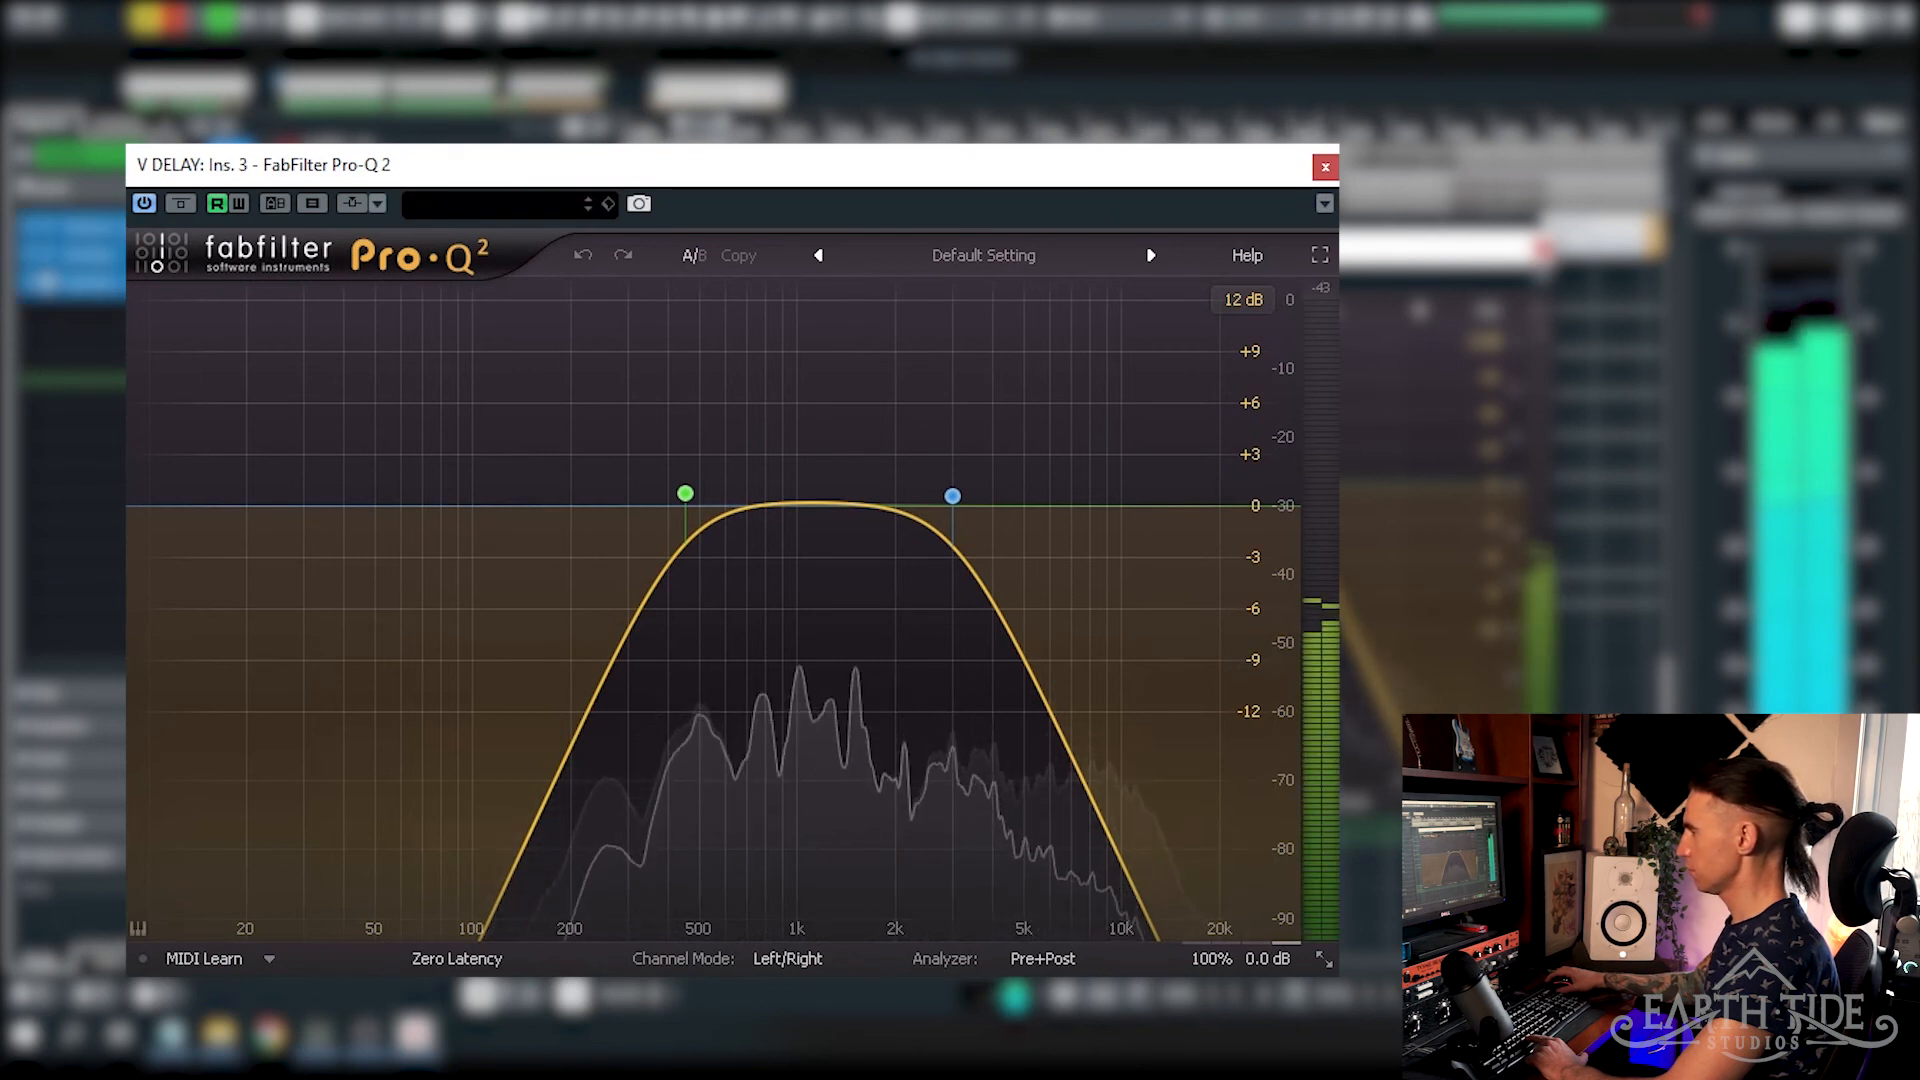
{"action": "key", "text": "space"}
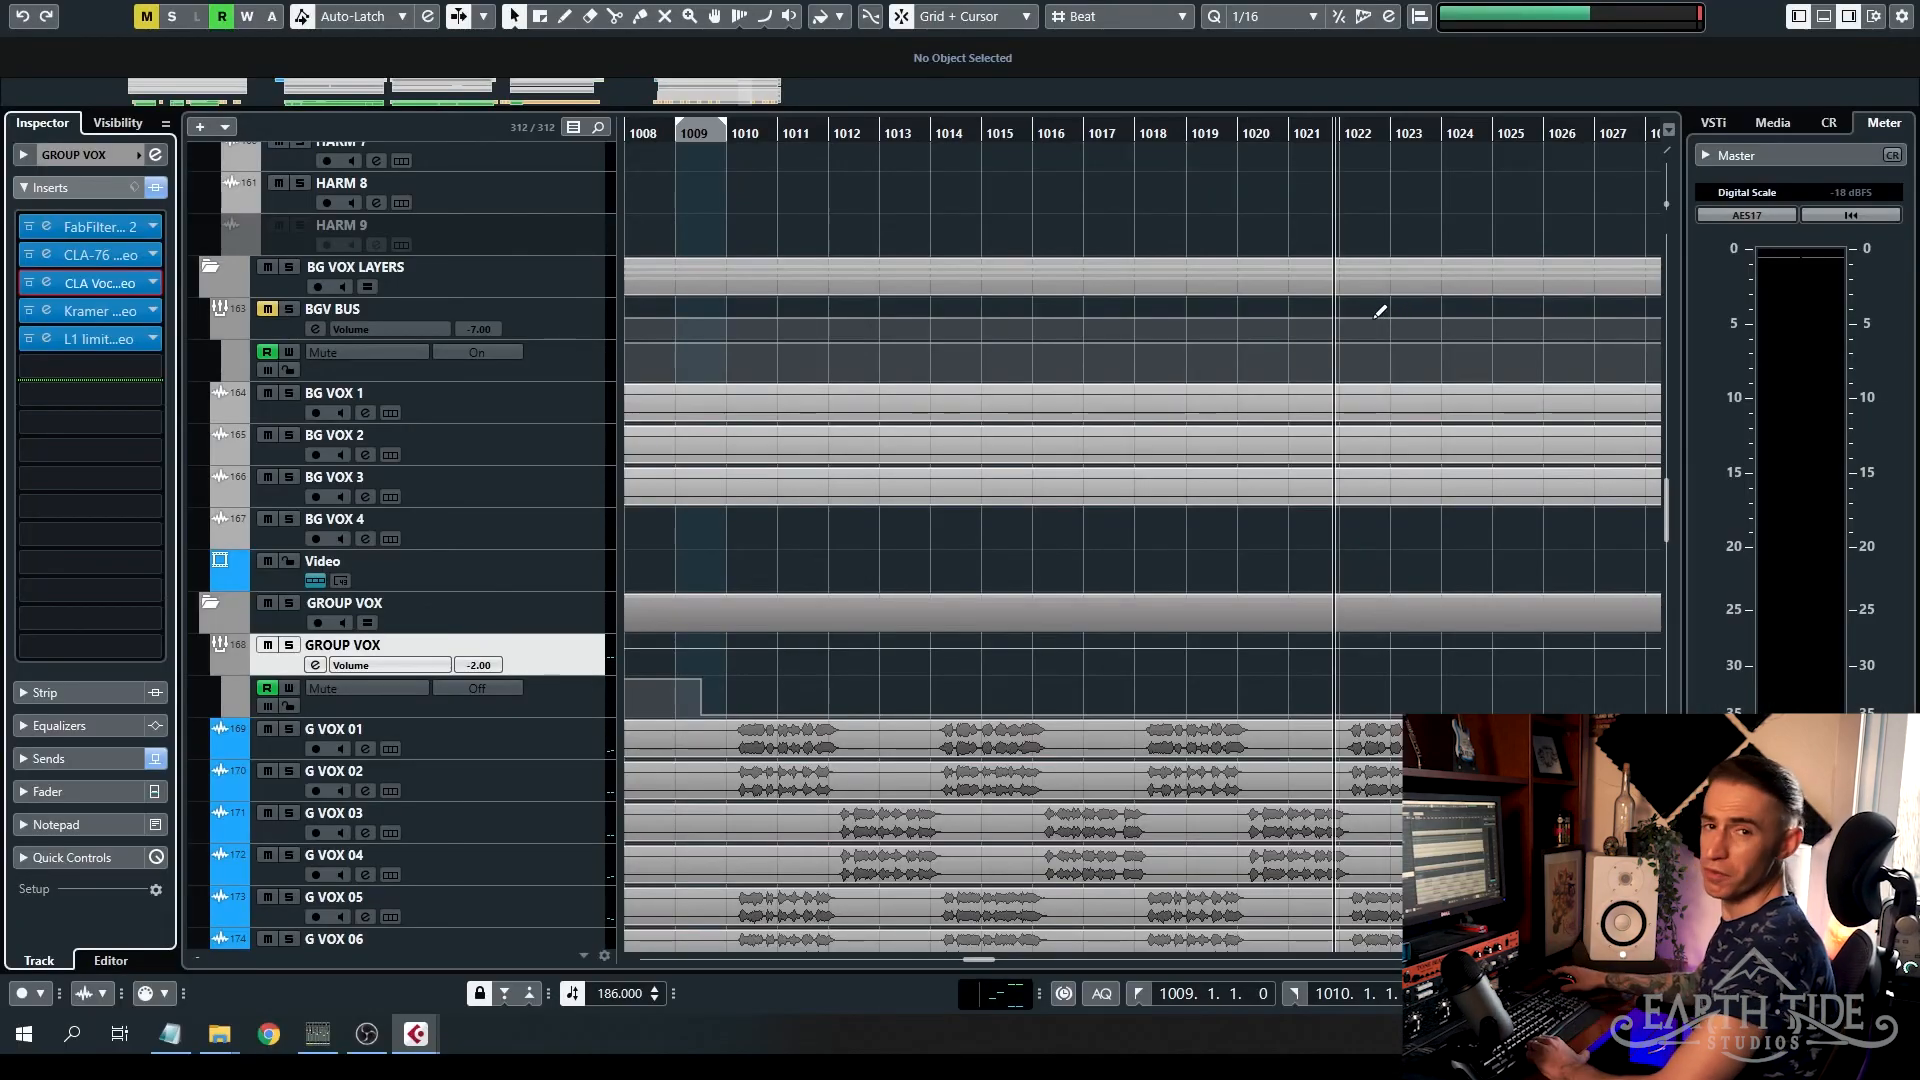
- Examine the FabFilter Pro-Q 2 and CLA-76 compressor inserts on the GROUP VOX bus, closing each one
{"action": "left_click", "coordinate": [47, 226]}
{"action": "left_click_drag", "start_coordinate": [1439, 202], "coordinate": [1017, 246]}
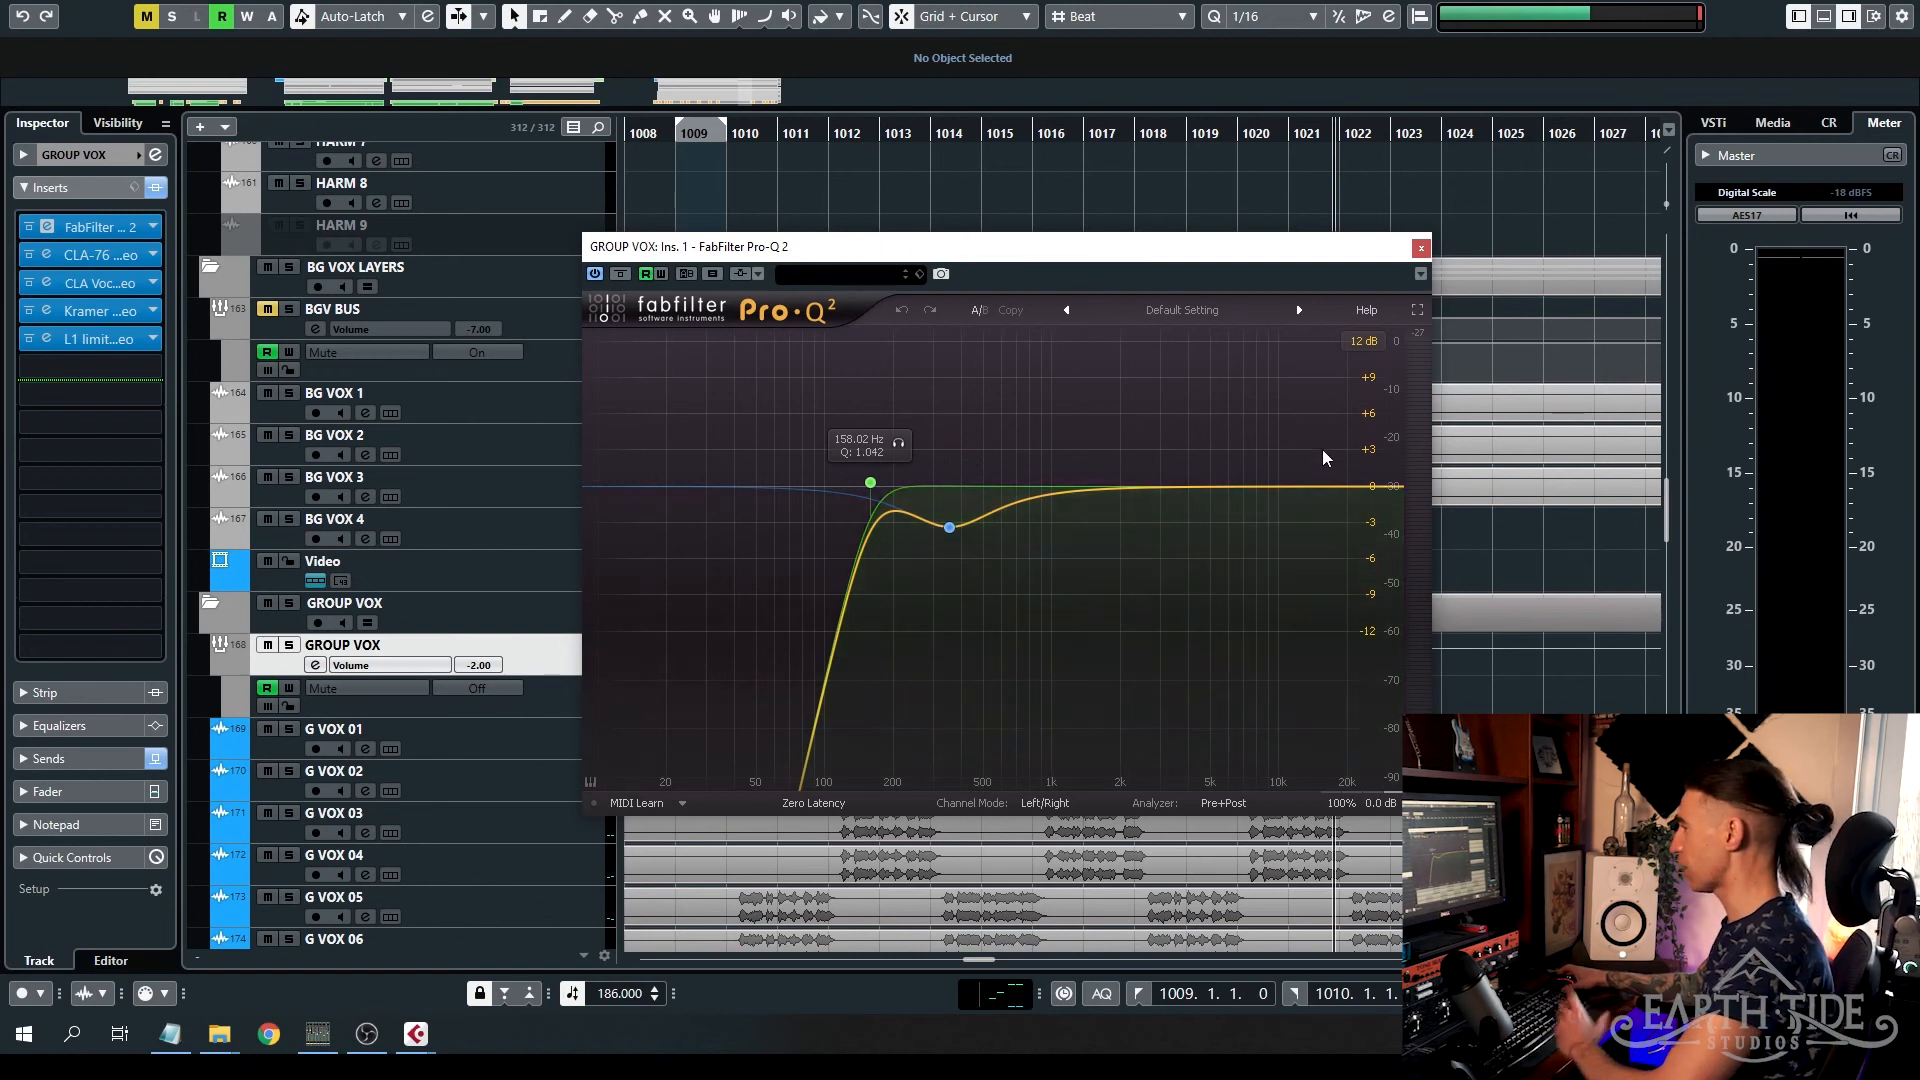
{"action": "left_click", "coordinate": [1419, 247]}
{"action": "left_click", "coordinate": [47, 255]}
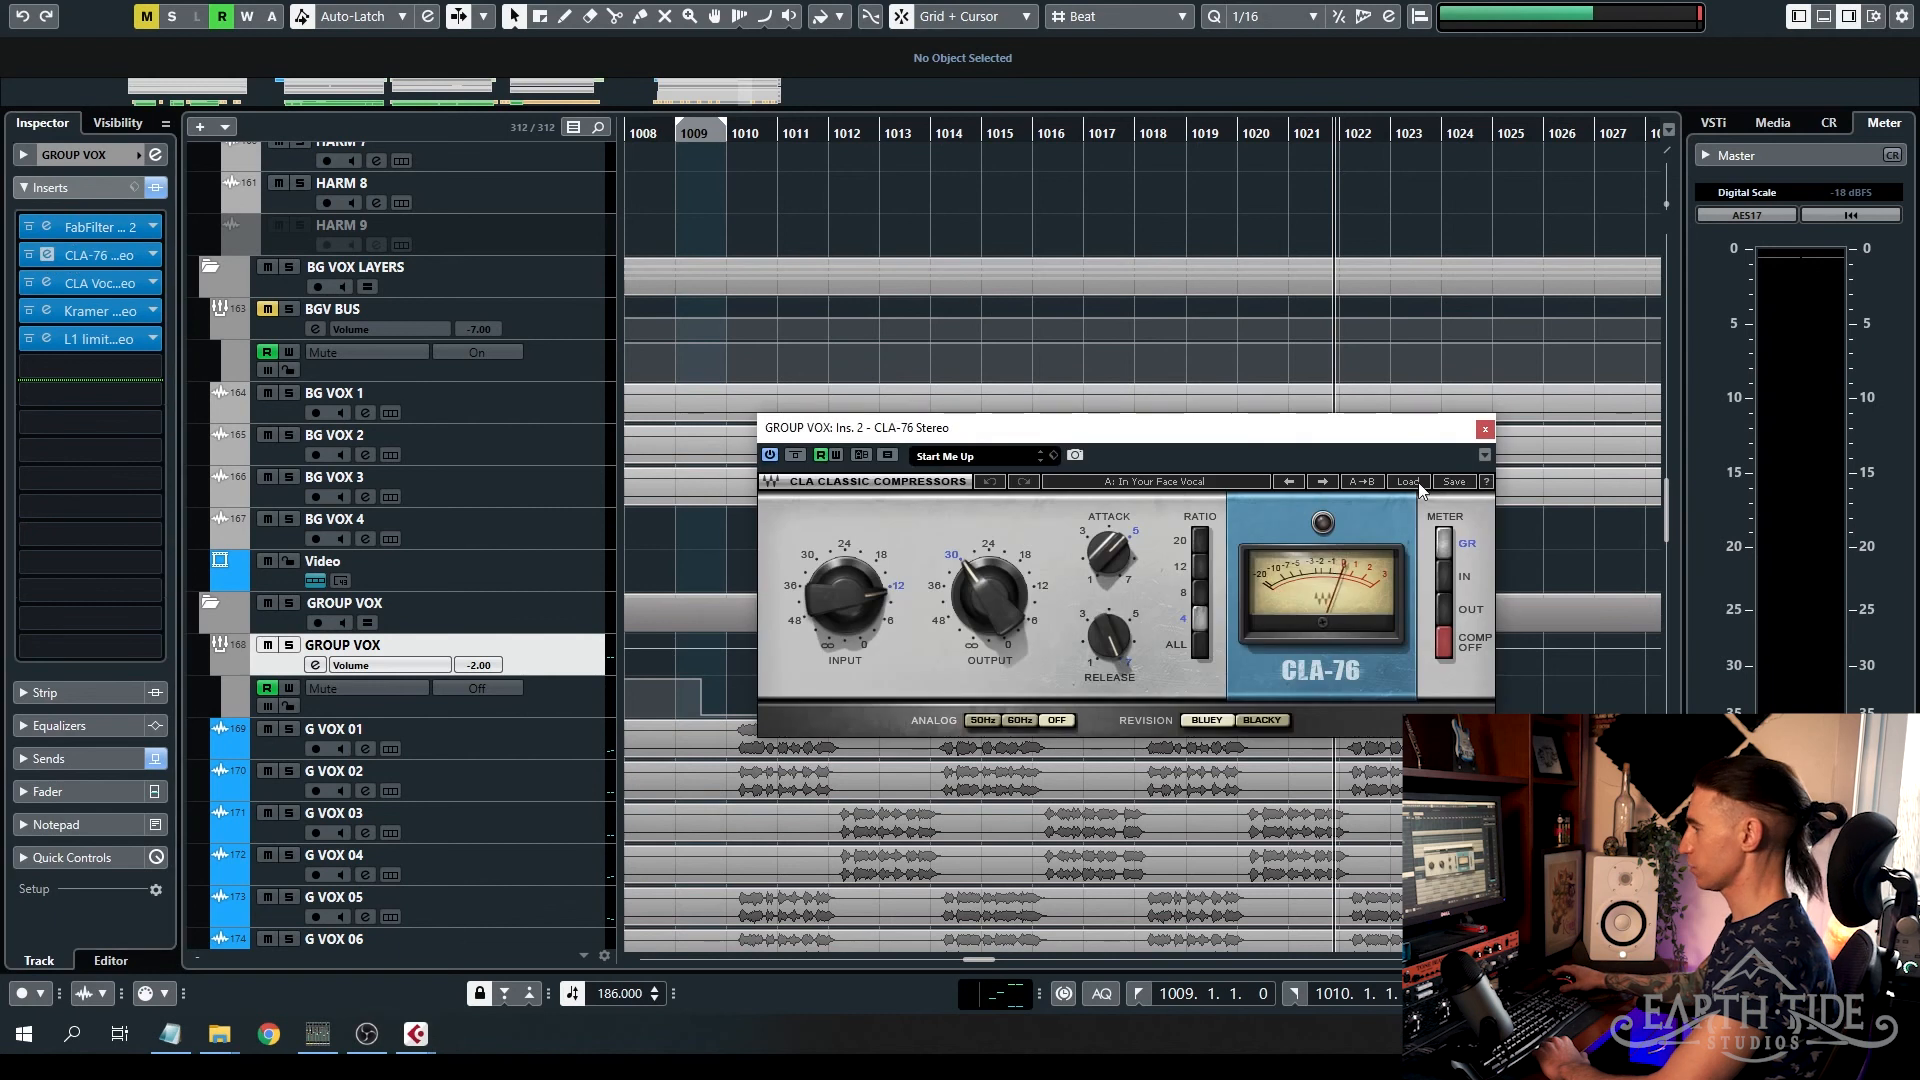
{"action": "left_click", "coordinate": [1486, 430]}
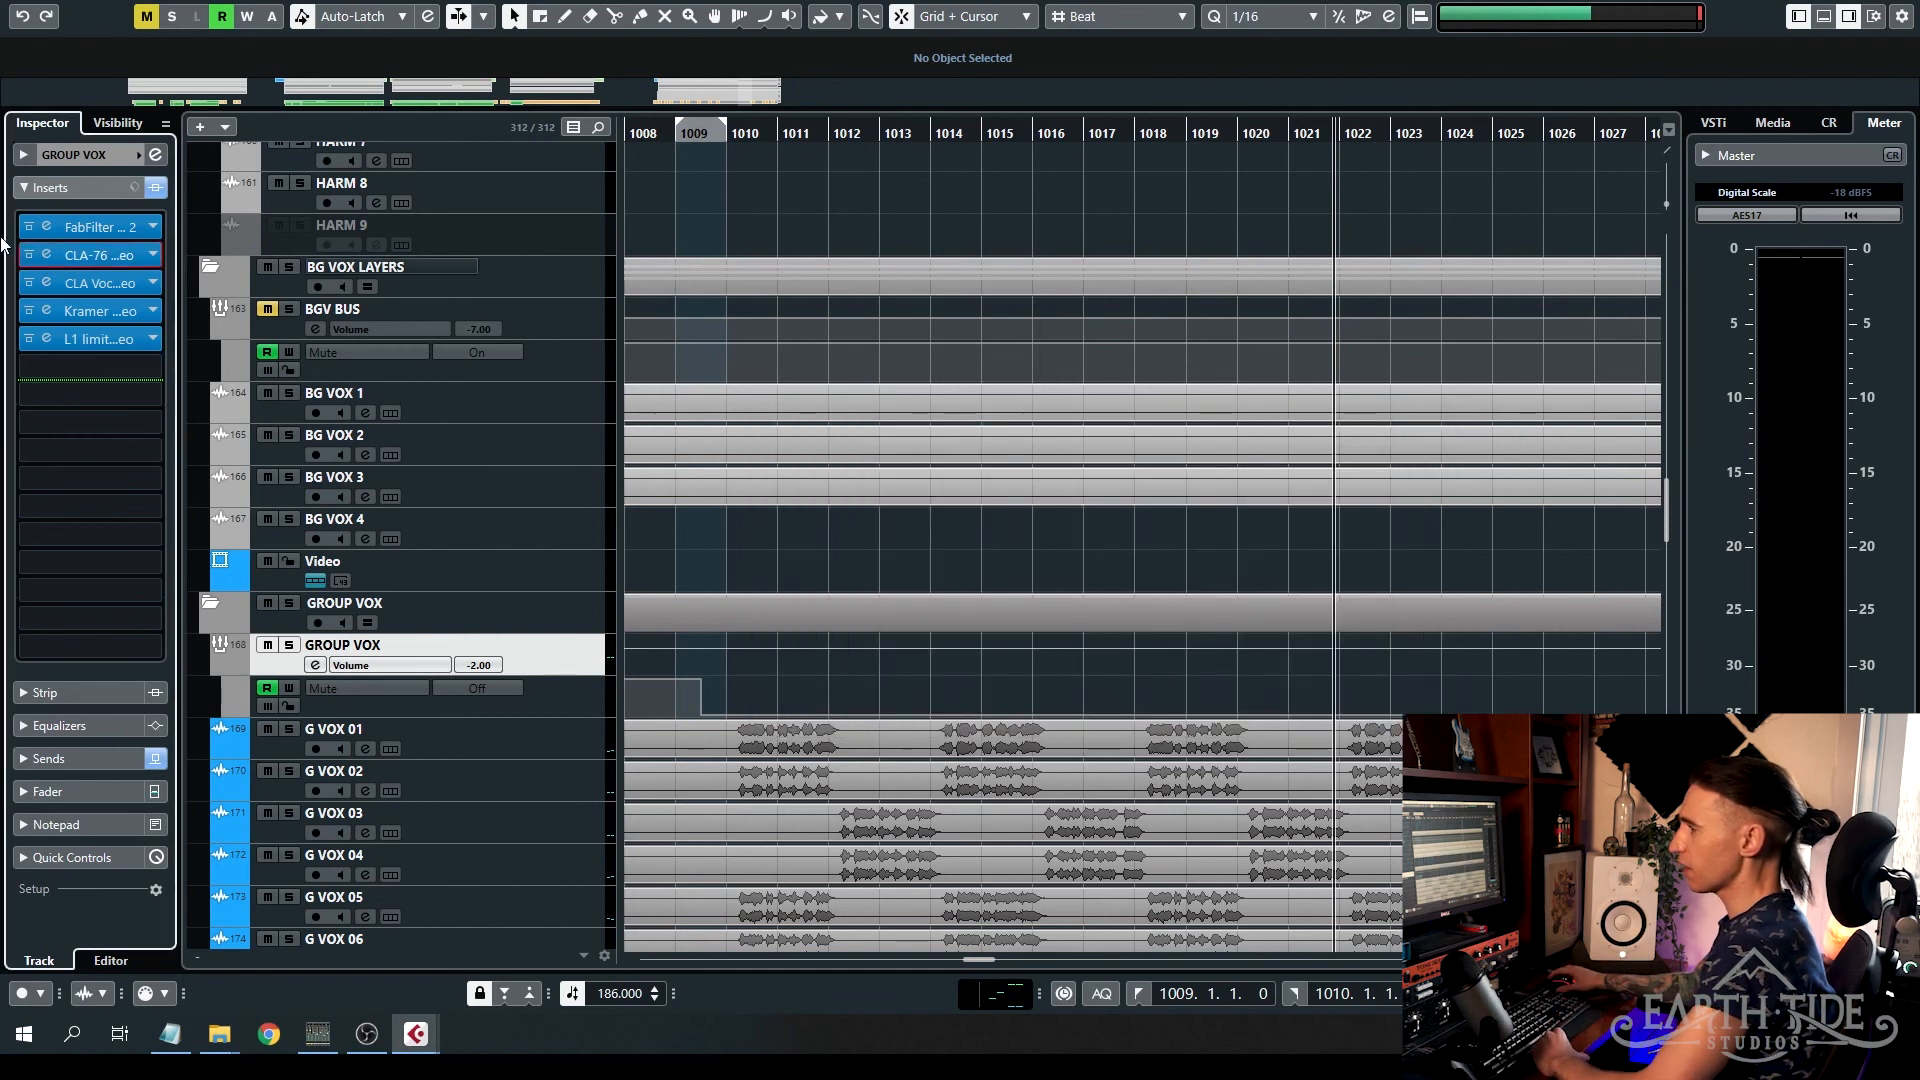
- Examine the CLA Vocals insert on the GROUP VOX bus, close it, and view the bus's send levels
{"action": "left_click", "coordinate": [47, 283]}
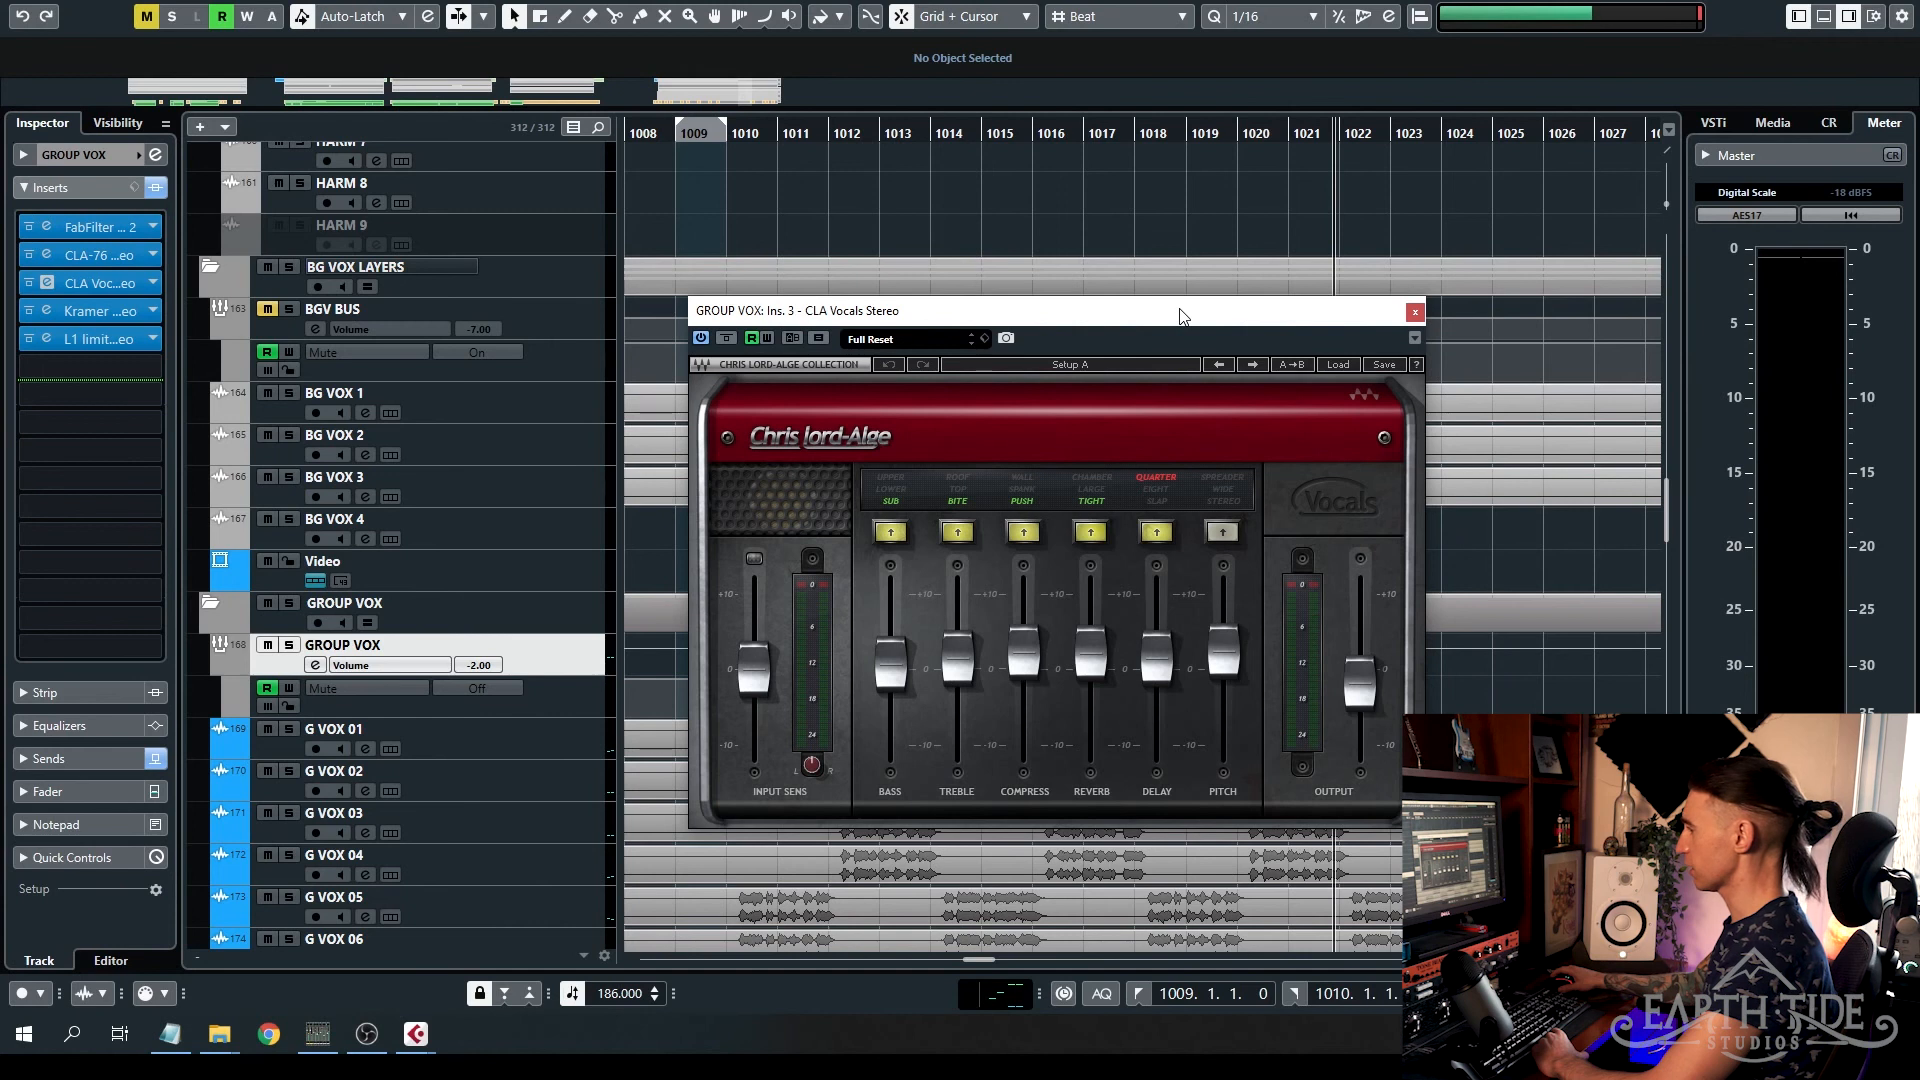
{"action": "mouse_move", "coordinate": [886, 649]}
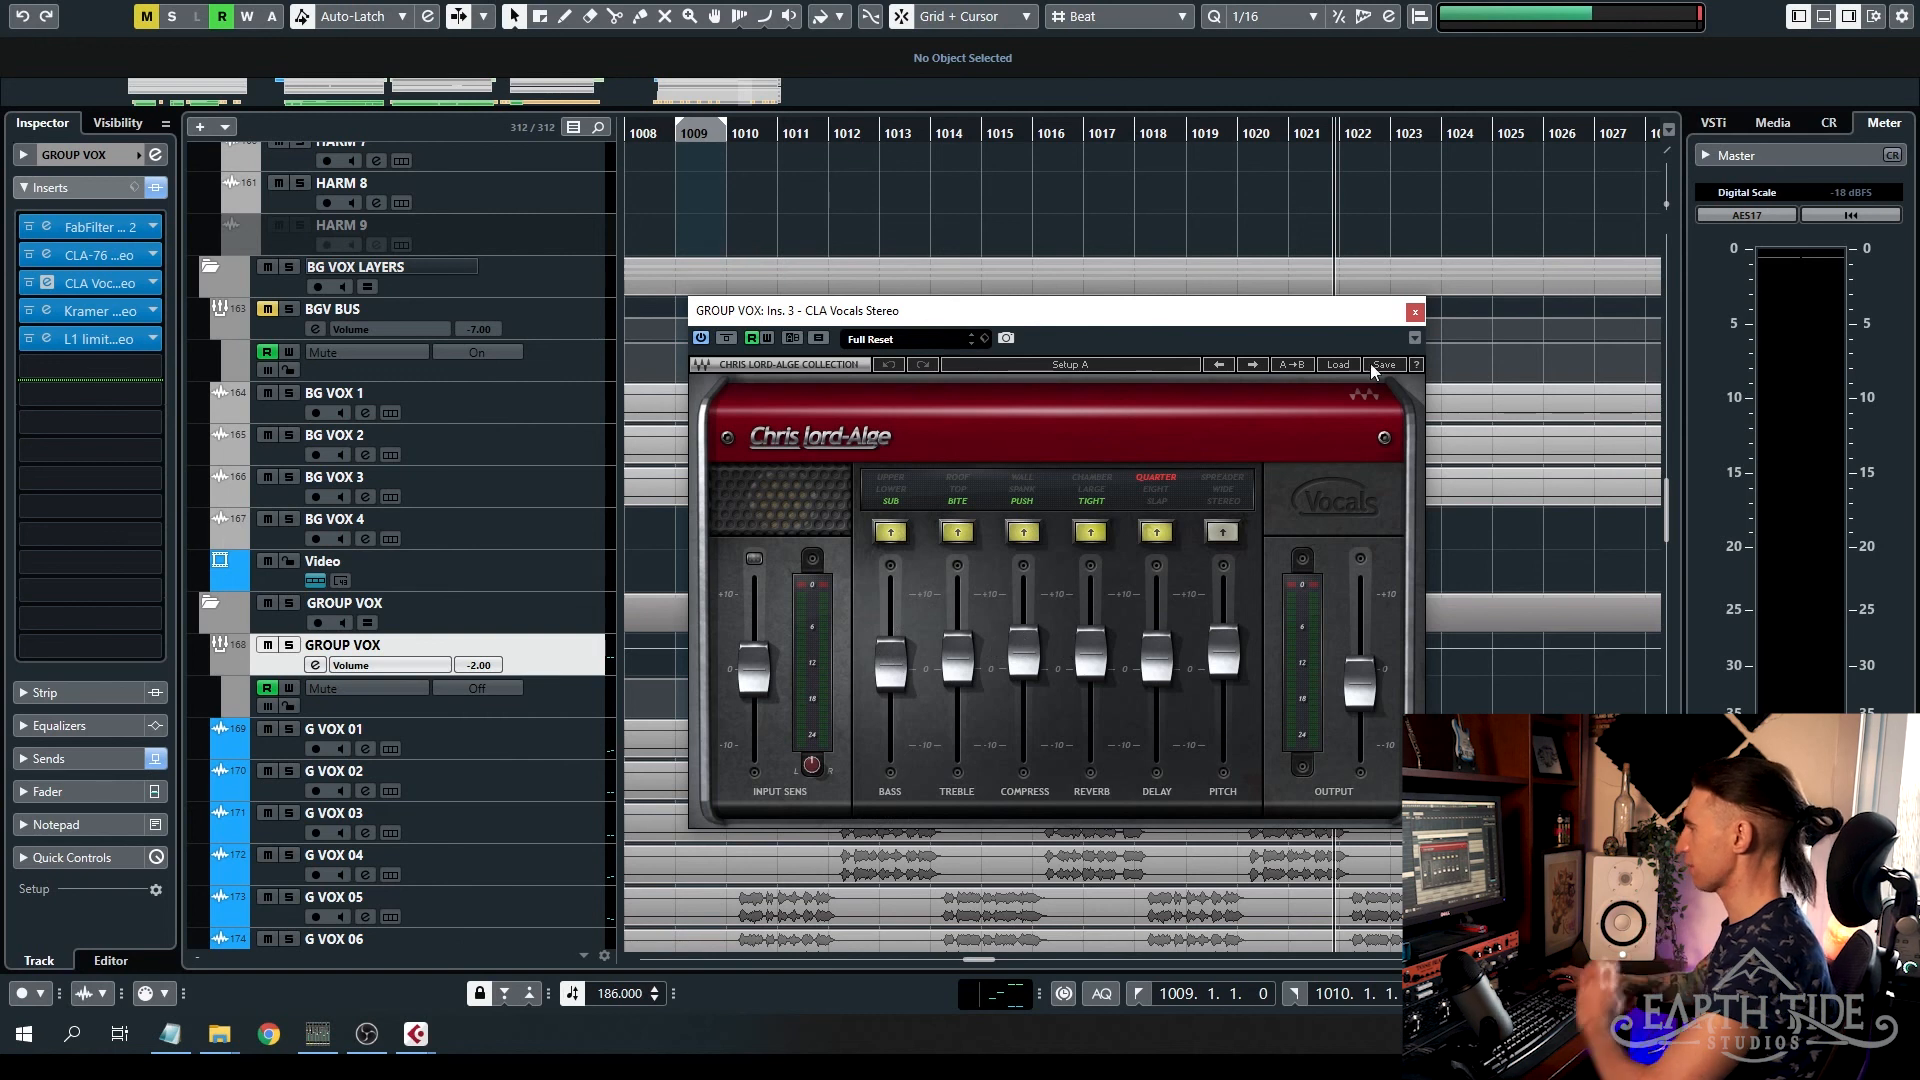
{"action": "left_click", "coordinate": [1416, 312]}
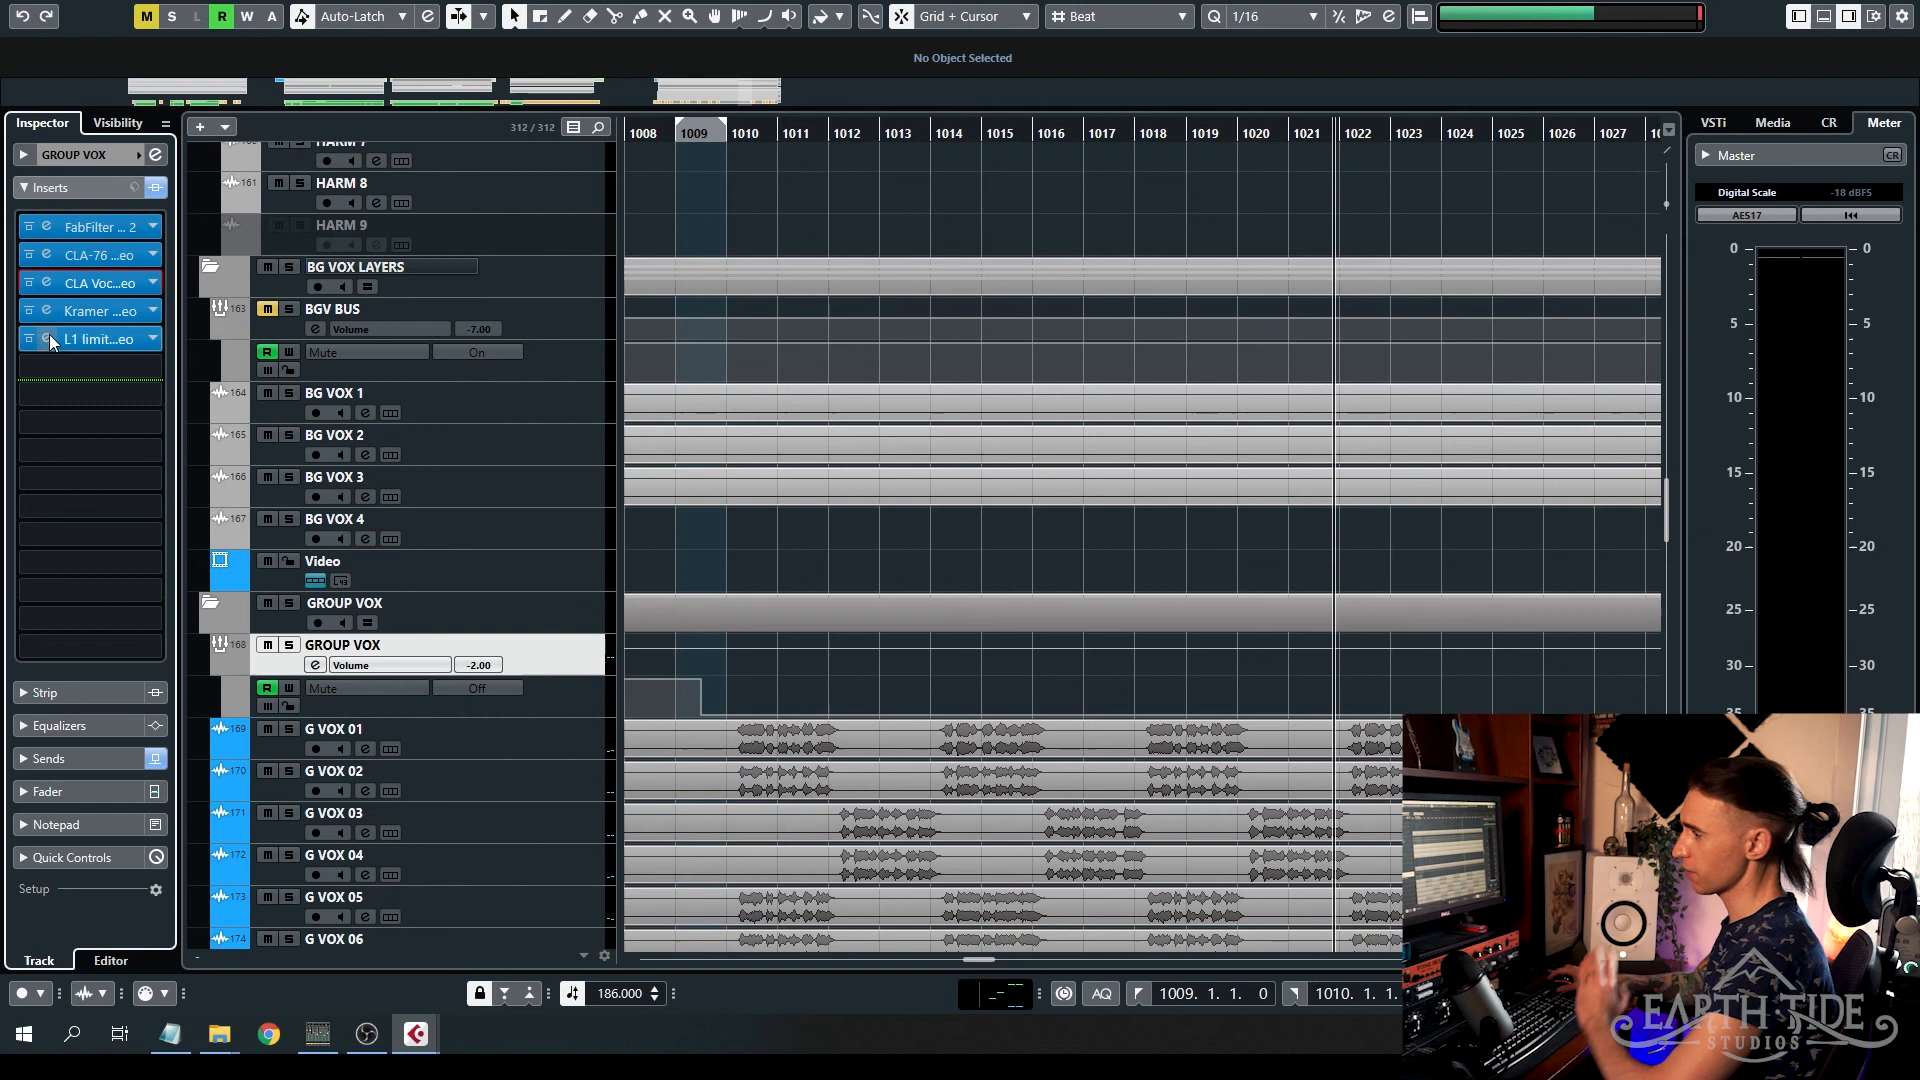
{"action": "left_click", "coordinate": [74, 764]}
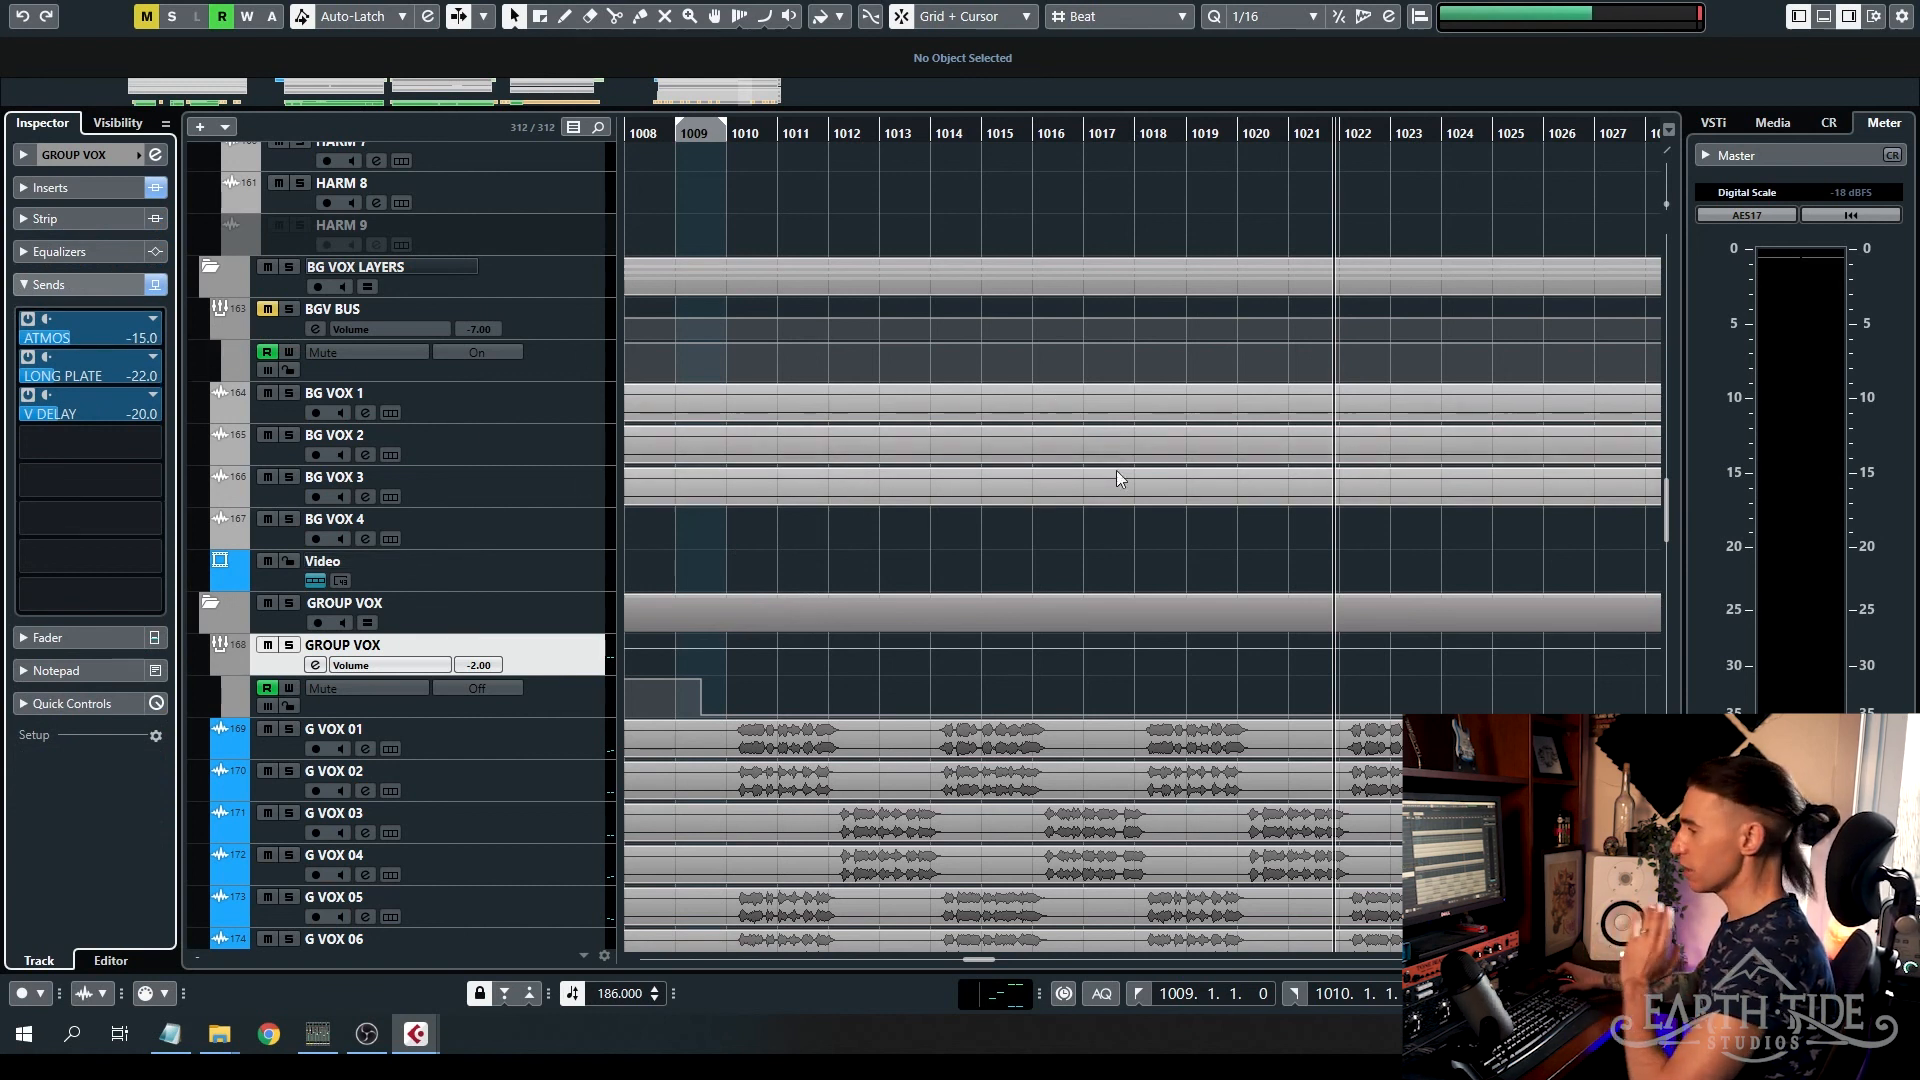
- Select the G VOX 01 track, view the group vocal channel levels in the MixConsole, and close it
{"action": "left_click", "coordinate": [506, 752]}
{"action": "key", "text": "F3"}
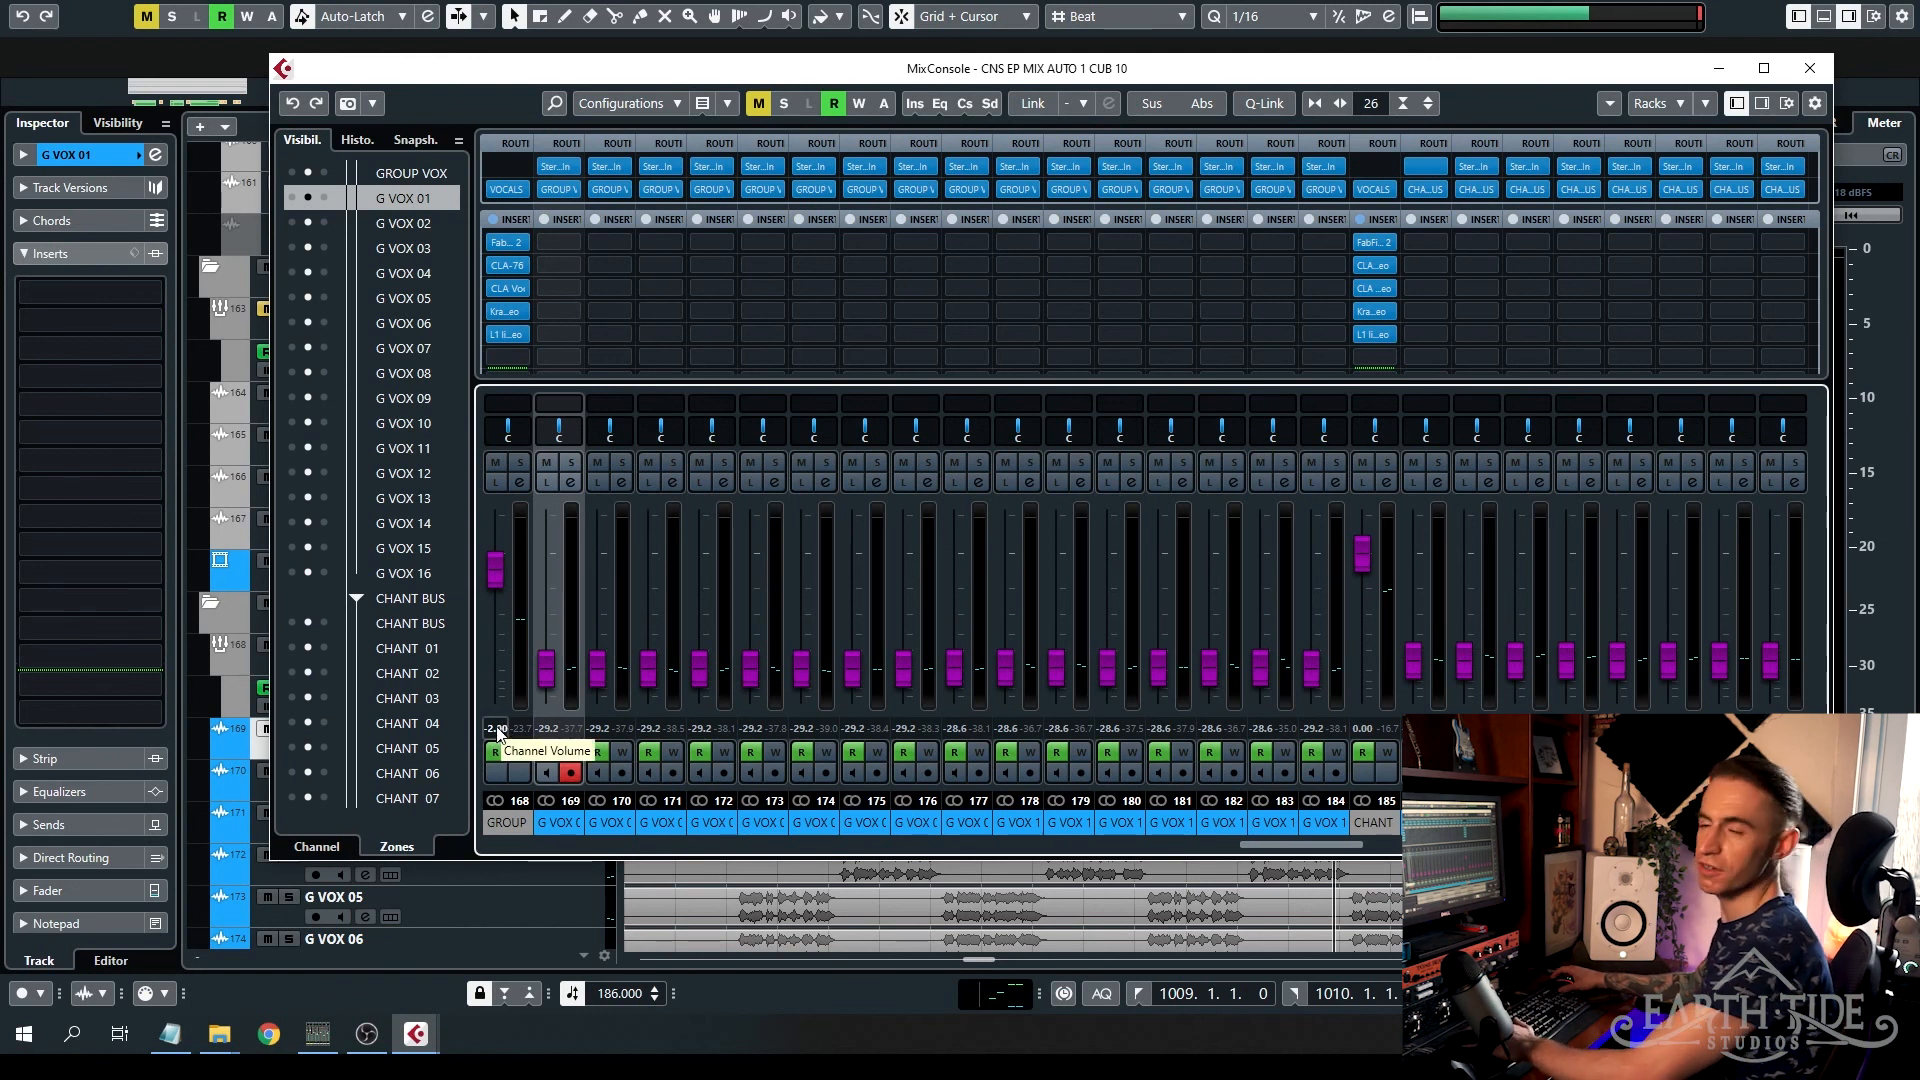
{"action": "key", "text": "F3"}
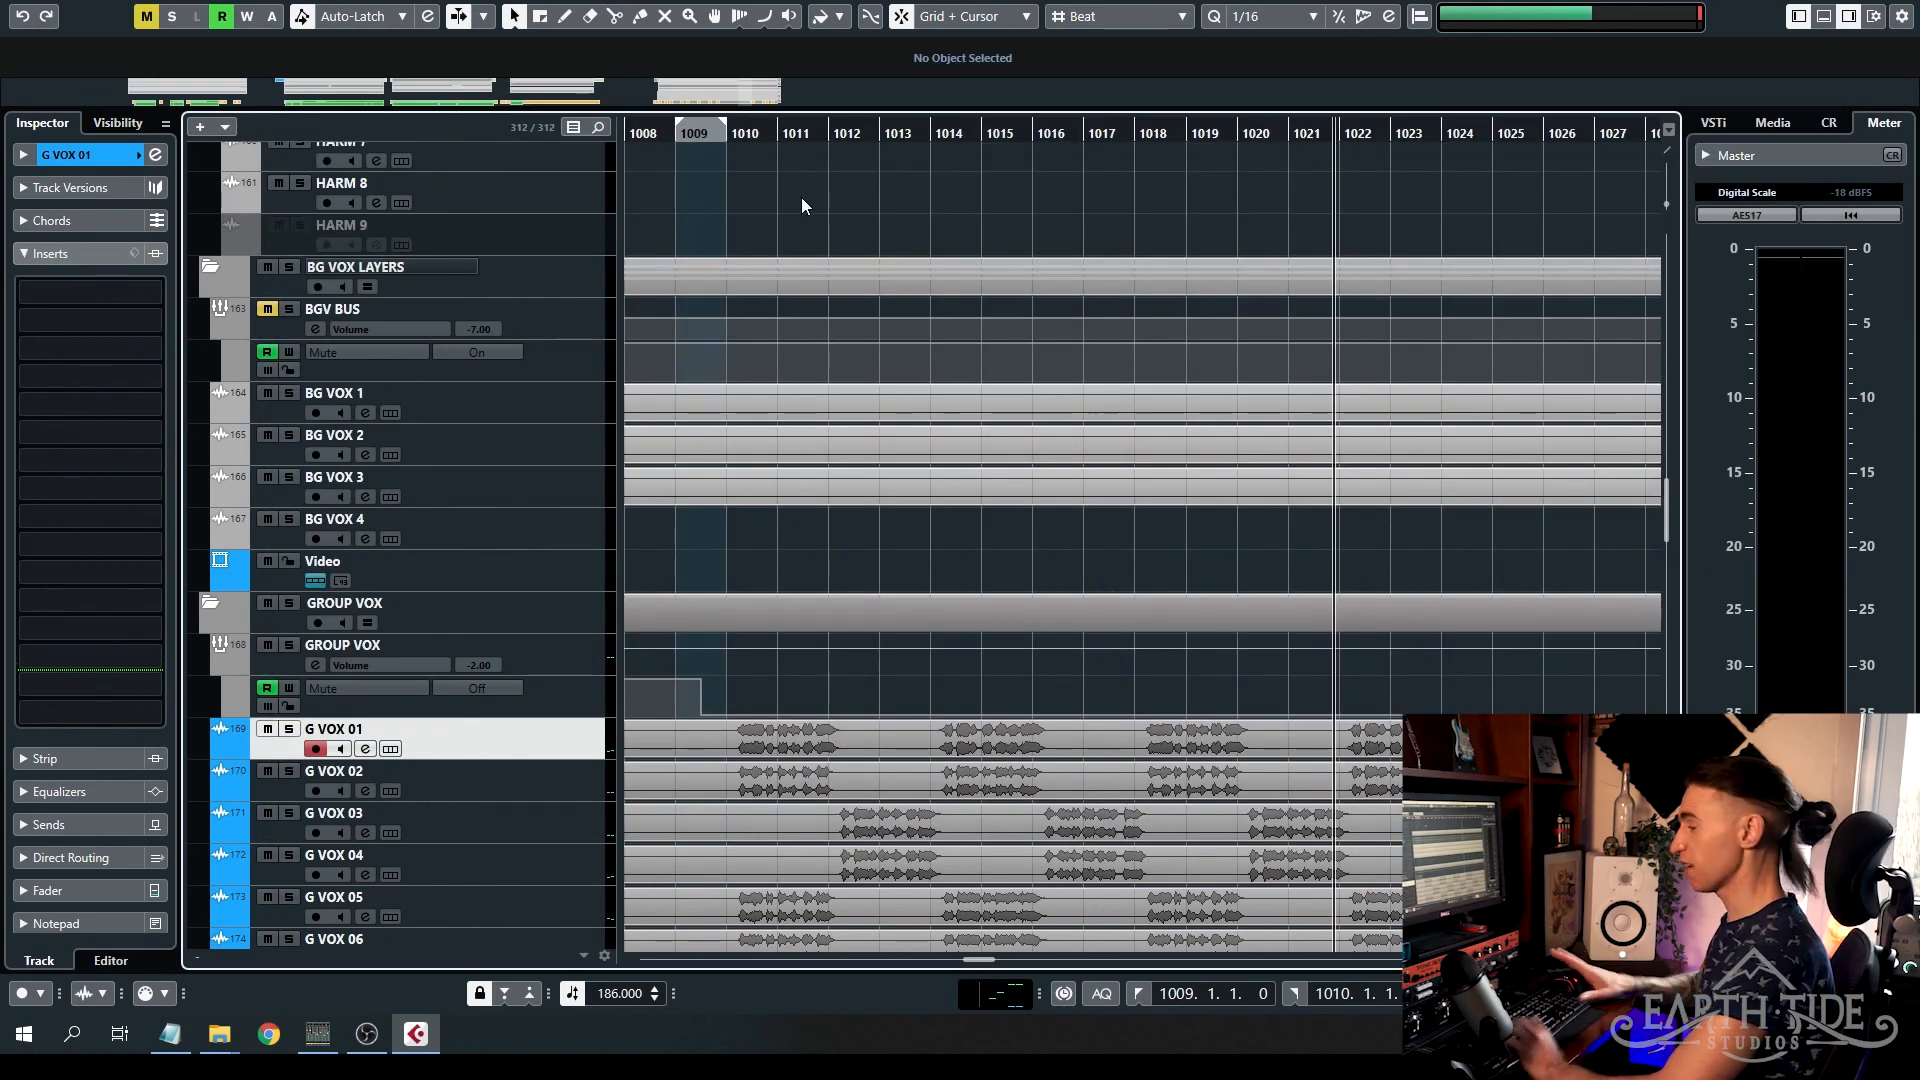